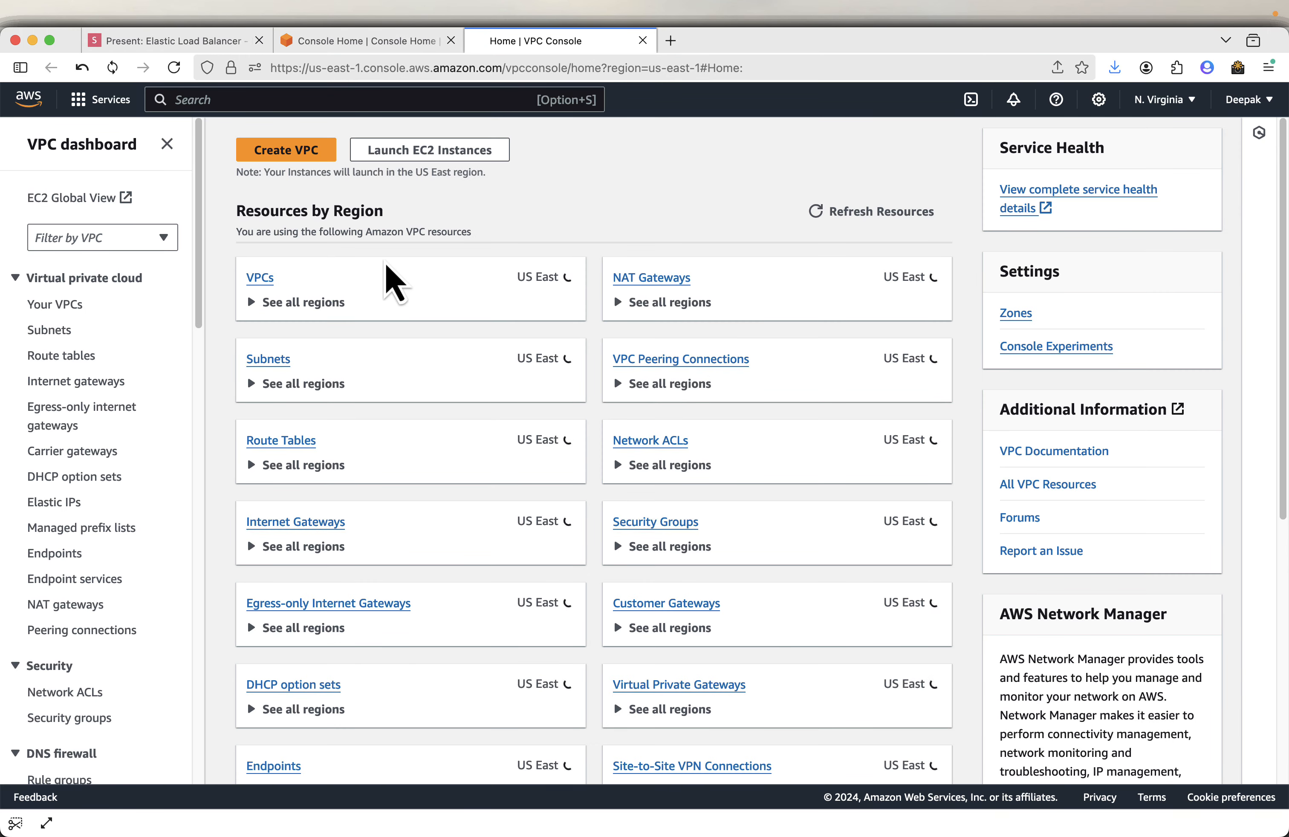
- Start creating a VPC with VPC and more, entering ELB-Demo-VPC as the auto-generated name tag
{"action": "left_click", "coordinate": [299, 155]}
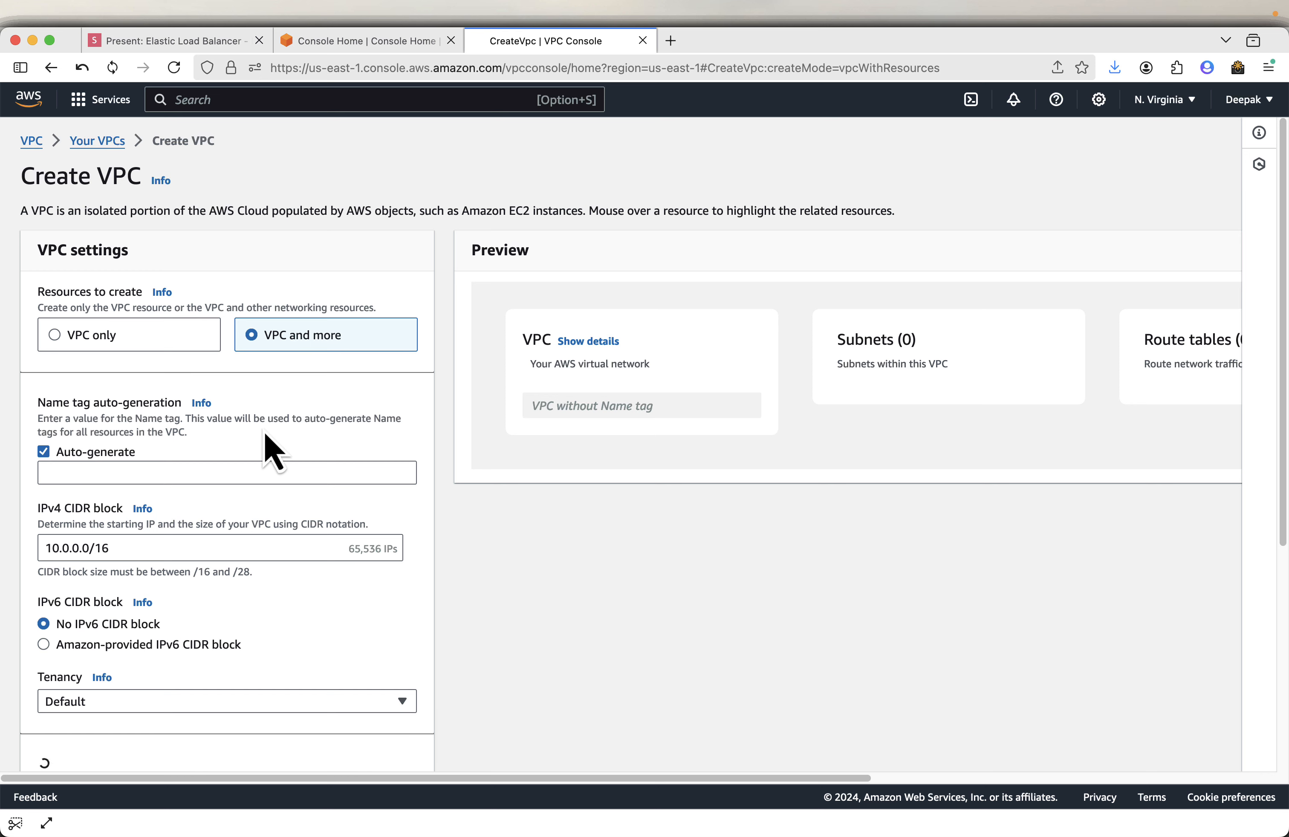
{"action": "left_click", "coordinate": [188, 472]}
{"action": "type", "text": "ELB-Demo-VPC"}
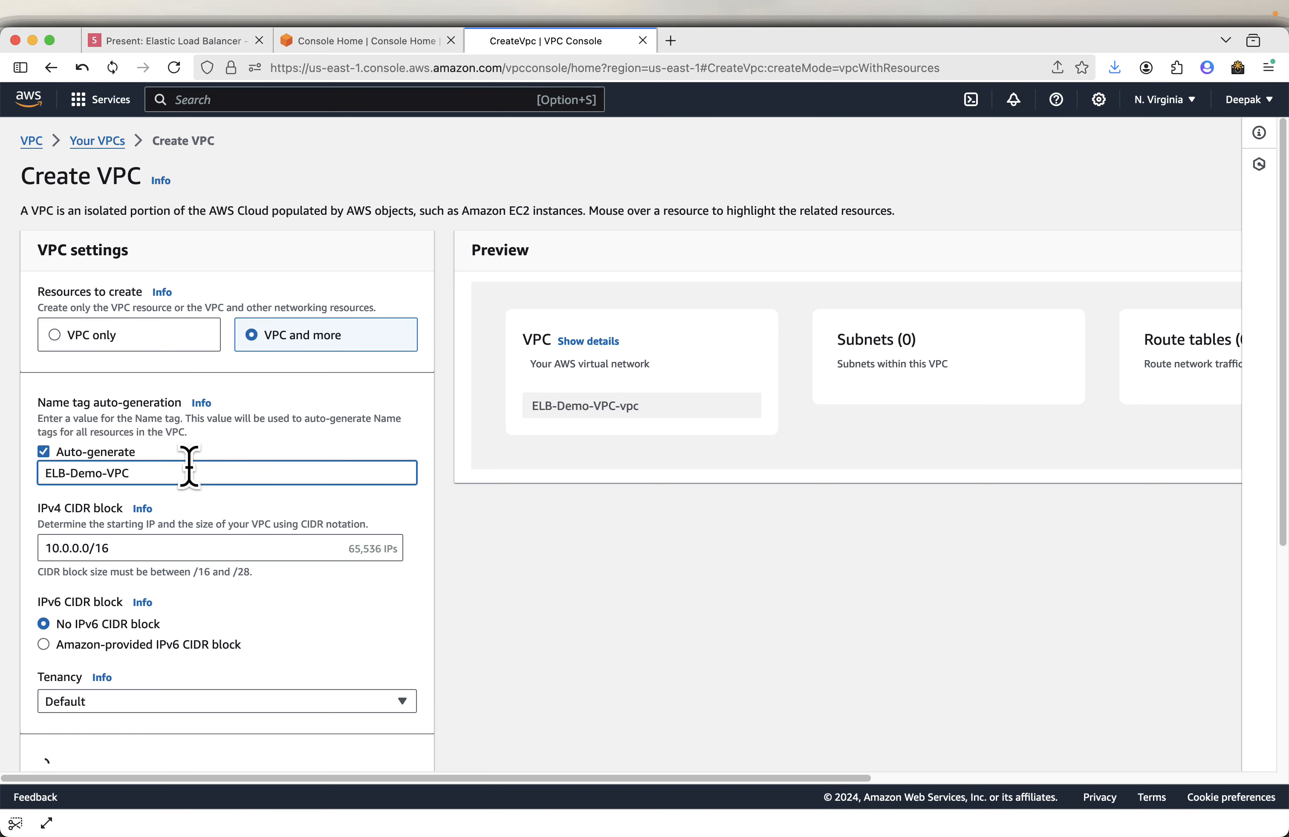
- Review the VPC settings shown on the presentation slides before continuing the form
{"action": "scroll", "coordinate": [276, 515], "scroll_direction": "down", "scroll_amount": 2}
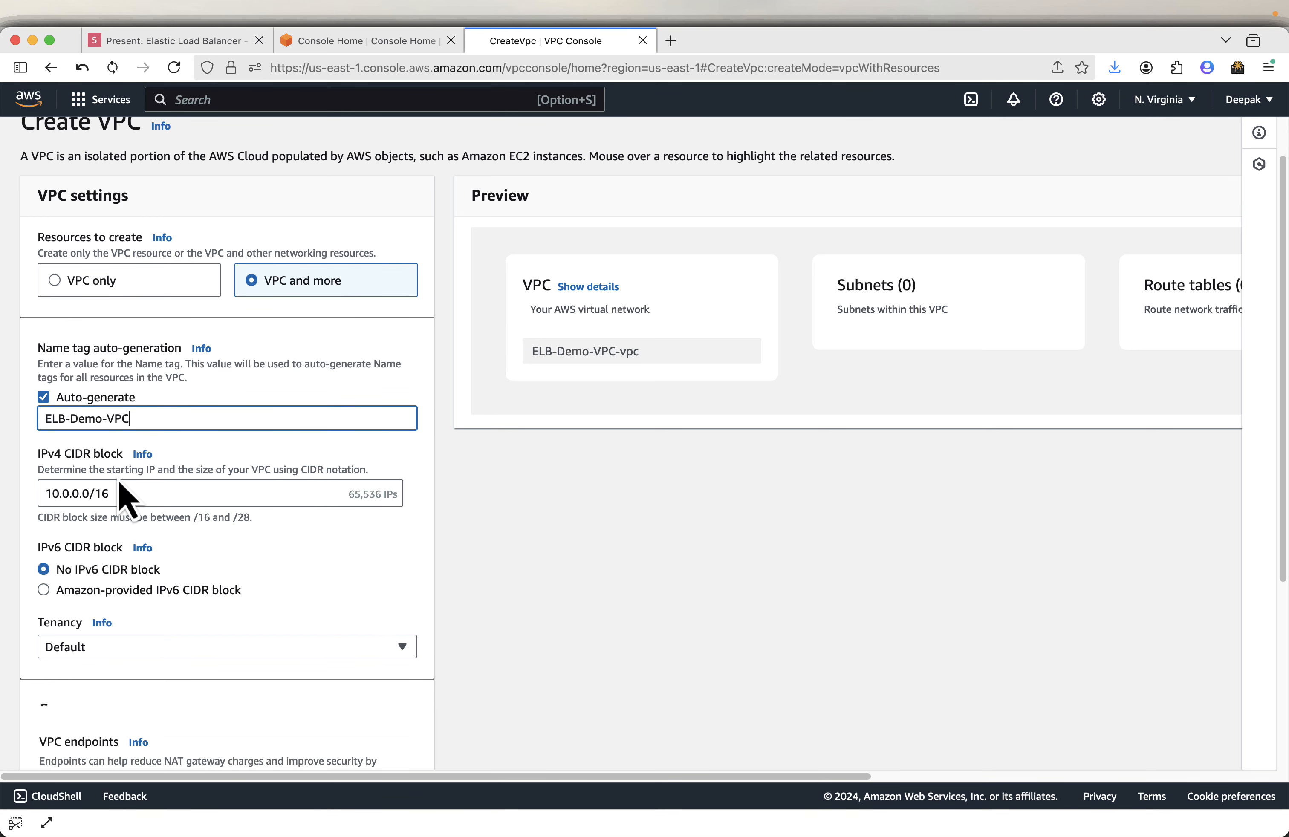
{"action": "scroll", "coordinate": [243, 655], "scroll_direction": "down", "scroll_amount": 5}
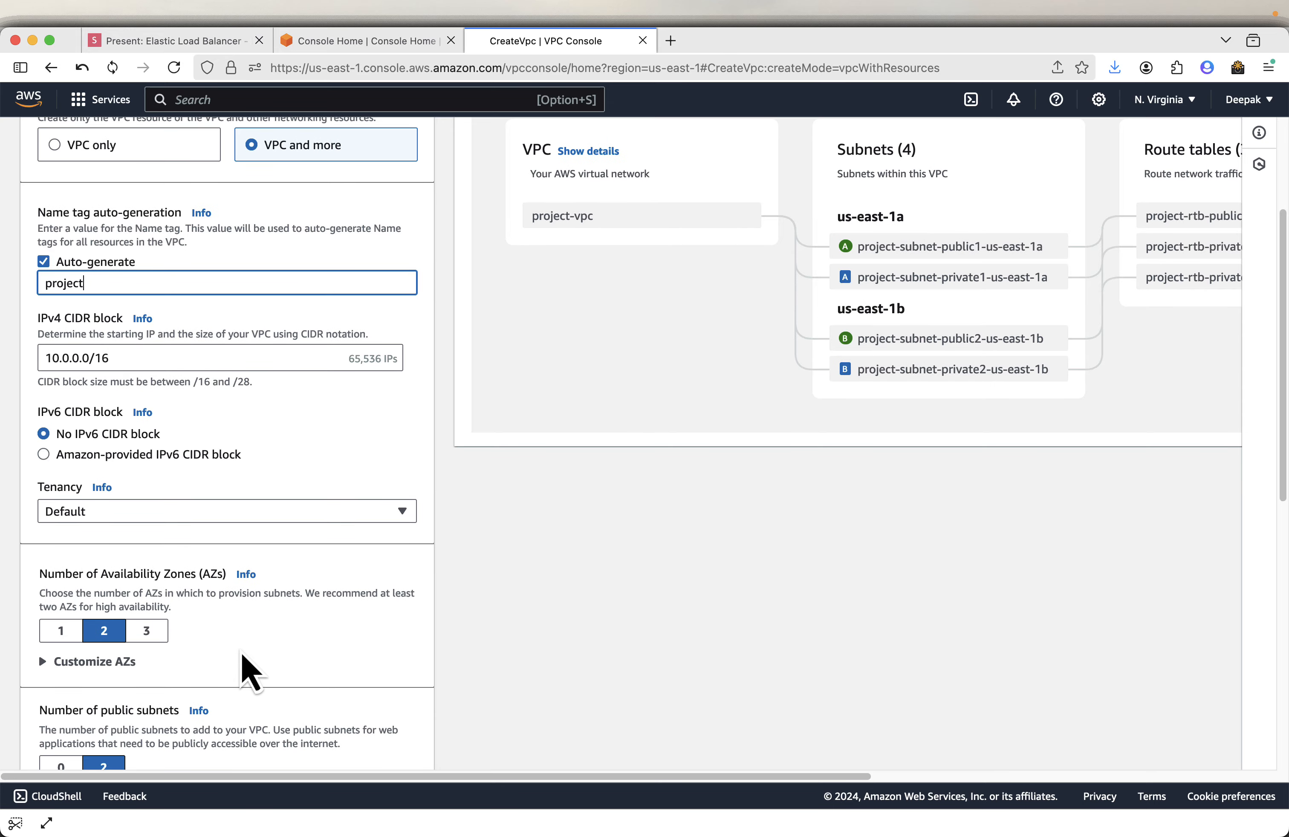
{"action": "scroll", "coordinate": [243, 655], "scroll_direction": "down", "scroll_amount": 7}
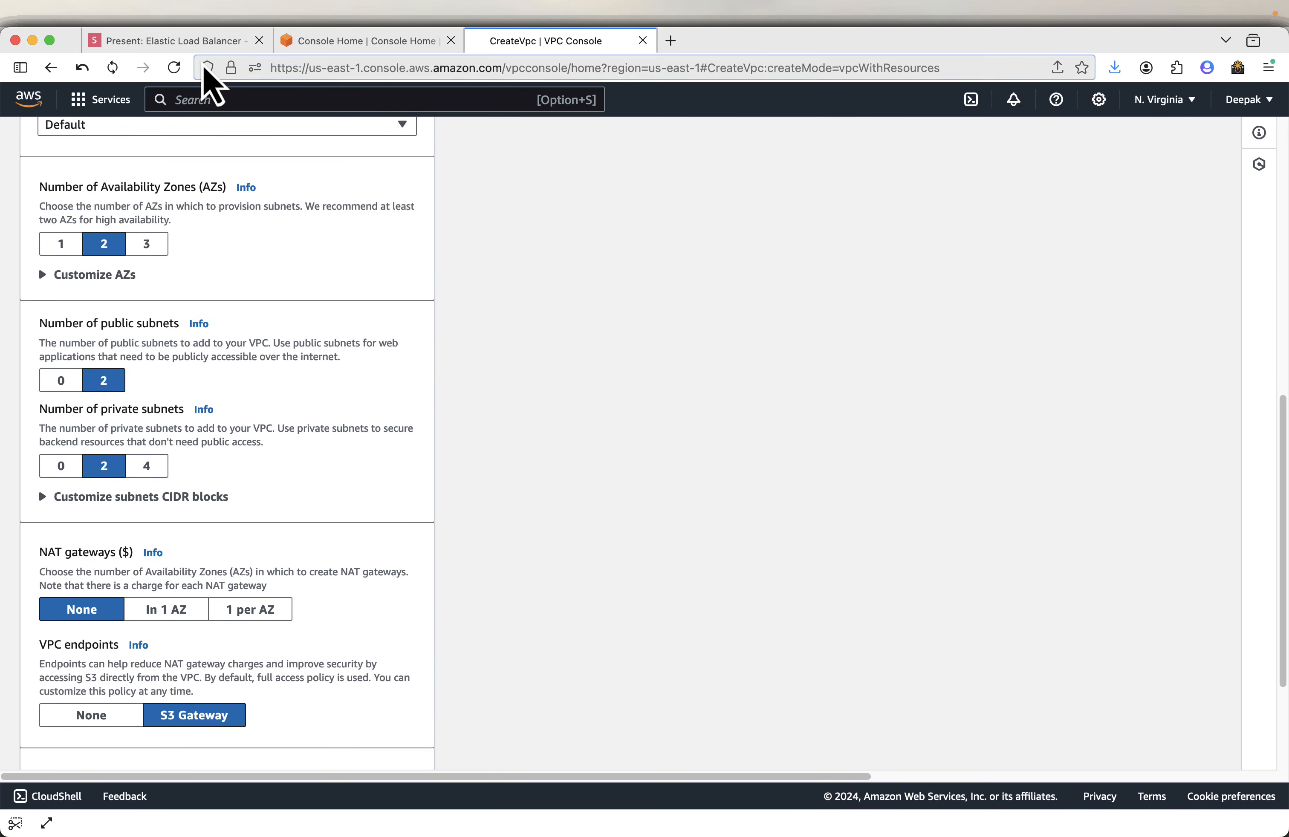
{"action": "left_click", "coordinate": [206, 46]}
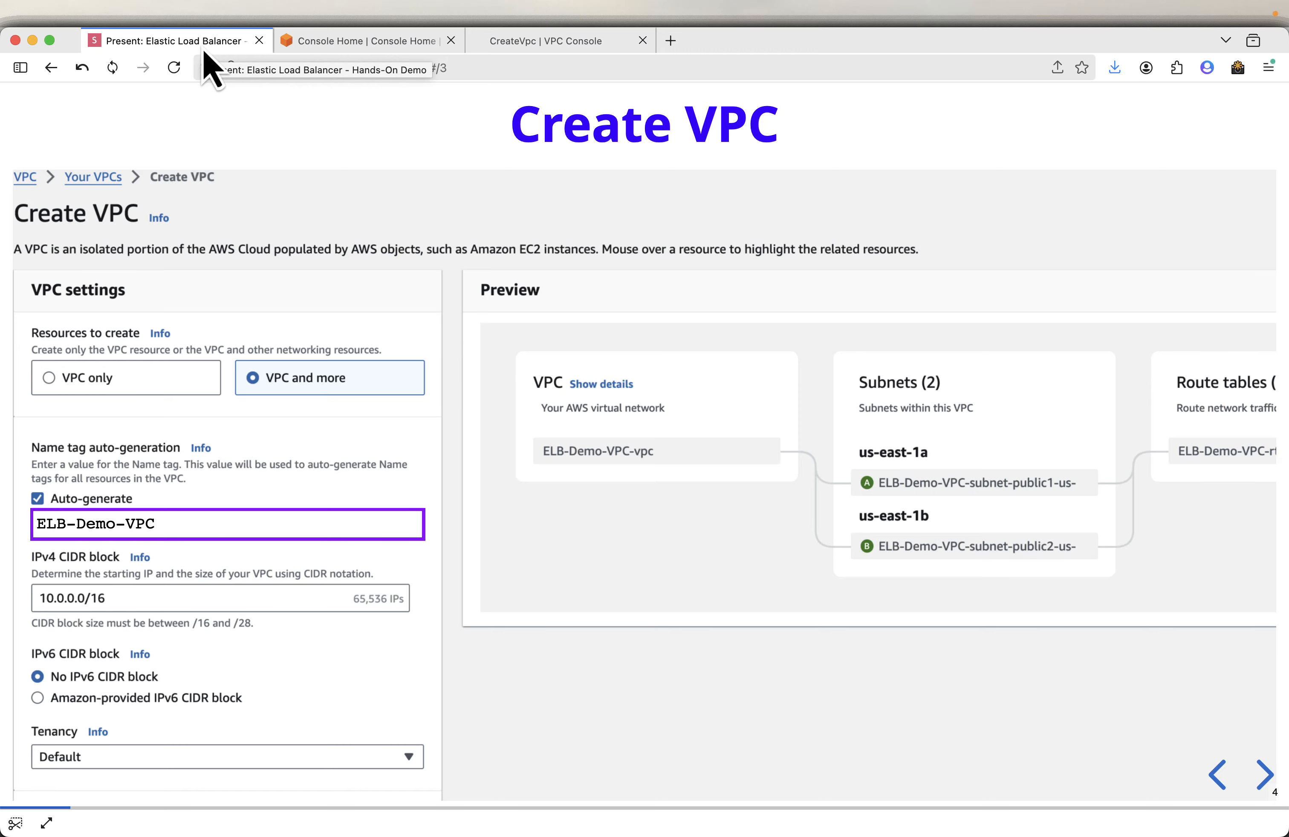
{"action": "key", "text": "Right"}
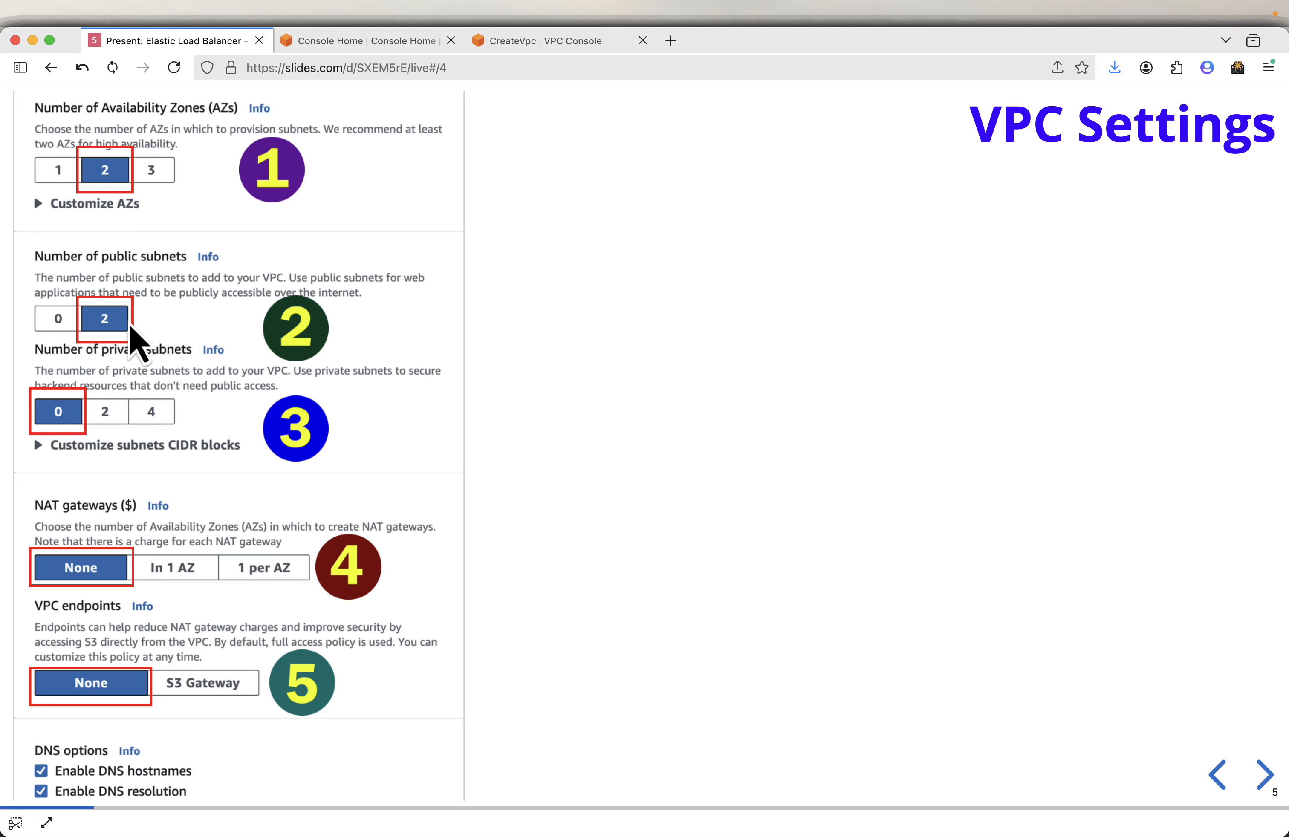
{"action": "left_click", "coordinate": [539, 42]}
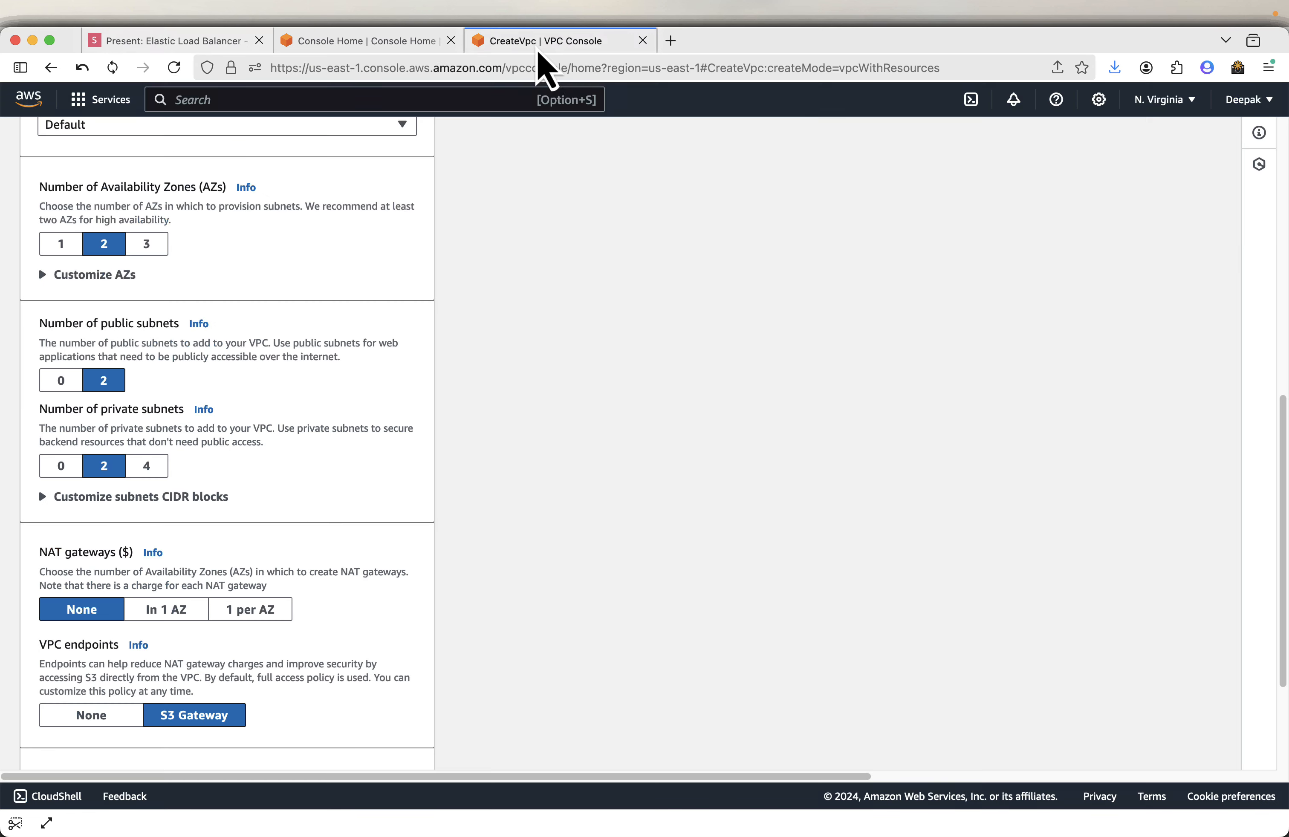
- Set the number of private subnets to 0 and VPC endpoints to None
{"action": "scroll", "coordinate": [152, 272], "scroll_direction": "up", "scroll_amount": 1}
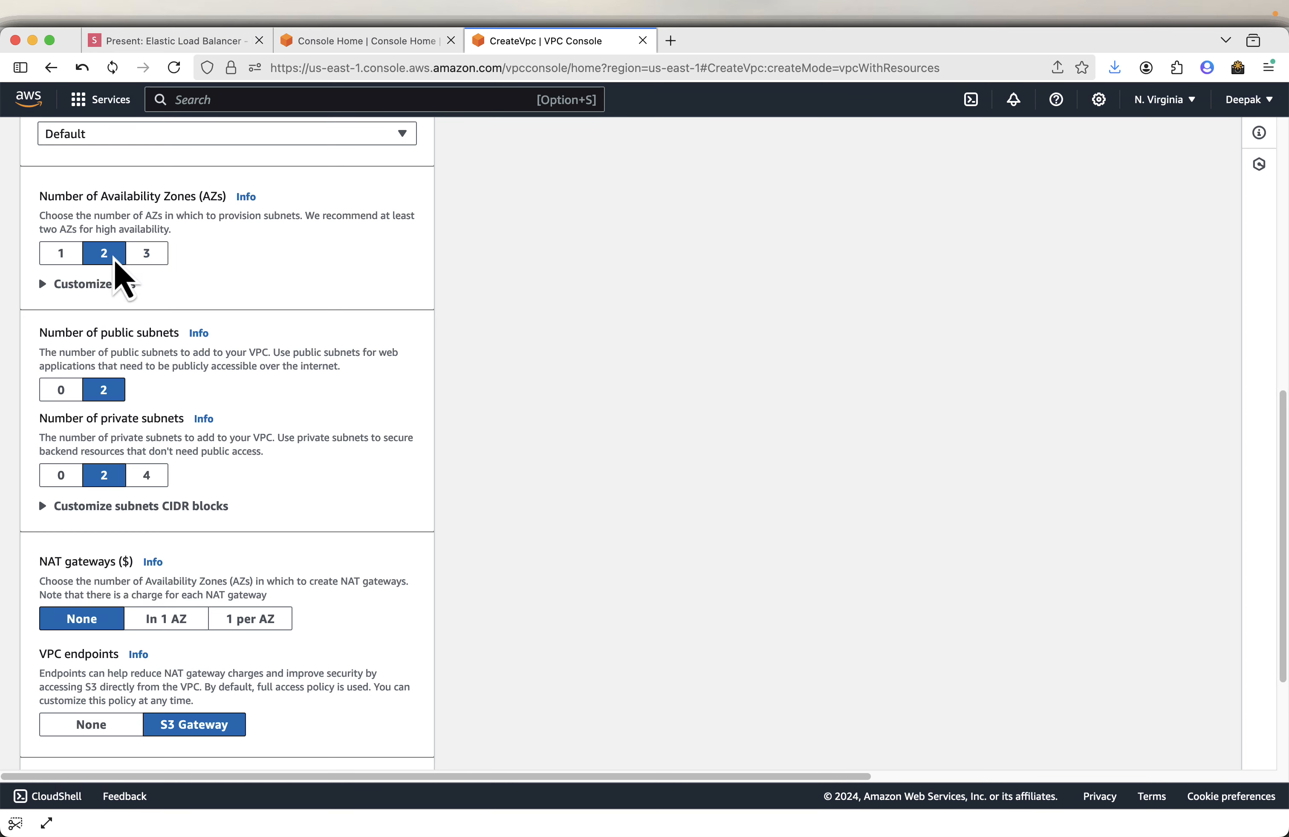
{"action": "left_click", "coordinate": [60, 478]}
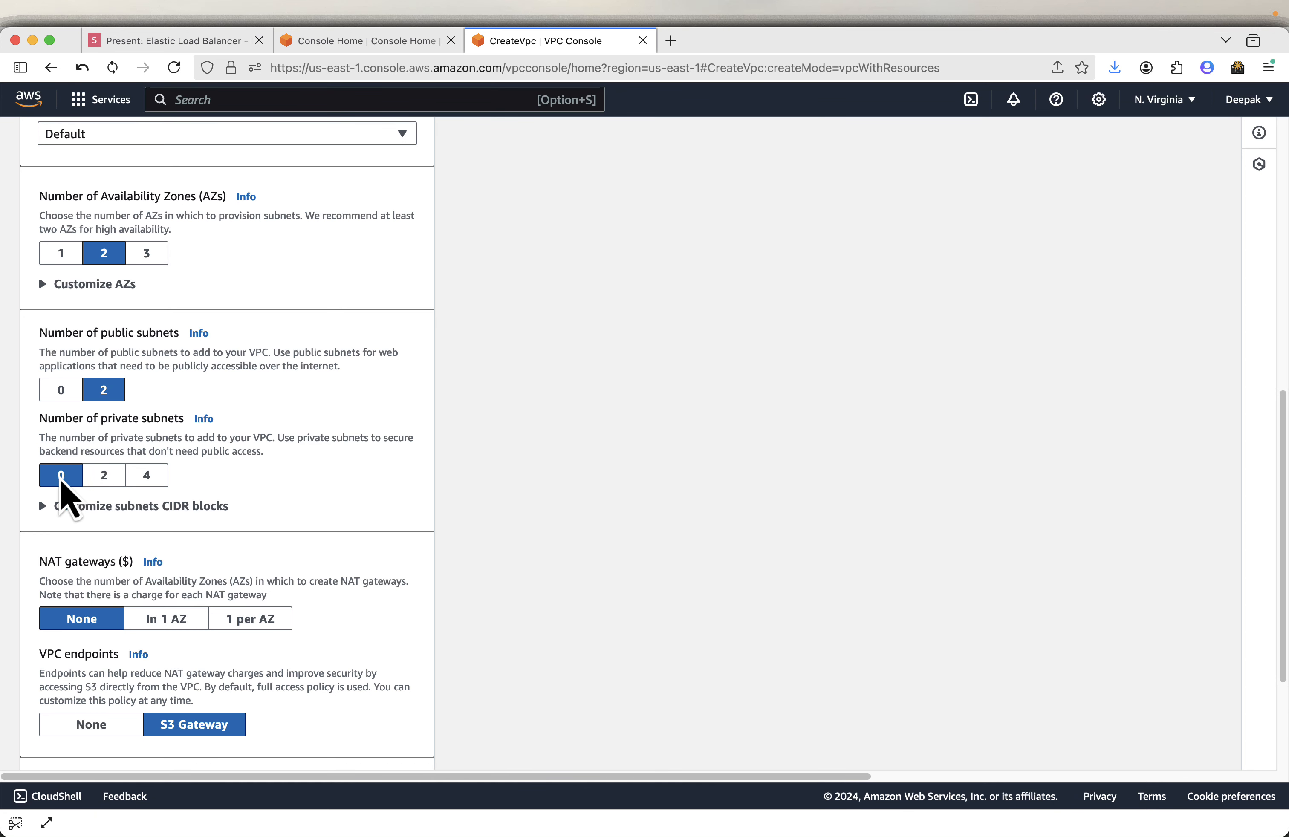
{"action": "scroll", "coordinate": [144, 612], "scroll_direction": "down", "scroll_amount": 2}
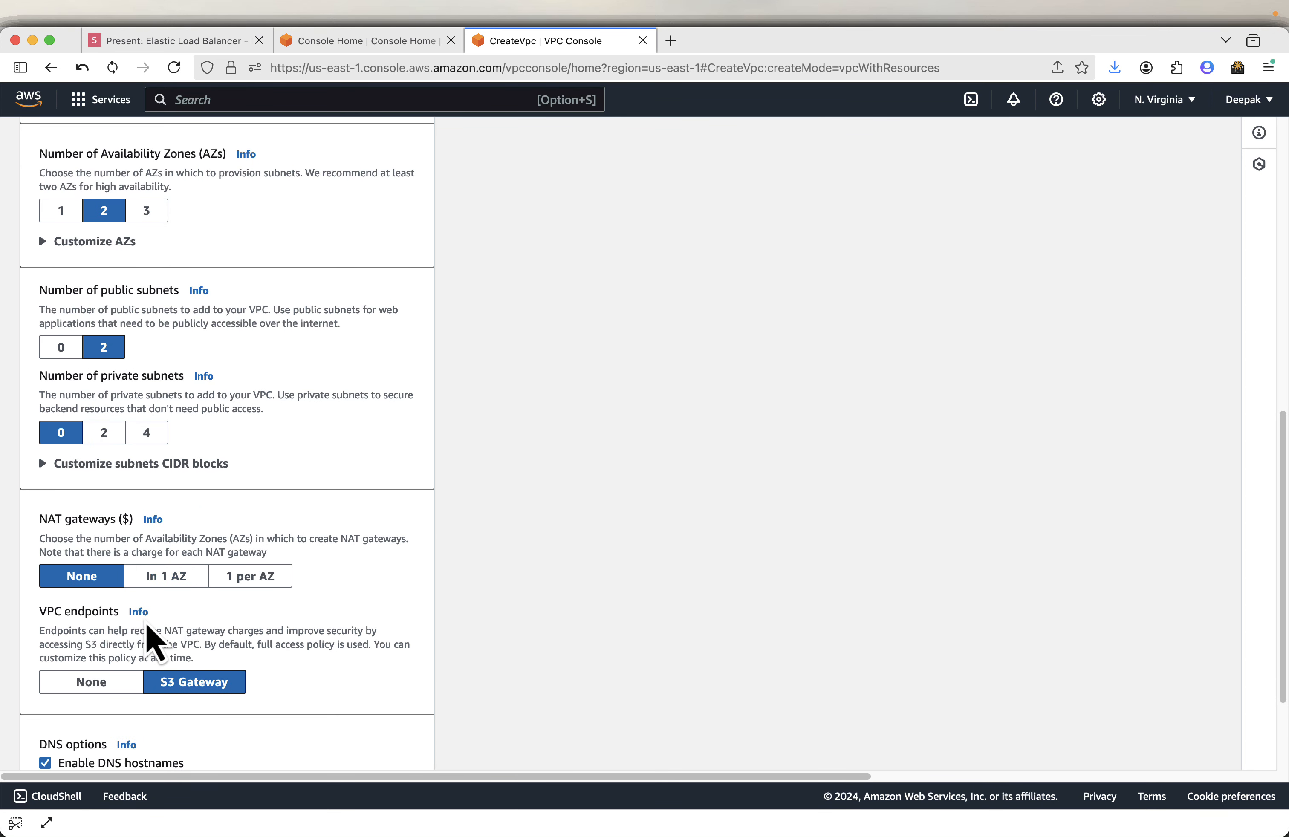
{"action": "left_click", "coordinate": [93, 684]}
- Create the VPC and open the new VPC's details
{"action": "scroll", "coordinate": [271, 685], "scroll_direction": "down", "scroll_amount": 1}
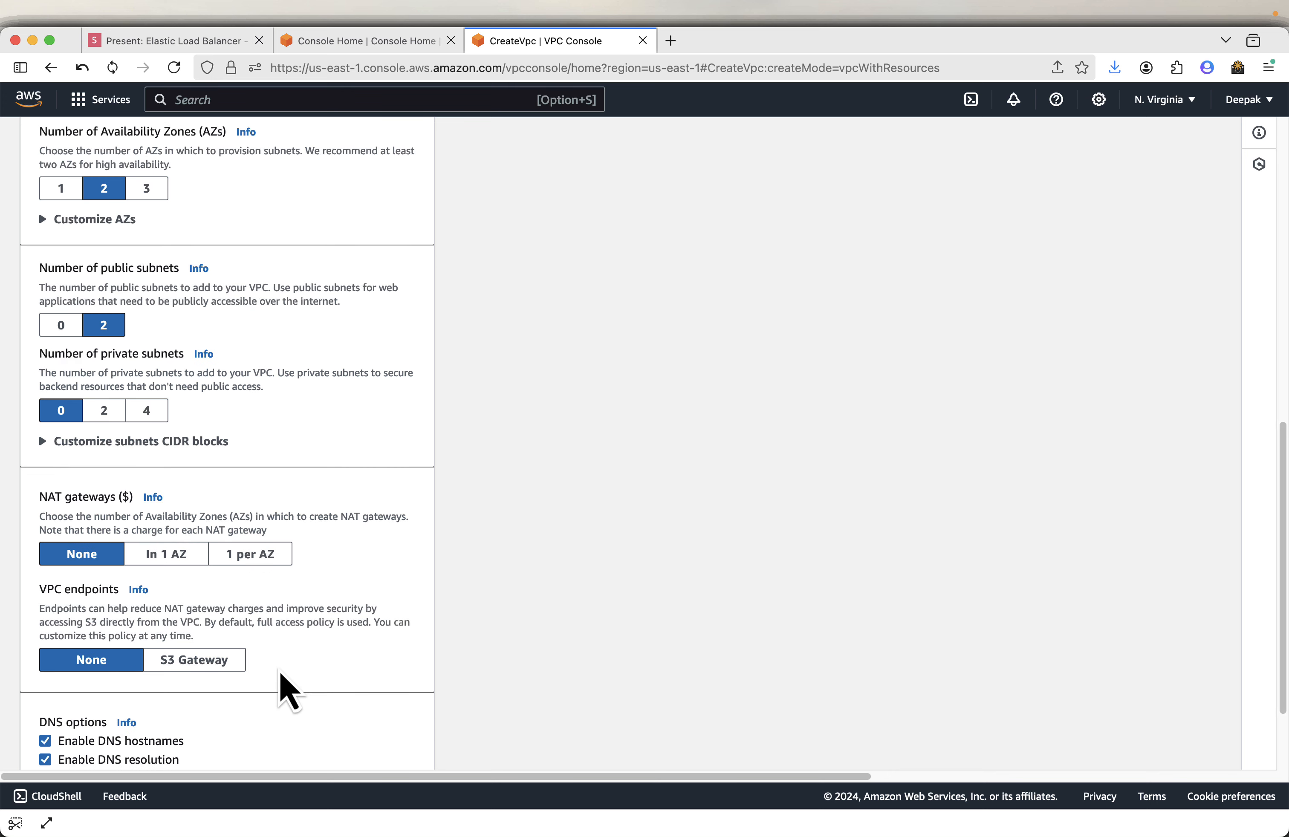
{"action": "scroll", "coordinate": [200, 719], "scroll_direction": "down", "scroll_amount": 3}
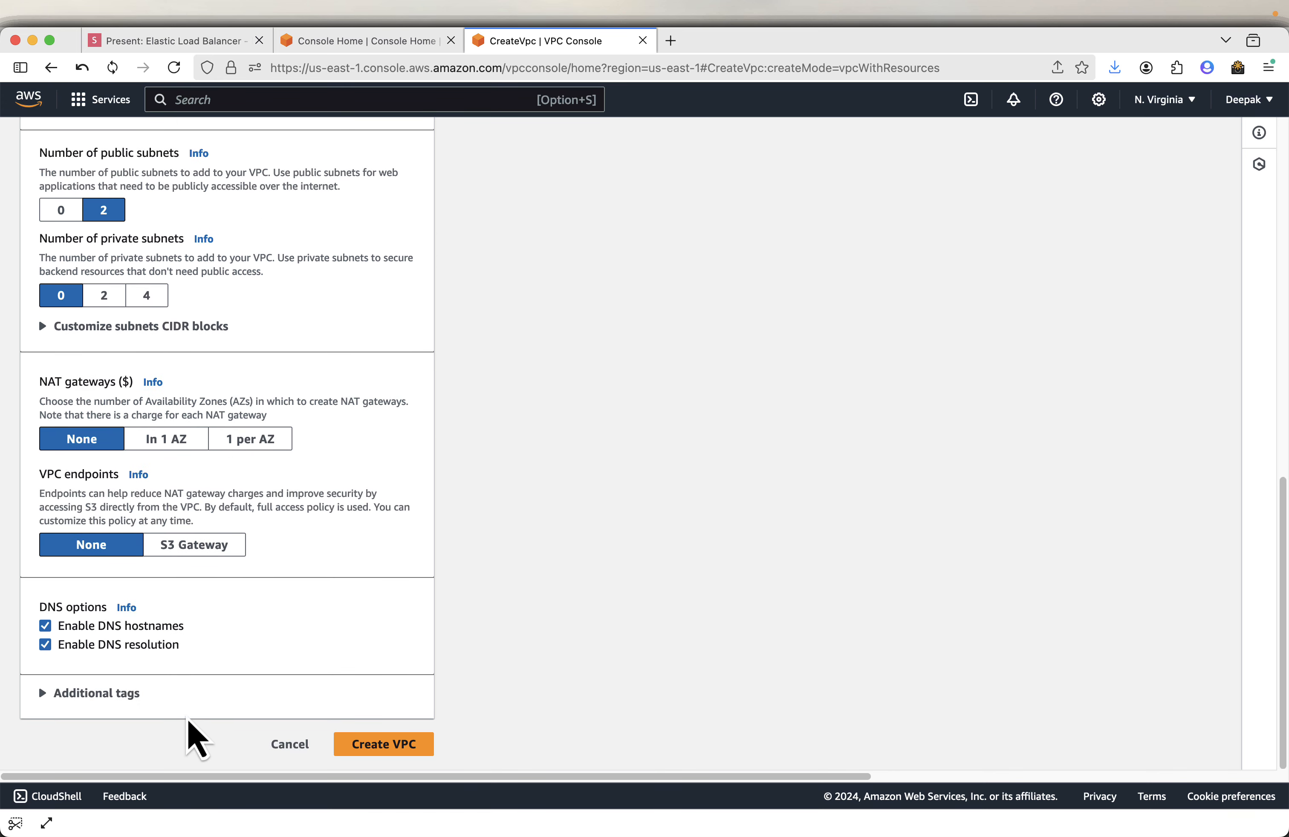
{"action": "left_click", "coordinate": [375, 744]}
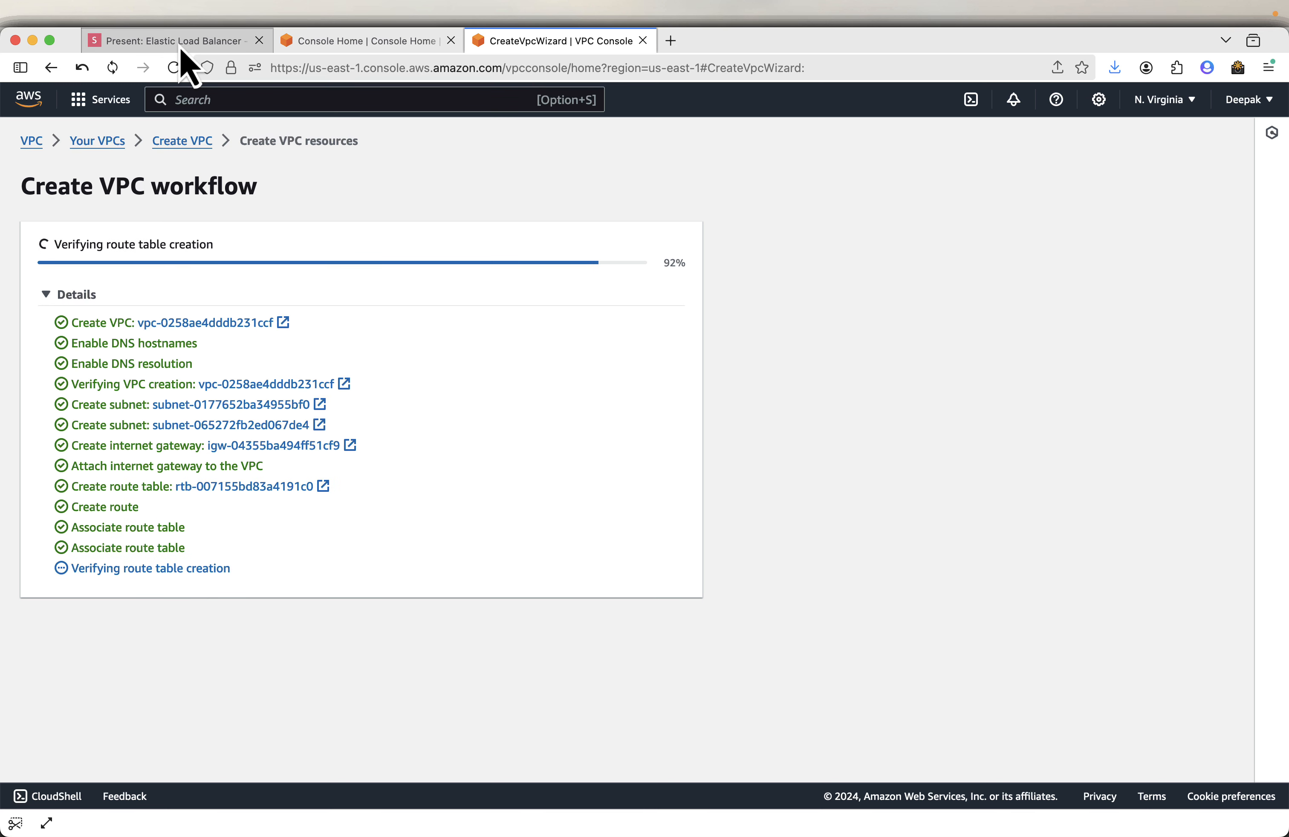
{"action": "left_click", "coordinate": [644, 606]}
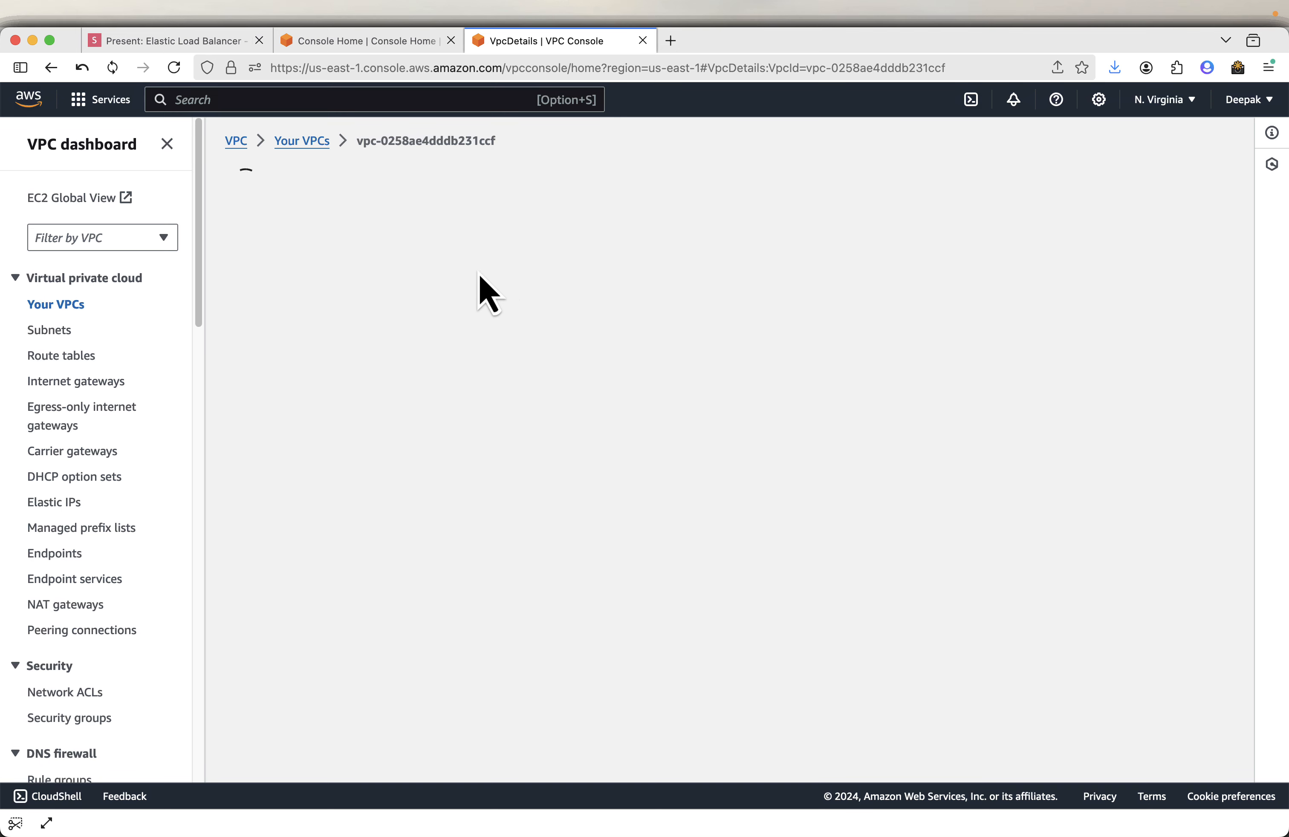
- Review the presentation slides on launching an EC2 instance
{"action": "left_click", "coordinate": [177, 42]}
{"action": "key", "text": "Right"}
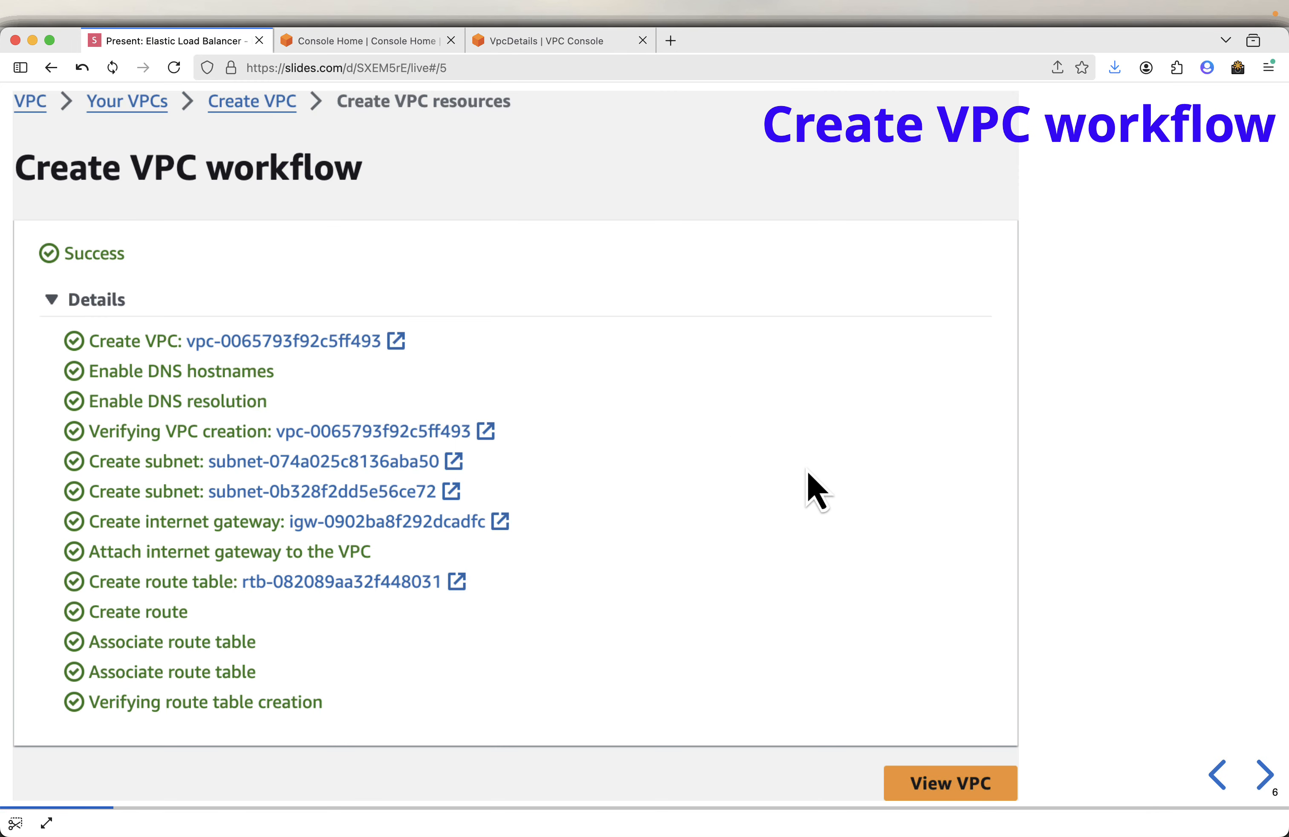
{"action": "key", "text": "Right"}
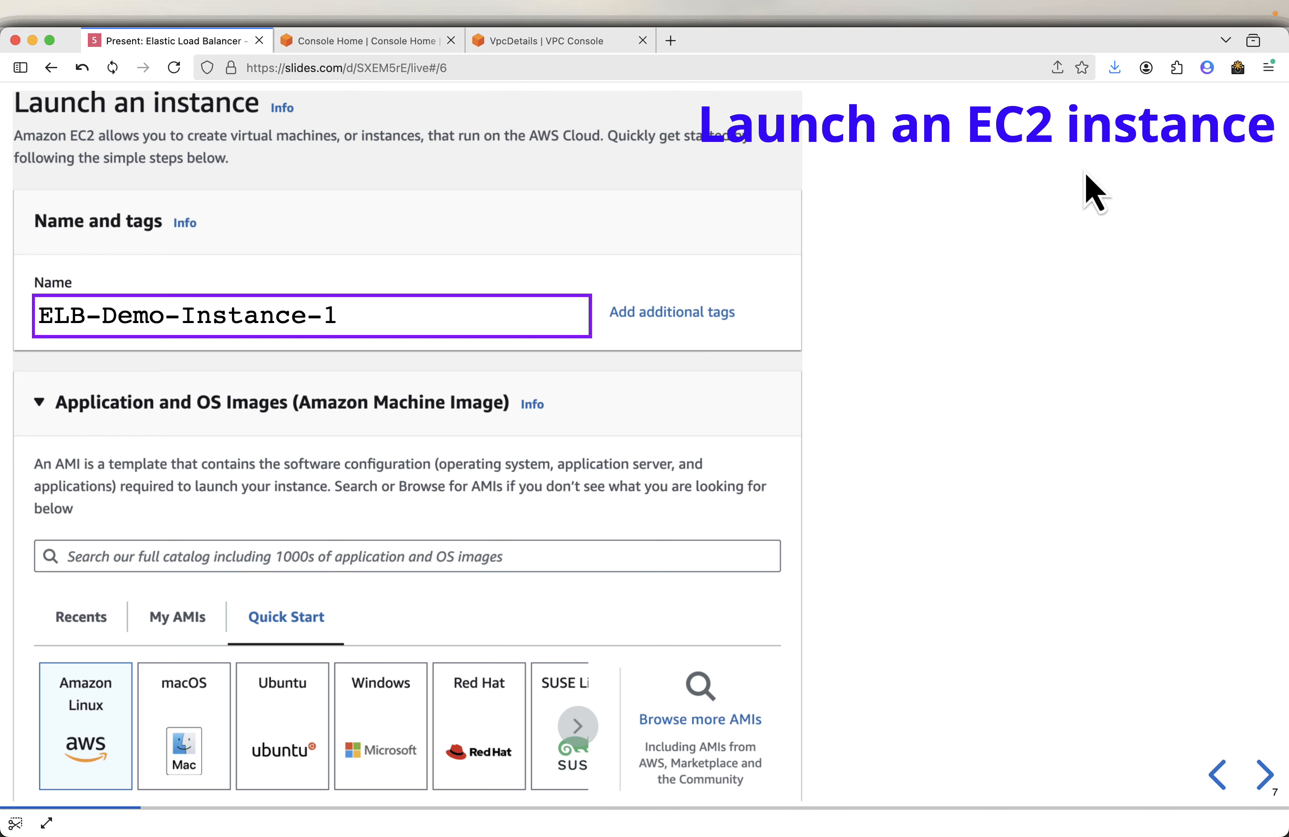
{"action": "mouse_move", "coordinate": [584, 312]}
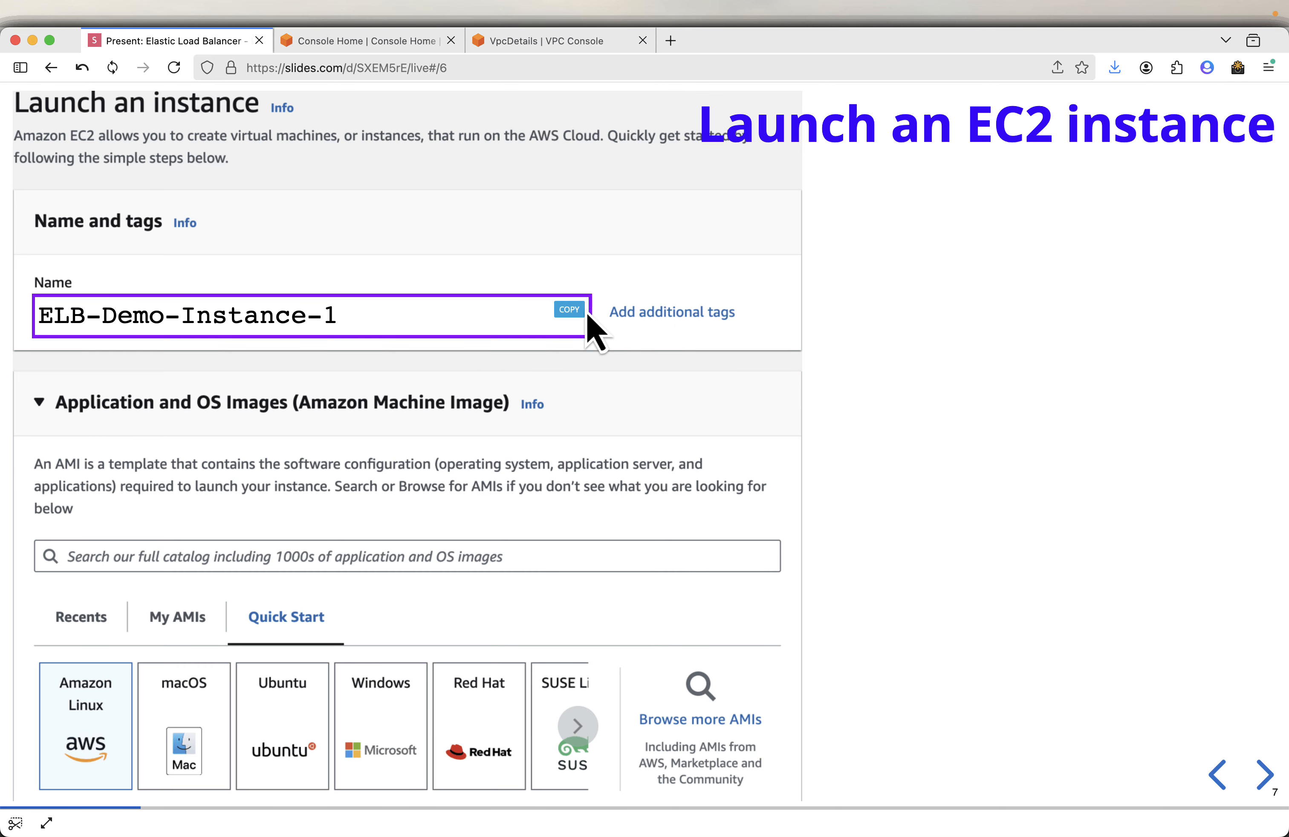
{"action": "left_click", "coordinate": [563, 43]}
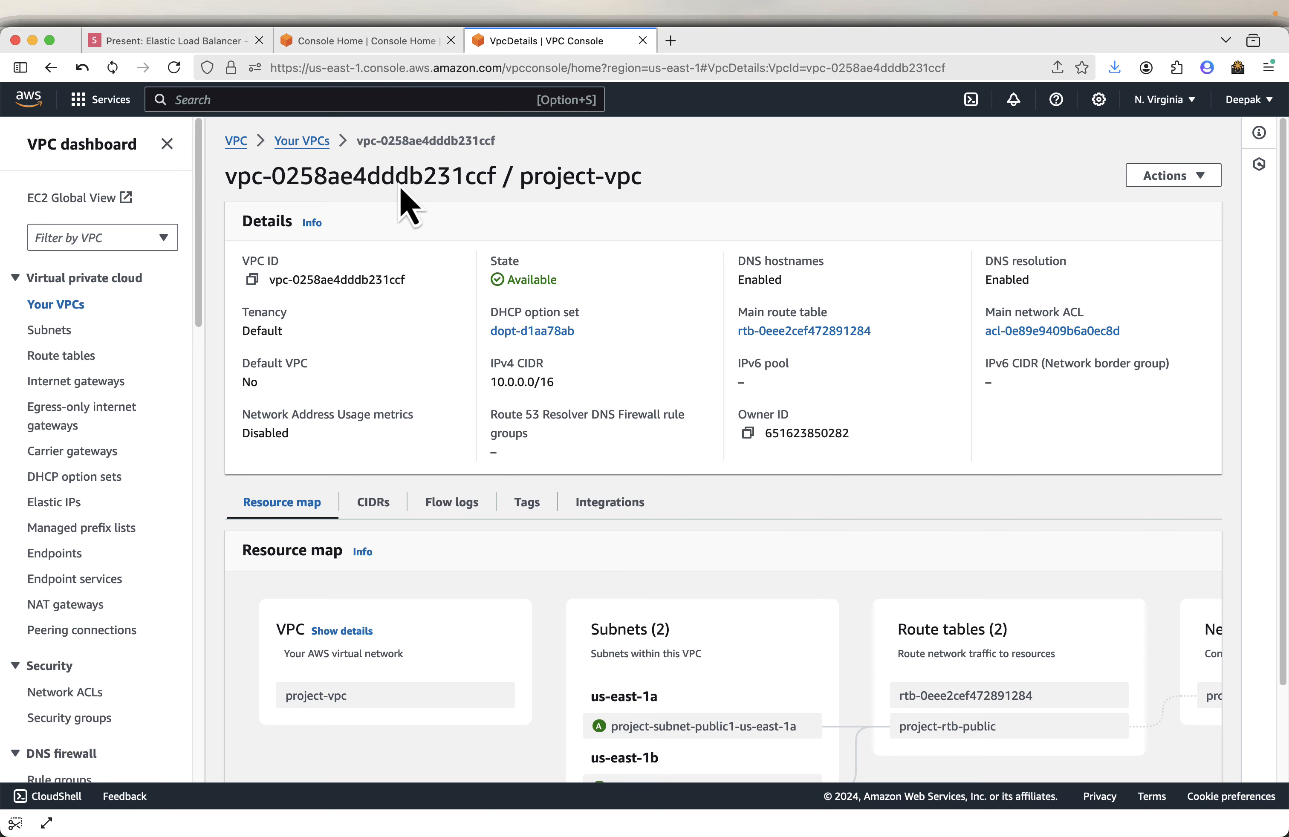
- Open the EC2 console in a new tab and start launching an instance named ELB-Demo-Instance-1
{"action": "left_click", "coordinate": [378, 103]}
{"action": "type", "text": "ec2"}
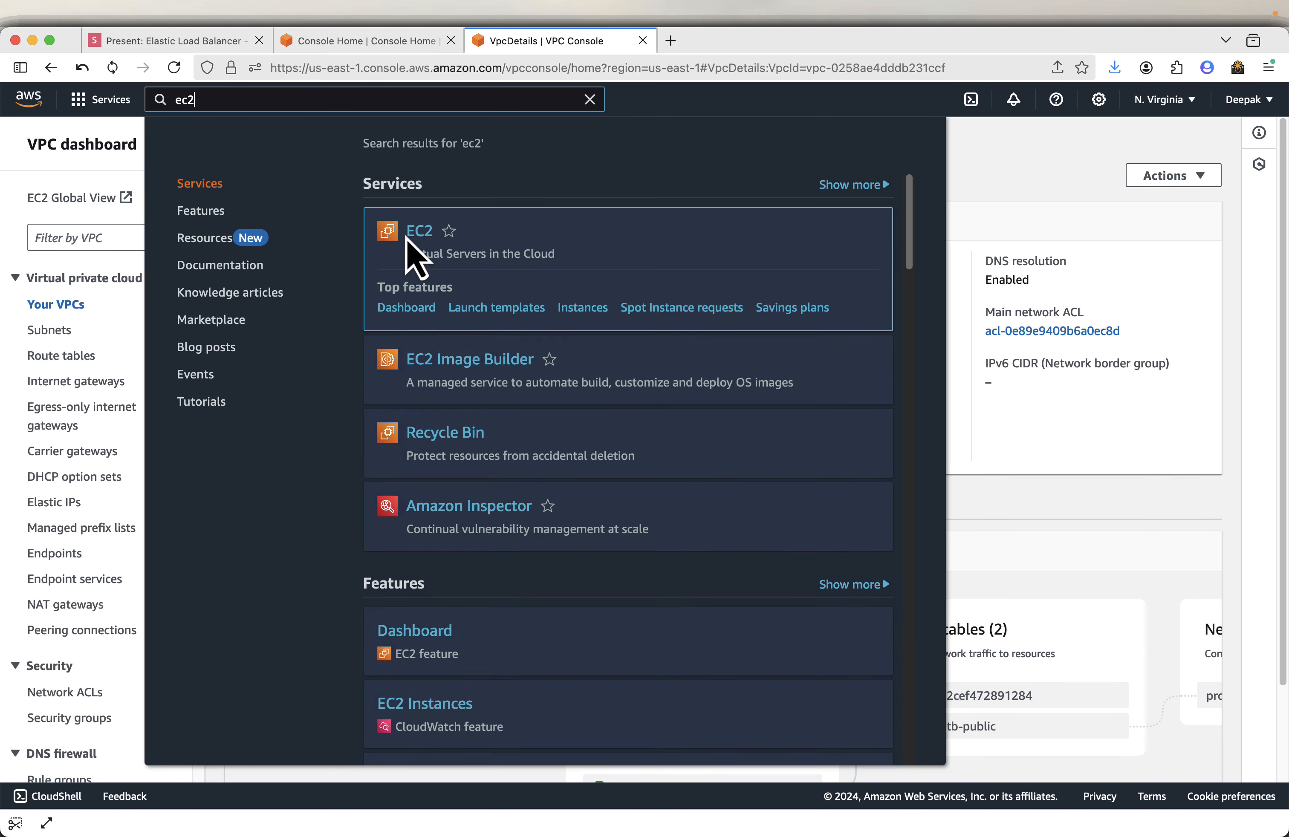
{"action": "right_click", "coordinate": [419, 235]}
{"action": "left_click", "coordinate": [463, 244]}
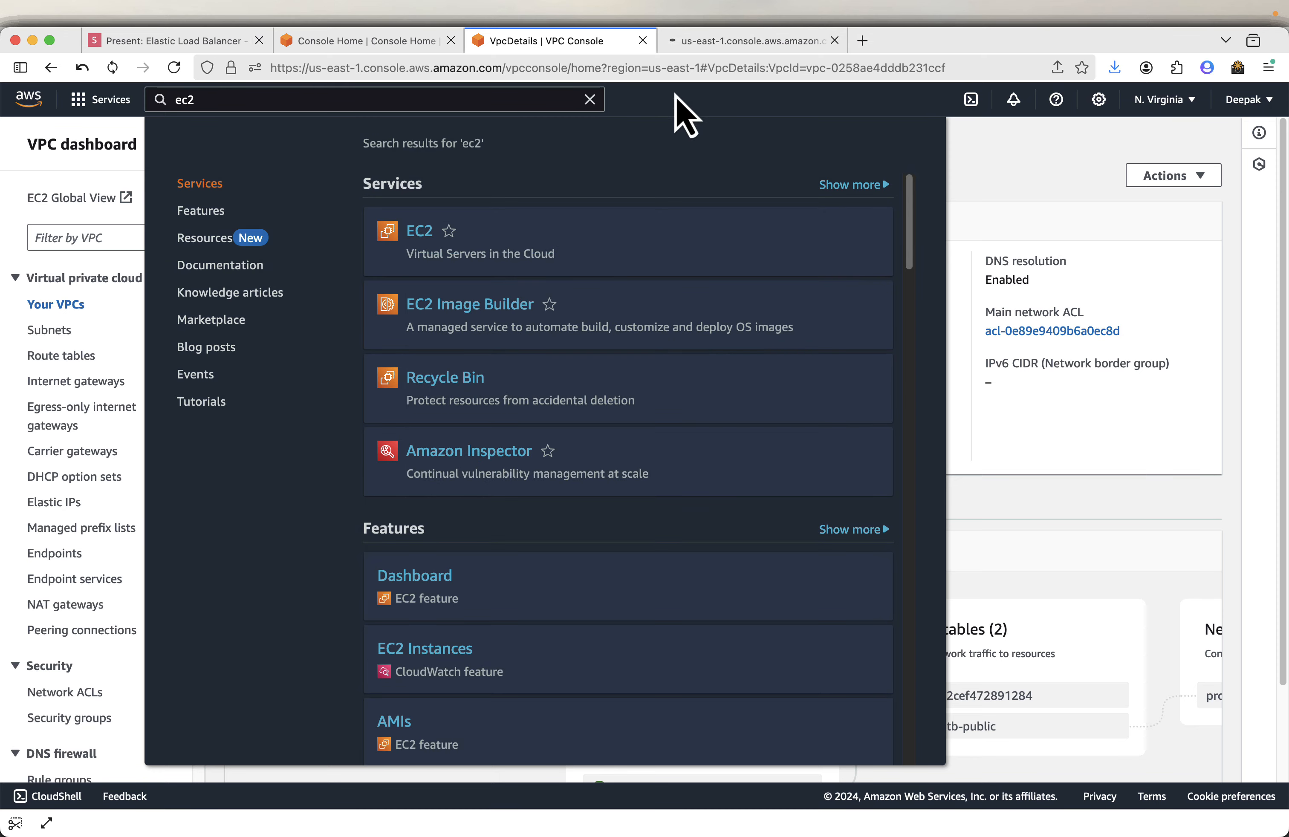
{"action": "left_click", "coordinate": [741, 40]}
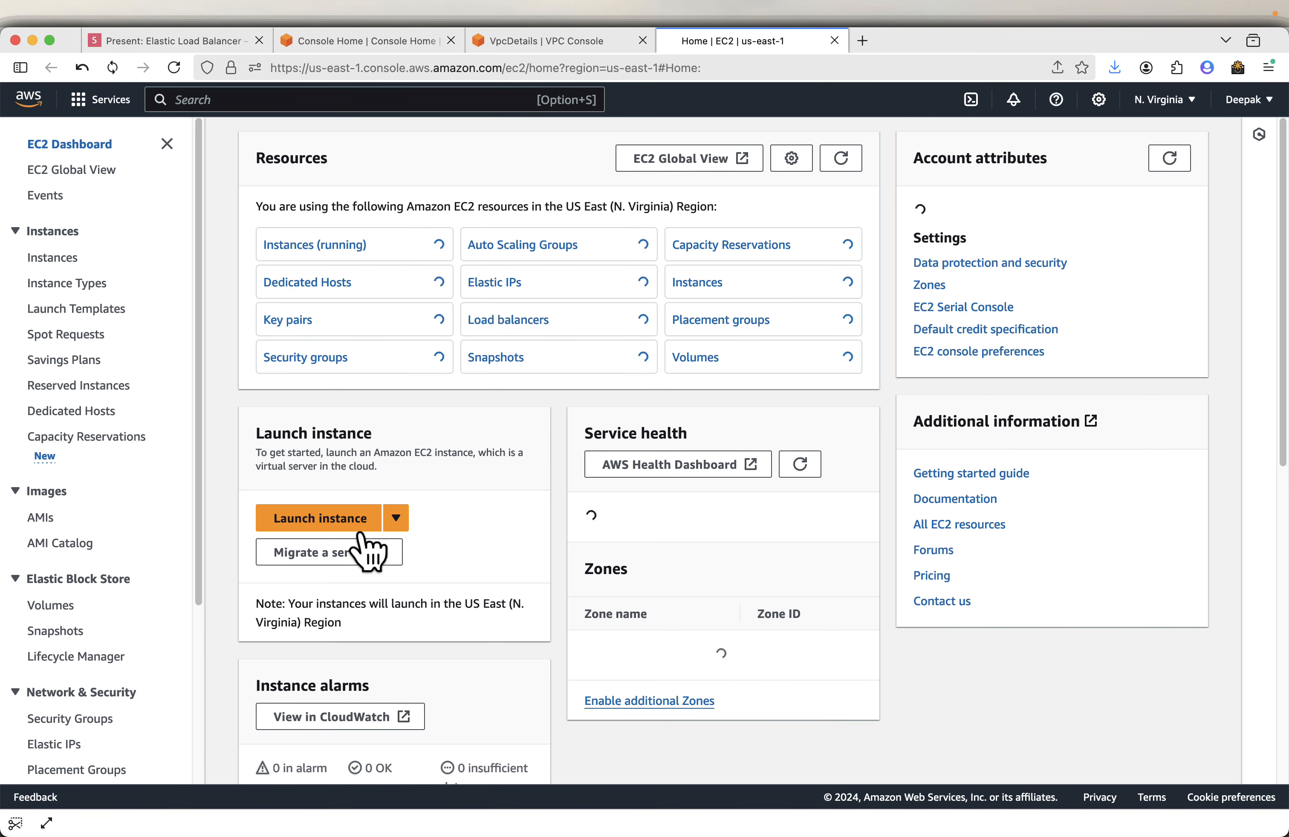
{"action": "left_click", "coordinate": [332, 521]}
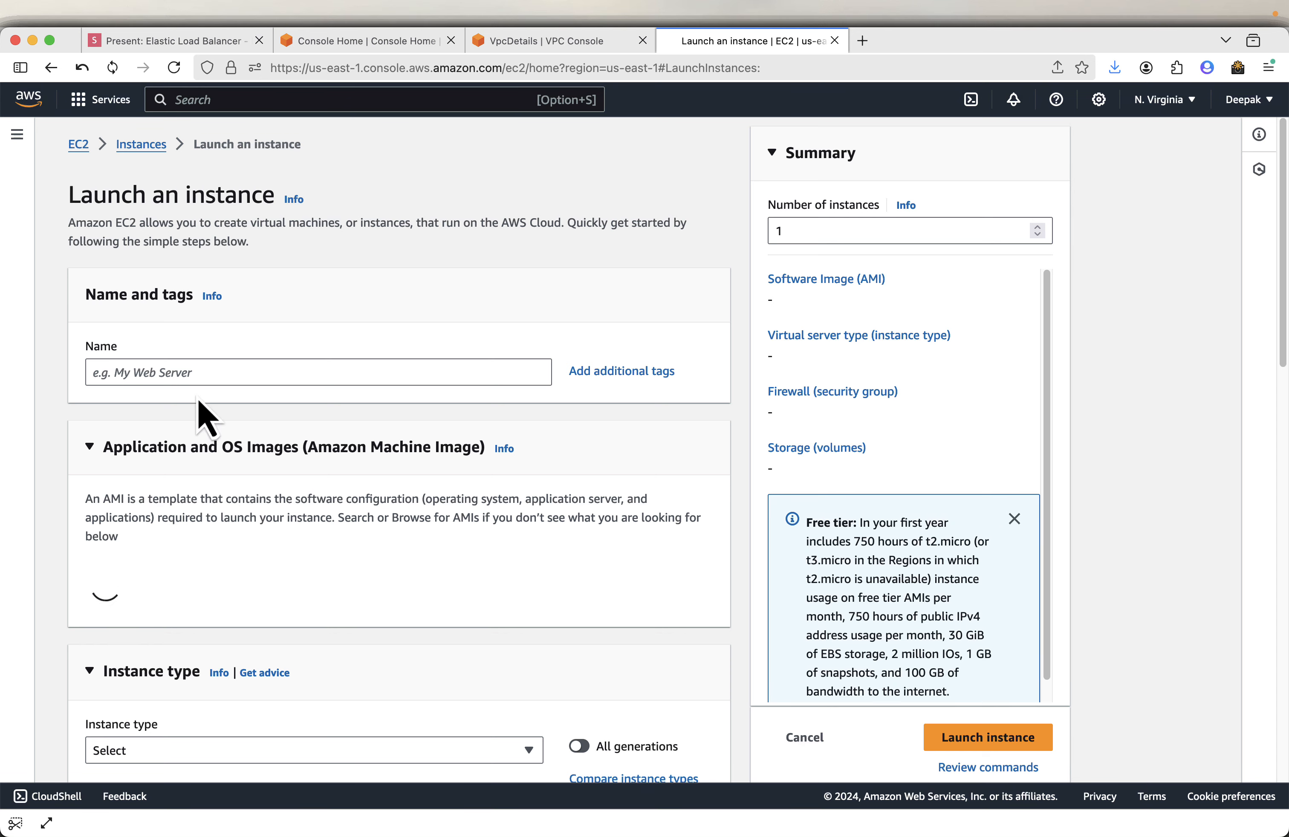
{"action": "left_click", "coordinate": [199, 372]}
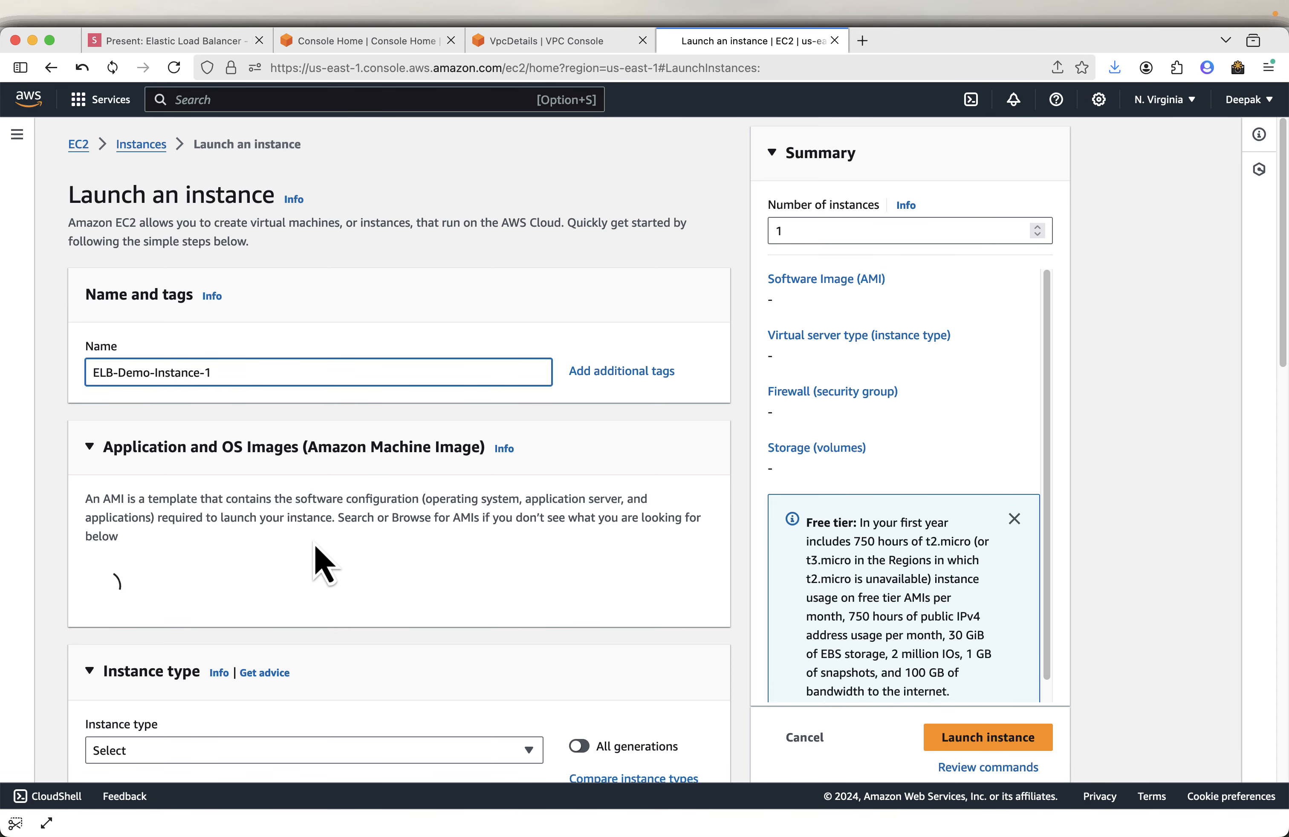
- Review the slide on keeping the default AMI and instance type
{"action": "left_click", "coordinate": [162, 41]}
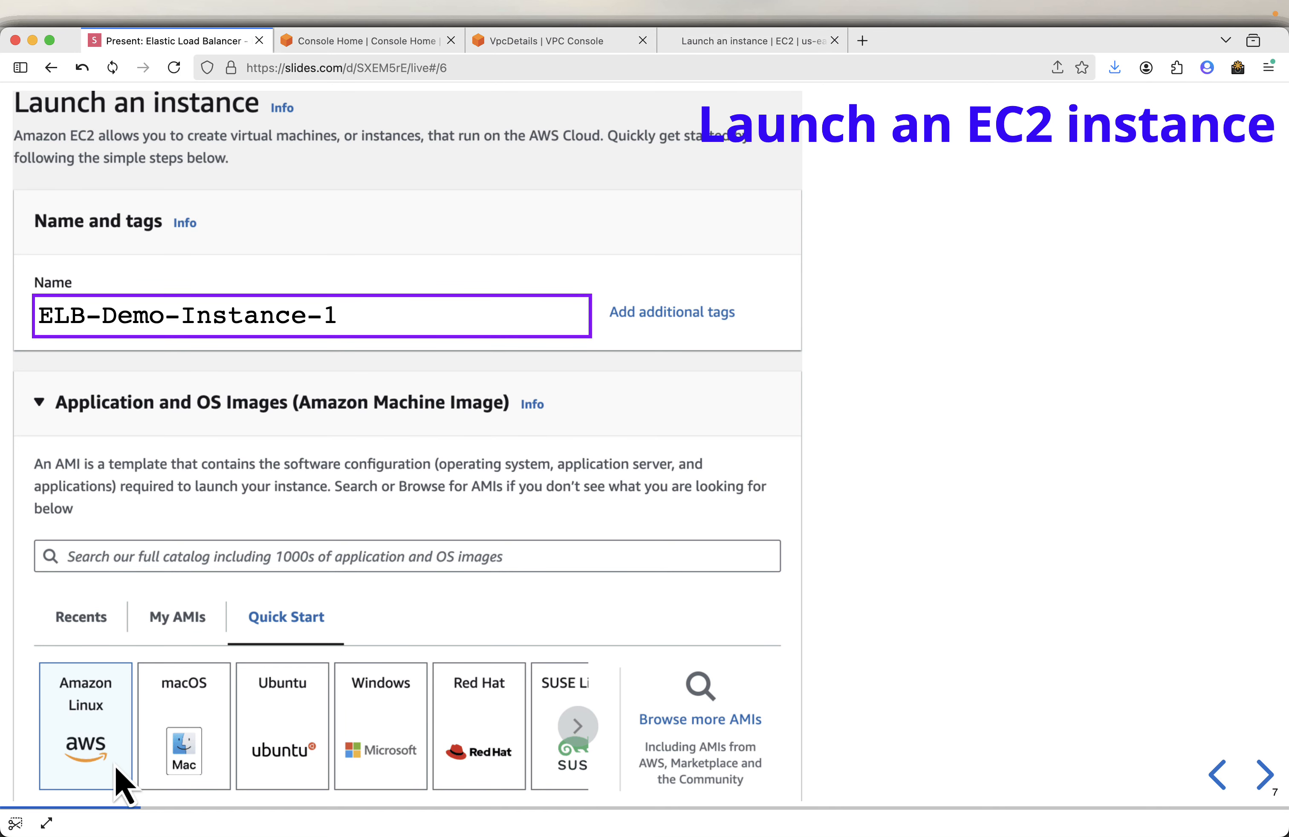
{"action": "key", "text": "Right"}
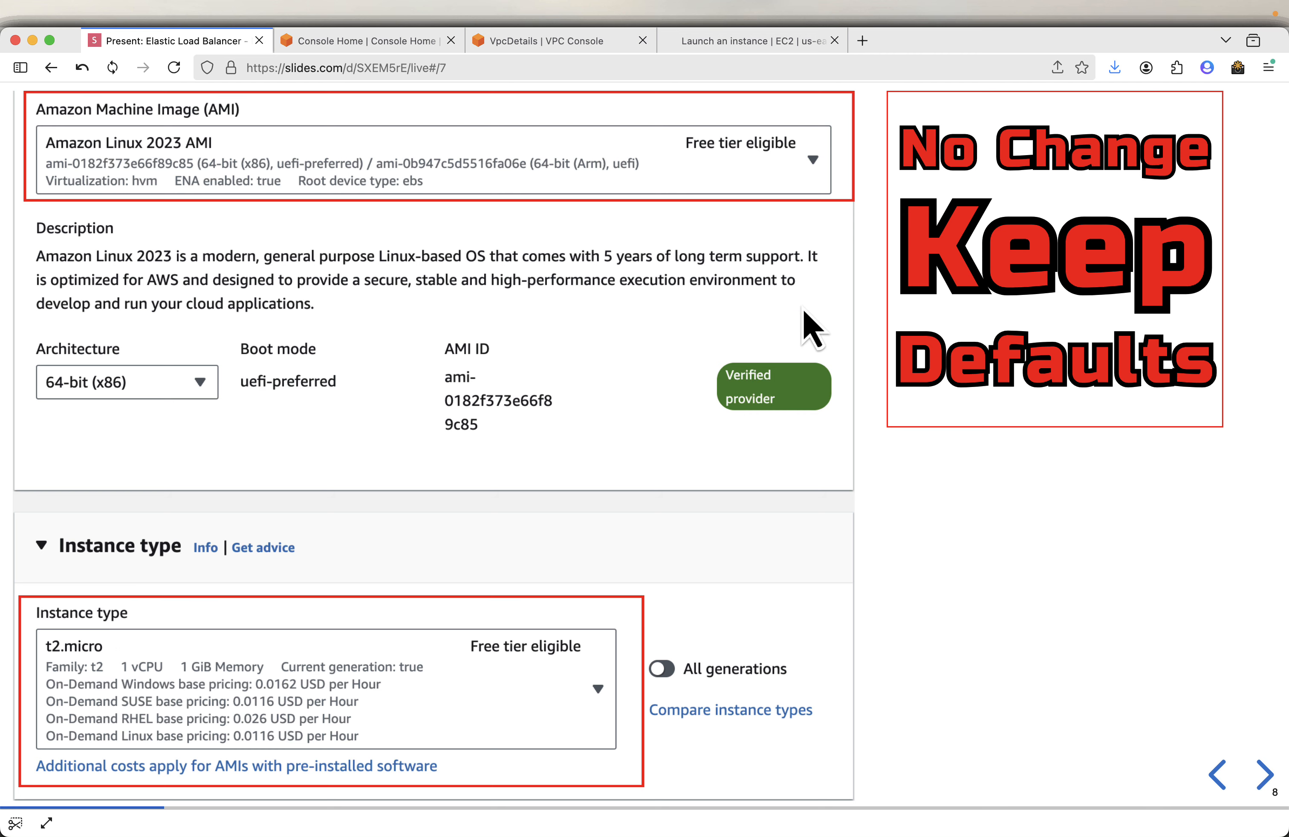
{"action": "left_click", "coordinate": [719, 47]}
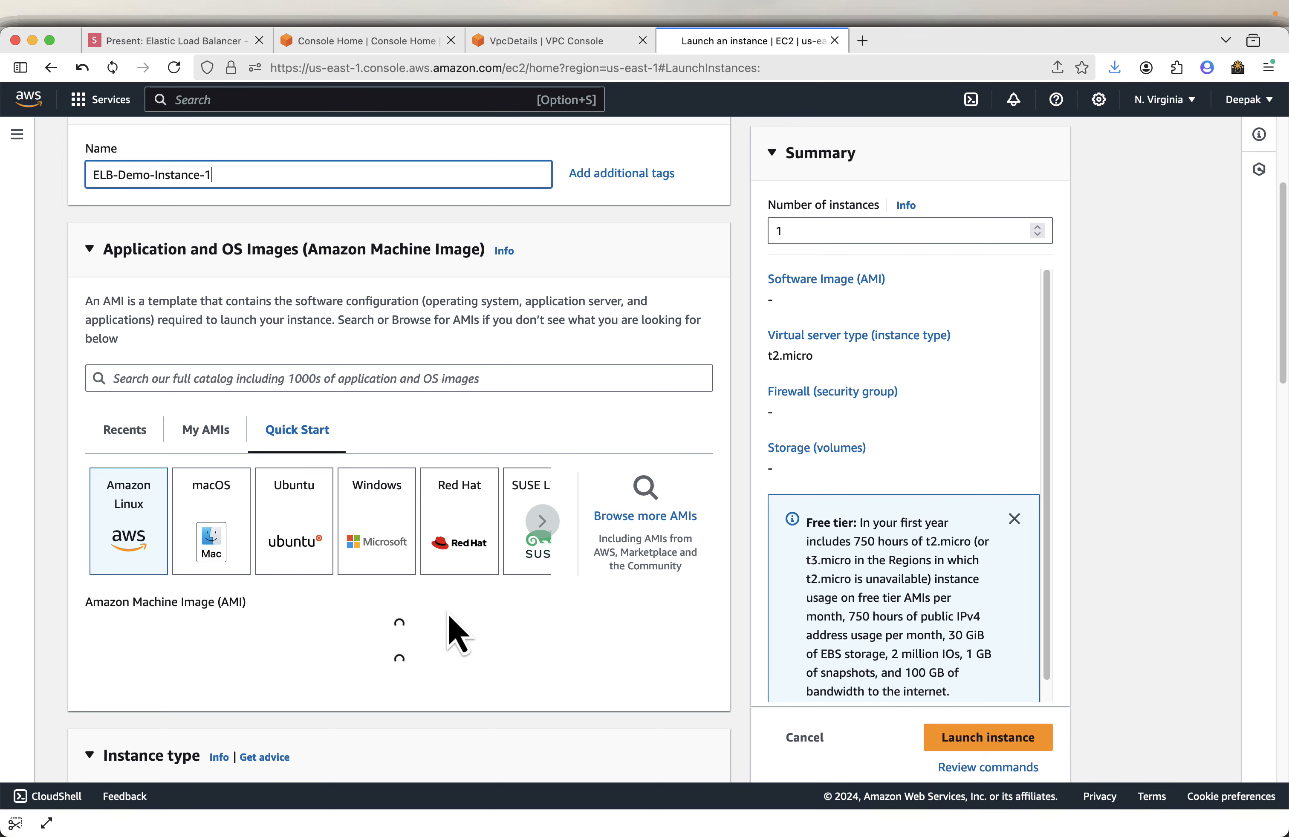
- Keep the default Amazon Linux 2023 AMI and t2.micro type, and proceed without a key pair
{"action": "scroll", "coordinate": [443, 636], "scroll_direction": "down", "scroll_amount": 1}
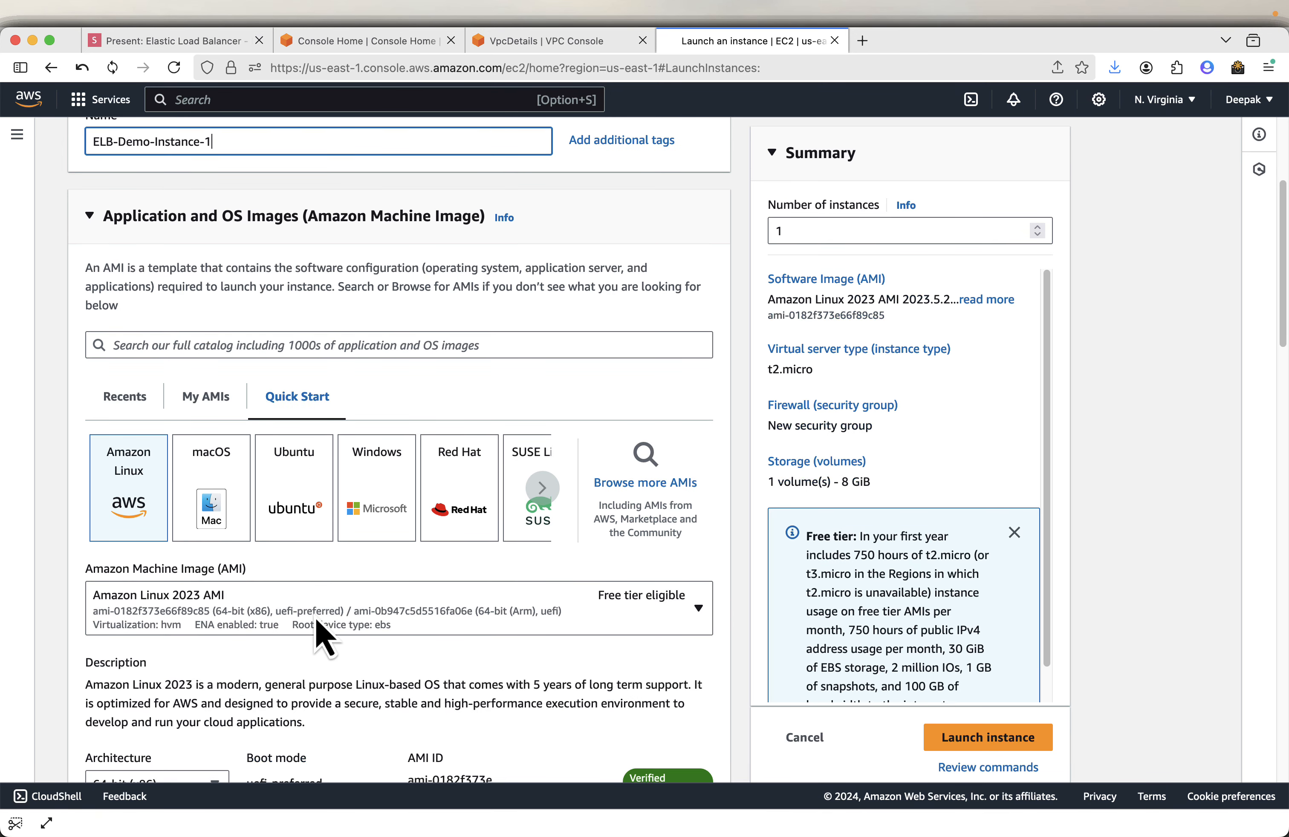
{"action": "scroll", "coordinate": [314, 619], "scroll_direction": "down", "scroll_amount": 3}
{"action": "scroll", "coordinate": [465, 517], "scroll_direction": "down", "scroll_amount": 5}
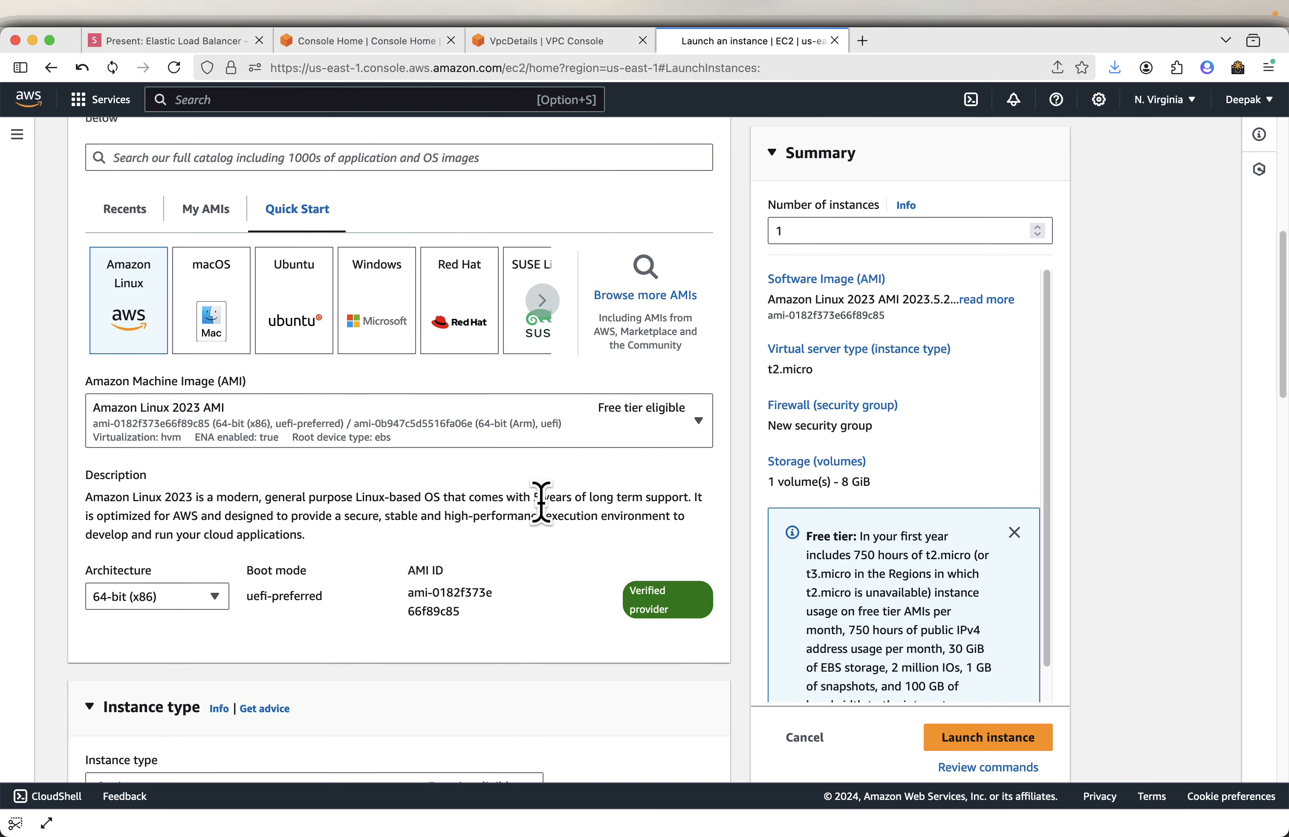
{"action": "scroll", "coordinate": [426, 679], "scroll_direction": "down", "scroll_amount": 10}
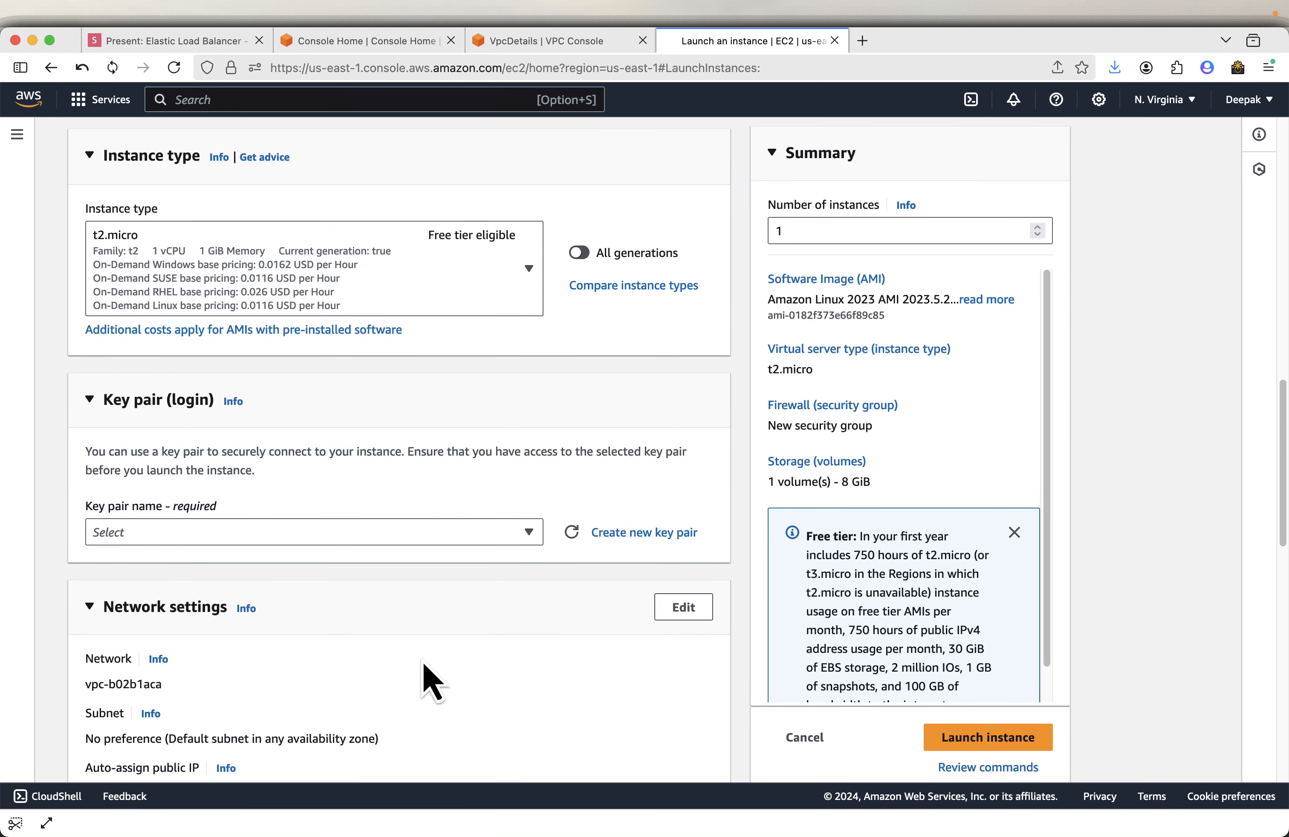
{"action": "left_click", "coordinate": [193, 536]}
{"action": "left_click", "coordinate": [211, 589]}
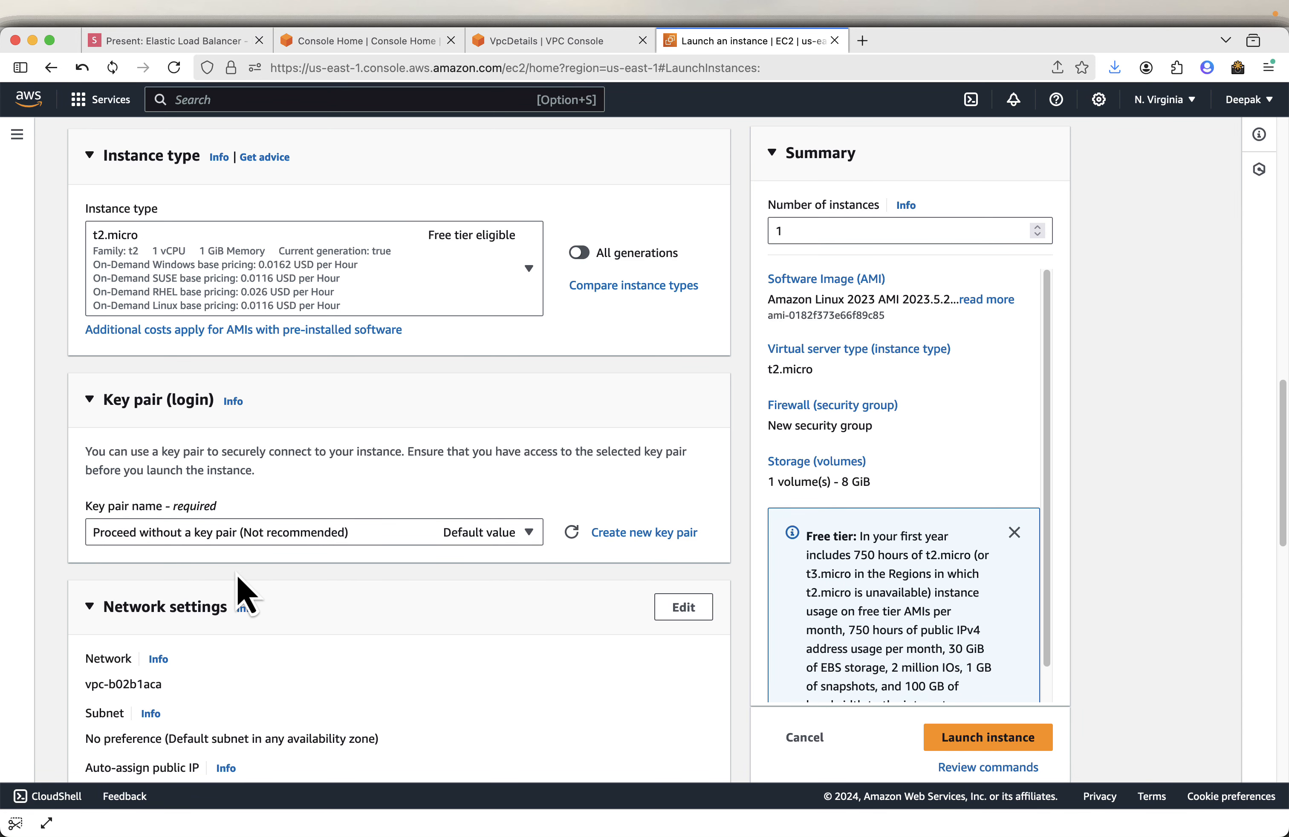
- Review the presentation slide on the instance's network settings
{"action": "scroll", "coordinate": [599, 547], "scroll_direction": "down", "scroll_amount": 4}
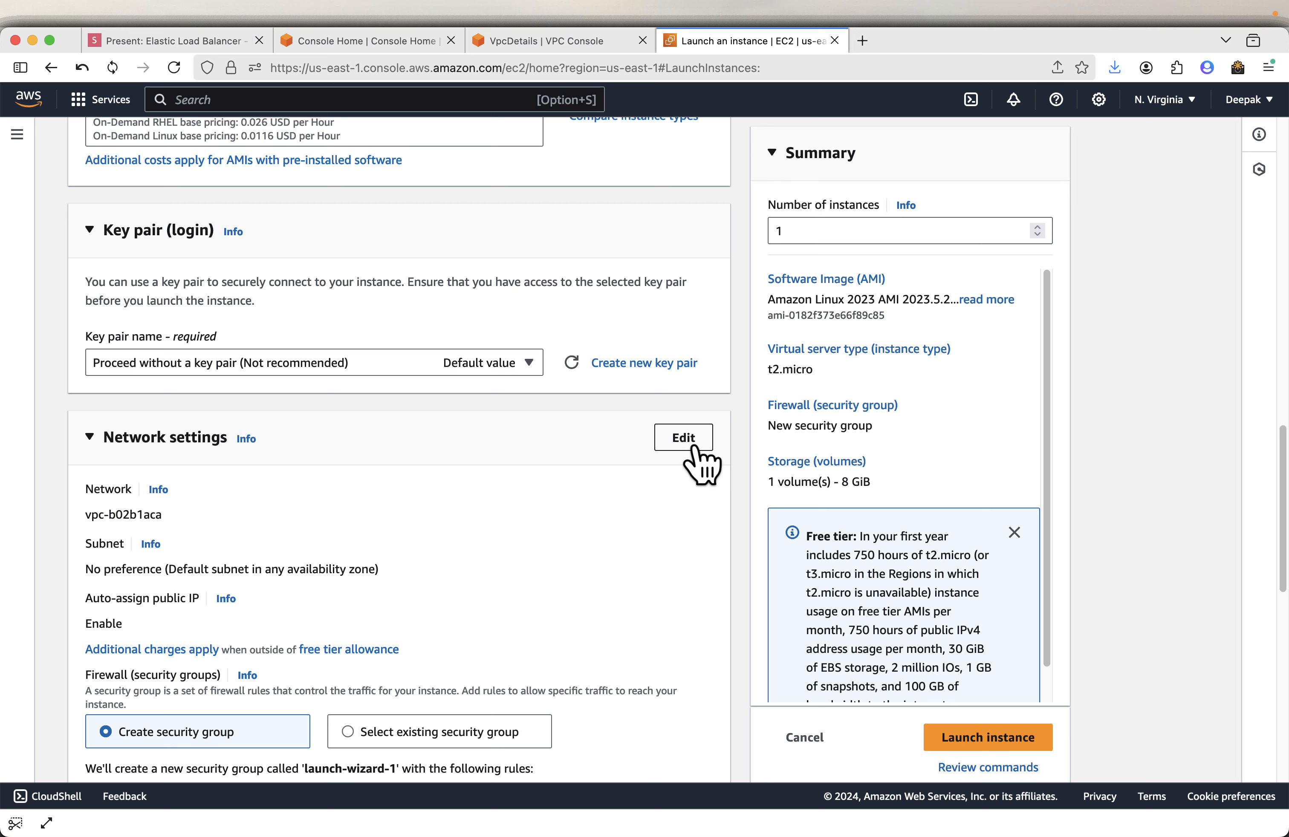
{"action": "left_click", "coordinate": [174, 41]}
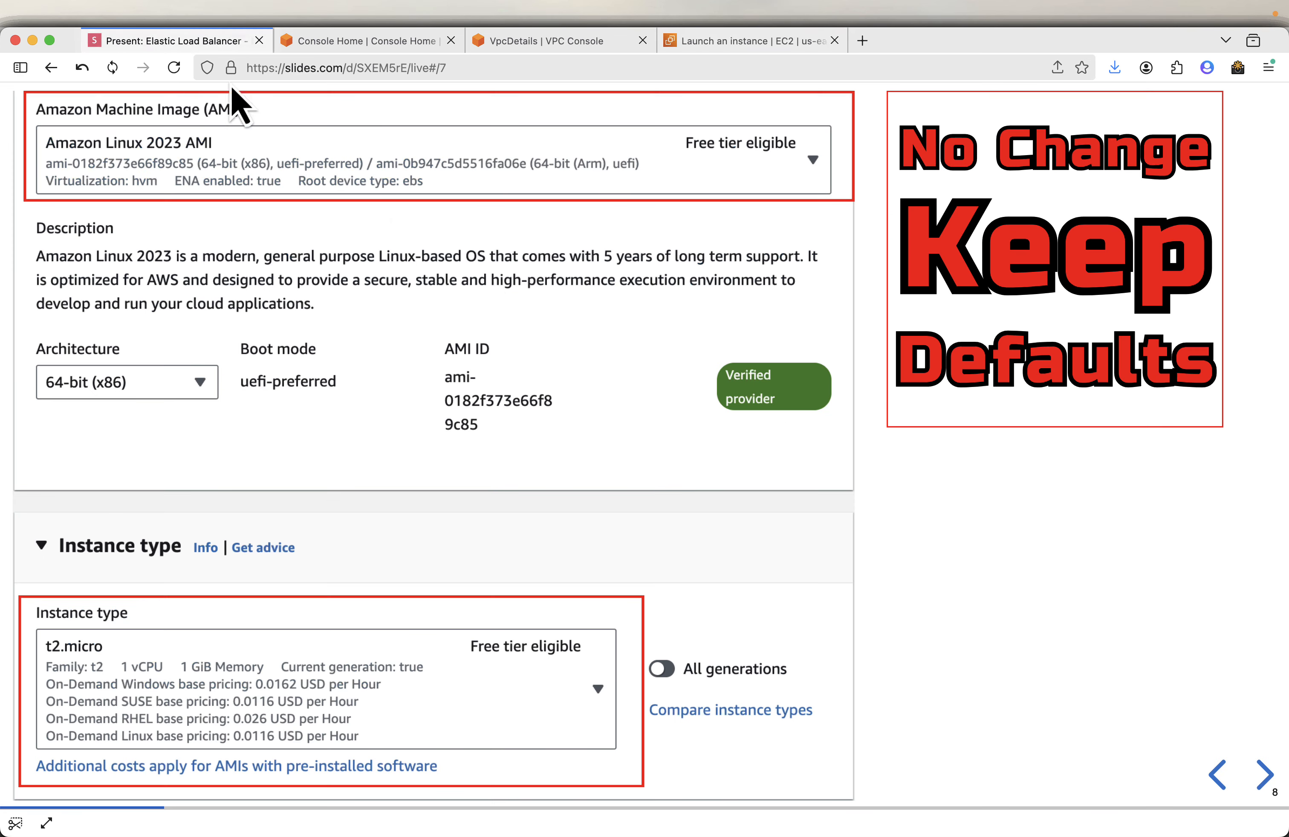
{"action": "key", "text": "Right"}
{"action": "key", "text": "Right"}
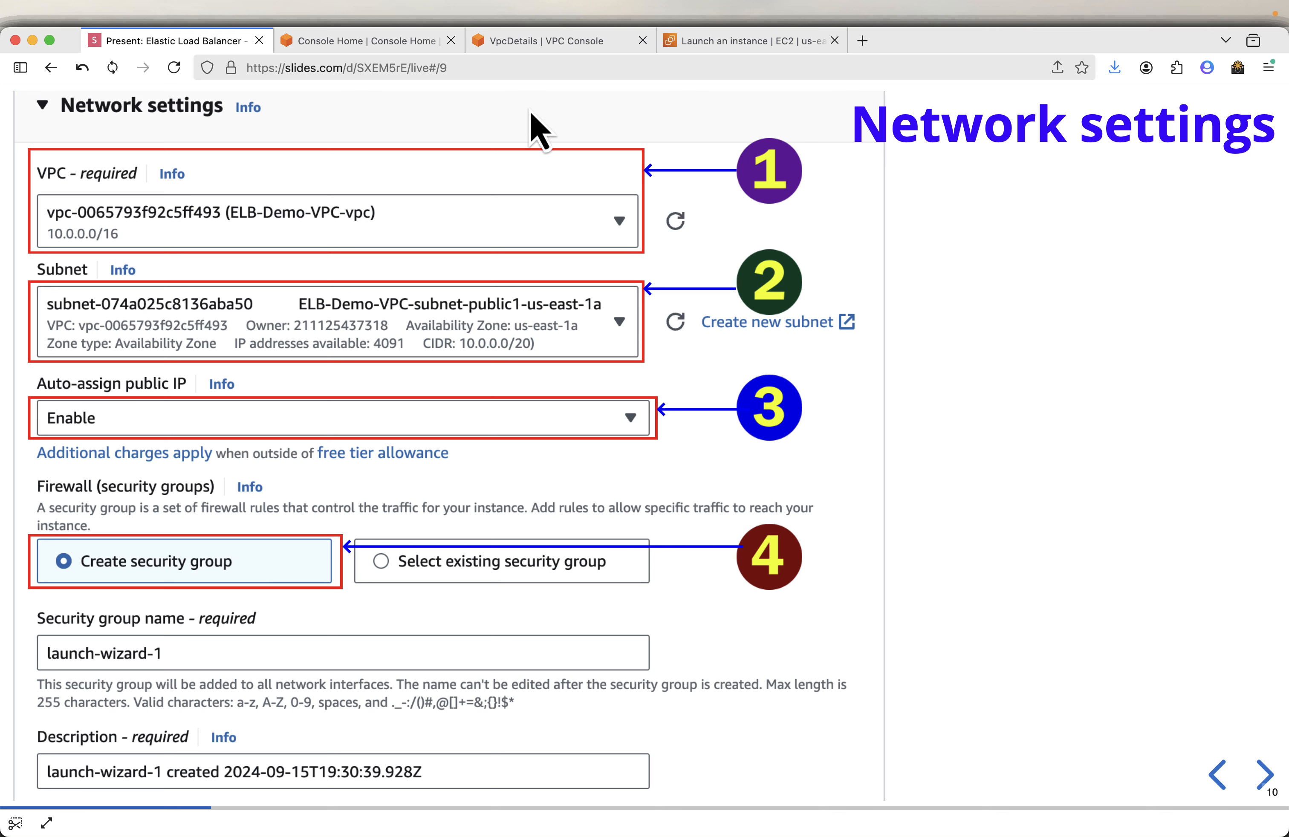
{"action": "left_click", "coordinate": [749, 44]}
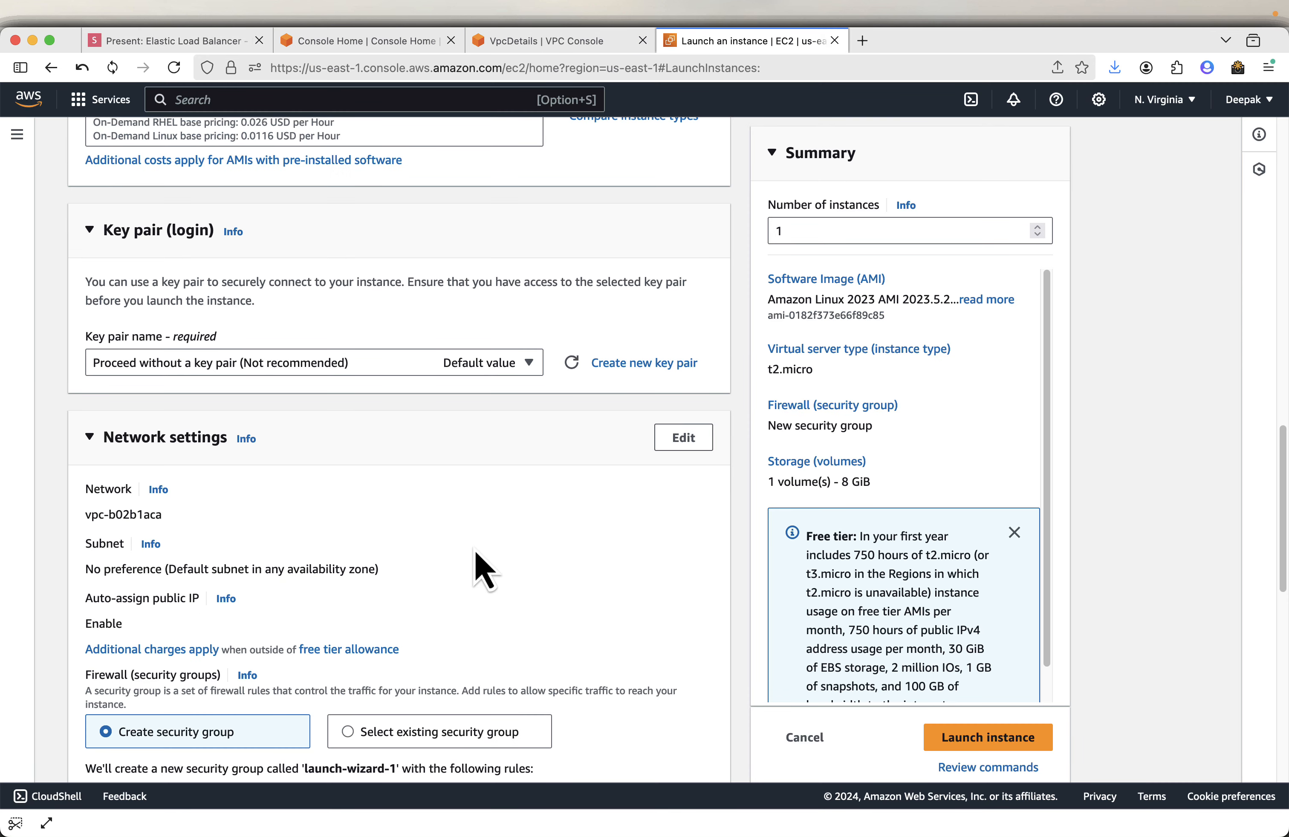
- Edit the network settings to use project-vpc and the project-subnet-public1-us-east-1a subnet
{"action": "scroll", "coordinate": [485, 571], "scroll_direction": "down", "scroll_amount": 1}
{"action": "left_click", "coordinate": [684, 405]}
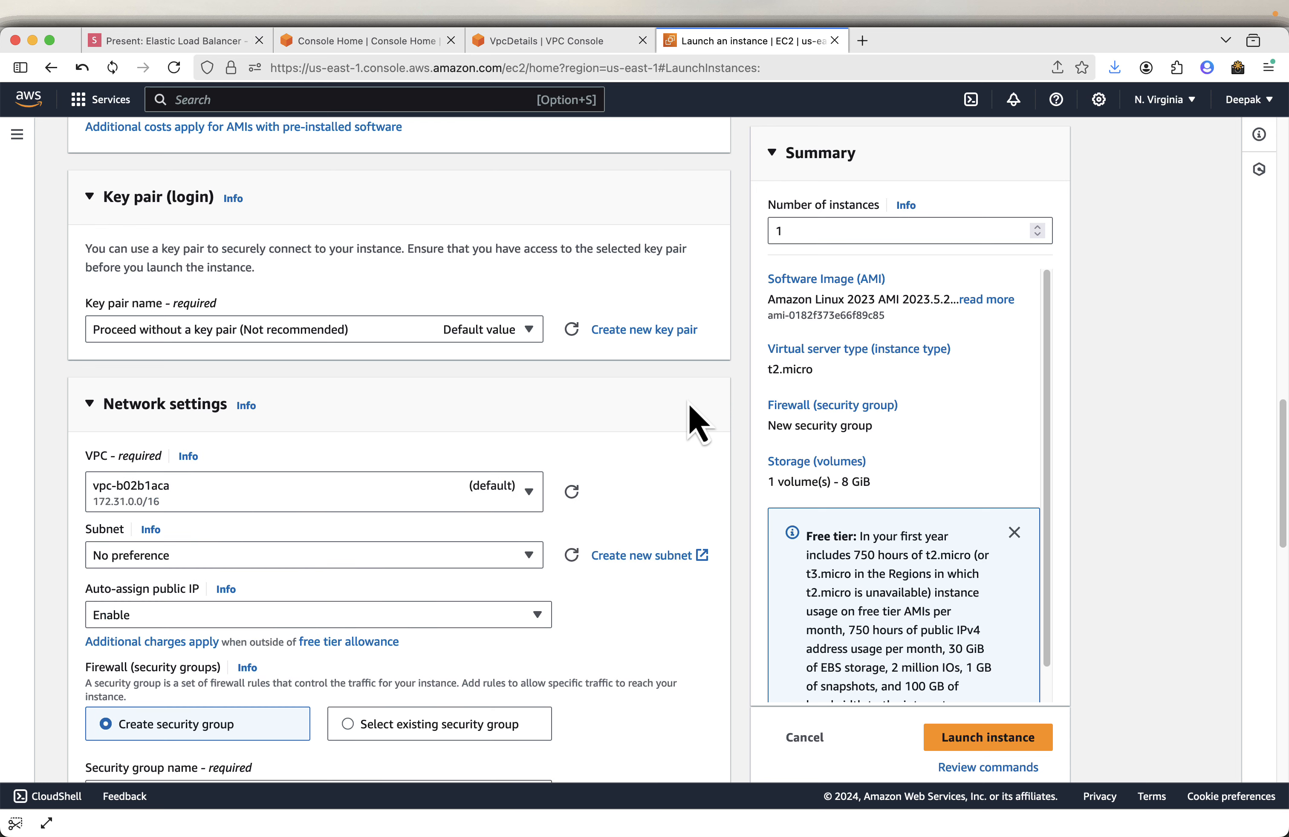
{"action": "left_click", "coordinate": [402, 496]}
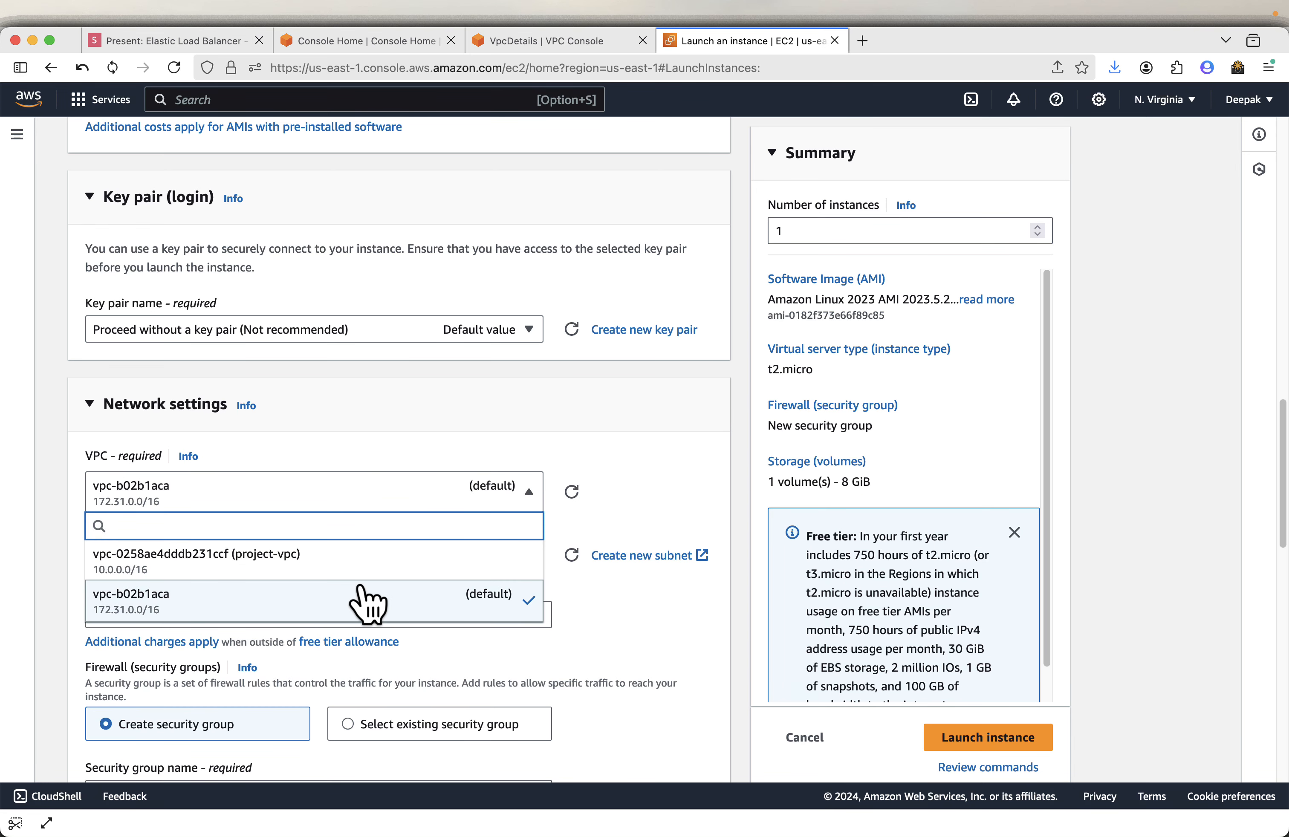
{"action": "left_click", "coordinate": [376, 565]}
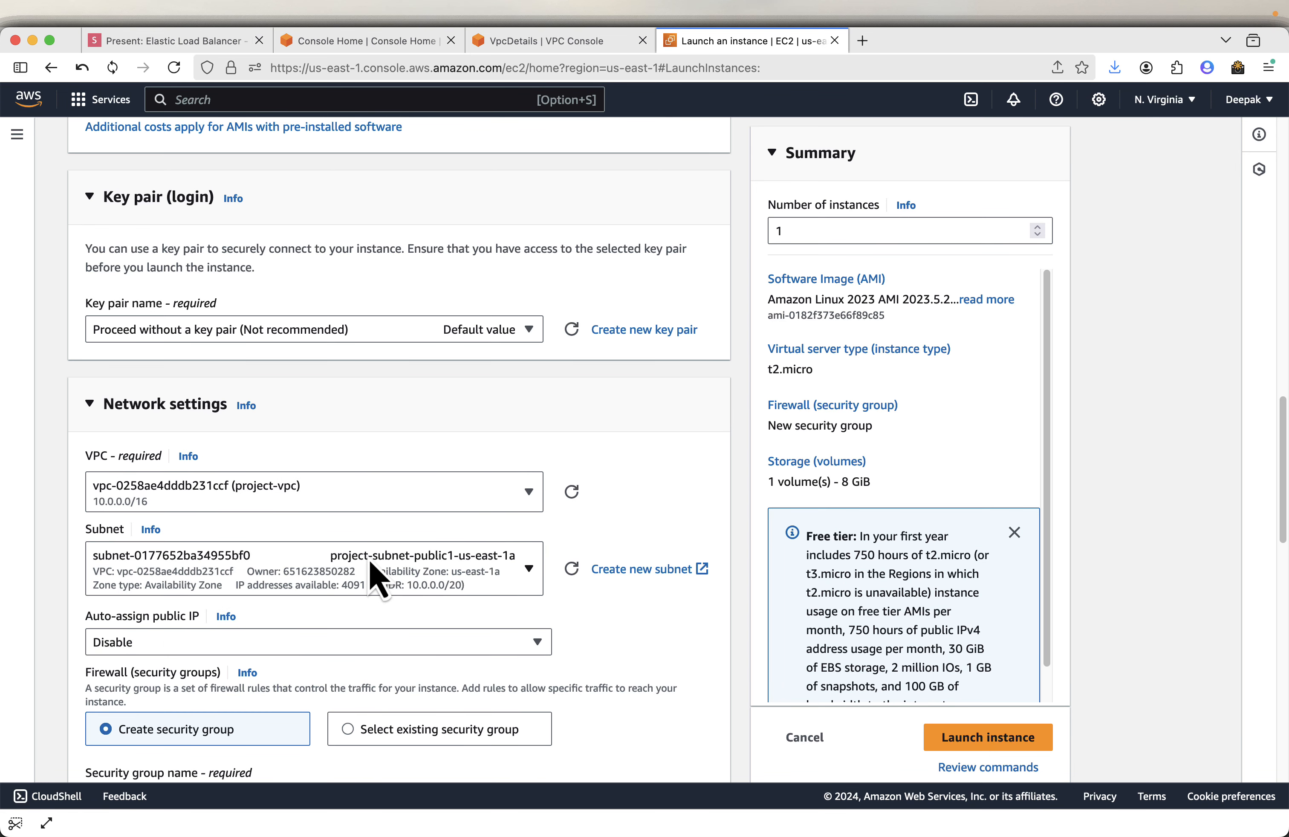
{"action": "left_click", "coordinate": [346, 573]}
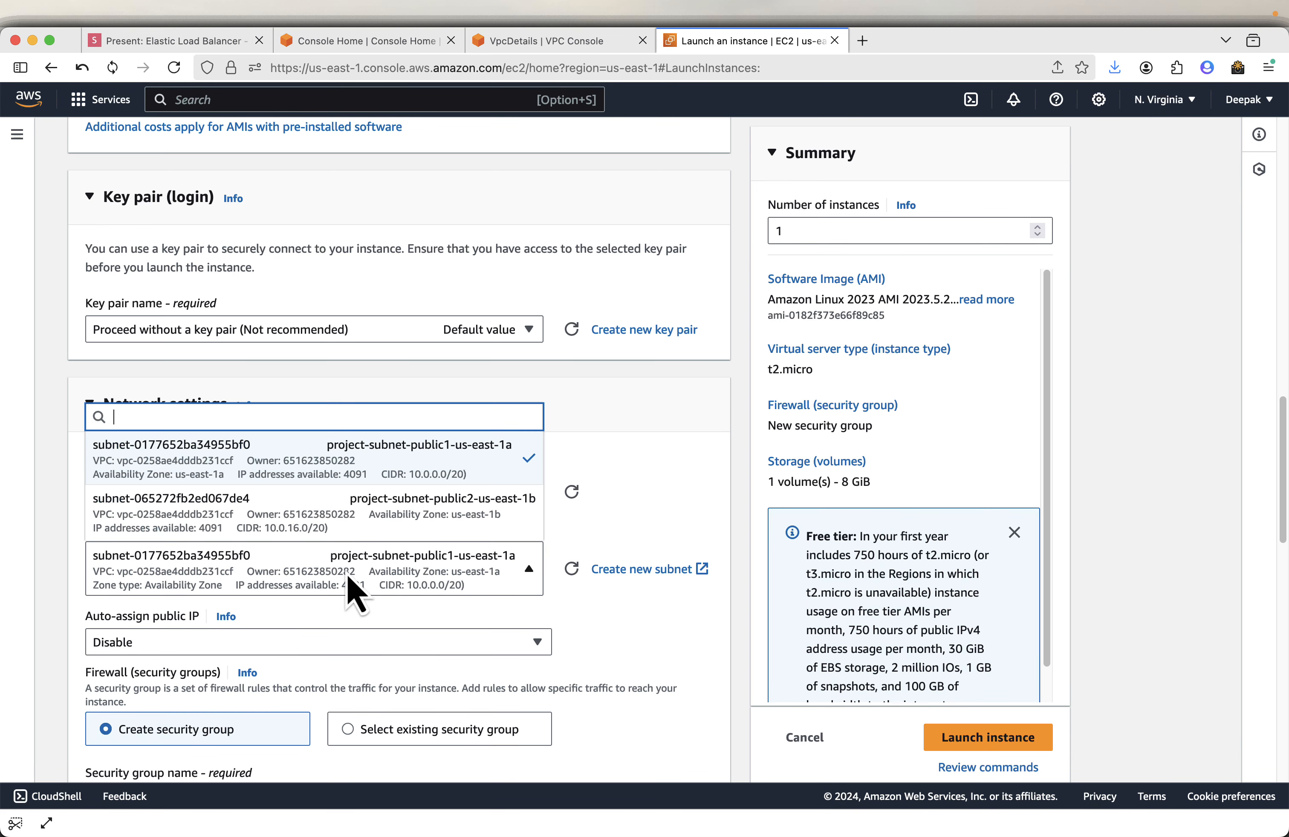
{"action": "left_click", "coordinate": [487, 463]}
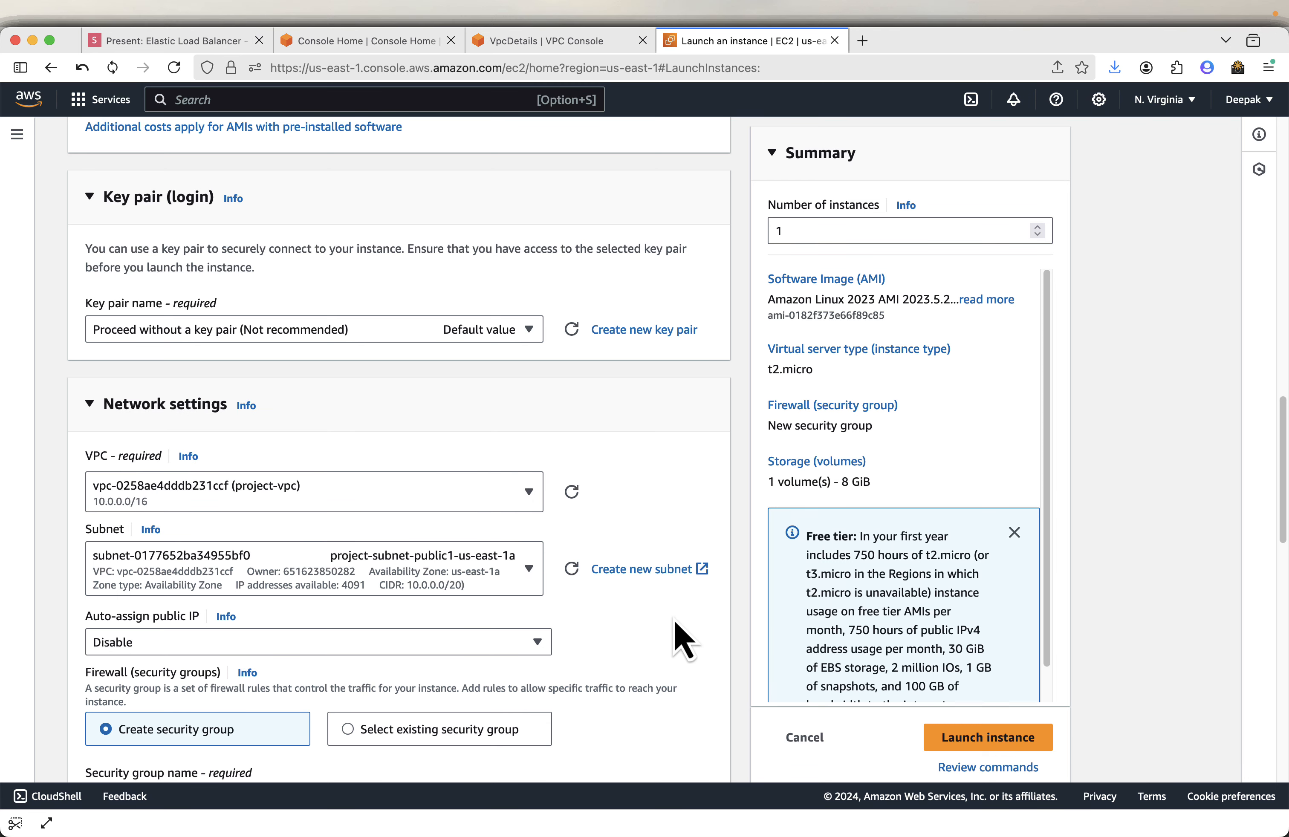
- Set auto-assign public IP to Enable
{"action": "scroll", "coordinate": [680, 631], "scroll_direction": "down", "scroll_amount": 1}
{"action": "scroll", "coordinate": [680, 640], "scroll_direction": "down", "scroll_amount": 1}
{"action": "left_click", "coordinate": [424, 594]}
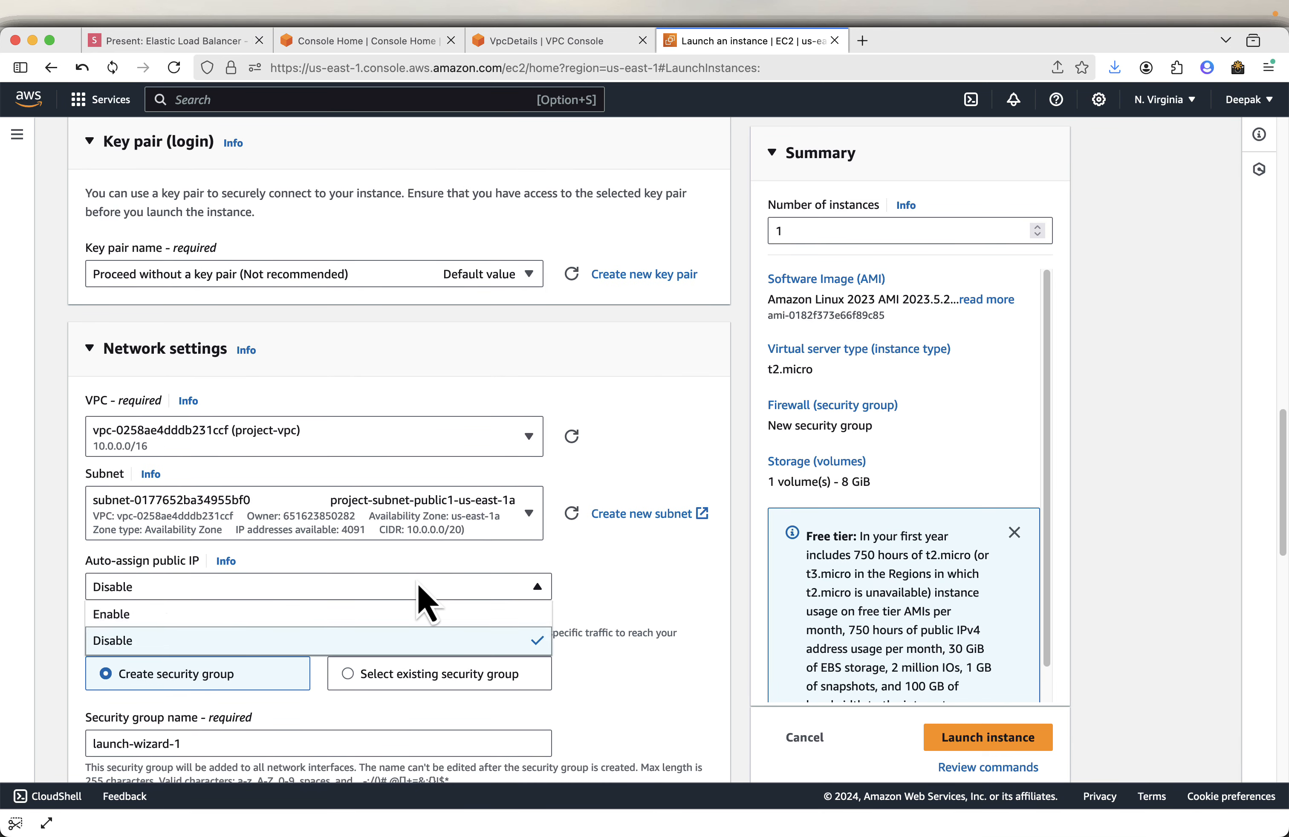
{"action": "left_click", "coordinate": [348, 614]}
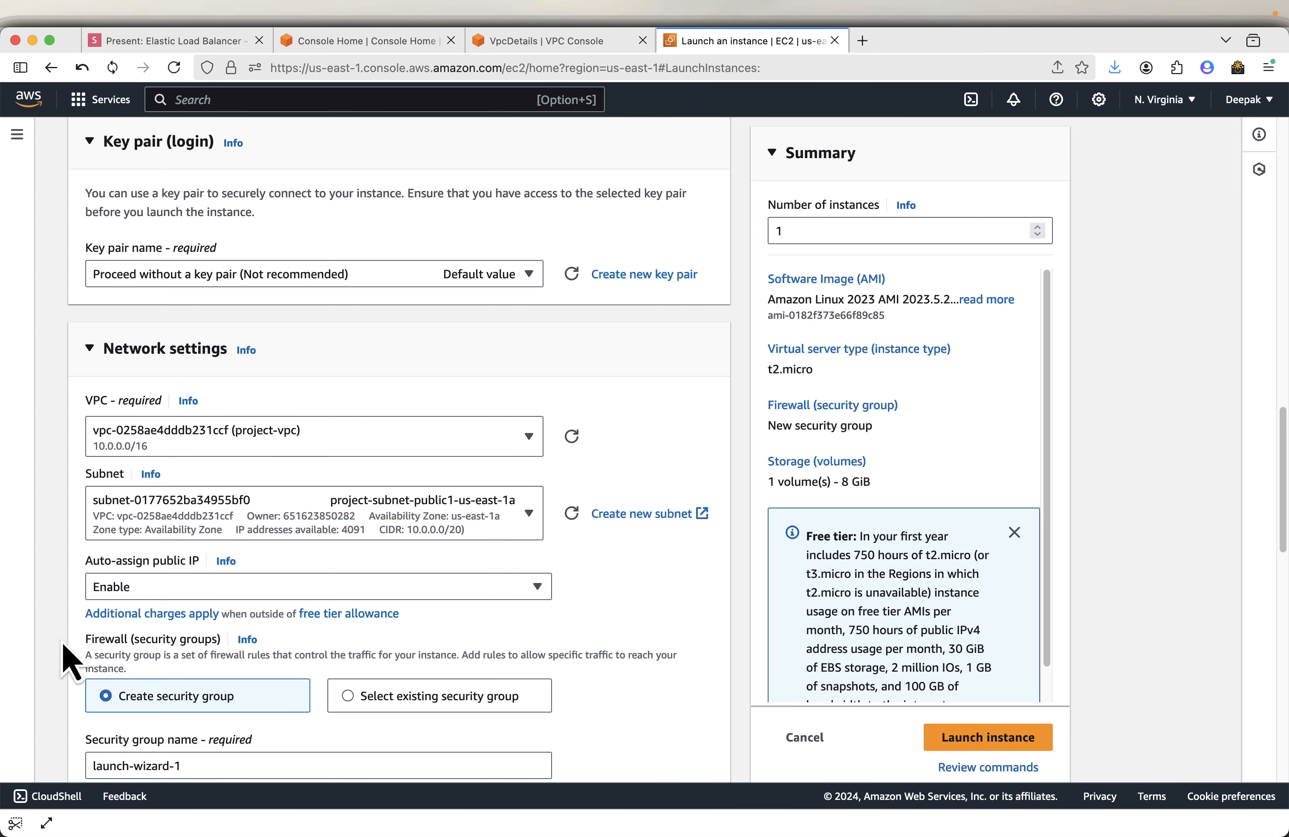
- Scroll through the security group name, inbound SSH rule and storage settings
{"action": "scroll", "coordinate": [70, 658], "scroll_direction": "down", "scroll_amount": 5}
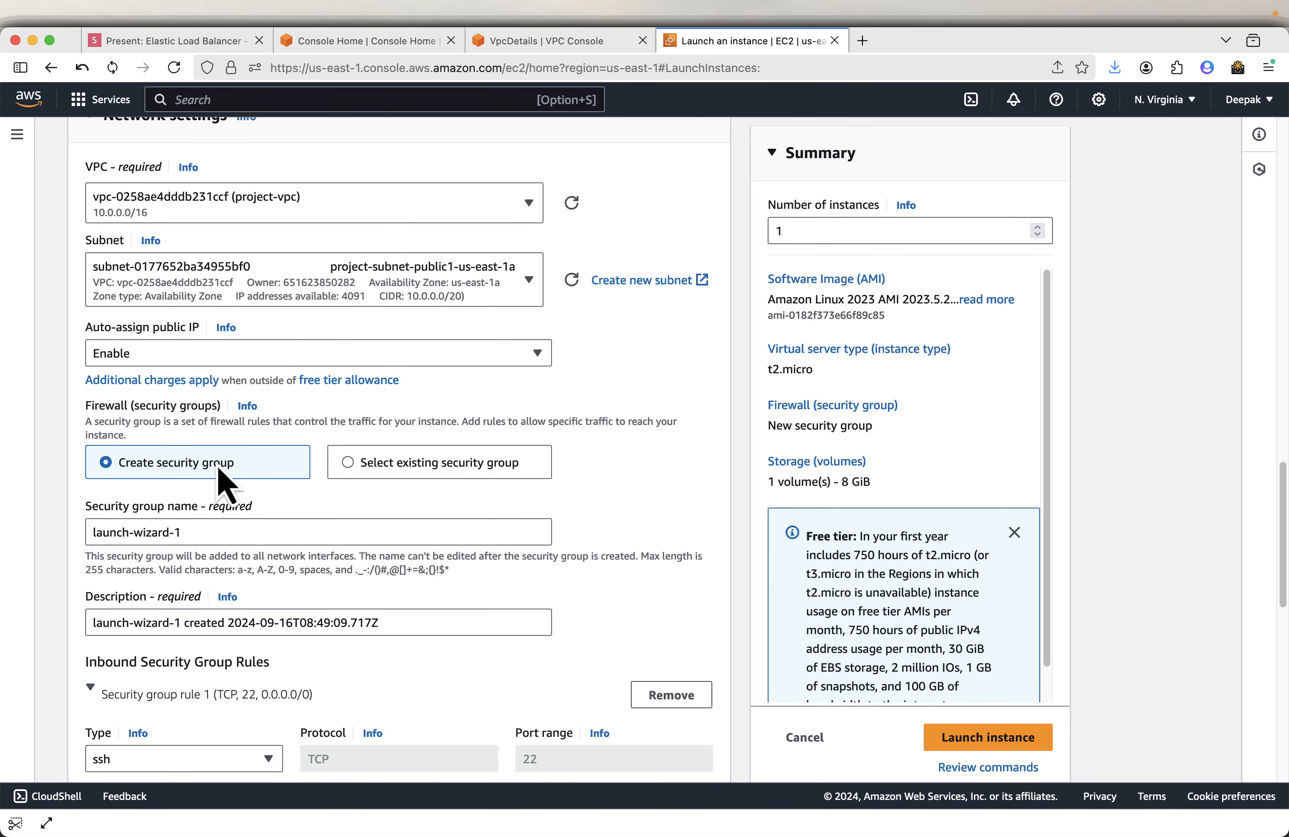
{"action": "scroll", "coordinate": [307, 533], "scroll_direction": "down", "scroll_amount": 3}
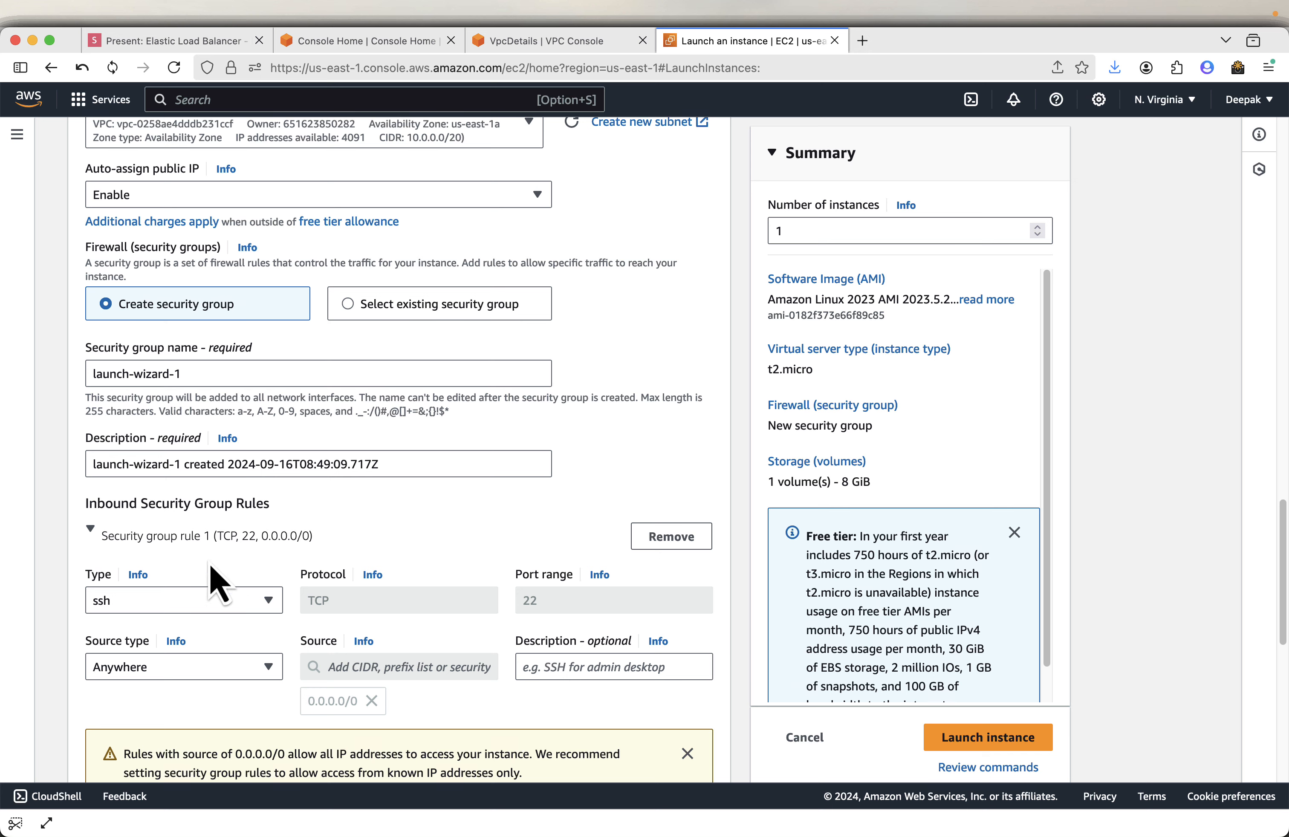
{"action": "scroll", "coordinate": [429, 560], "scroll_direction": "down", "scroll_amount": 3}
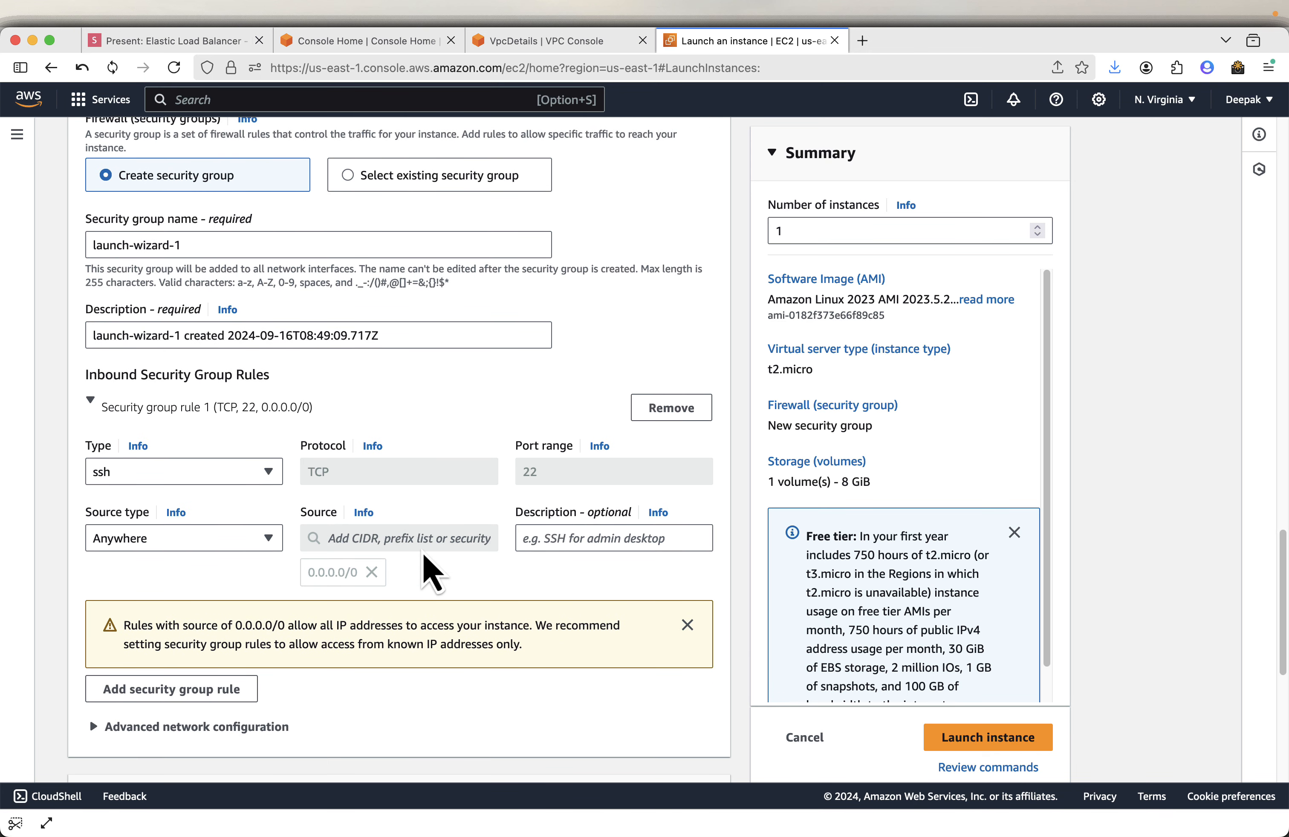
{"action": "scroll", "coordinate": [424, 555], "scroll_direction": "down", "scroll_amount": 1}
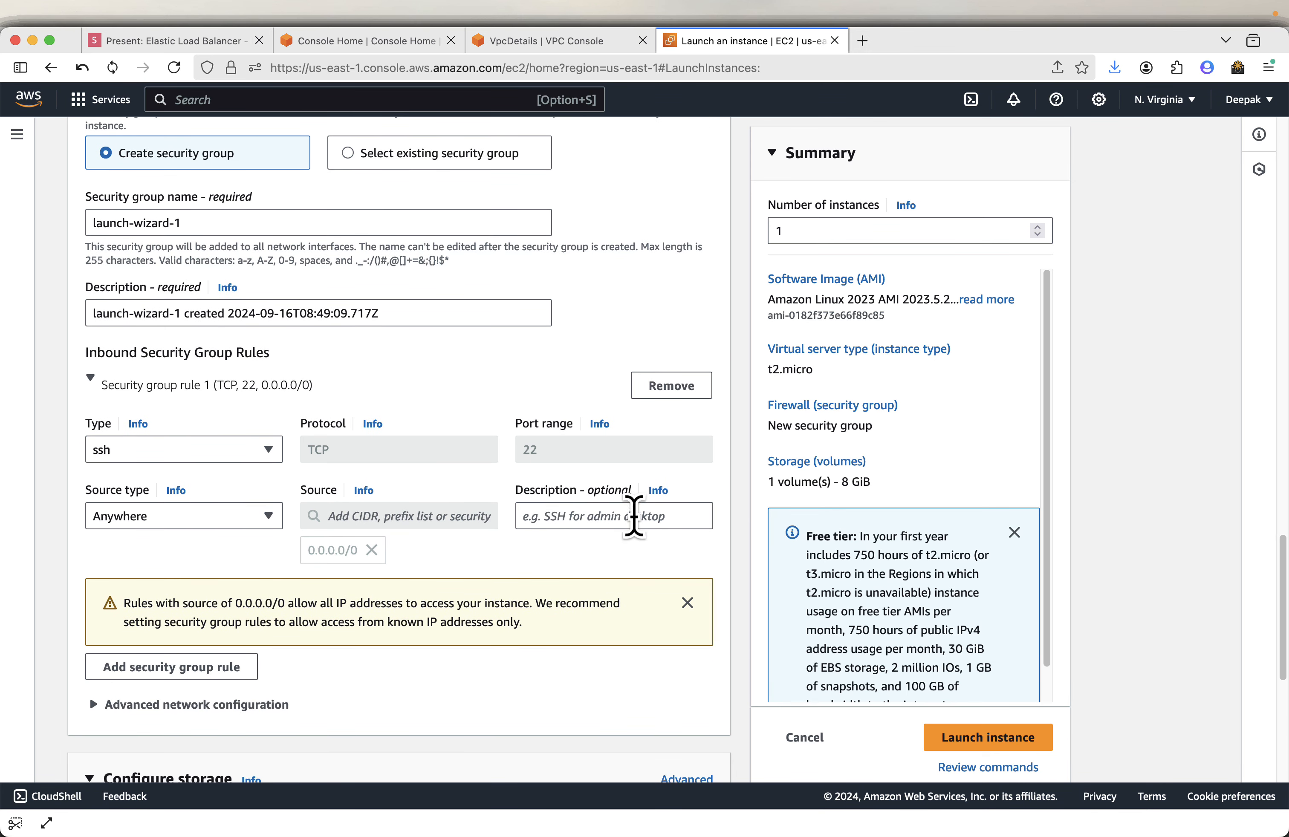
{"action": "scroll", "coordinate": [636, 527], "scroll_direction": "down", "scroll_amount": 6}
{"action": "scroll", "coordinate": [326, 604], "scroll_direction": "down", "scroll_amount": 4}
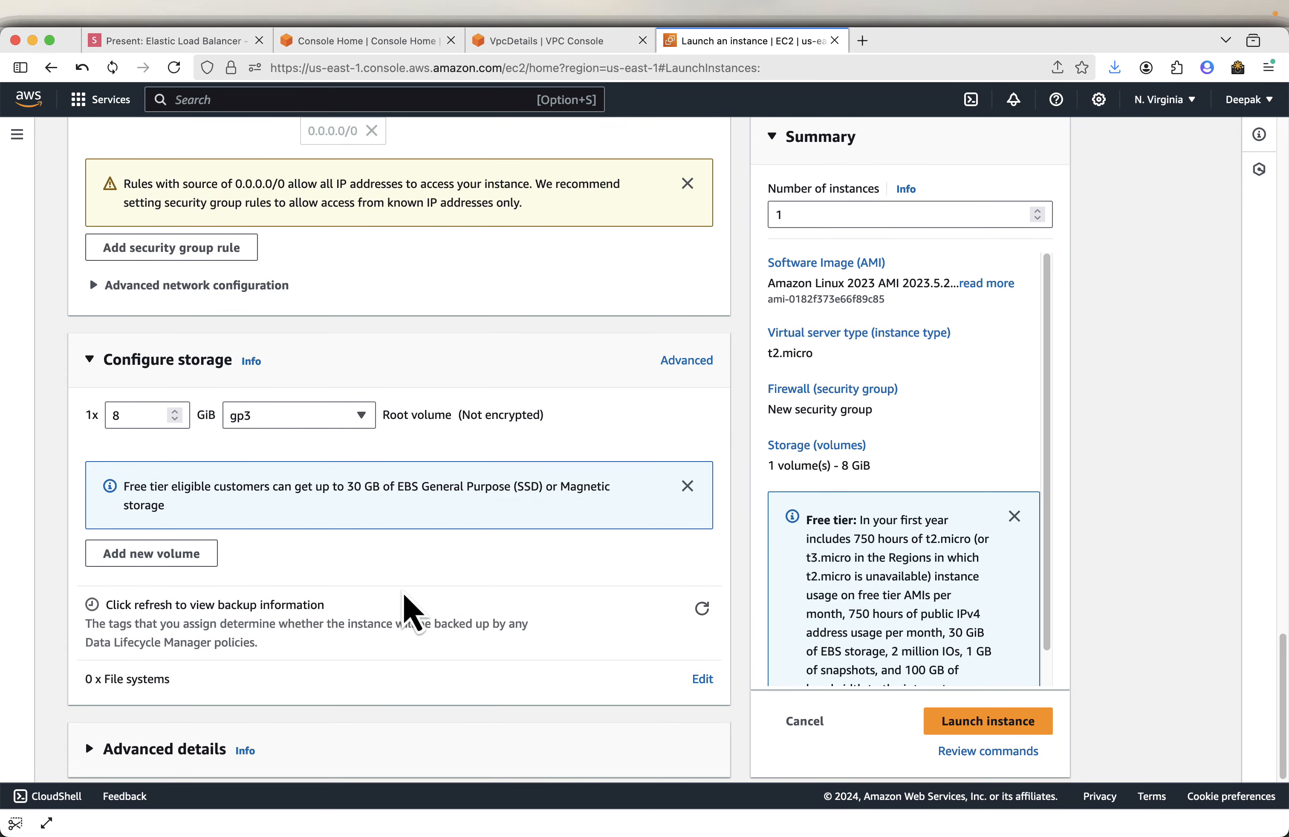
{"action": "scroll", "coordinate": [404, 595], "scroll_direction": "down", "scroll_amount": 1}
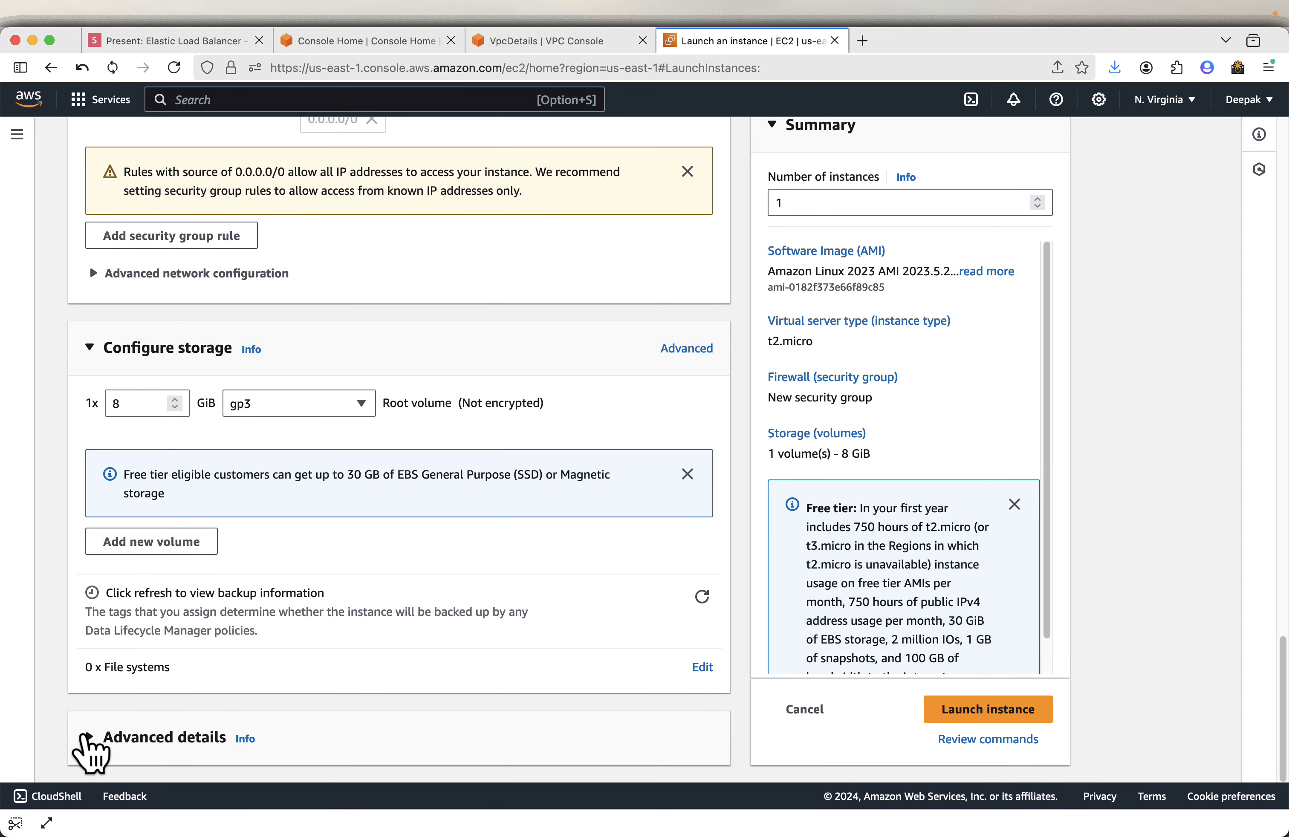
- Expand Advanced details and copy the user data script from the presentation slide
{"action": "left_click", "coordinate": [87, 738]}
{"action": "scroll", "coordinate": [461, 647], "scroll_direction": "down", "scroll_amount": 8}
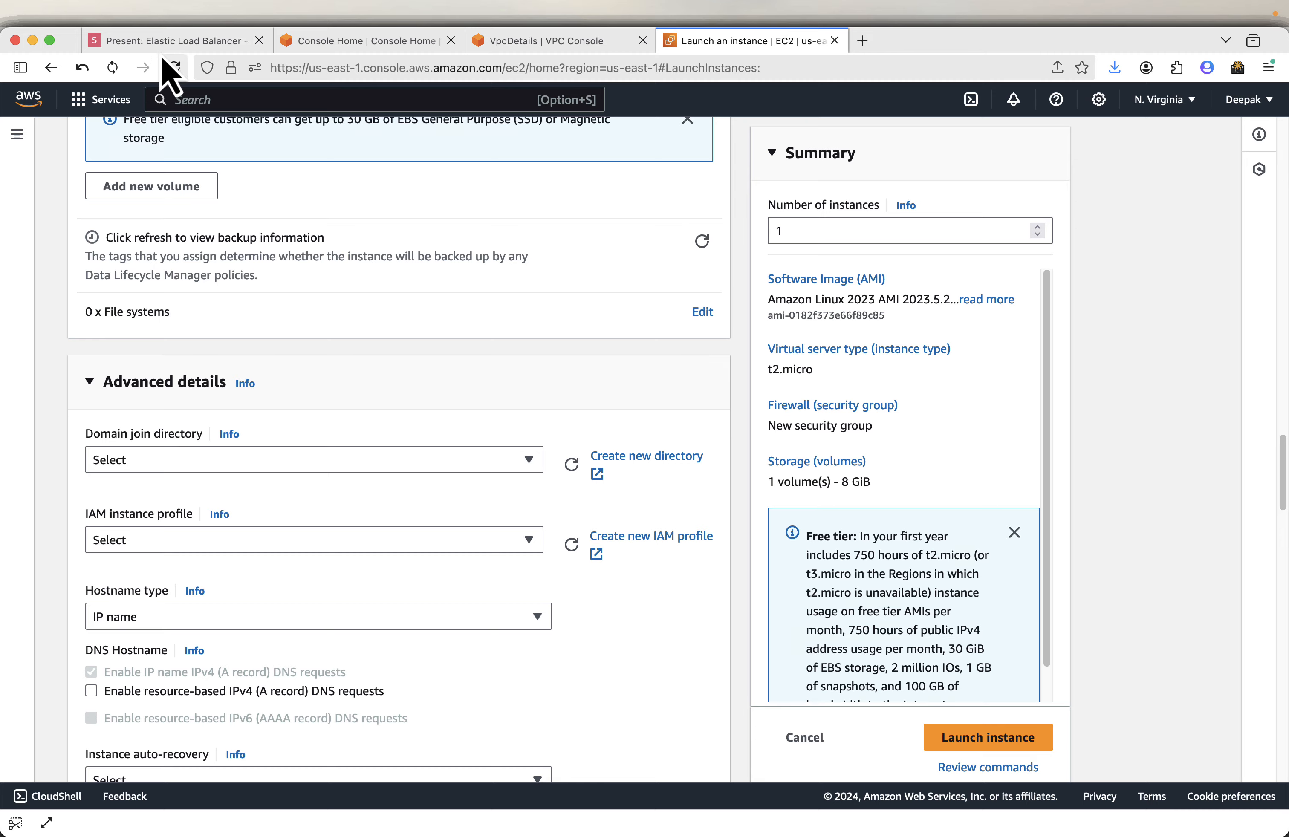
{"action": "left_click", "coordinate": [169, 40]}
{"action": "key", "text": "Right"}
{"action": "key", "text": "Right"}
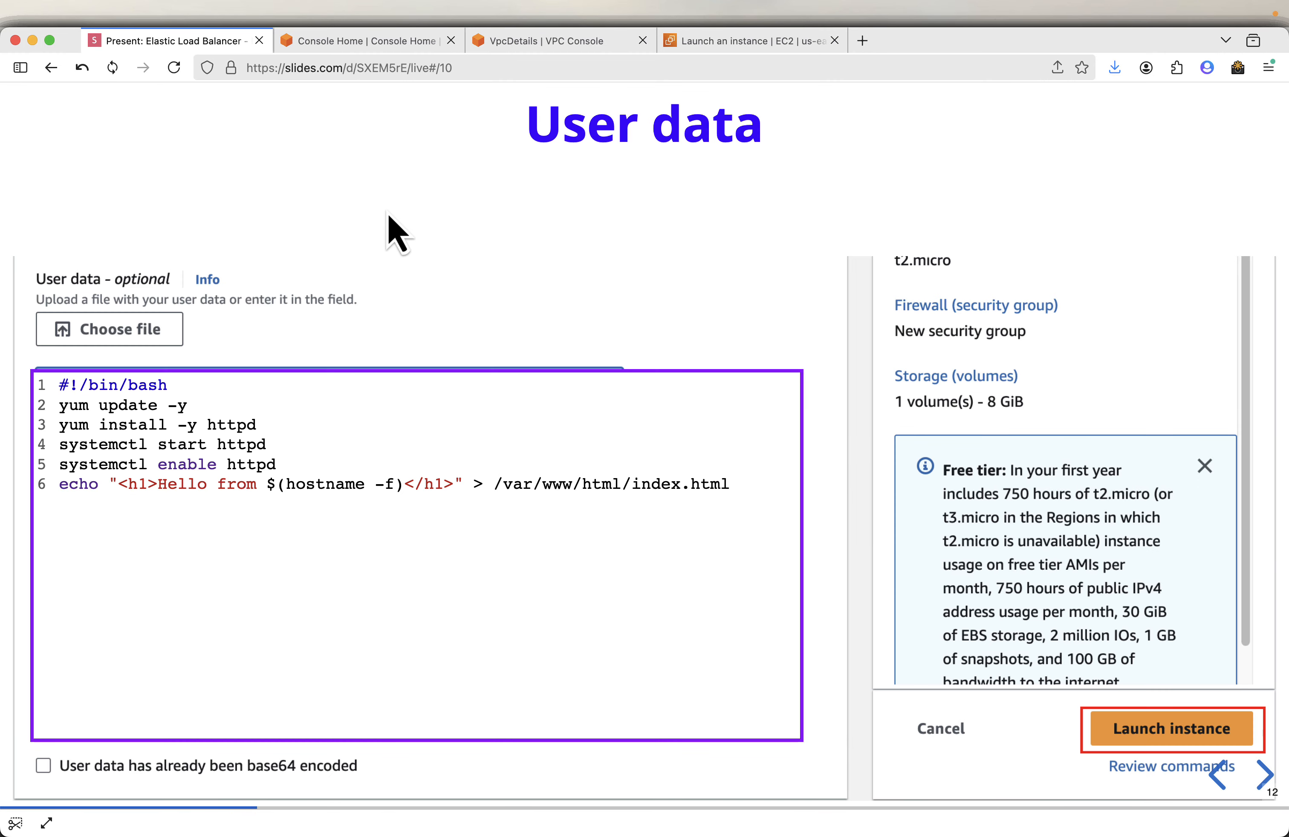
{"action": "key", "text": "Right"}
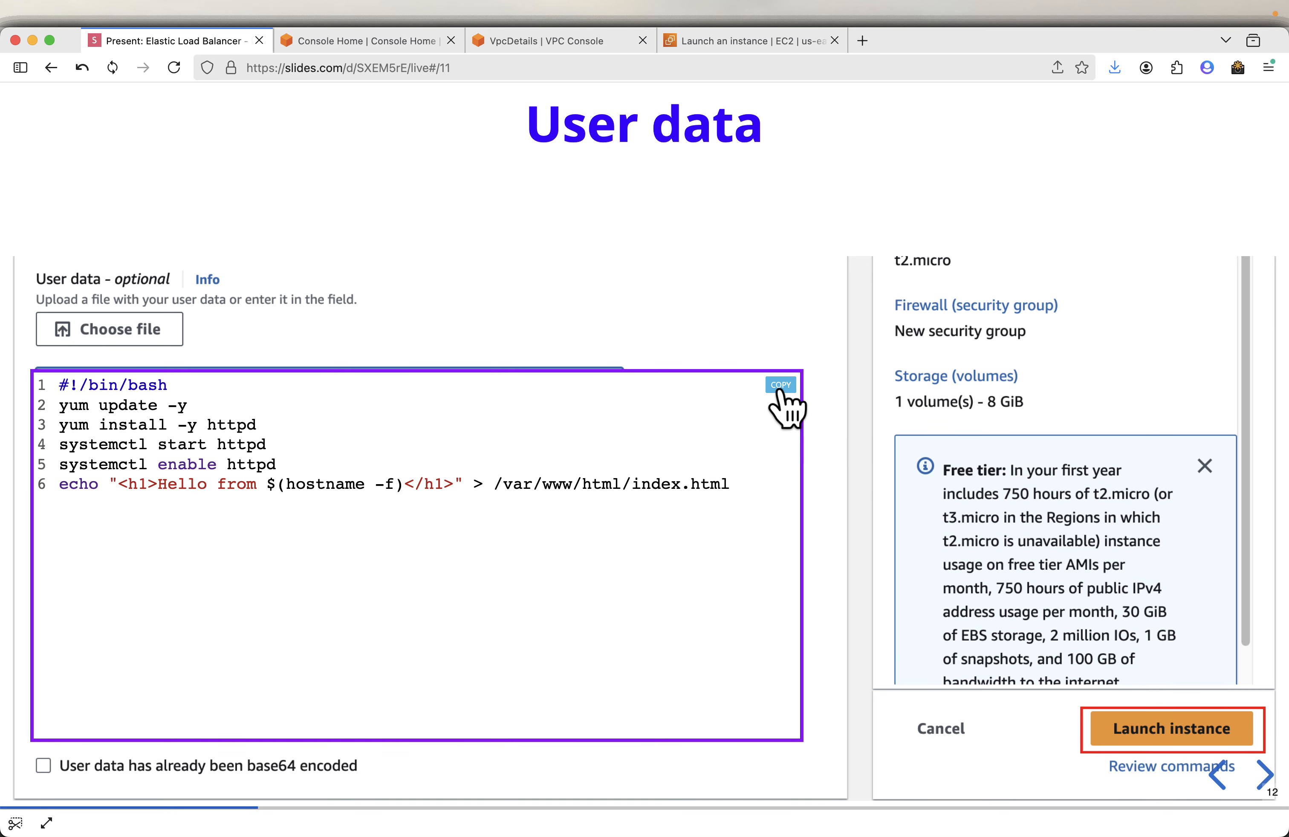
{"action": "left_click", "coordinate": [729, 44]}
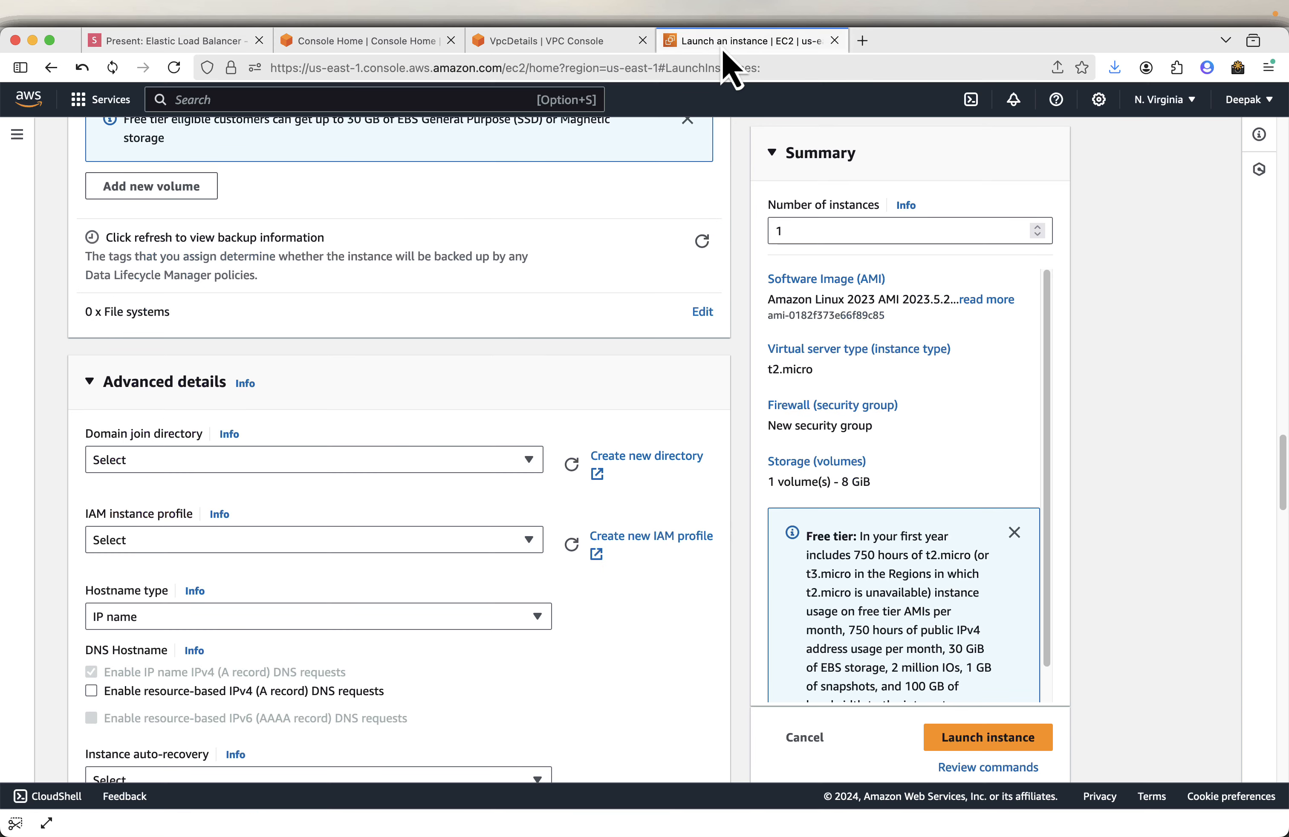
- Paste the httpd user data script into the User data field and launch the instance
{"action": "scroll", "coordinate": [556, 508], "scroll_direction": "down", "scroll_amount": 20}
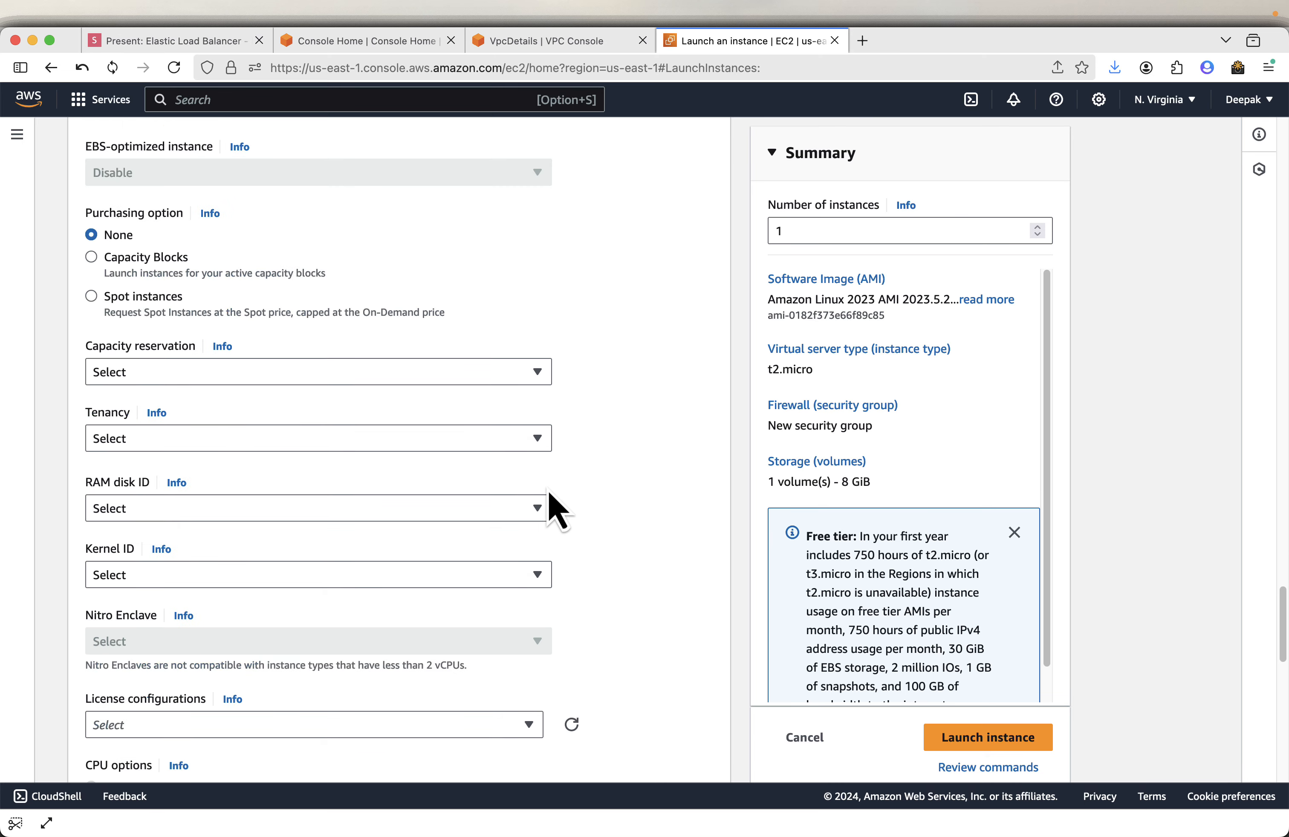
{"action": "scroll", "coordinate": [555, 508], "scroll_direction": "down", "scroll_amount": 5}
{"action": "left_click", "coordinate": [176, 476]}
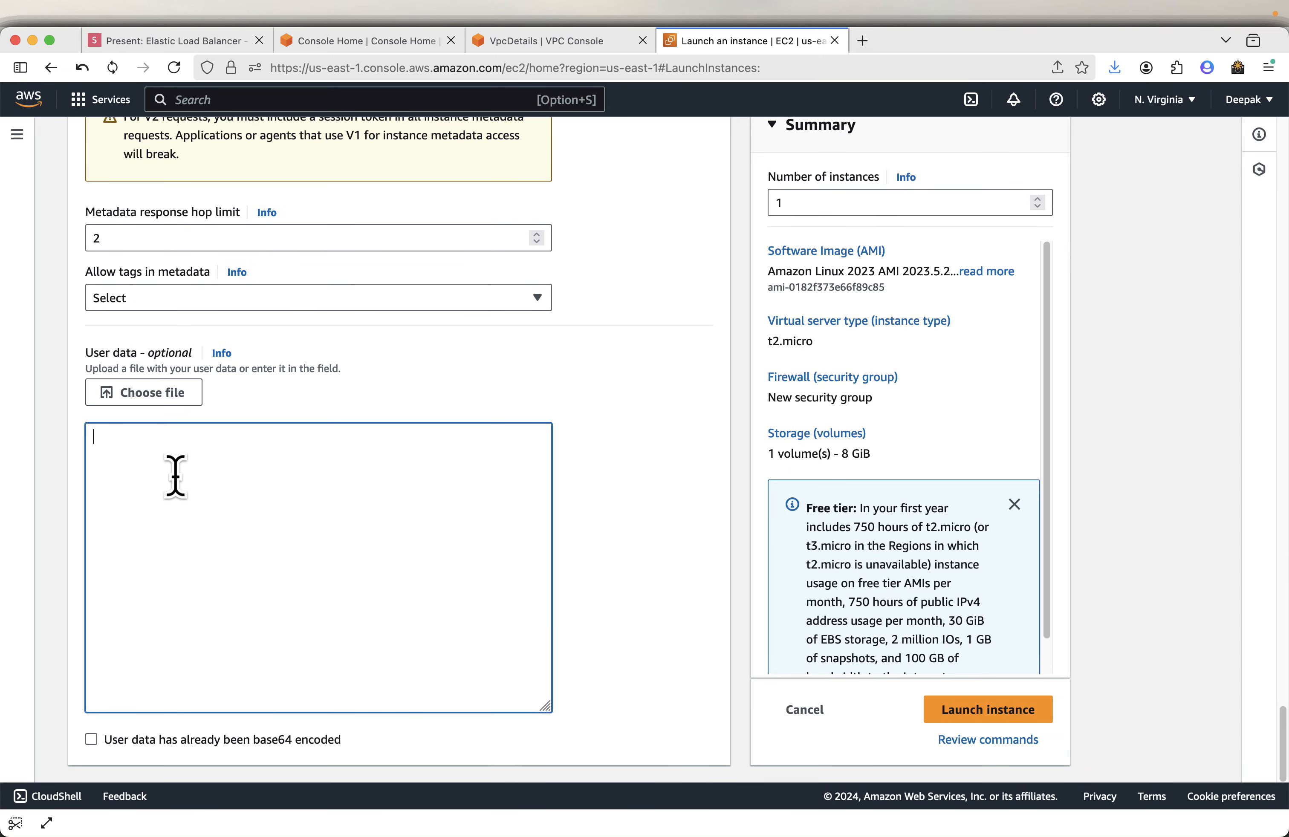
{"action": "type", "text": "#!/bin/bash yum update -y yum install -y httpd systemctl start httpd systemctl enable httpd echo \"<h1>Hello from $(hostname -f)</h1>\" > /var/www/html/index.html"}
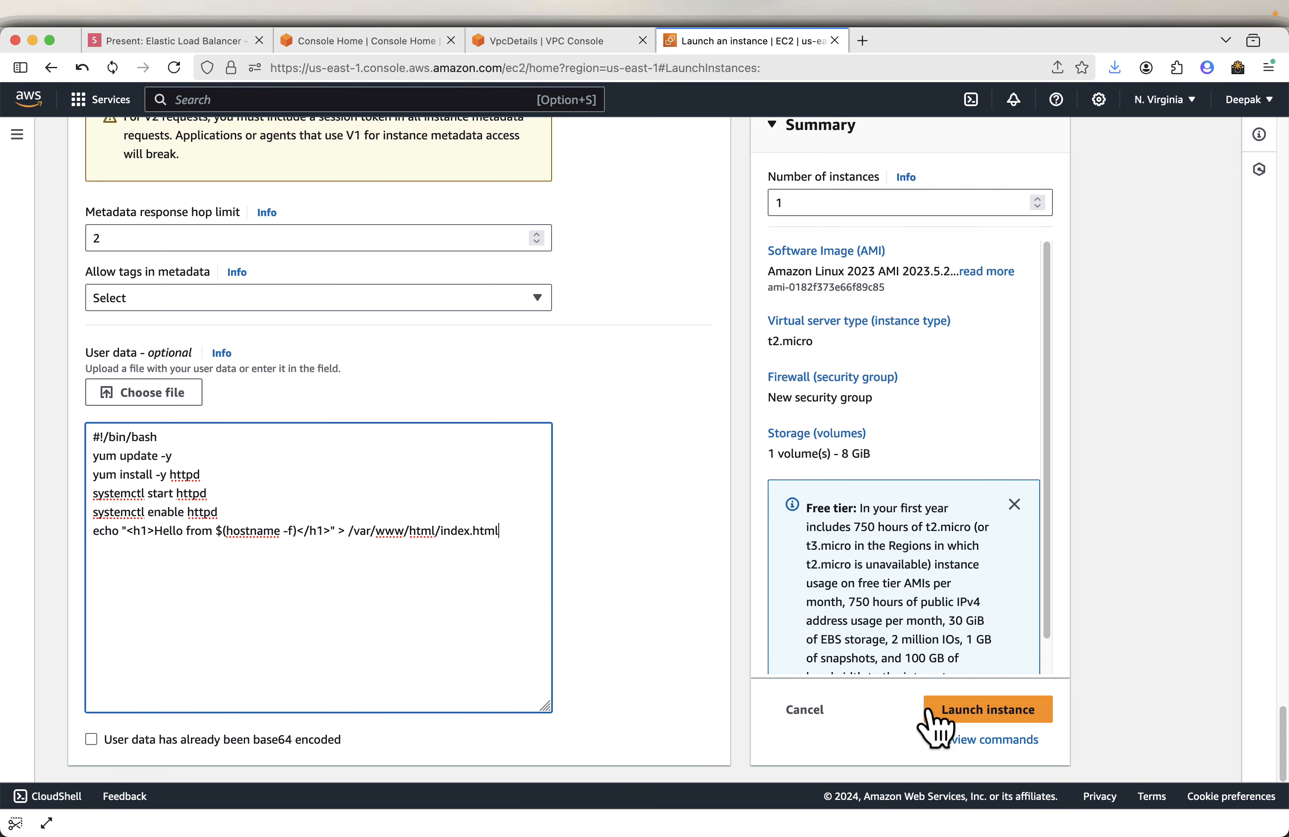
{"action": "left_click", "coordinate": [1002, 710]}
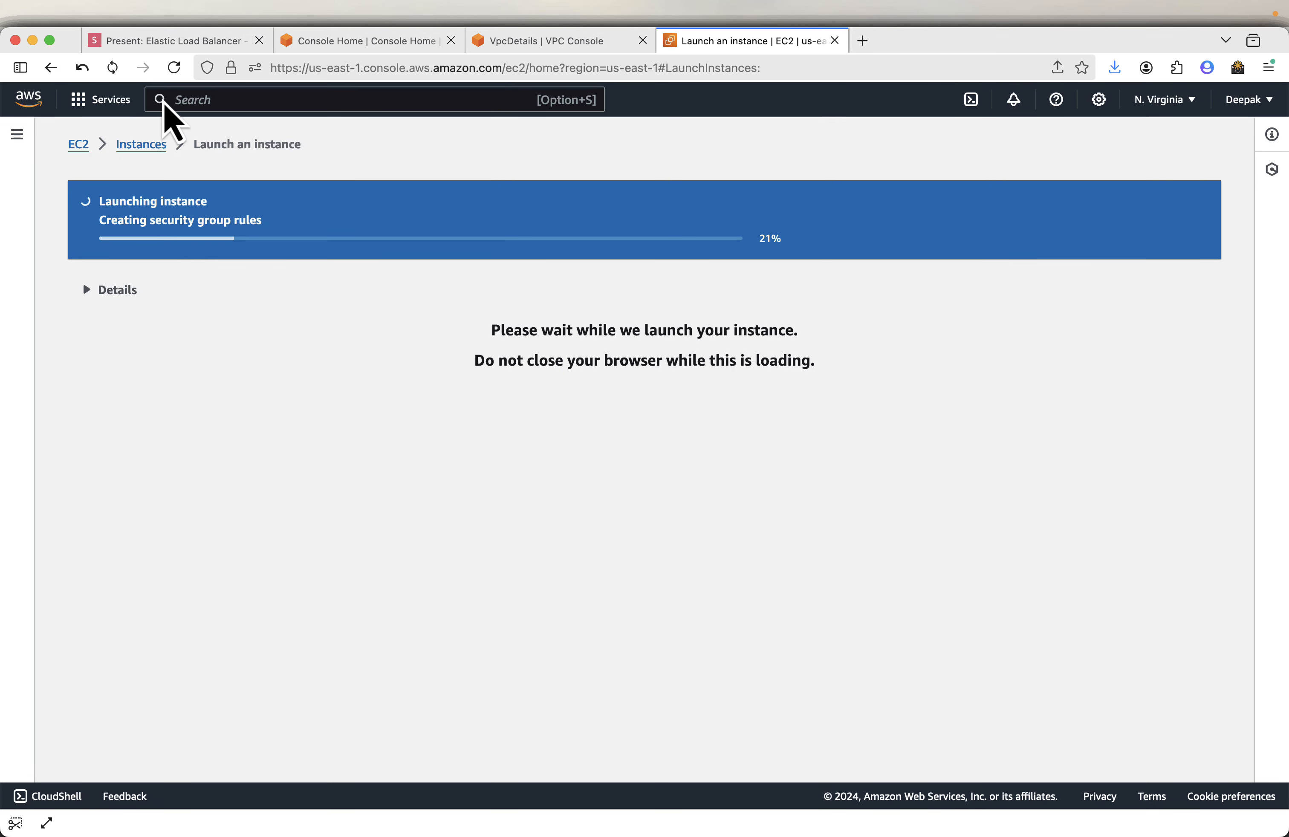
- Copy the second instance name ELB-Demo-Instance-2 from the next presentation slide
{"action": "left_click", "coordinate": [163, 44]}
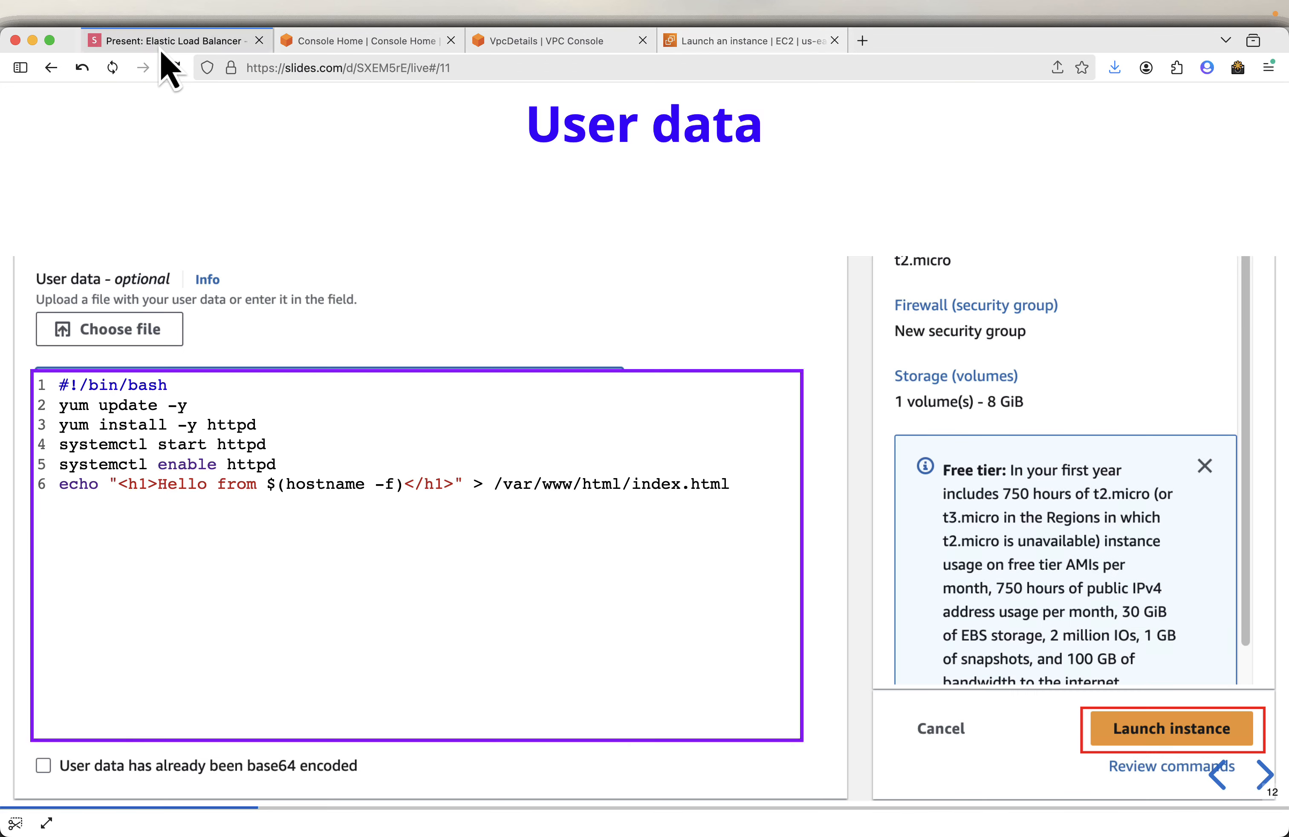
{"action": "key", "text": "Right"}
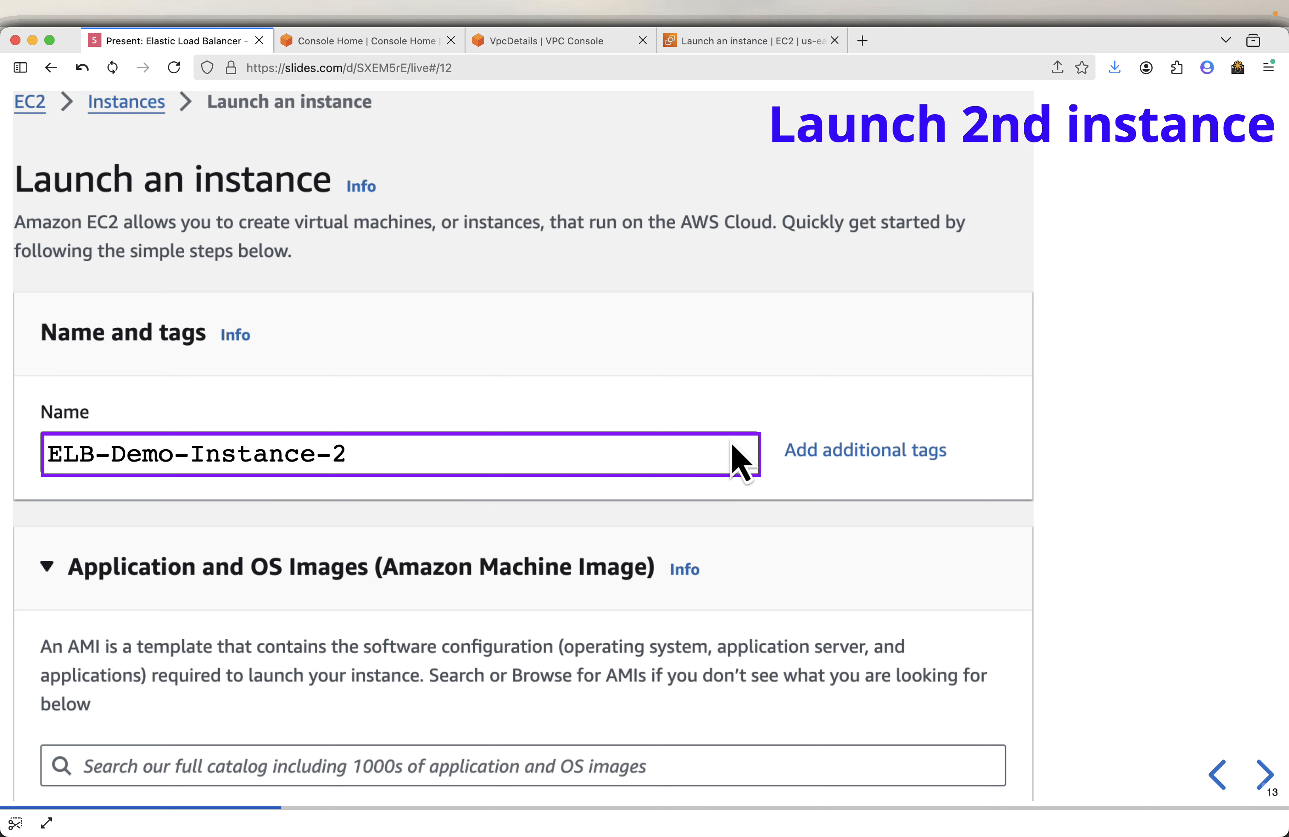
{"action": "mouse_move", "coordinate": [717, 451]}
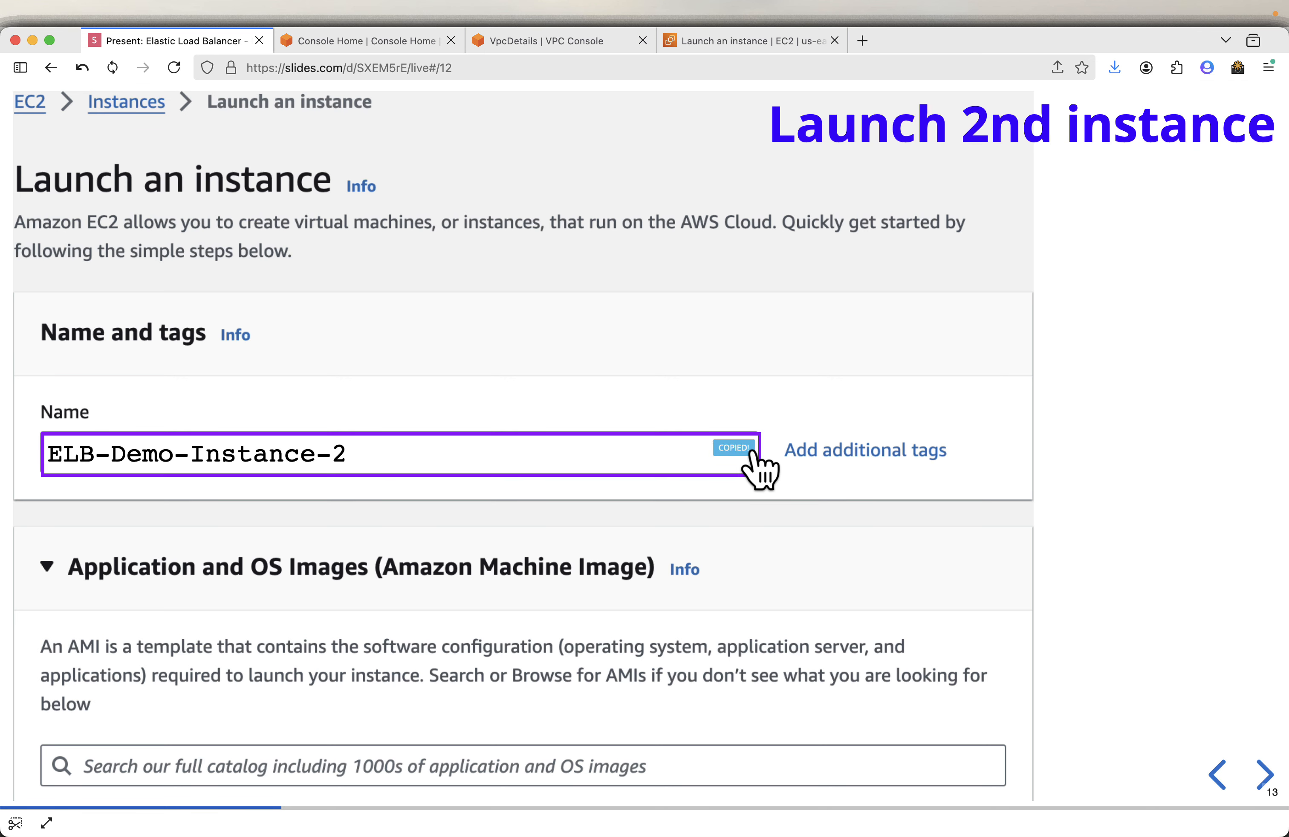
{"action": "left_click", "coordinate": [731, 43]}
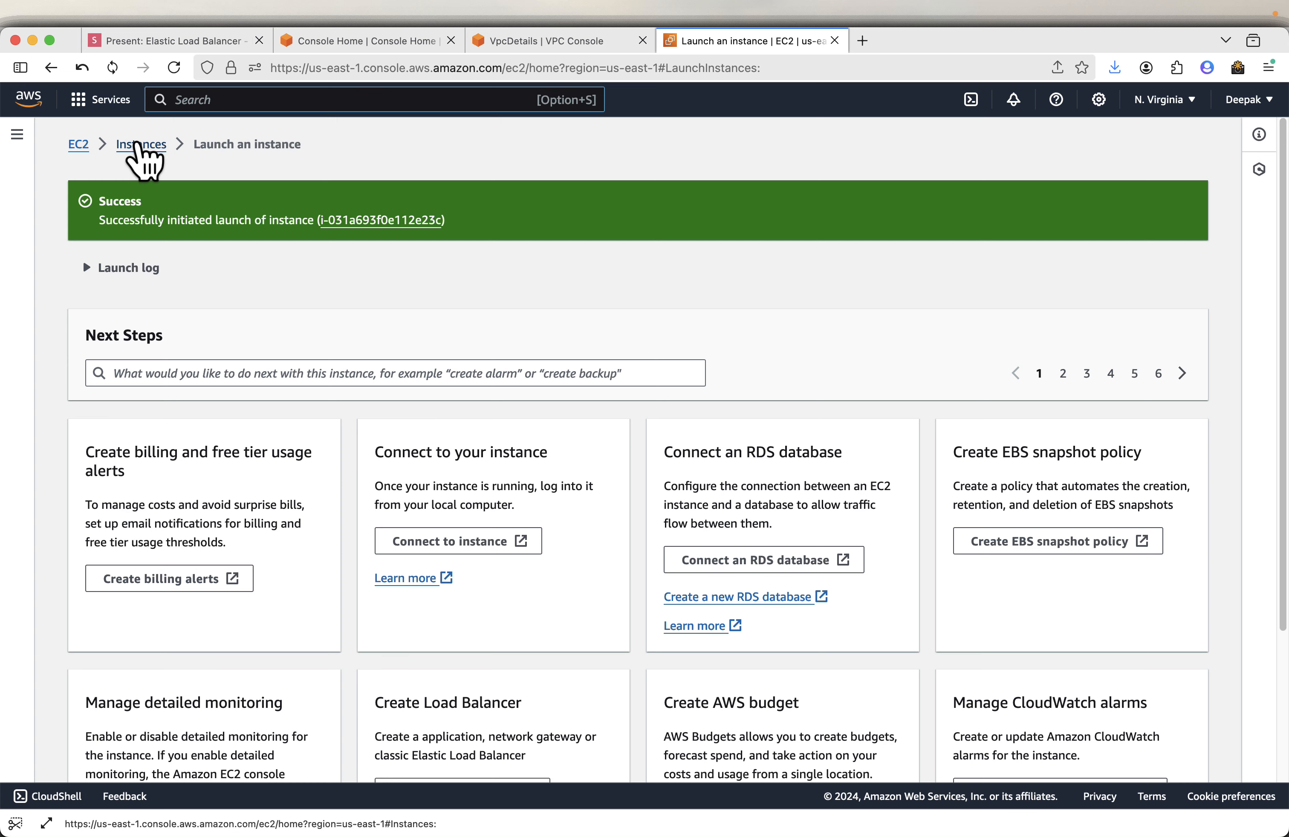
- Start launching a second instance from the Instances list and name it ELB-Demo-Instance-2
{"action": "left_click", "coordinate": [142, 144]}
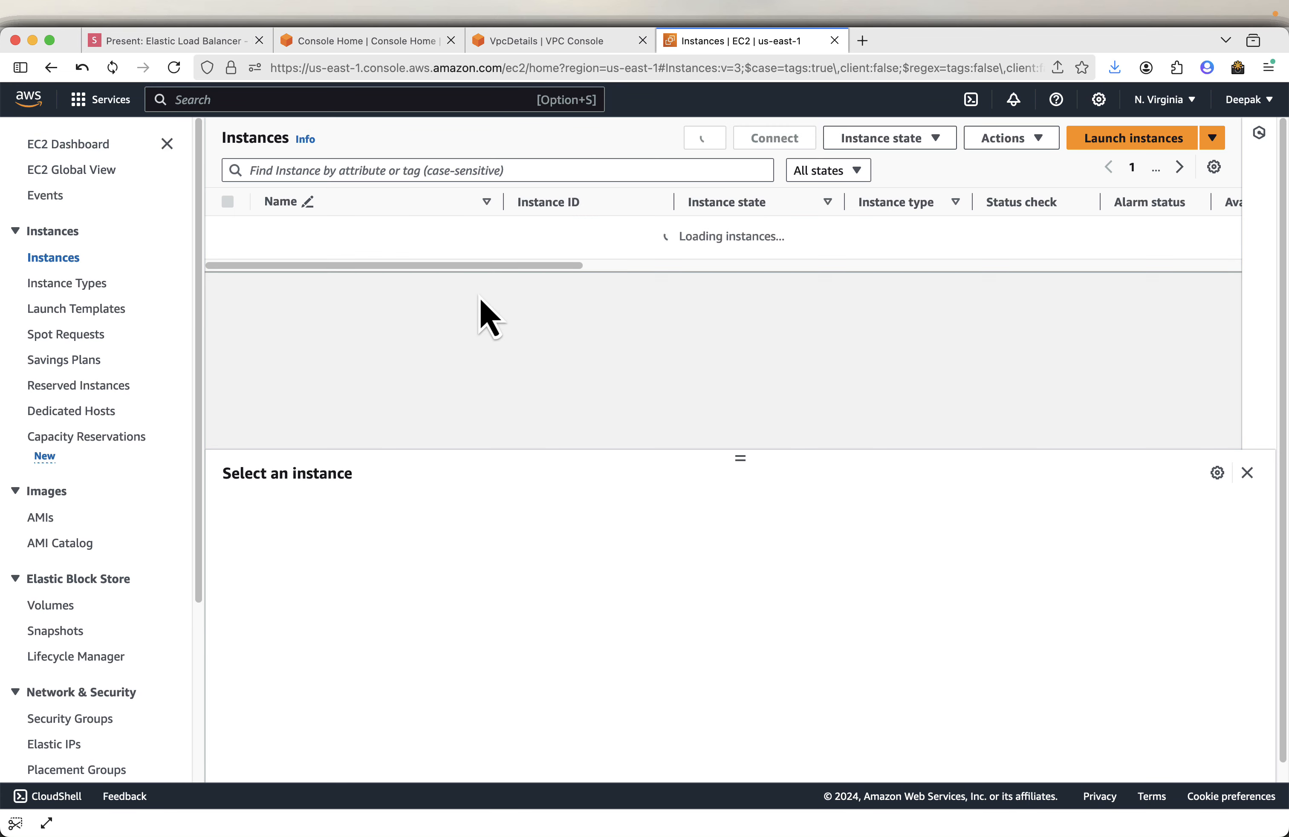
{"action": "left_click", "coordinate": [1114, 145]}
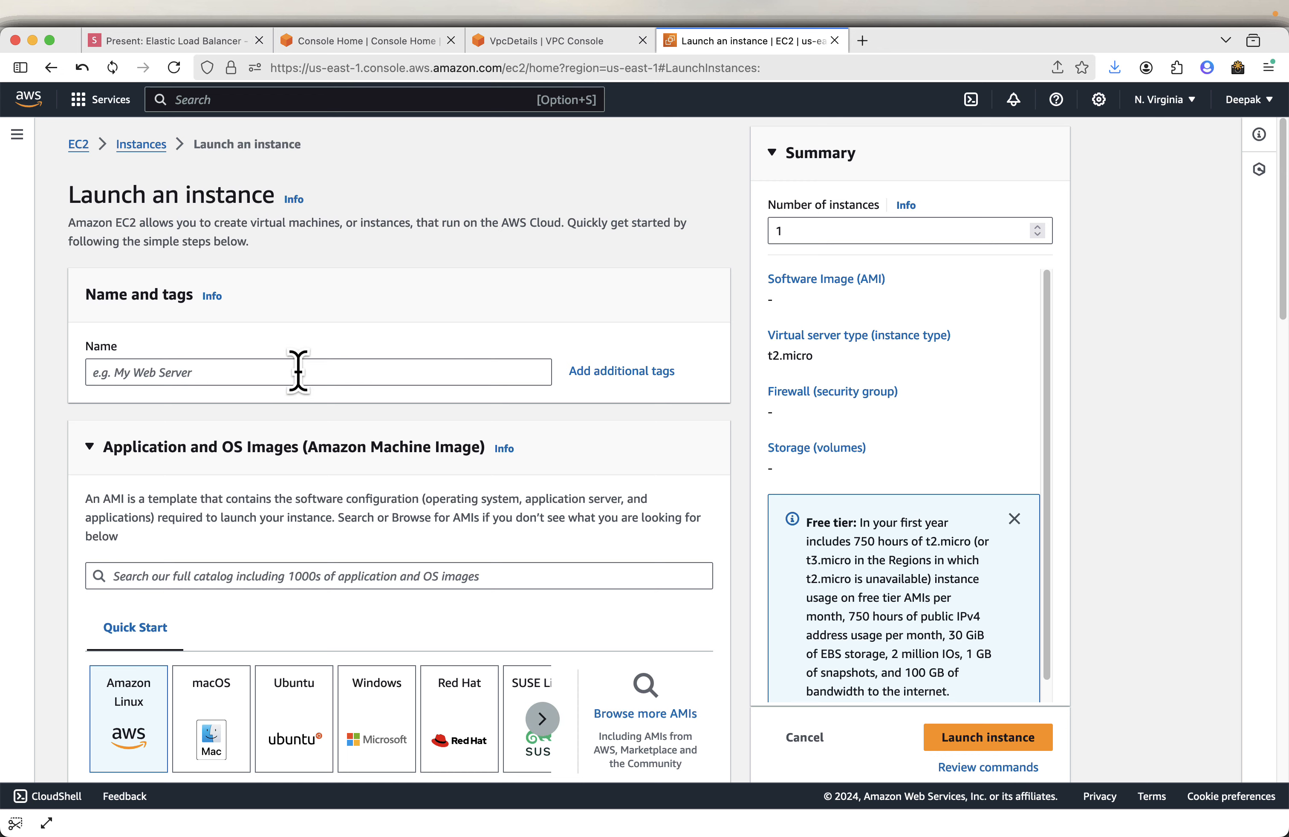
{"action": "left_click", "coordinate": [239, 374]}
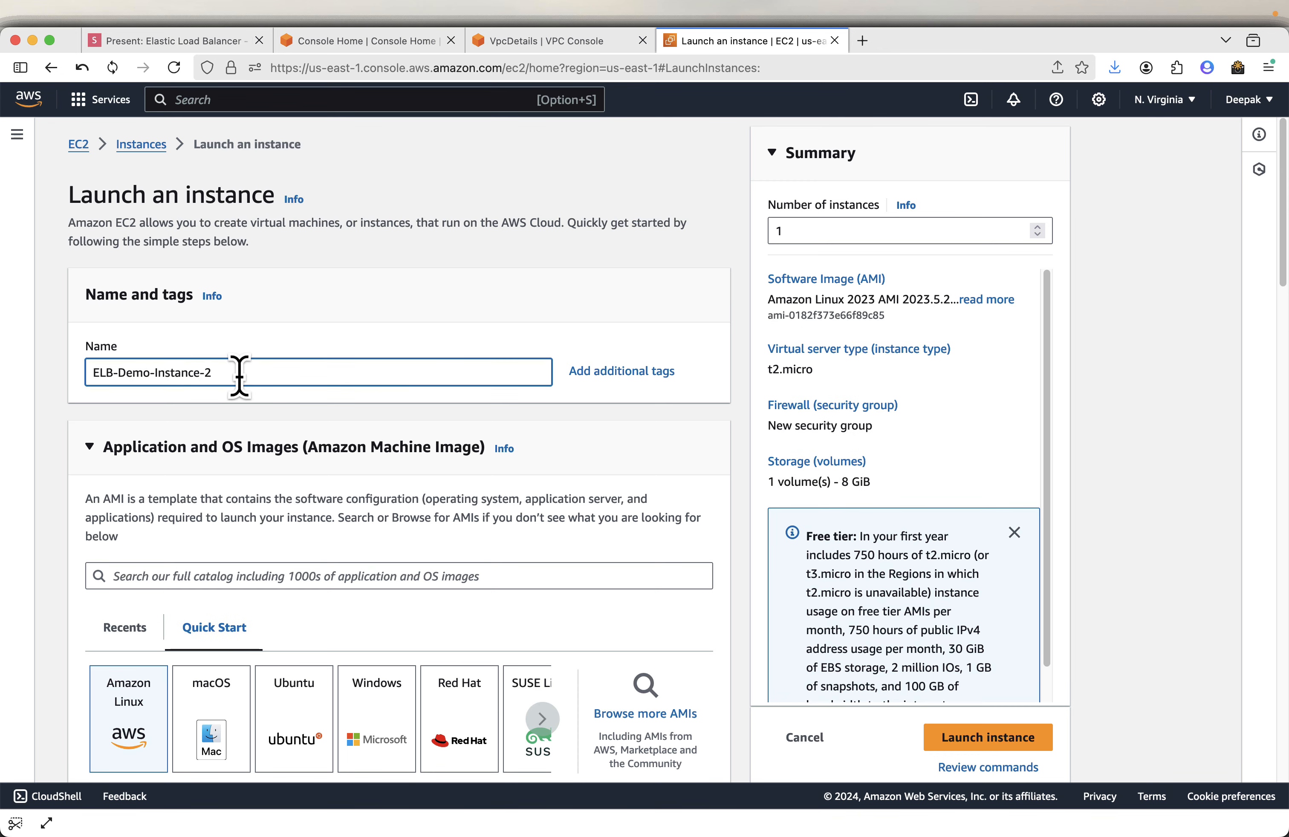
- Keep the default Amazon Linux 2023 AMI and t2.micro type, and proceed without a key pair
{"action": "scroll", "coordinate": [399, 489], "scroll_direction": "down", "scroll_amount": 5}
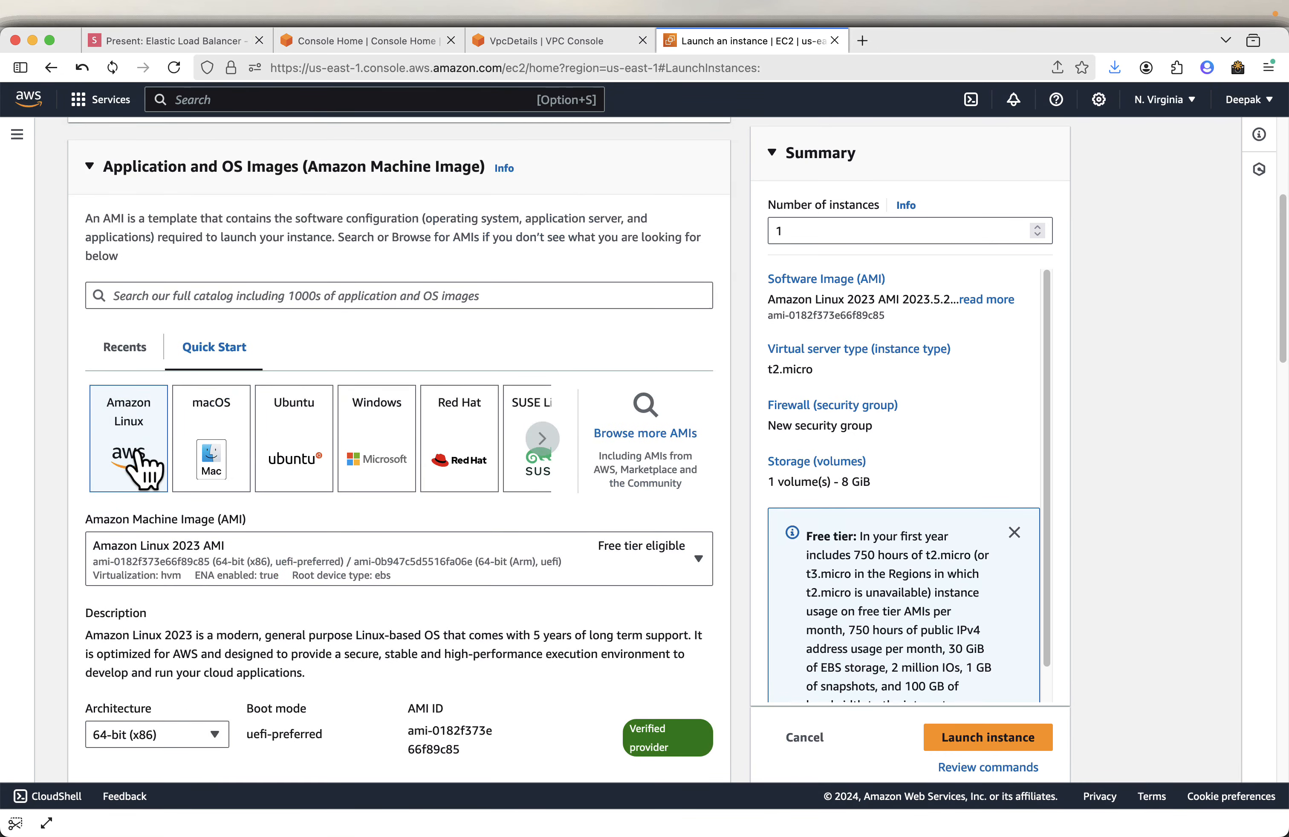
{"action": "scroll", "coordinate": [163, 470], "scroll_direction": "down", "scroll_amount": 2}
{"action": "scroll", "coordinate": [283, 571], "scroll_direction": "down", "scroll_amount": 5}
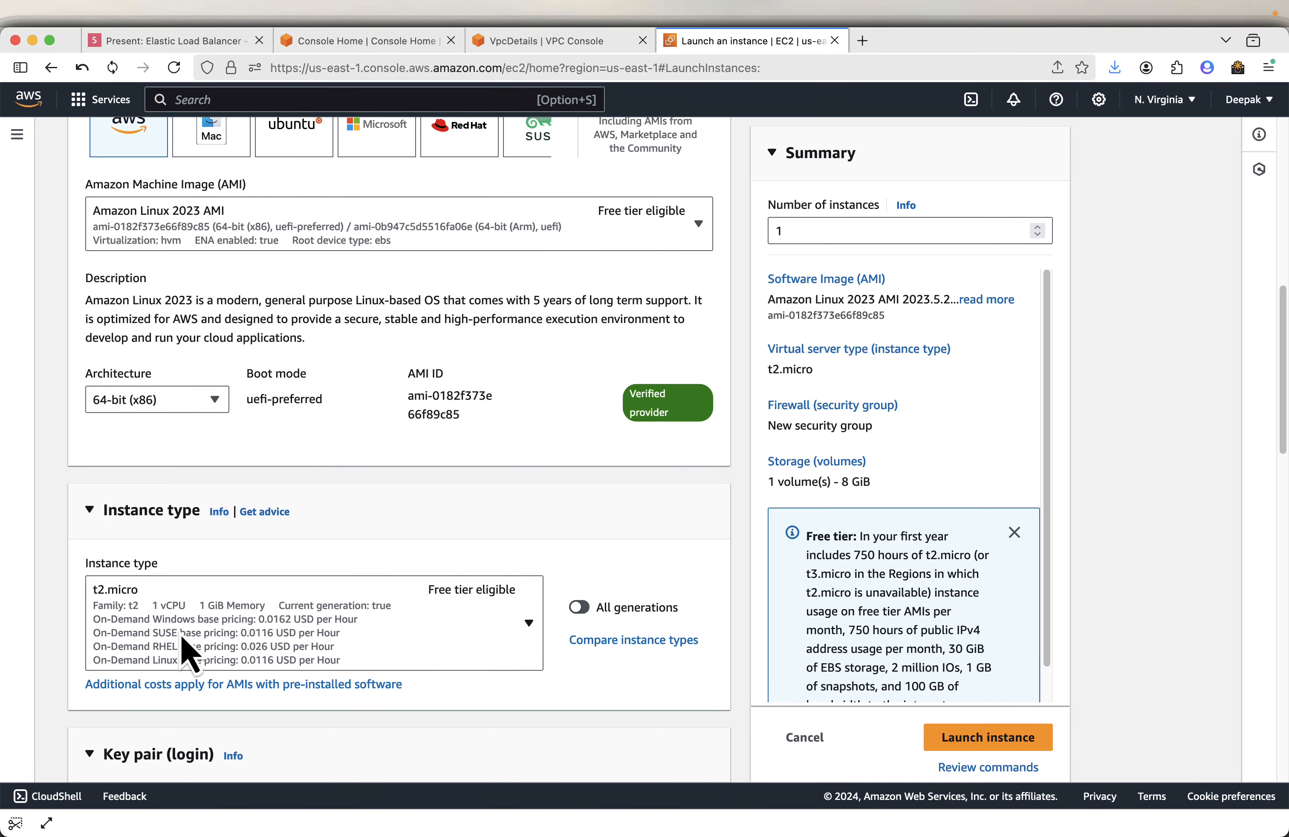
{"action": "scroll", "coordinate": [403, 619], "scroll_direction": "down", "scroll_amount": 9}
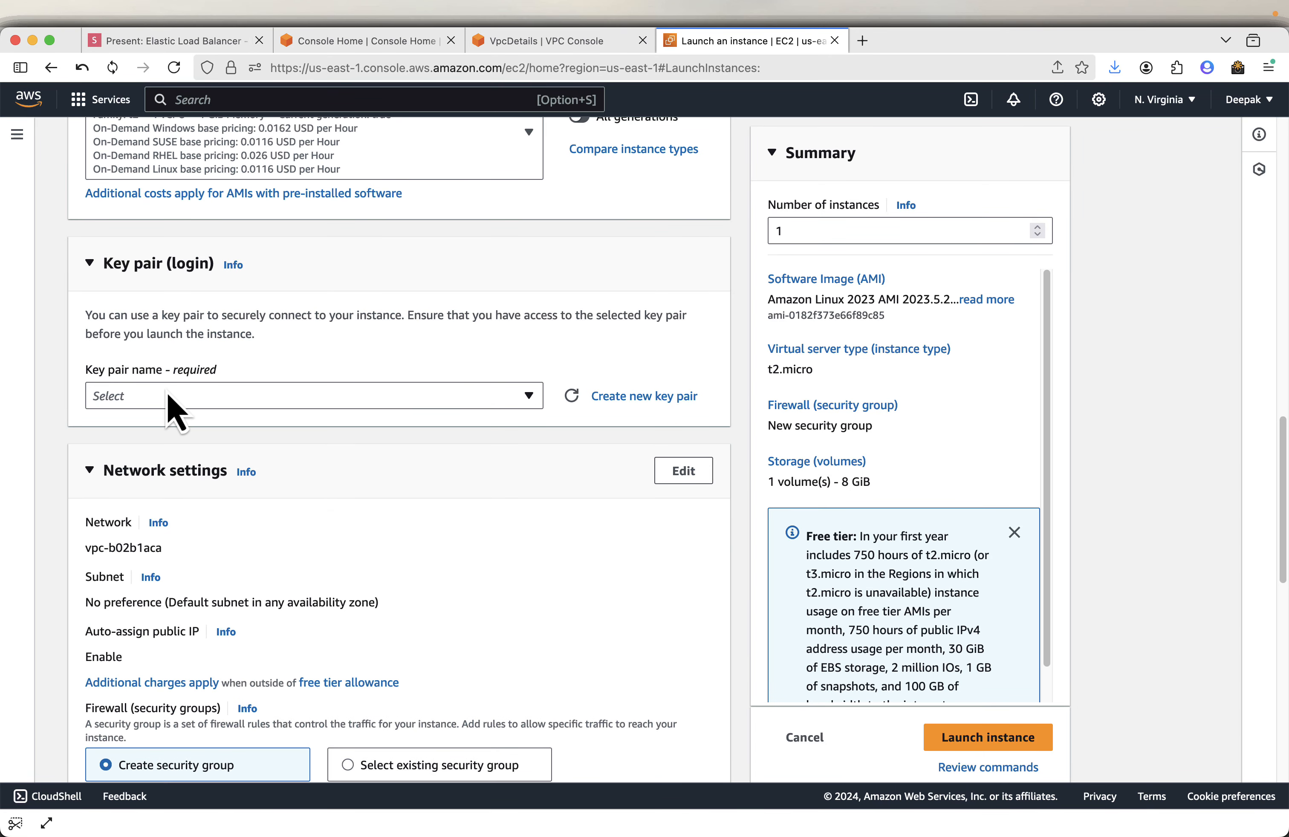
{"action": "left_click", "coordinate": [179, 413]}
{"action": "left_click", "coordinate": [179, 450]}
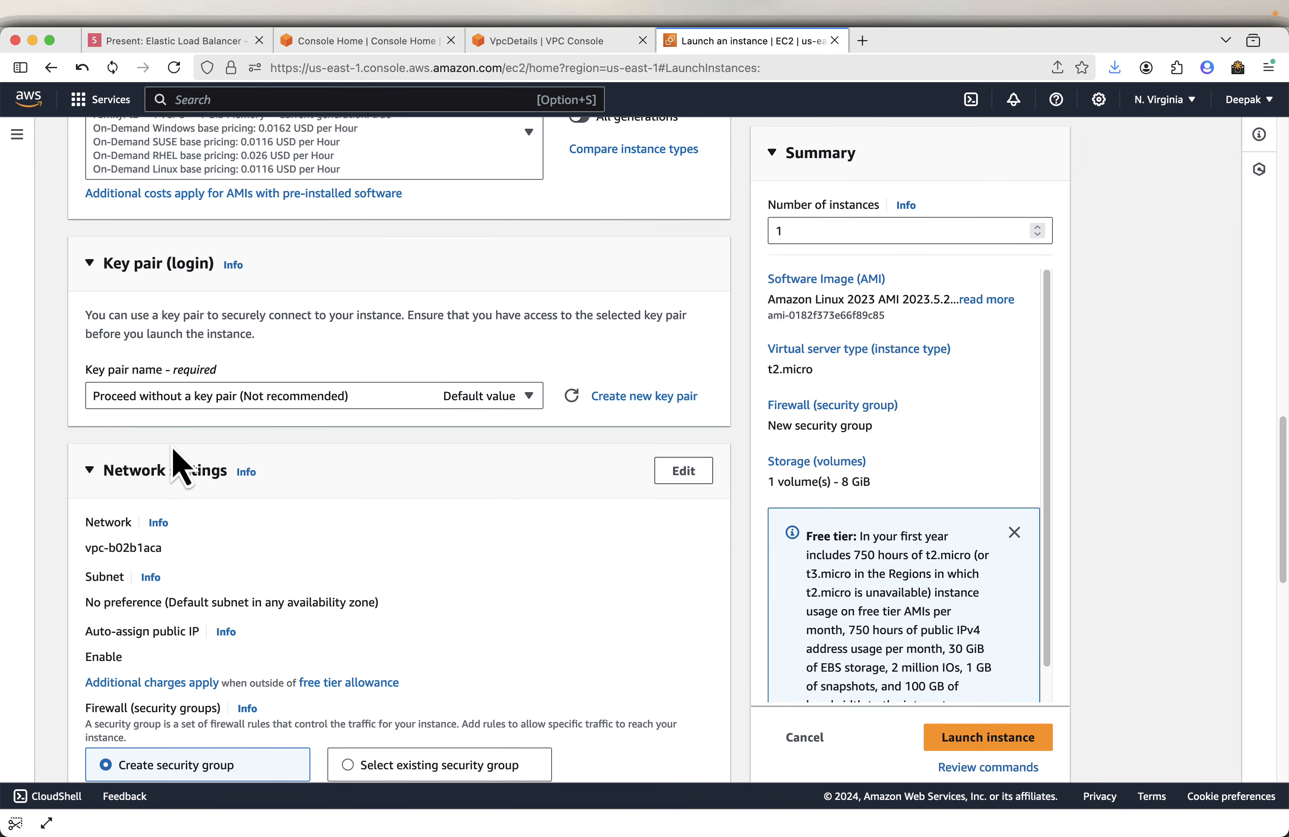
- Edit the network settings to place the second instance in project-vpc
{"action": "scroll", "coordinate": [310, 517], "scroll_direction": "down", "scroll_amount": 1}
{"action": "scroll", "coordinate": [318, 533], "scroll_direction": "down", "scroll_amount": 1}
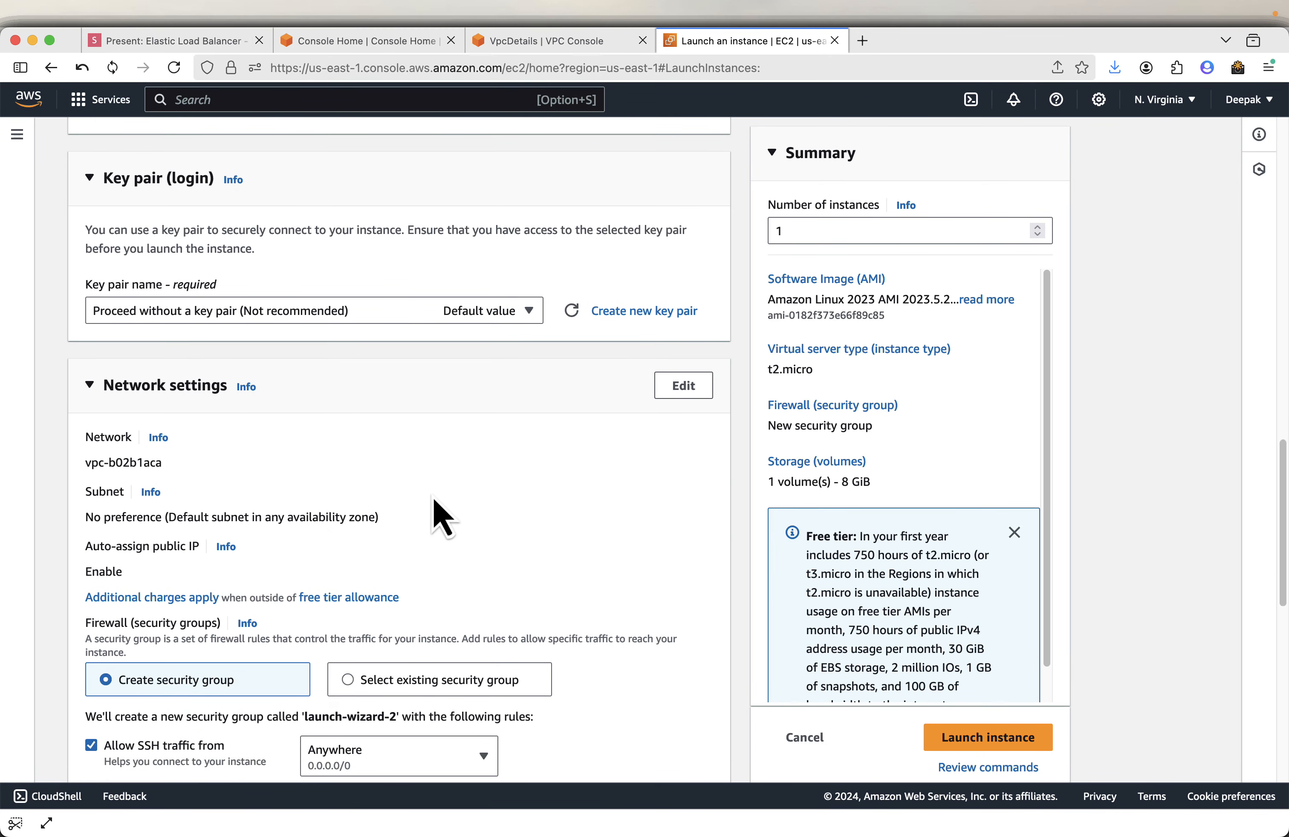
{"action": "left_click", "coordinate": [676, 400]}
{"action": "left_click", "coordinate": [522, 480]}
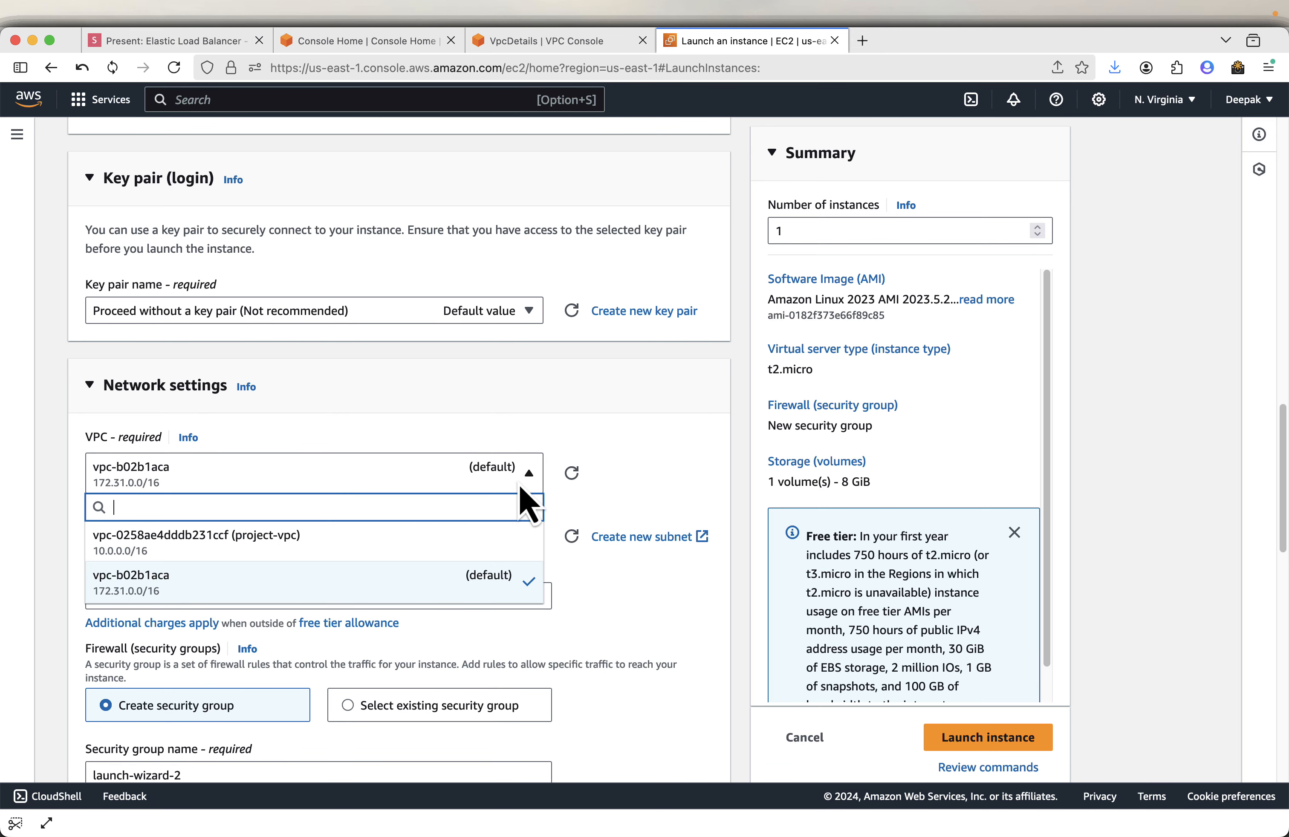
{"action": "left_click", "coordinate": [455, 544]}
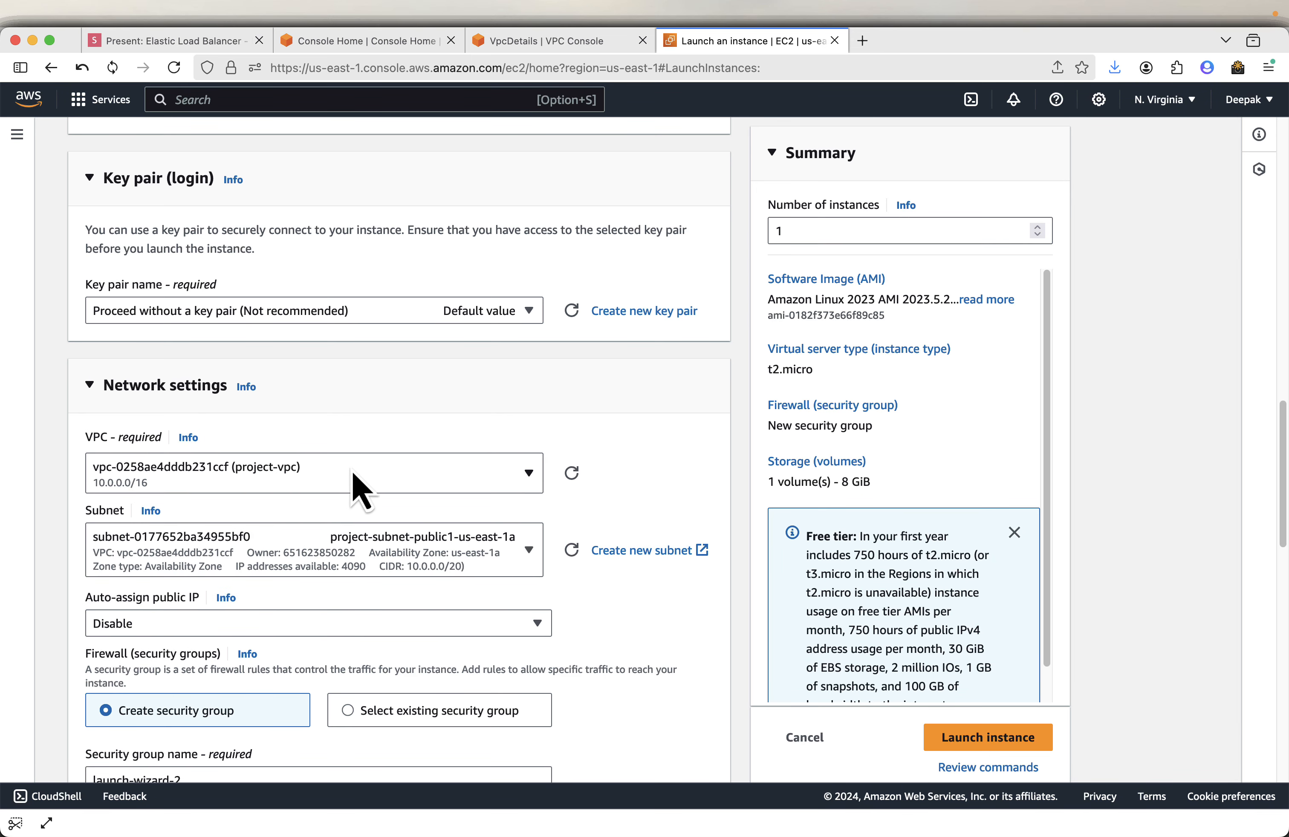
- Place the second instance in subnet project-subnet-public2-us-east-1b and set auto-assign public IP to Enable
{"action": "scroll", "coordinate": [381, 479], "scroll_direction": "down", "scroll_amount": 1}
{"action": "left_click", "coordinate": [473, 534]}
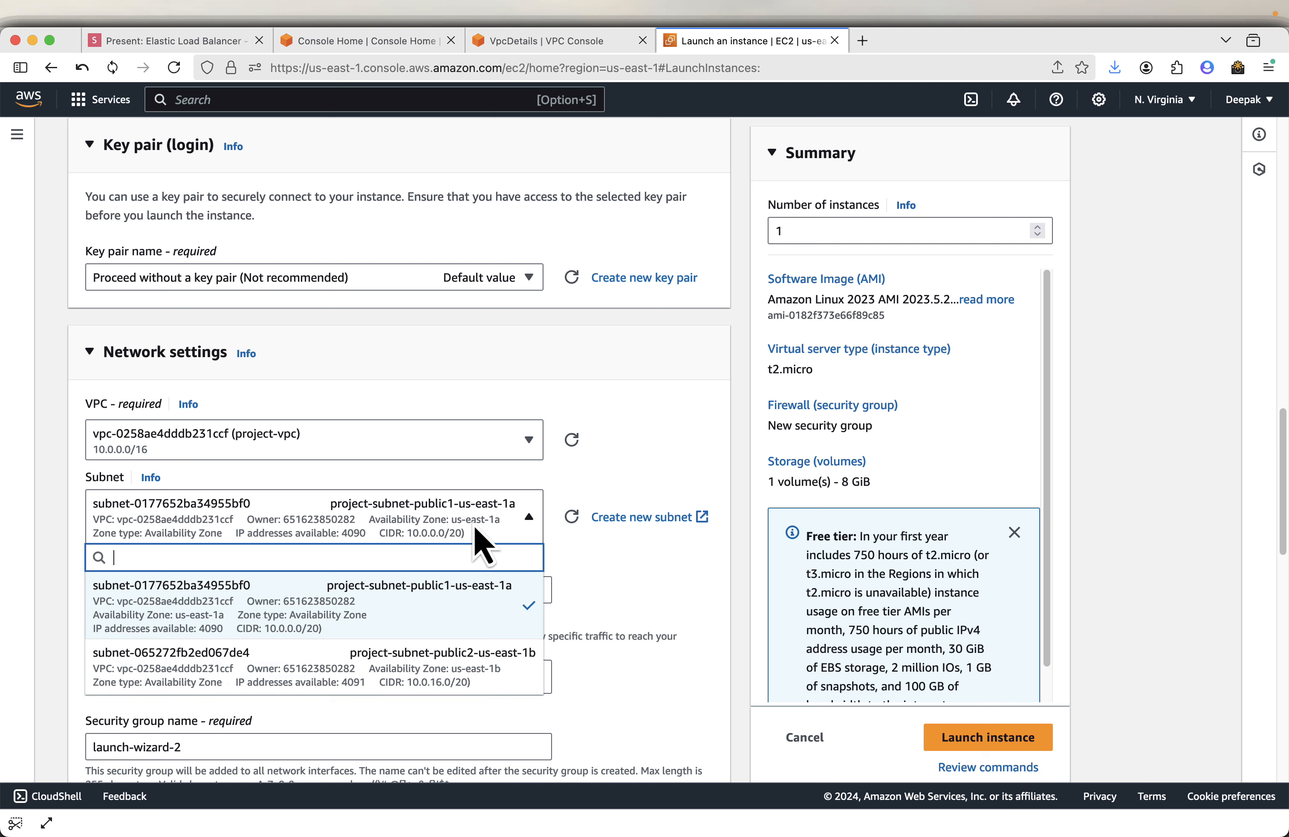
{"action": "left_click", "coordinate": [496, 678]}
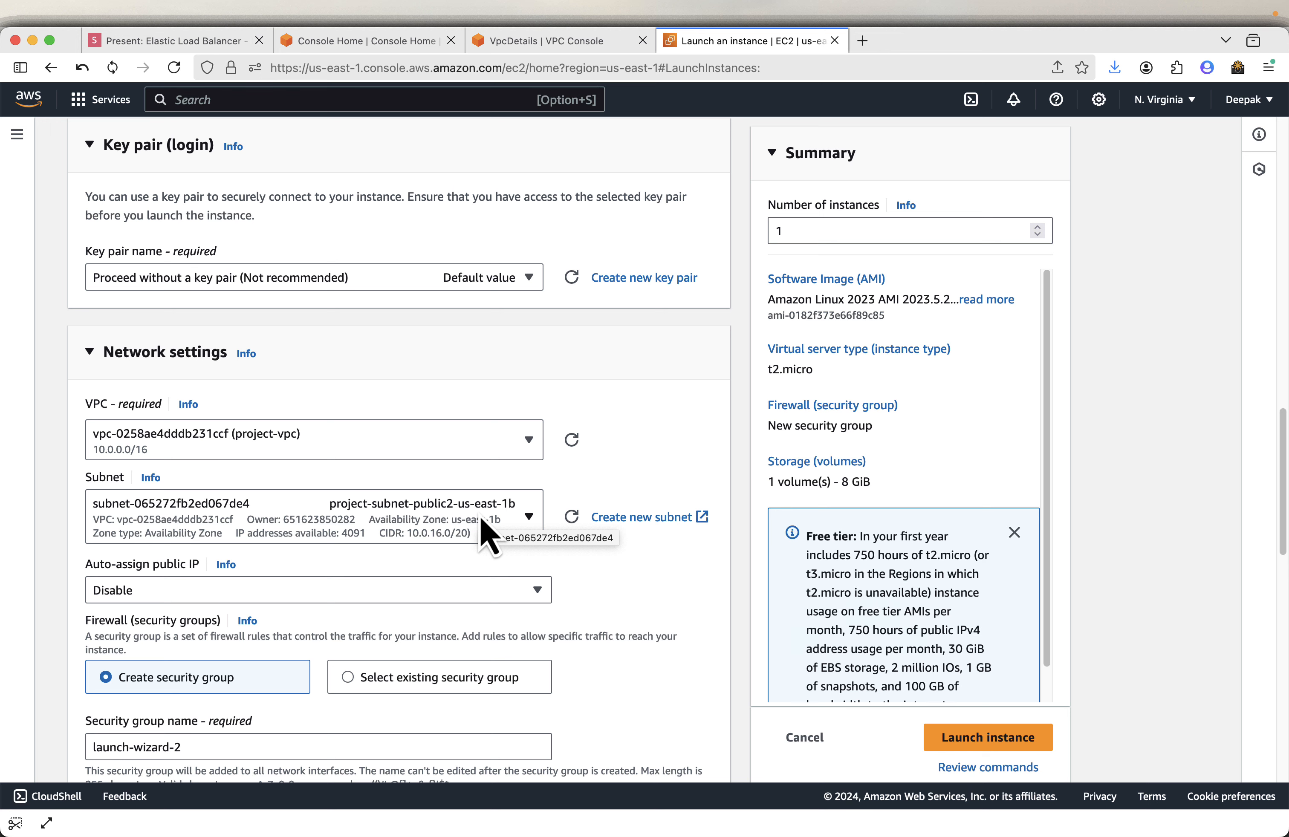
{"action": "left_click", "coordinate": [462, 592]}
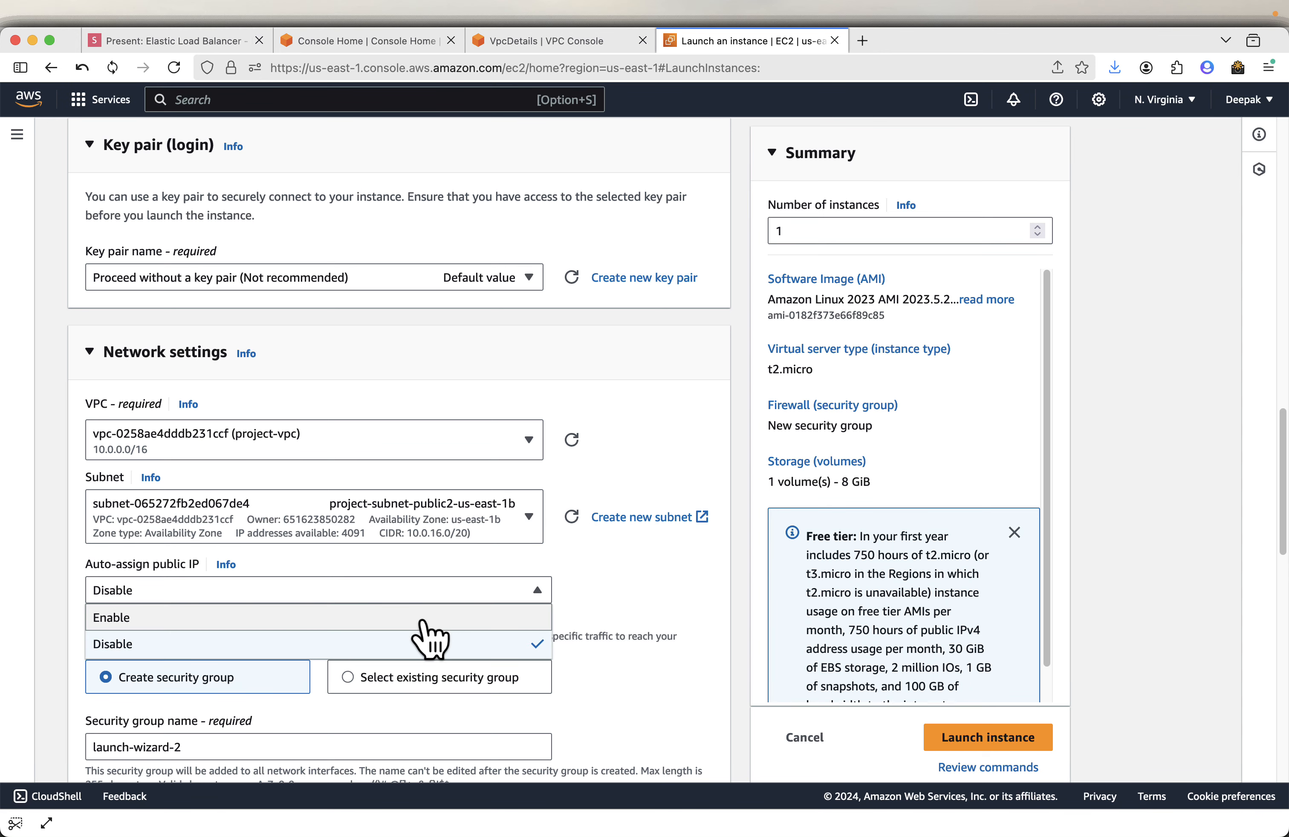
{"action": "left_click", "coordinate": [424, 622]}
- Switch the firewall to an existing security group and choose launch-wizard-1
{"action": "scroll", "coordinate": [636, 609], "scroll_direction": "down", "scroll_amount": 5}
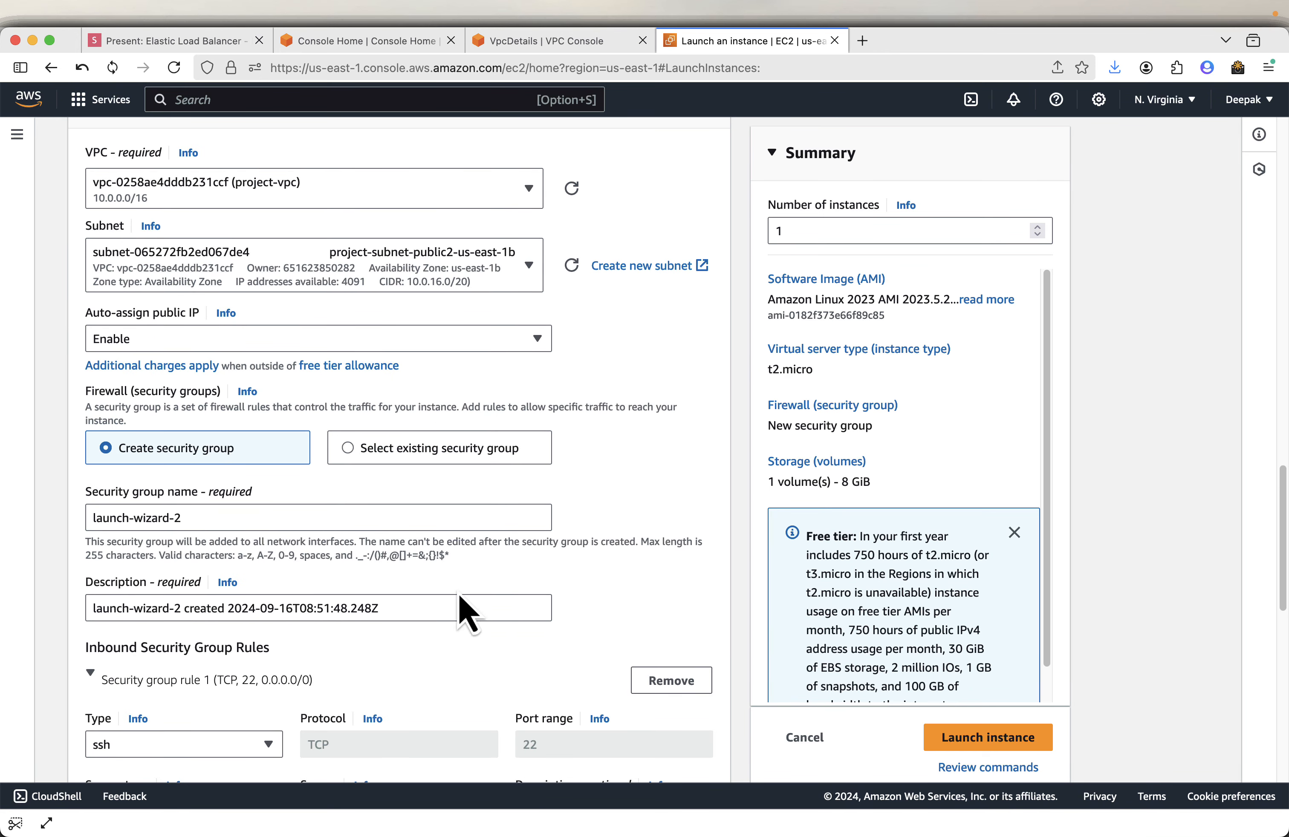
{"action": "left_click", "coordinate": [387, 450]}
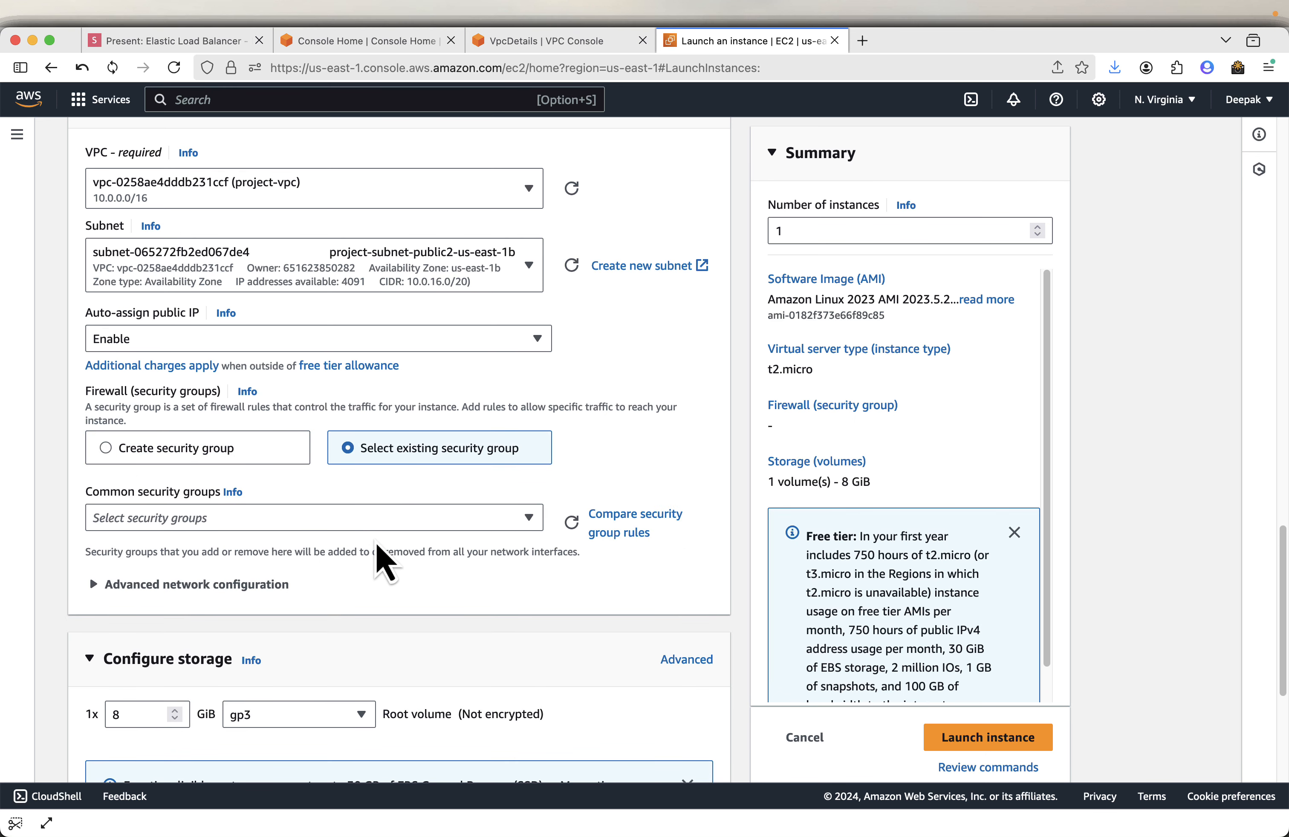
{"action": "left_click", "coordinate": [401, 519]}
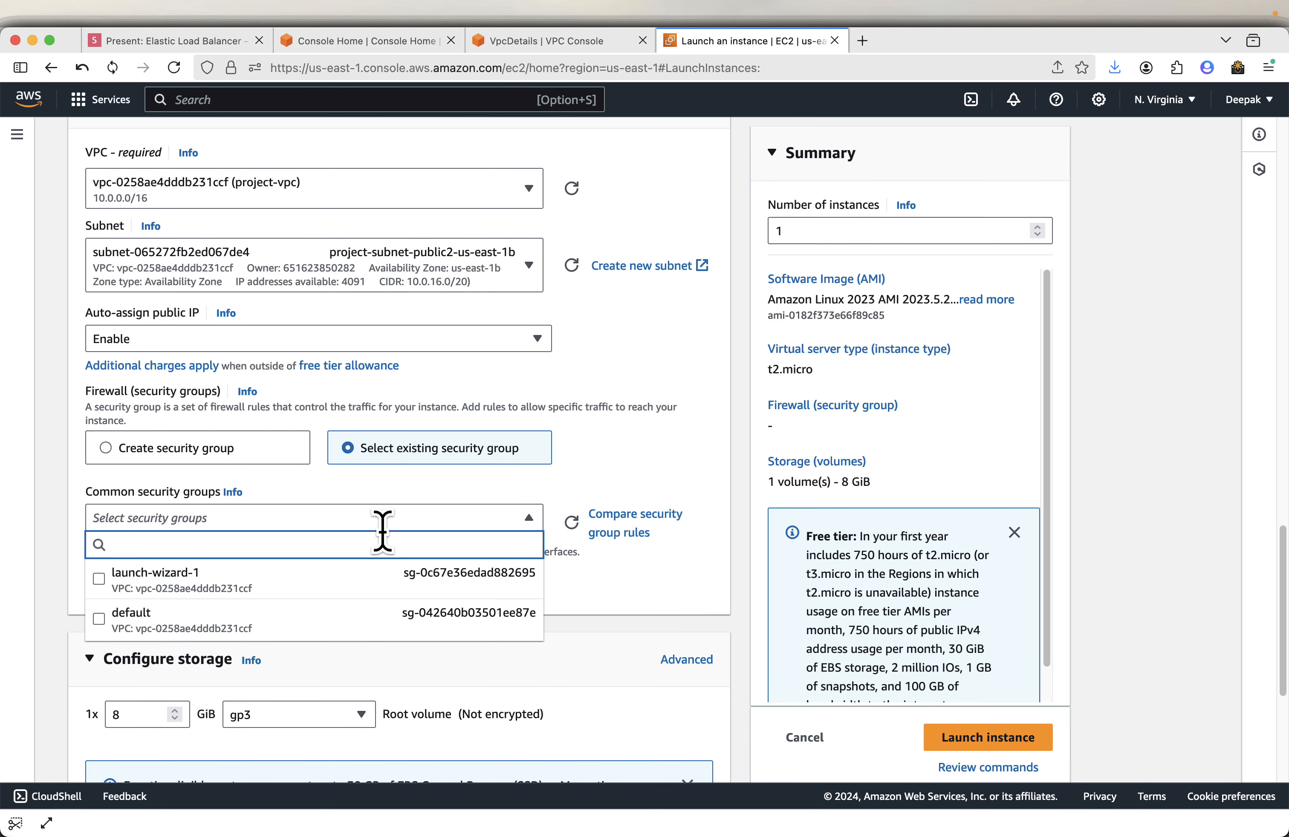
{"action": "left_click", "coordinate": [354, 579]}
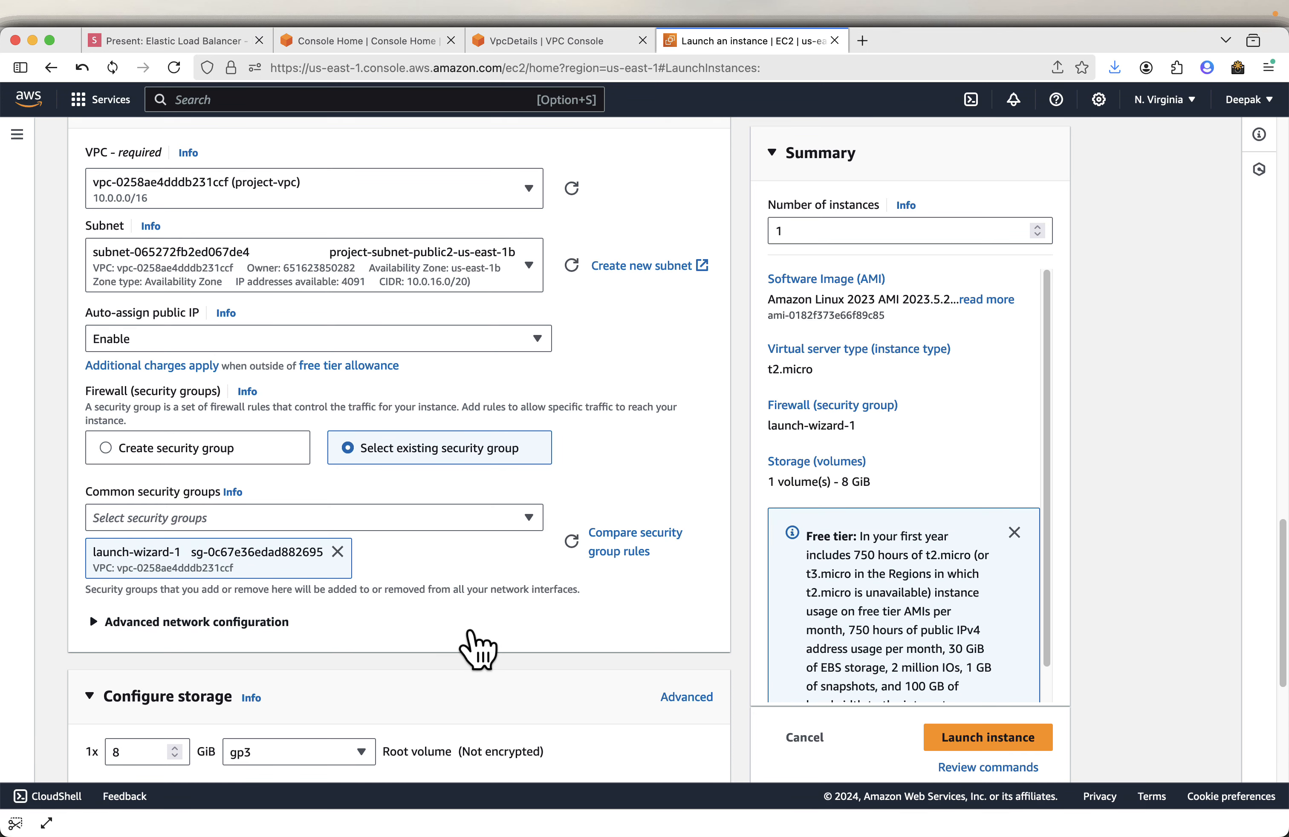
- Expand Advanced details and put the cursor in the User data field
{"action": "scroll", "coordinate": [475, 561], "scroll_direction": "down", "scroll_amount": 2}
{"action": "scroll", "coordinate": [451, 609], "scroll_direction": "down", "scroll_amount": 5}
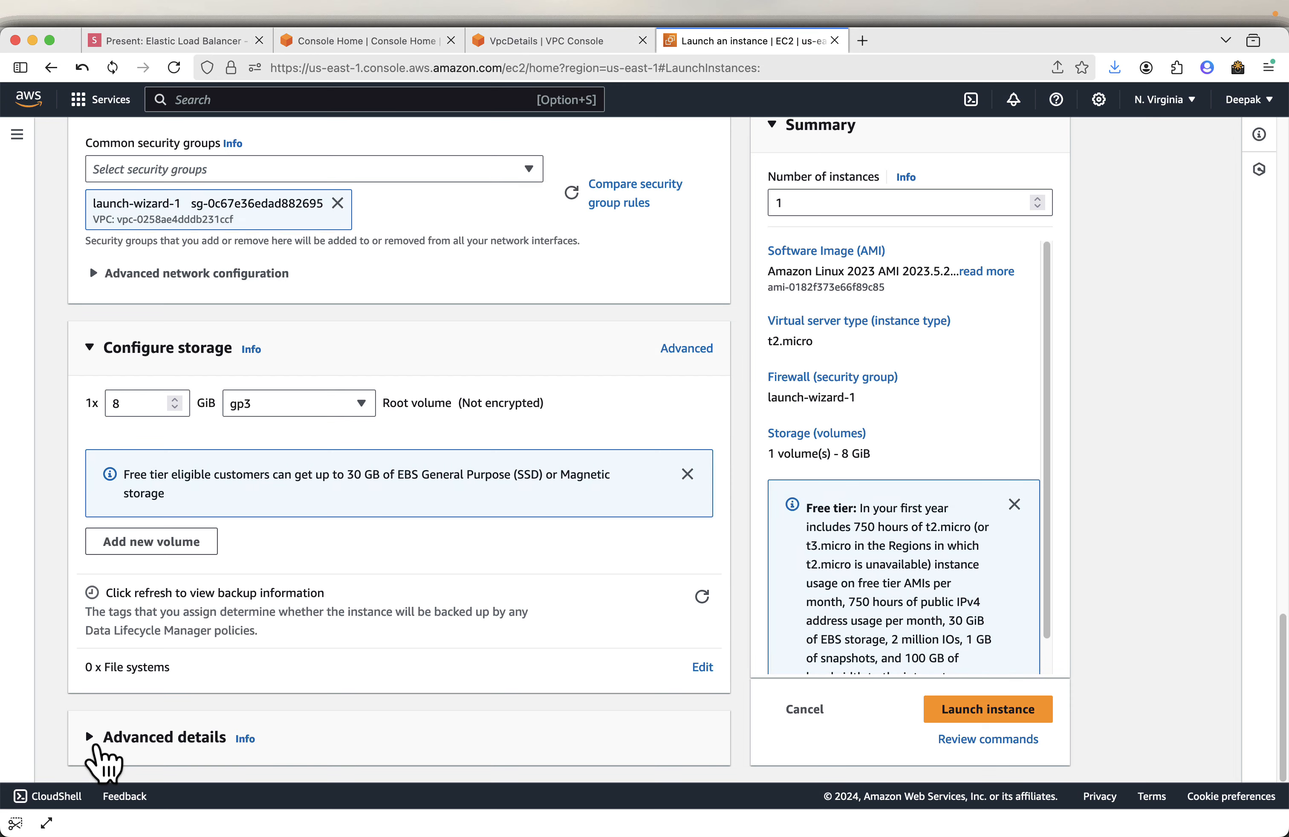
{"action": "left_click", "coordinate": [91, 738]}
{"action": "scroll", "coordinate": [541, 620], "scroll_direction": "down", "scroll_amount": 15}
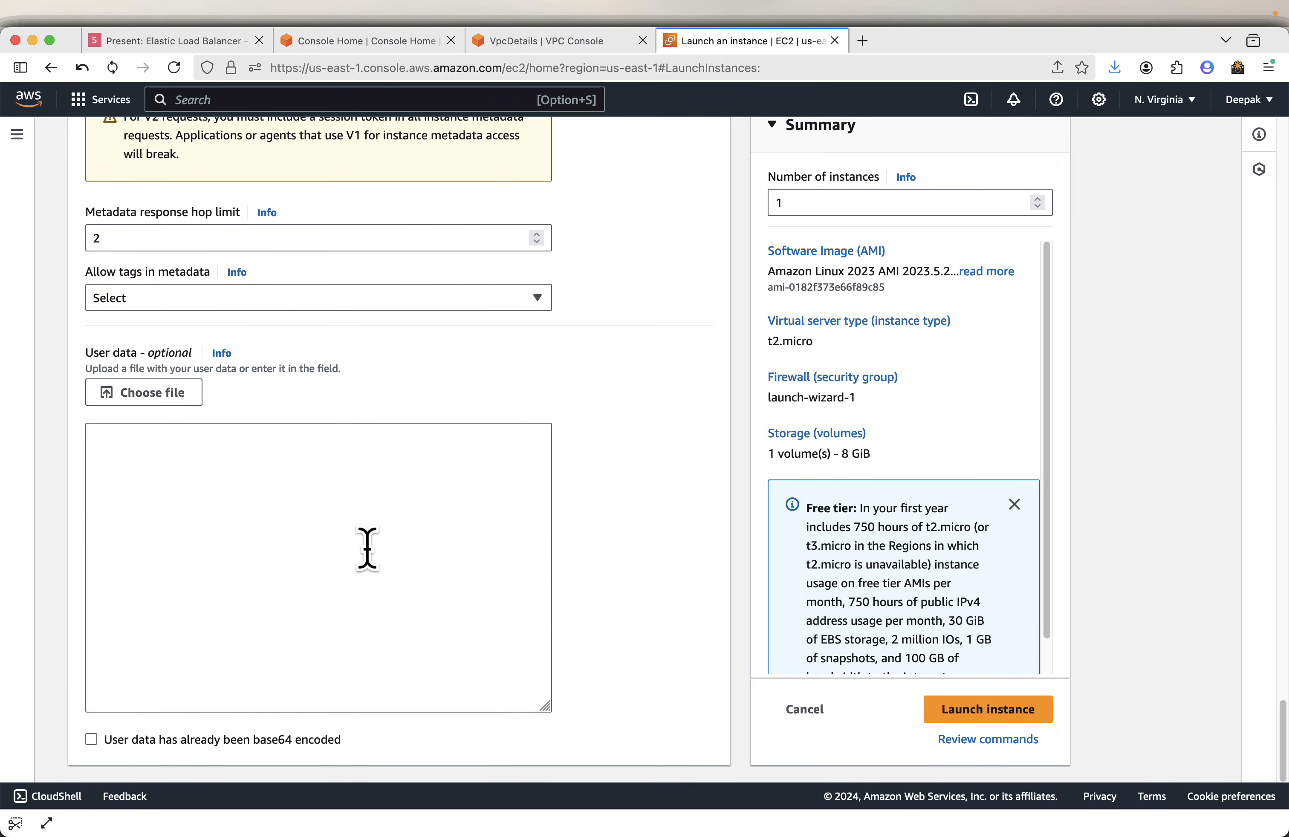
{"action": "left_click", "coordinate": [301, 517]}
- Copy the user data script from the presentation's User data slide
{"action": "left_click", "coordinate": [198, 43]}
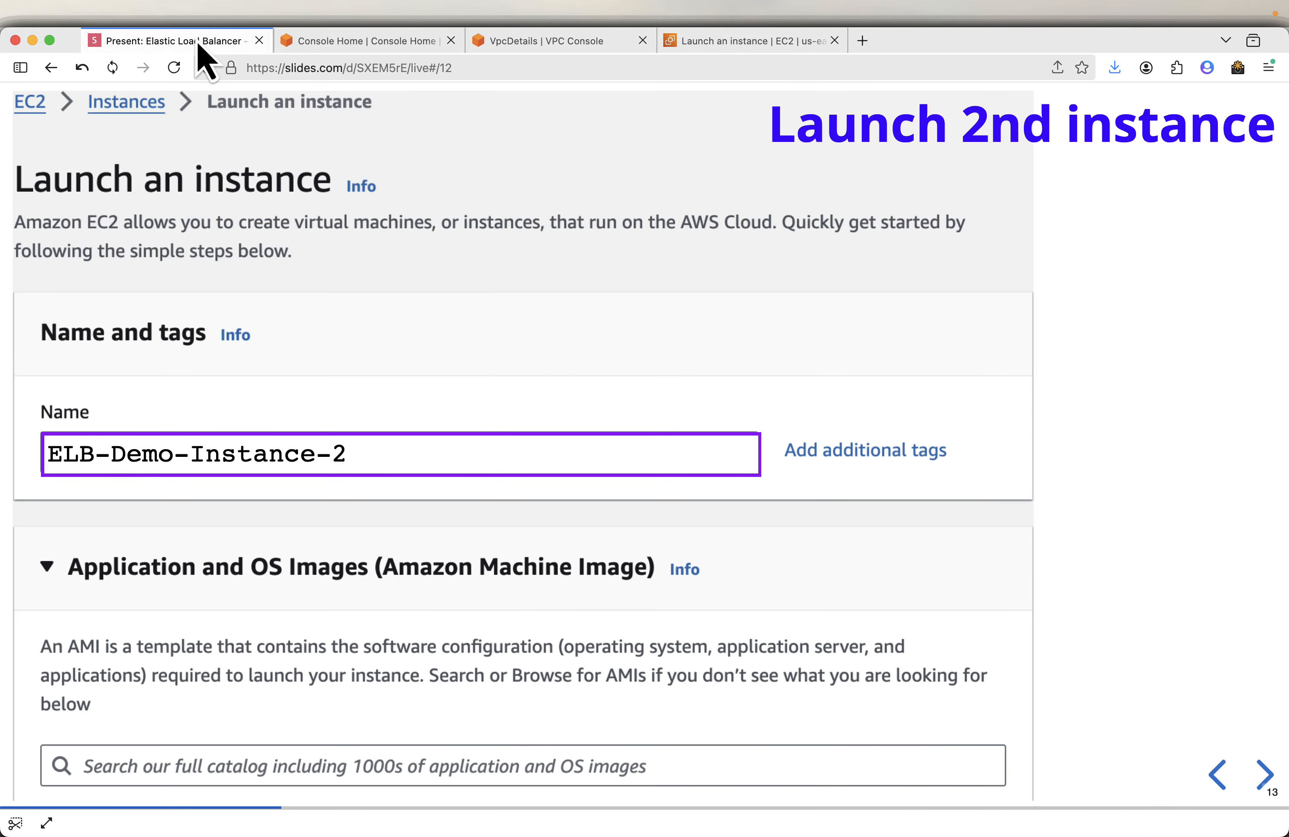
{"action": "key", "text": "Right"}
{"action": "key", "text": "Right"}
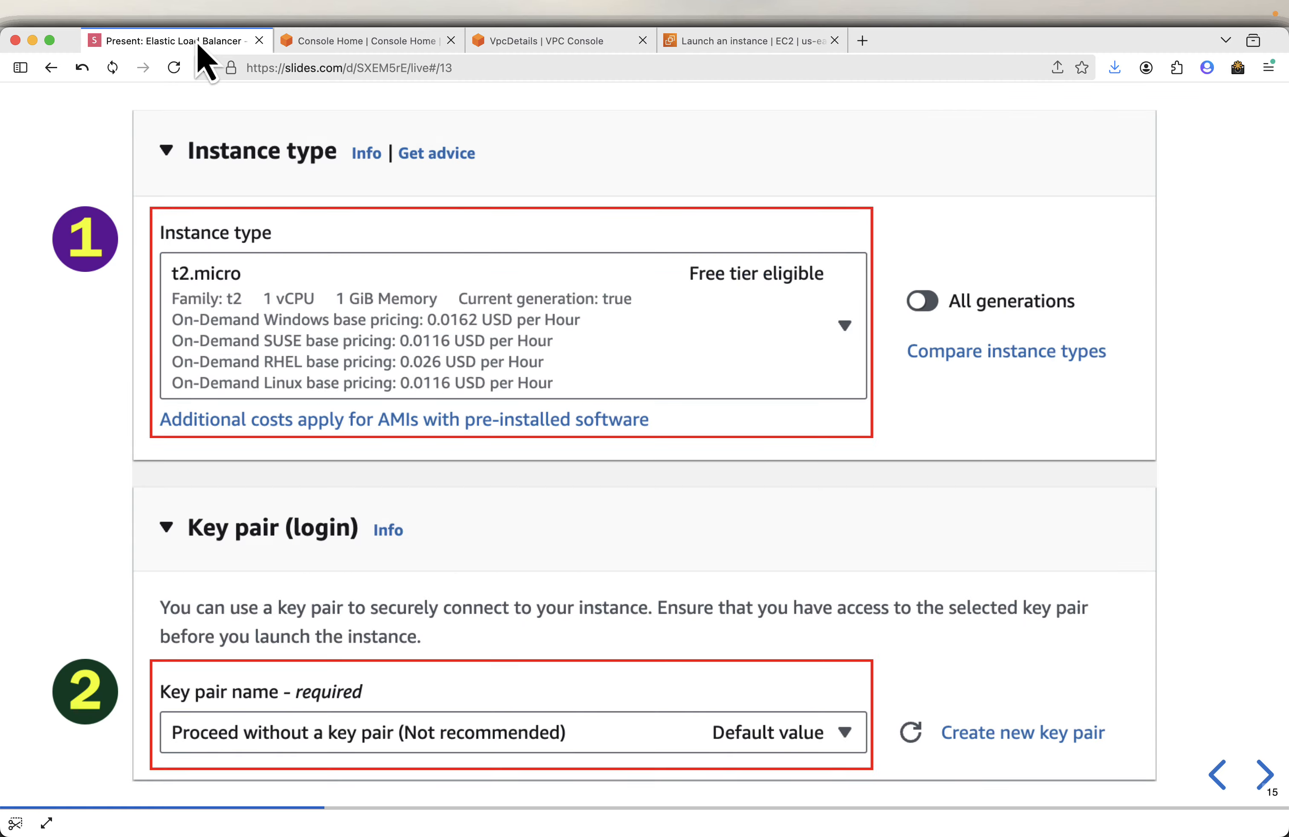
{"action": "key", "text": "Right"}
{"action": "key", "text": "Right"}
{"action": "key", "text": "Right"}
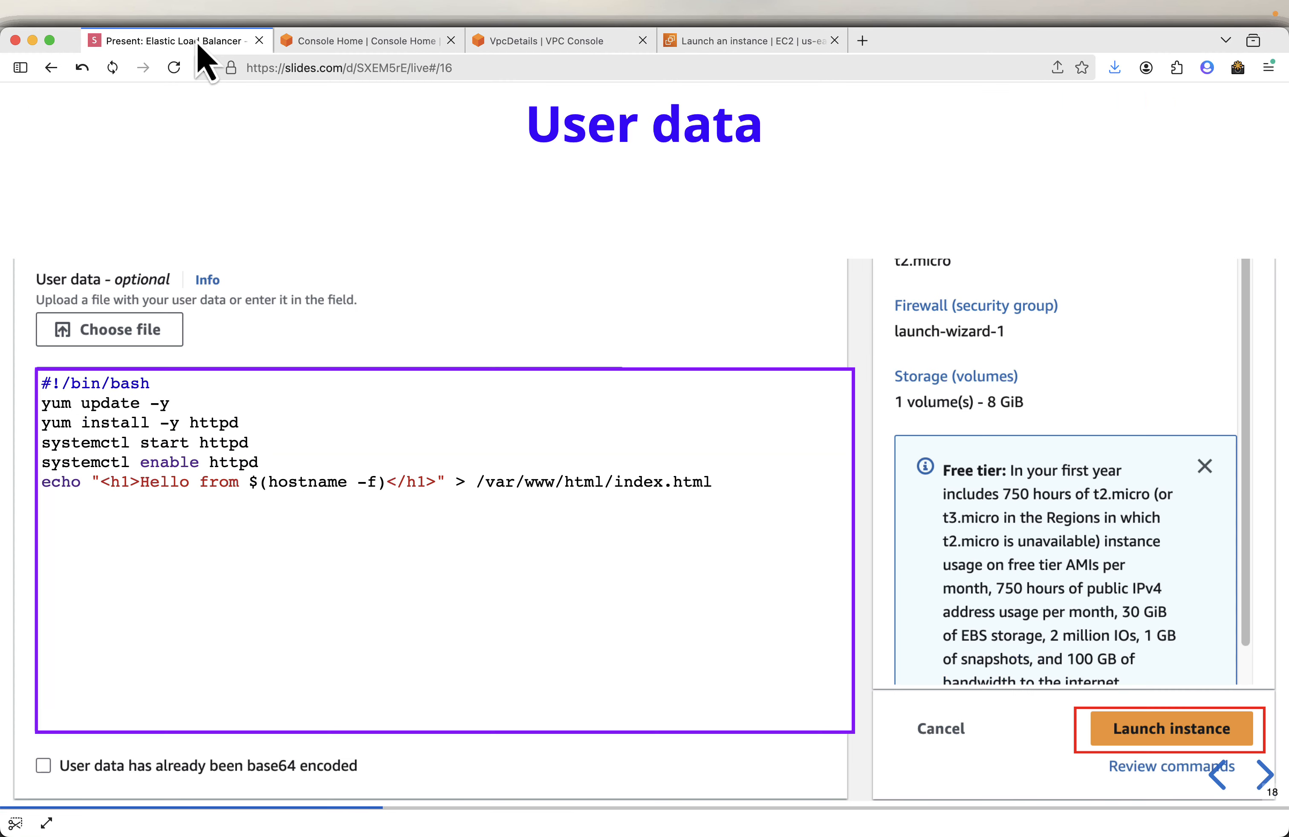
{"action": "mouse_move", "coordinate": [771, 394]}
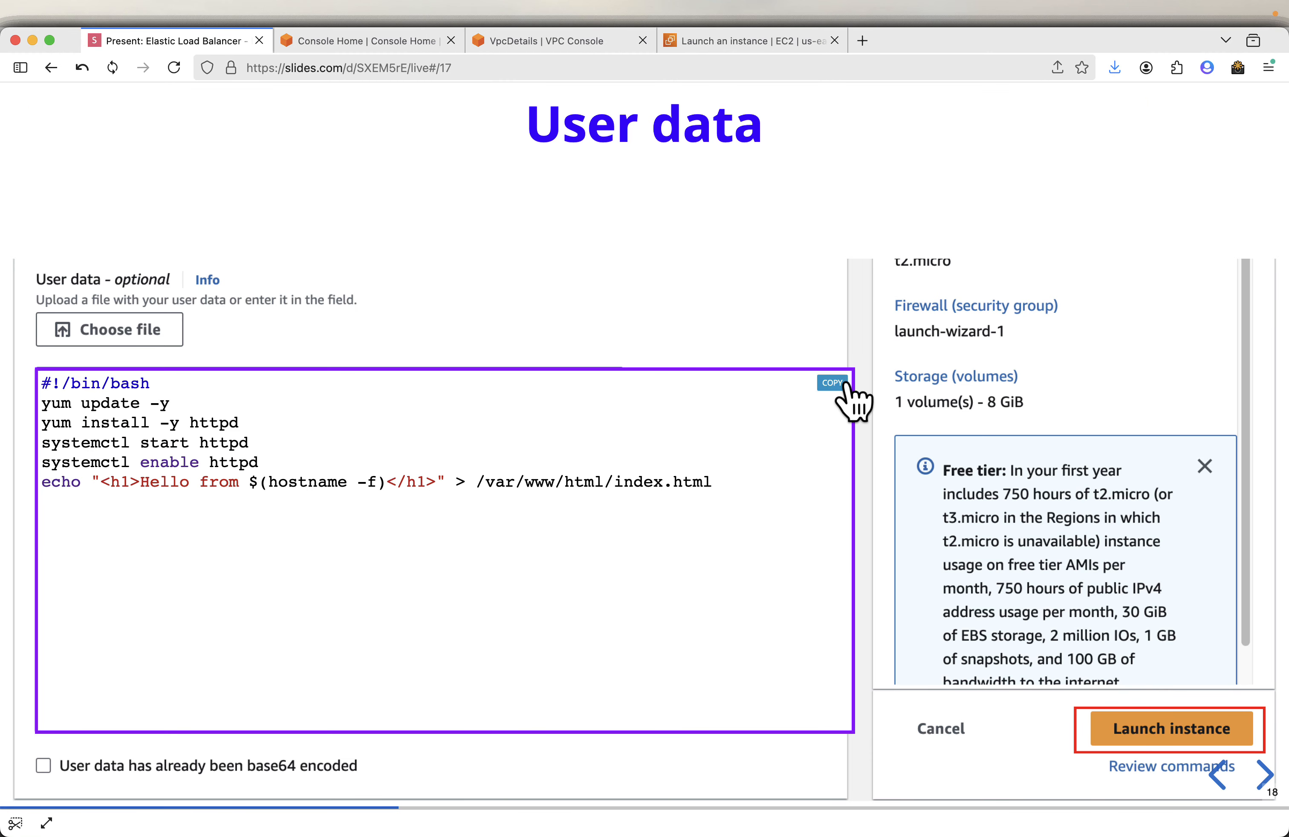
- Paste the httpd install script into User data and launch the second instance
{"action": "left_click", "coordinate": [779, 45]}
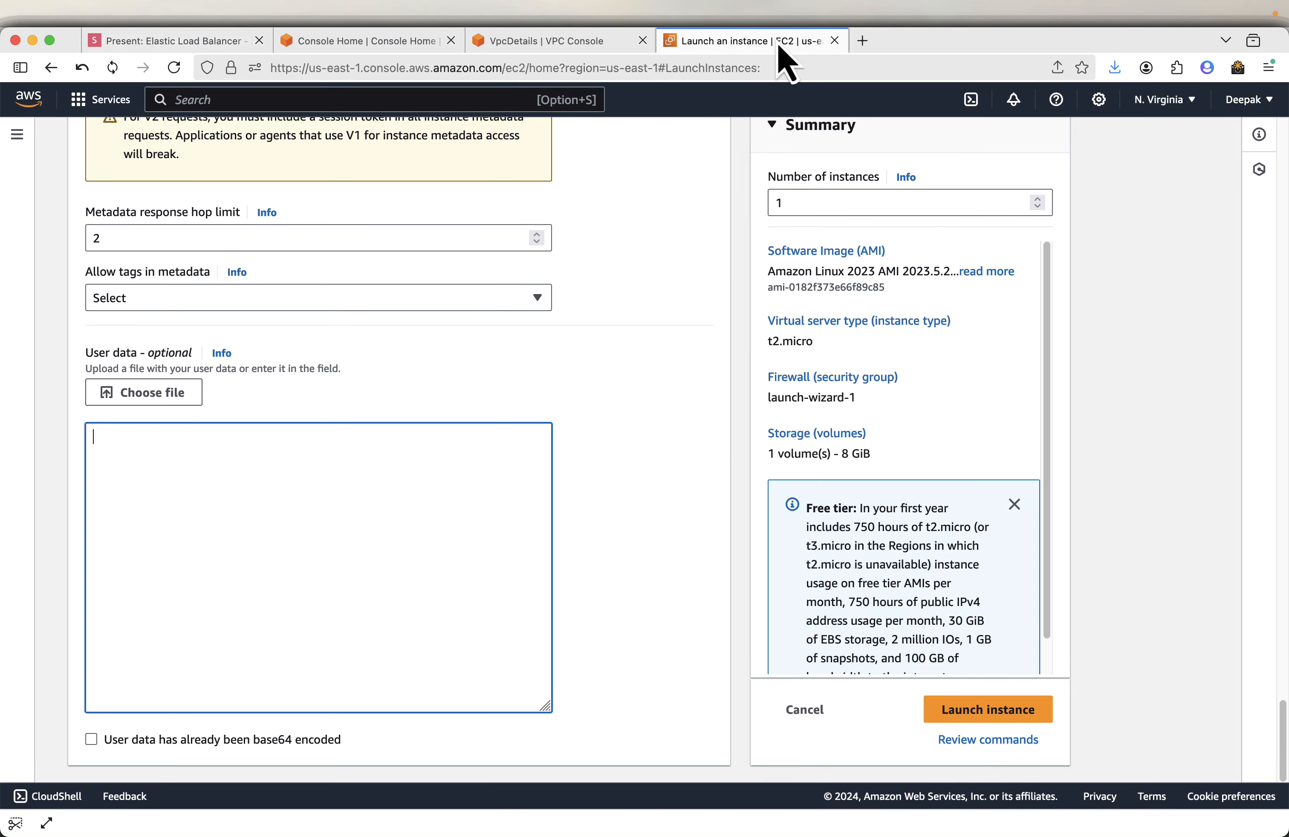
{"action": "key", "text": "super+v"}
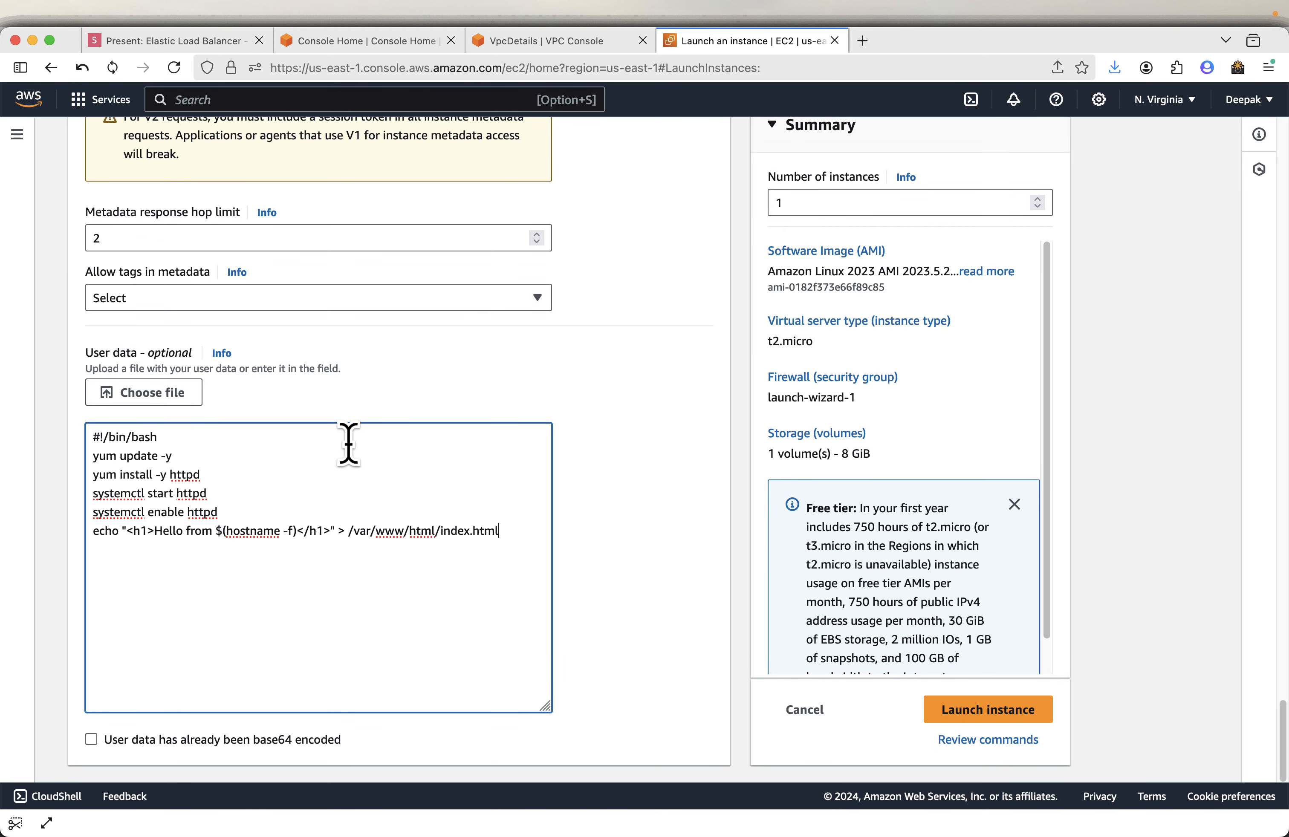
{"action": "left_click", "coordinate": [987, 717]}
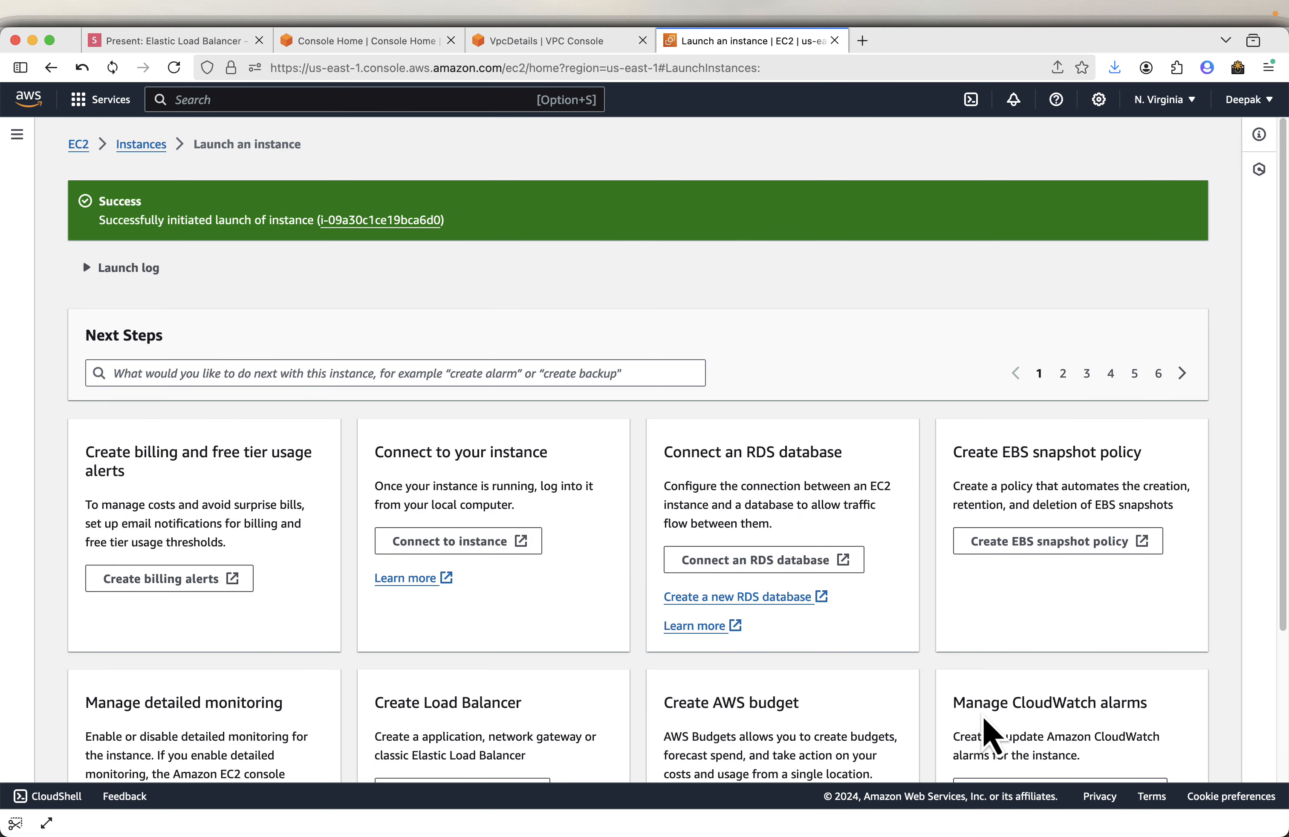
- Open the EC2 Load Balancers page in a new browser tab
{"action": "left_click", "coordinate": [201, 44]}
{"action": "key", "text": "Right"}
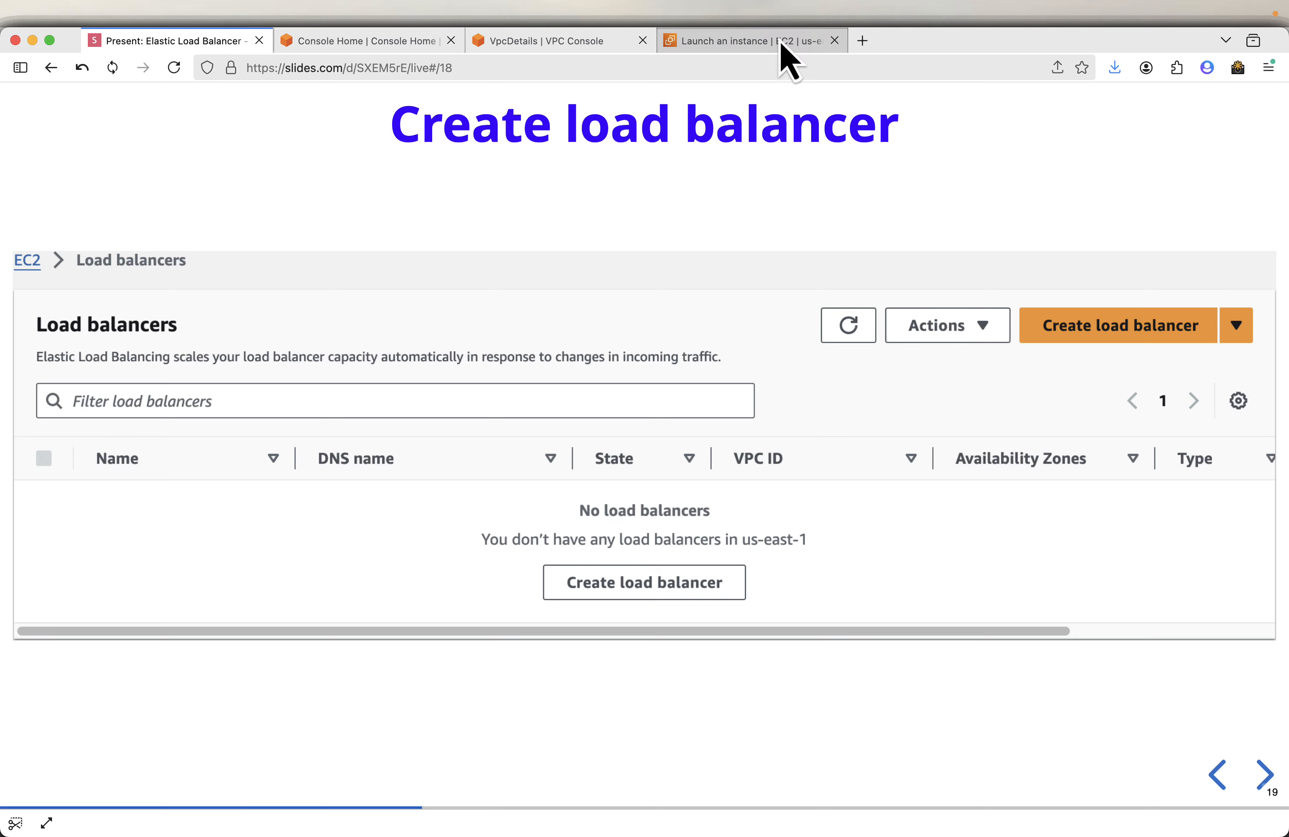
{"action": "left_click", "coordinate": [788, 60]}
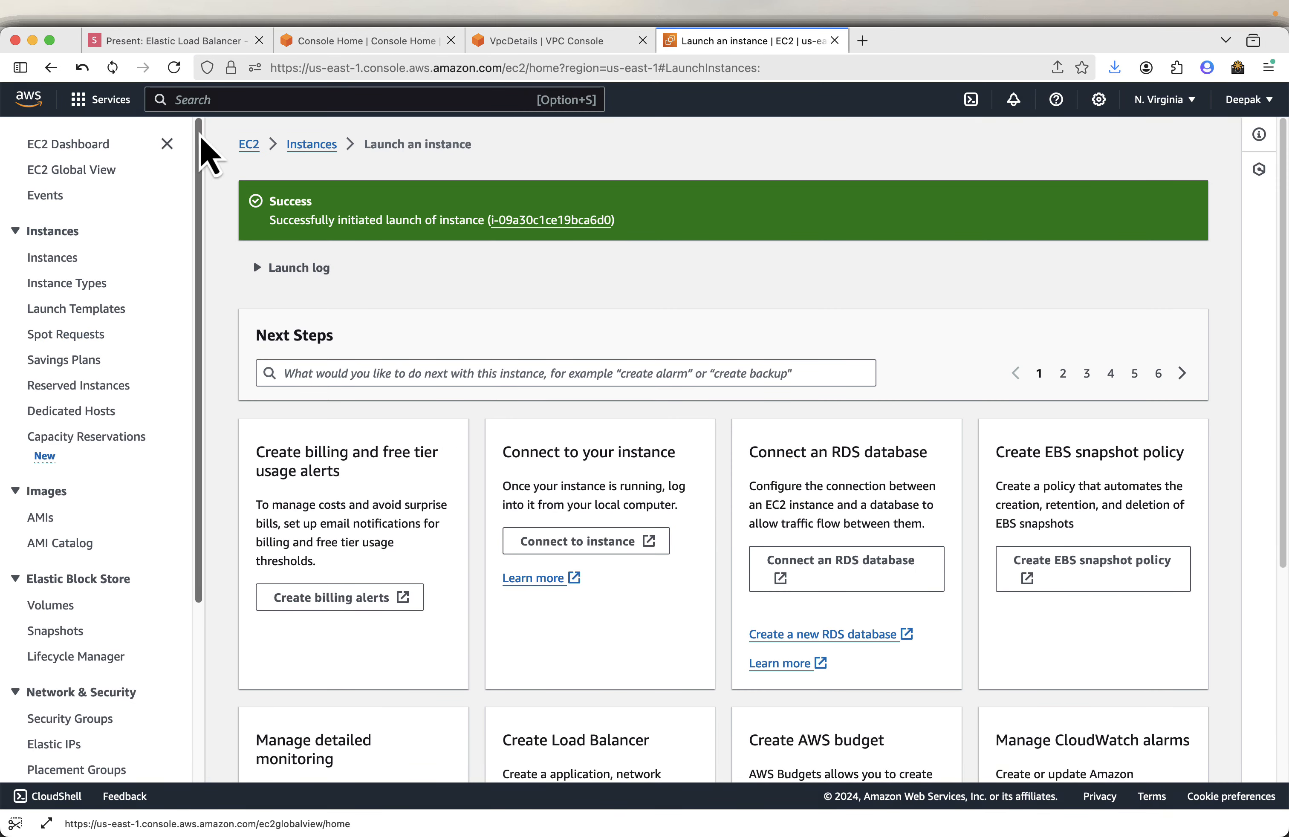
{"action": "left_click", "coordinate": [167, 144]}
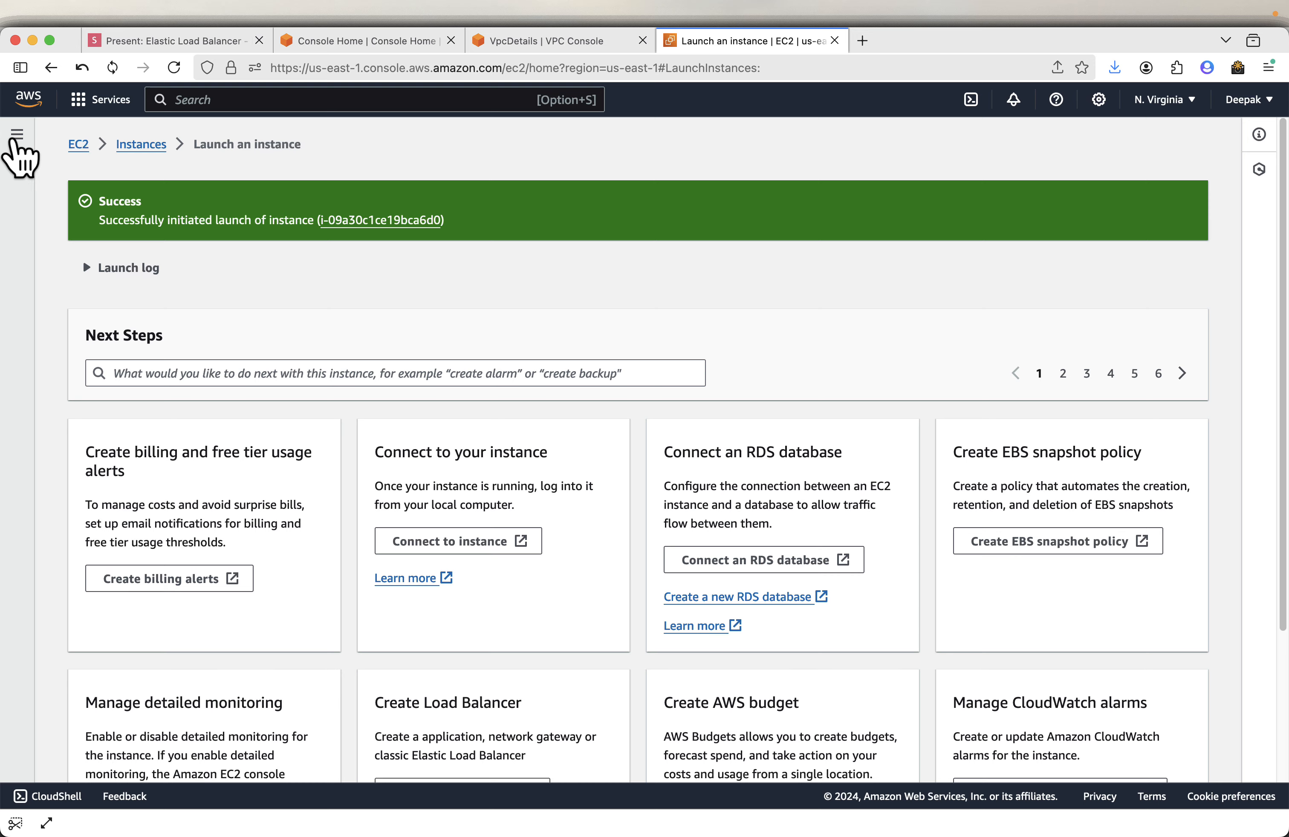
{"action": "left_click", "coordinate": [18, 134]}
{"action": "scroll", "coordinate": [115, 474], "scroll_direction": "down", "scroll_amount": 5}
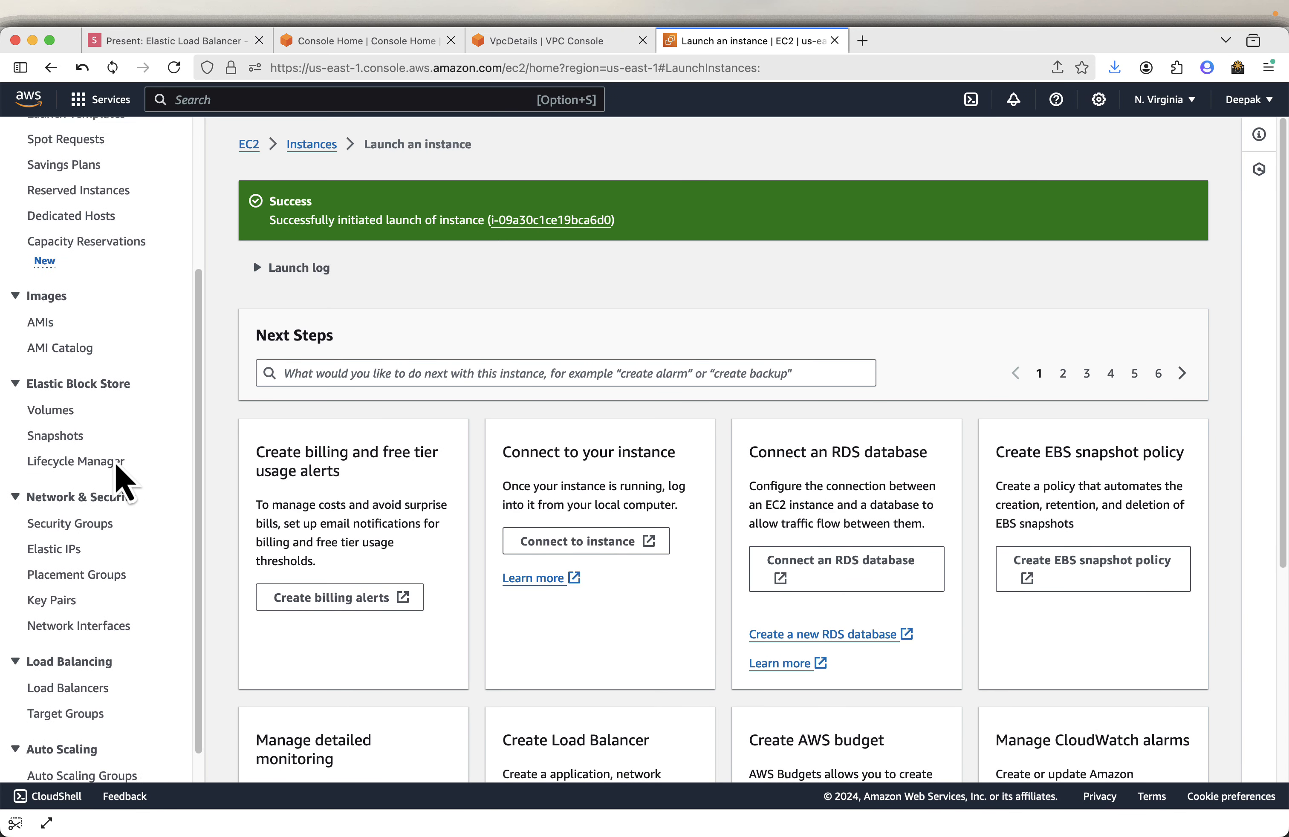
{"action": "scroll", "coordinate": [121, 479], "scroll_direction": "down", "scroll_amount": 2}
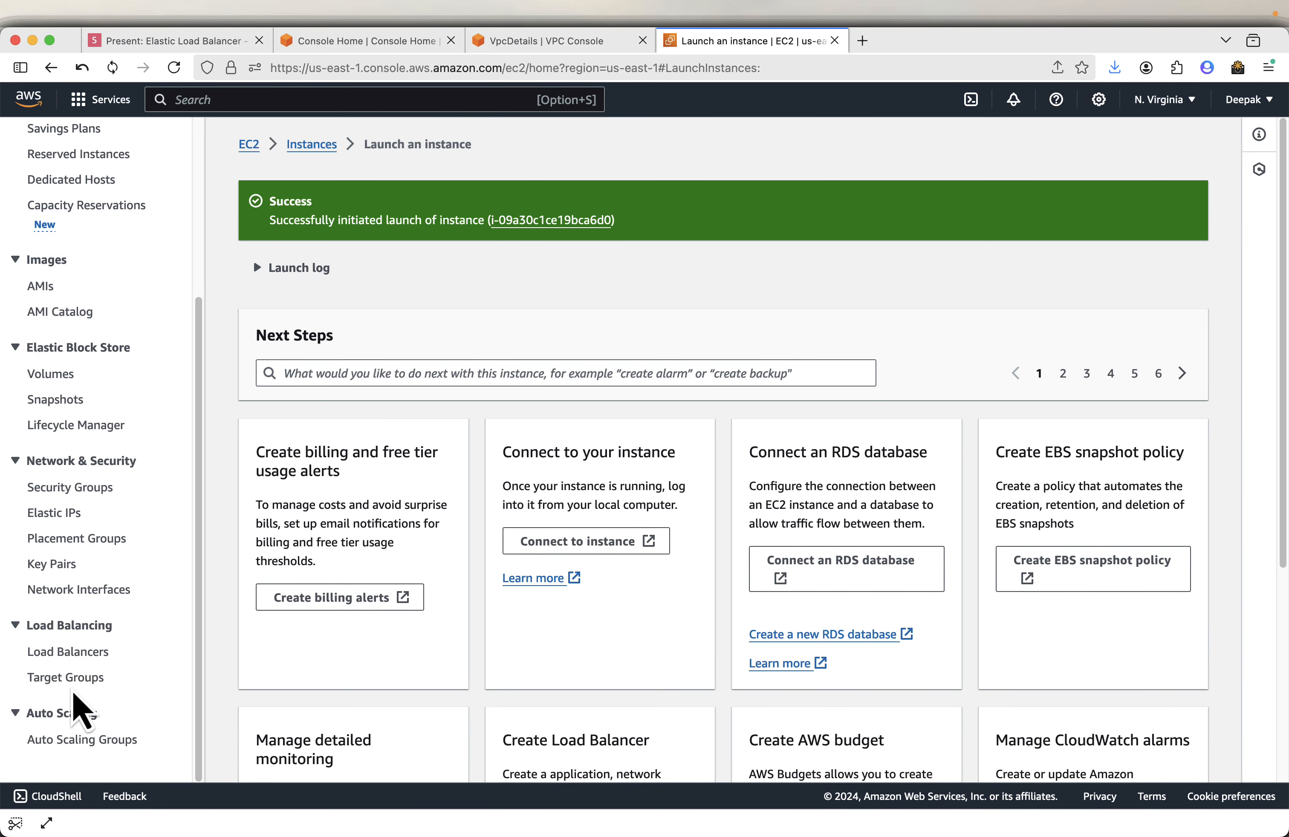
{"action": "right_click", "coordinate": [97, 652]}
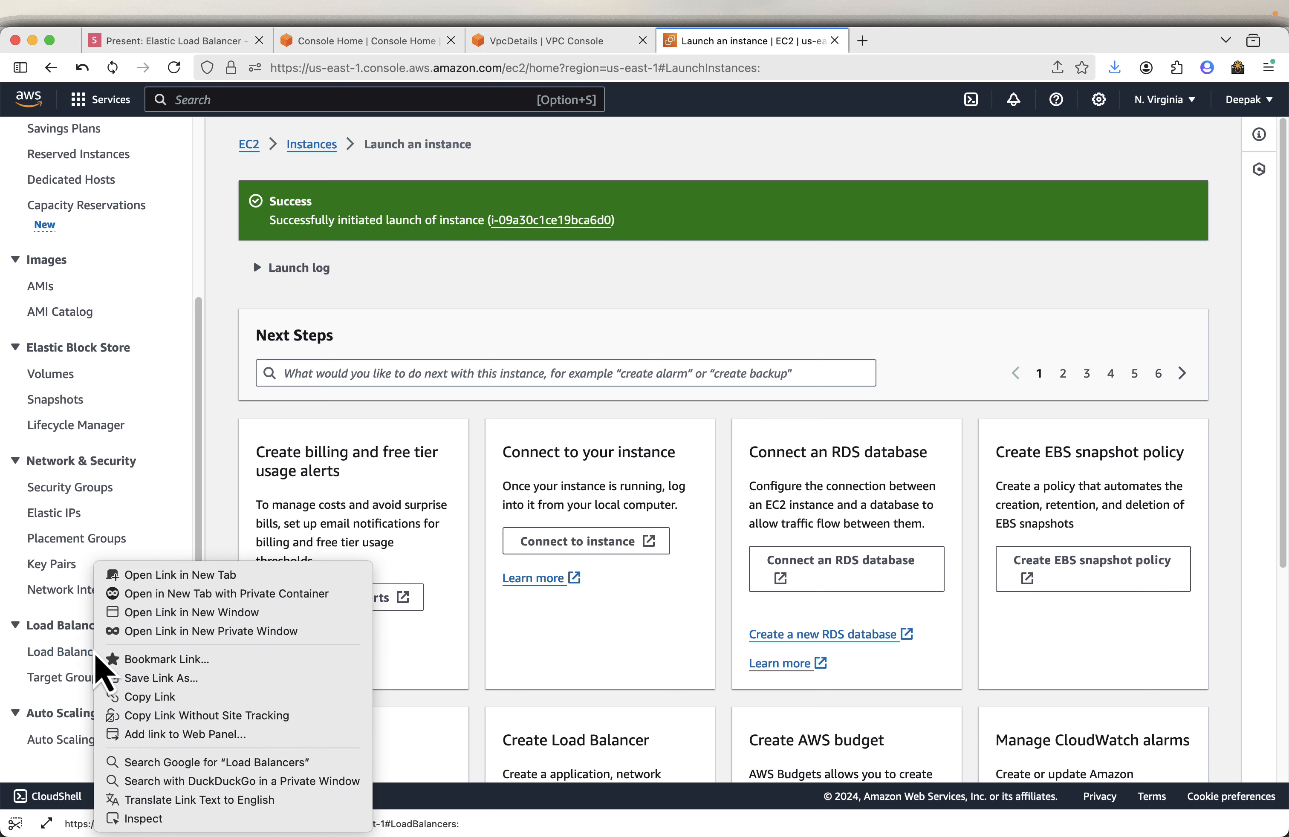
{"action": "left_click", "coordinate": [172, 575]}
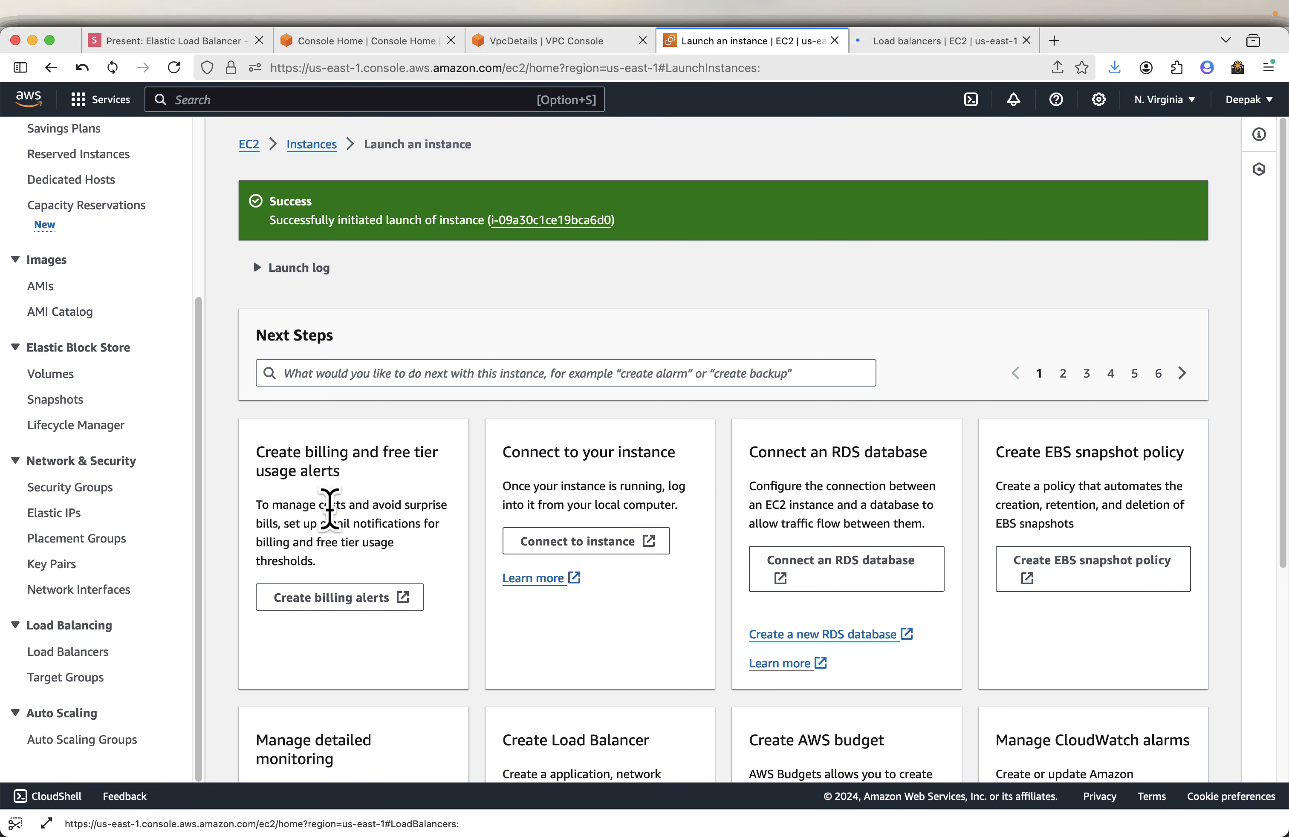
- Return to the Instances list and refresh it to check both instances
{"action": "left_click", "coordinate": [296, 146]}
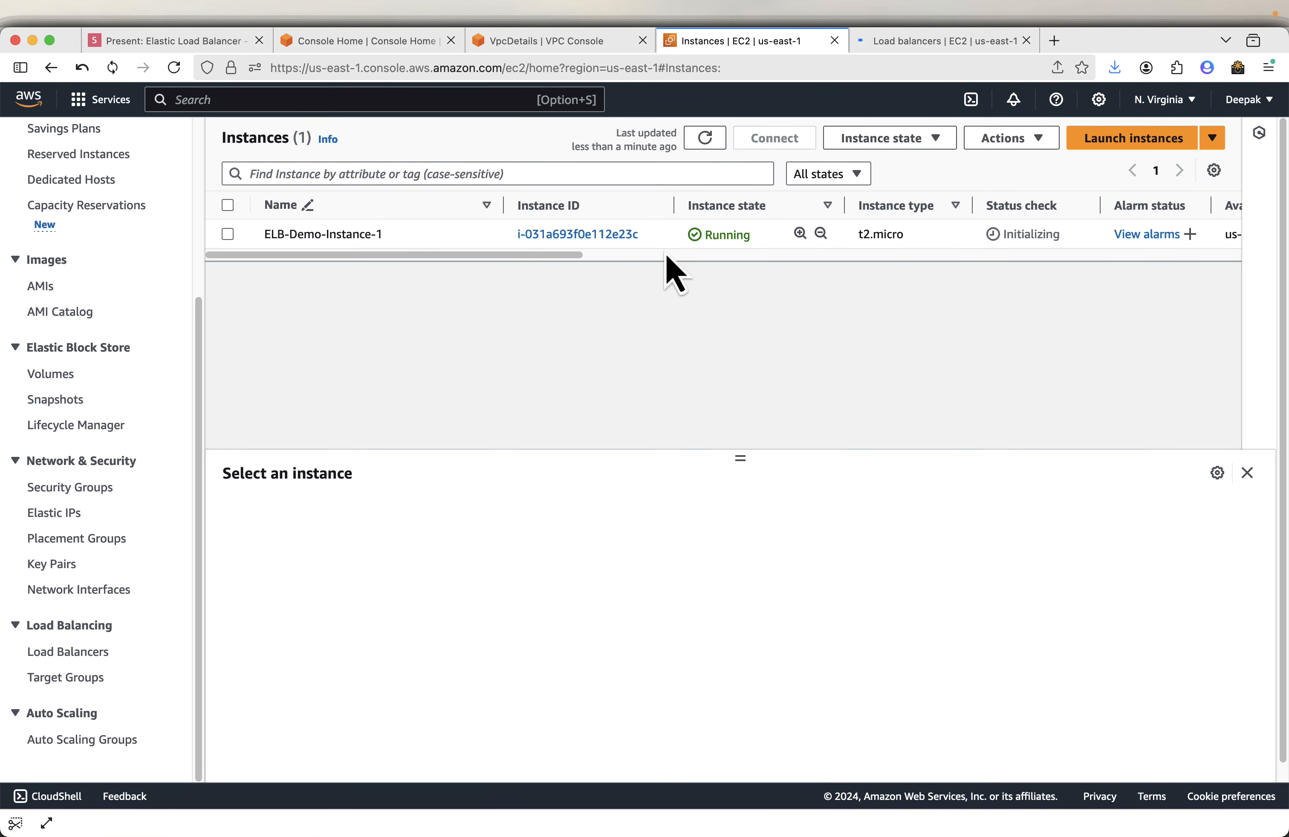
{"action": "left_click", "coordinate": [710, 140]}
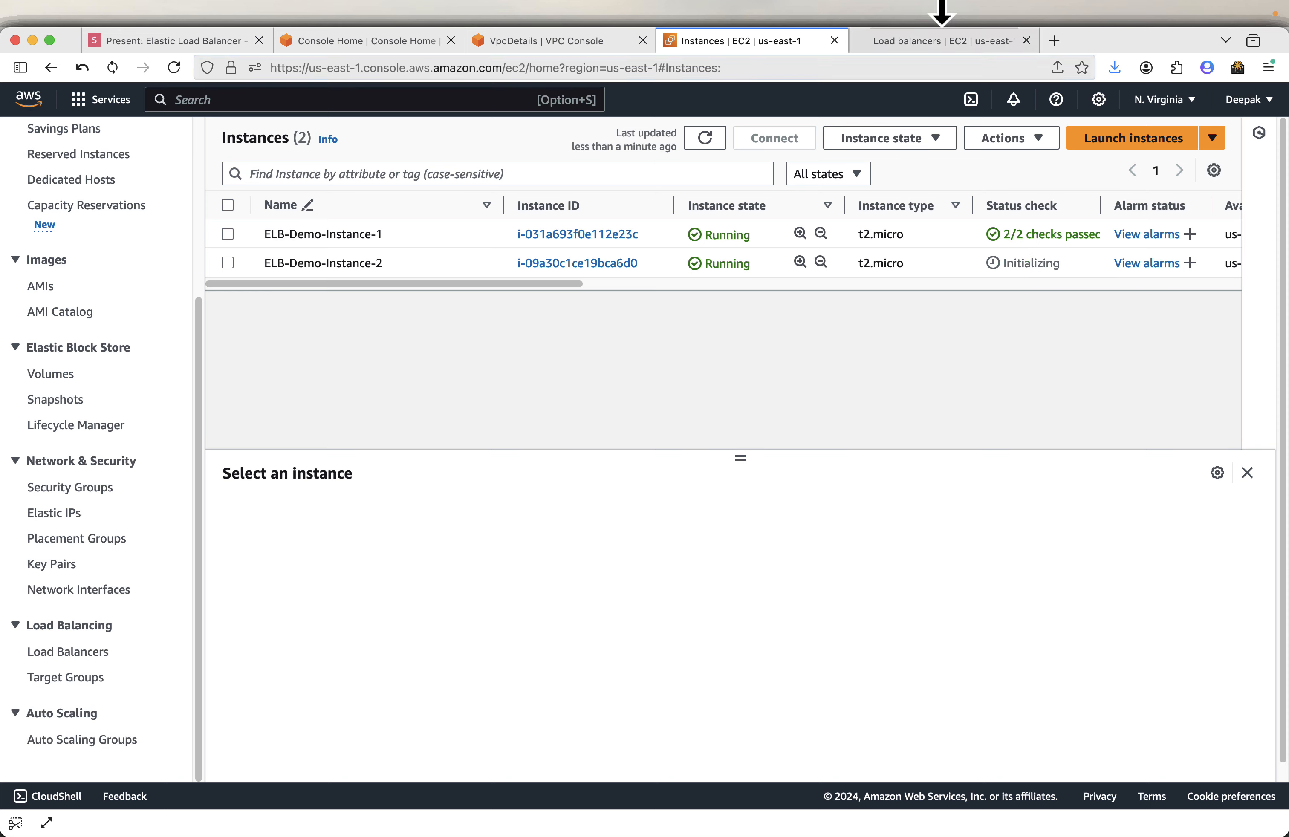
- Start creating a load balancer and choose the Application Load Balancer type
{"action": "left_click", "coordinate": [942, 45]}
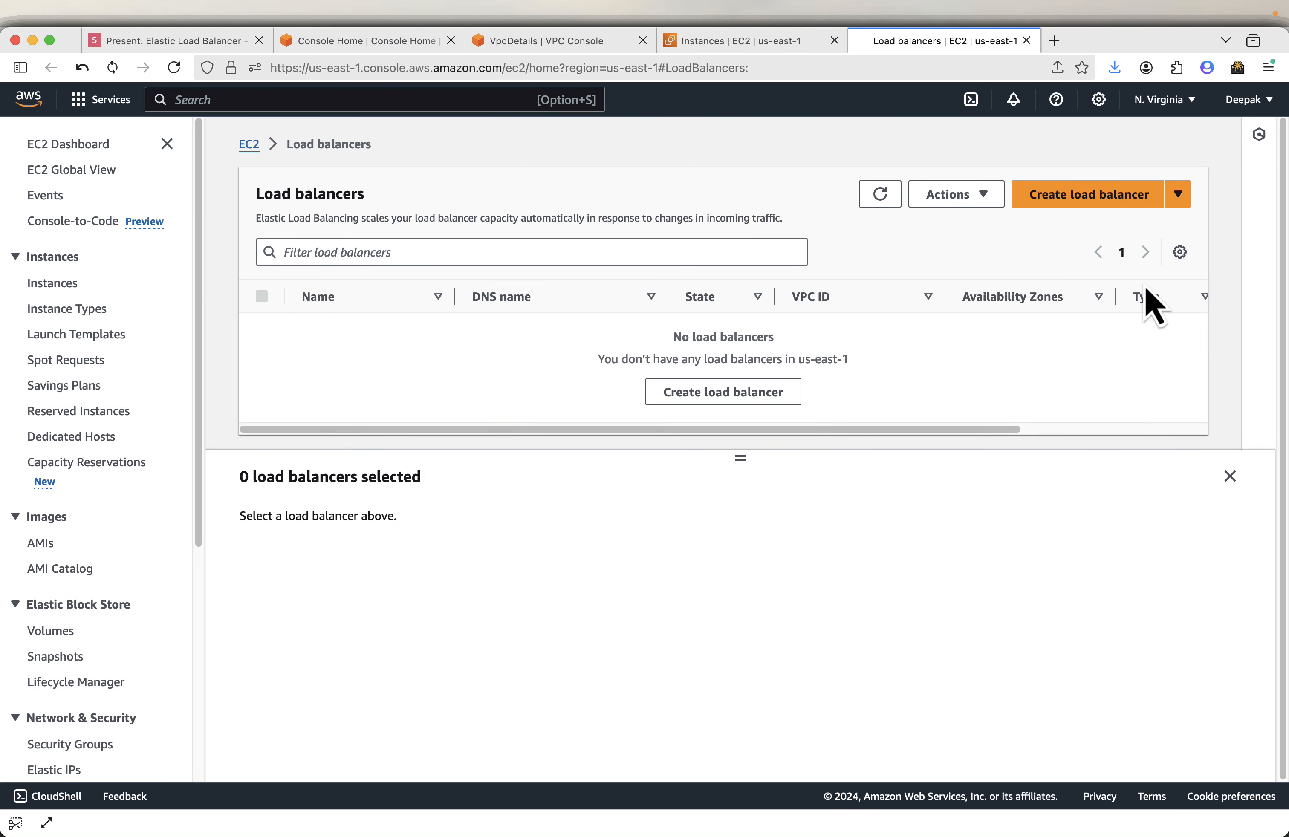
{"action": "left_click", "coordinate": [1084, 200]}
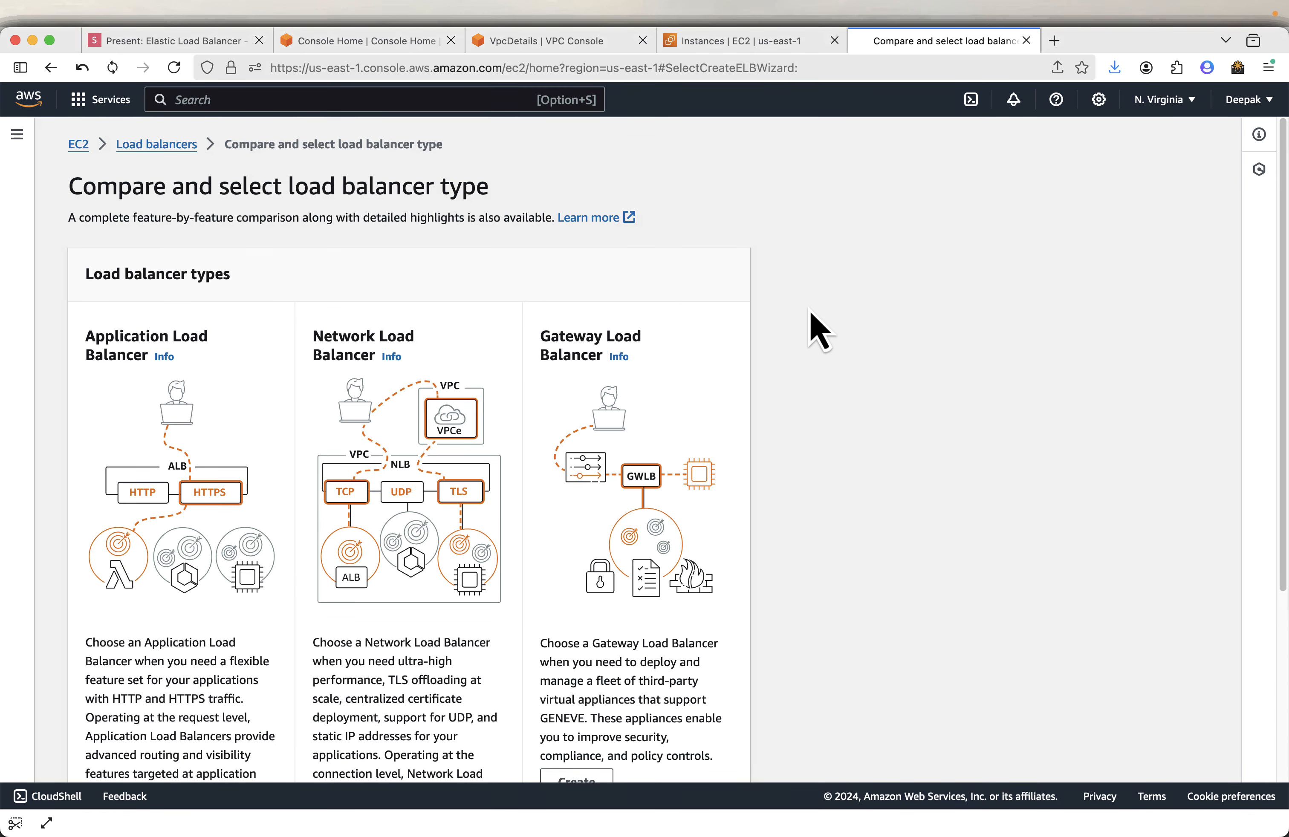
{"action": "scroll", "coordinate": [138, 449], "scroll_direction": "down", "scroll_amount": 5}
{"action": "scroll", "coordinate": [132, 429], "scroll_direction": "up", "scroll_amount": 3}
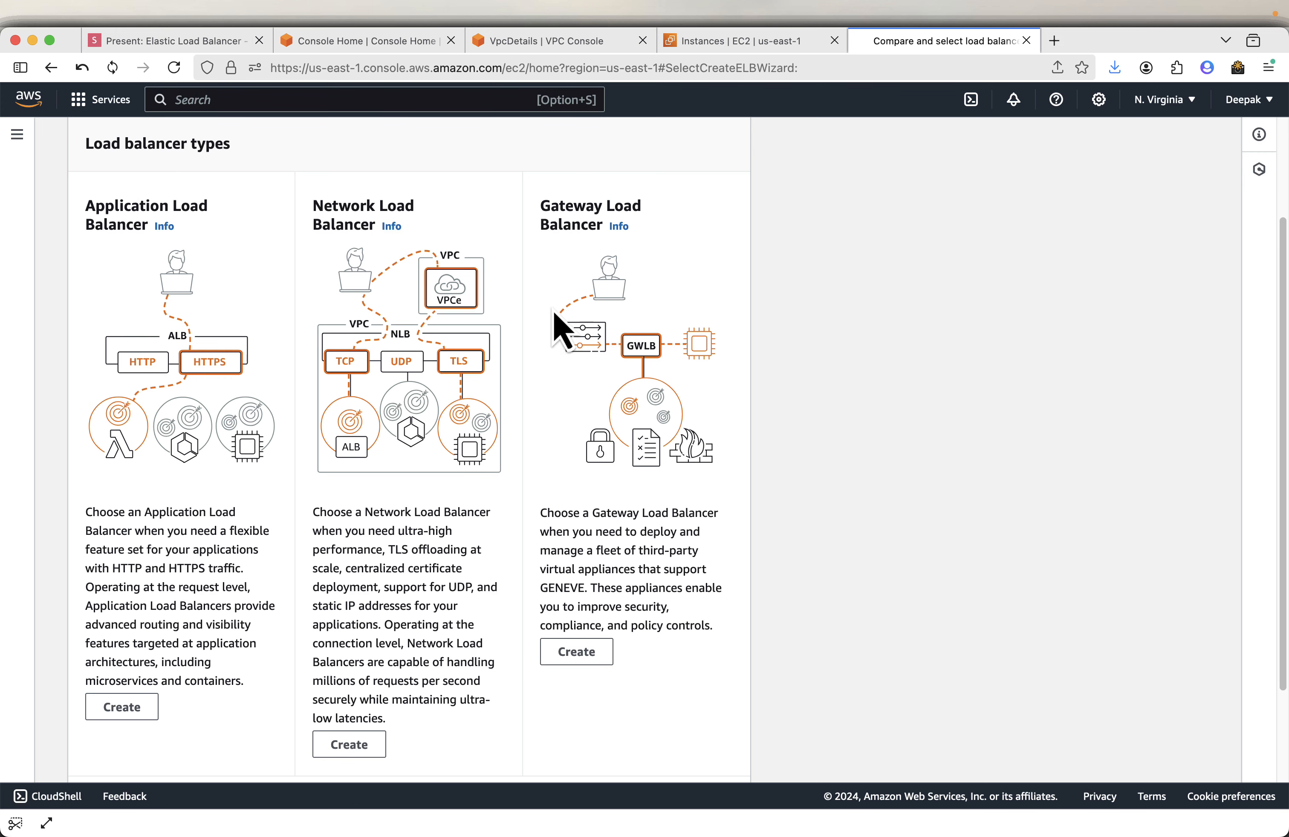
{"action": "scroll", "coordinate": [432, 484], "scroll_direction": "down", "scroll_amount": 3}
{"action": "left_click", "coordinate": [124, 587]}
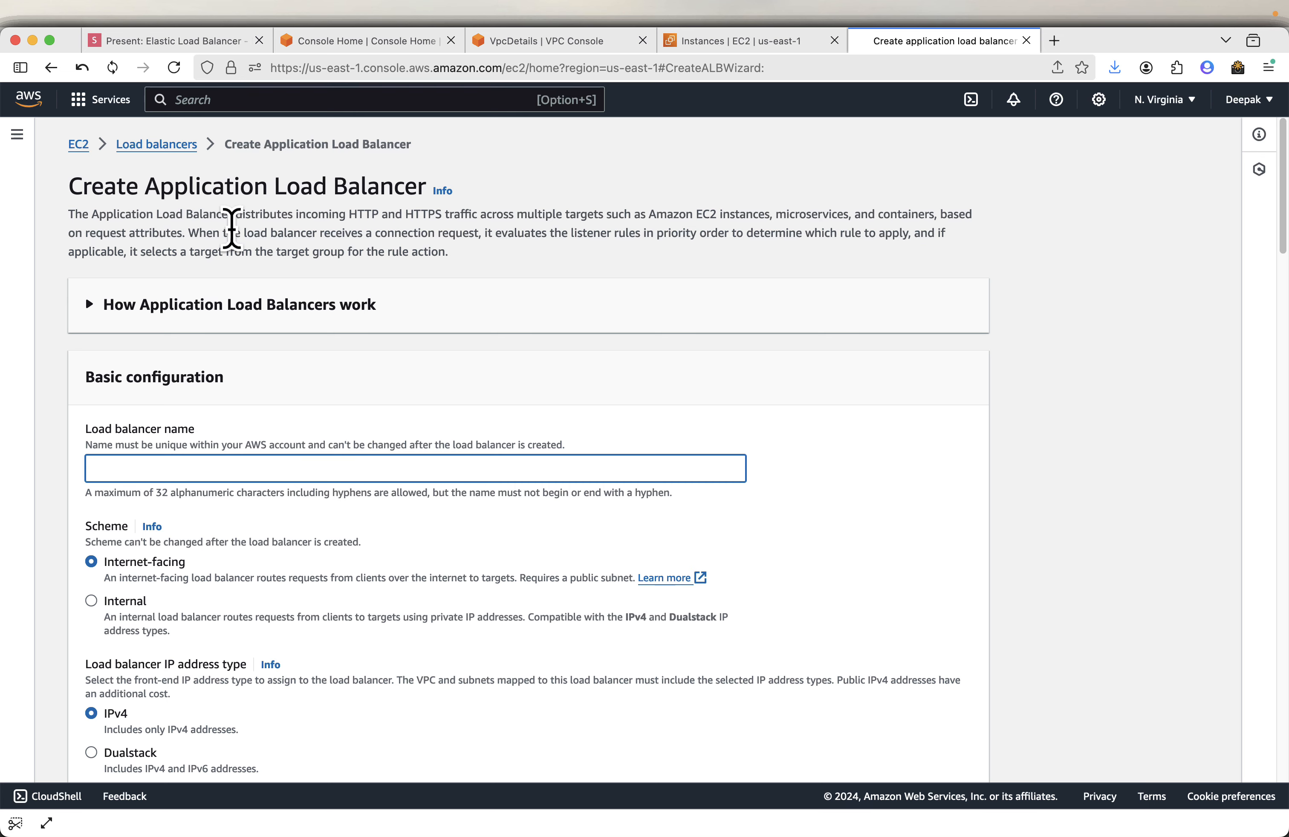
- Copy the load balancer name ELB-Demo-ALB from the next presentation slide
{"action": "left_click", "coordinate": [169, 46]}
{"action": "key", "text": "Right"}
{"action": "key", "text": "Right"}
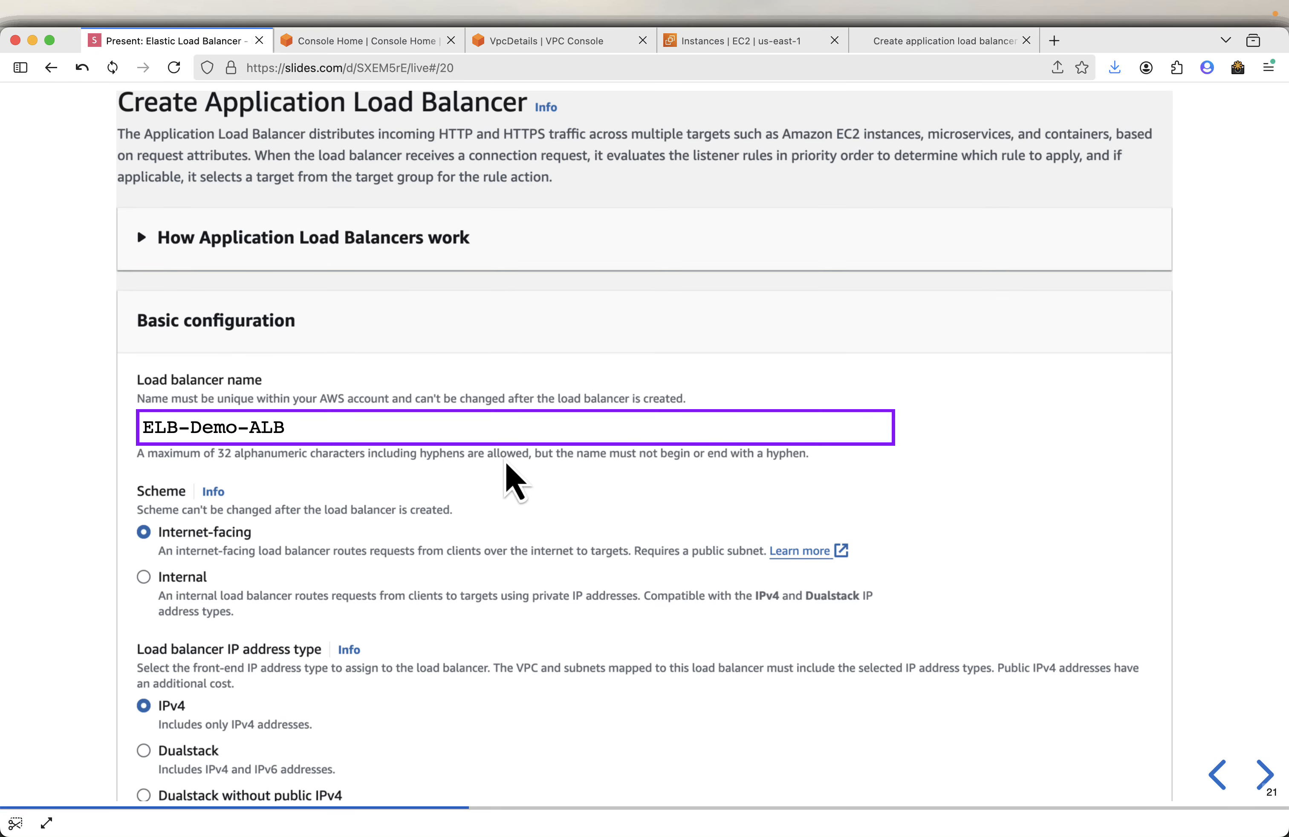
{"action": "left_click", "coordinate": [873, 425]}
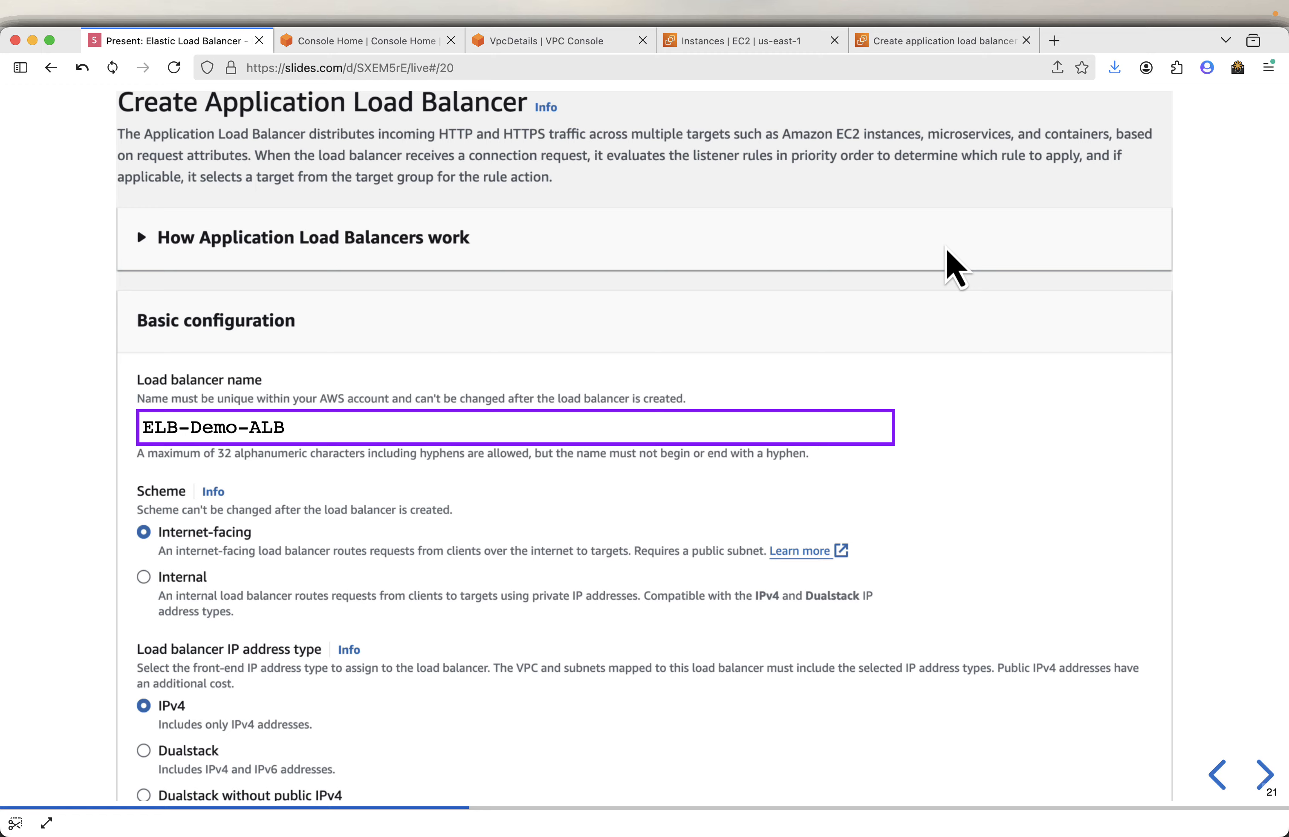
- Paste ELB-Demo-ALB as the load balancer name, keeping the Internet-facing scheme and IPv4 address type
{"action": "left_click", "coordinate": [949, 41]}
{"action": "right_click", "coordinate": [93, 465]}
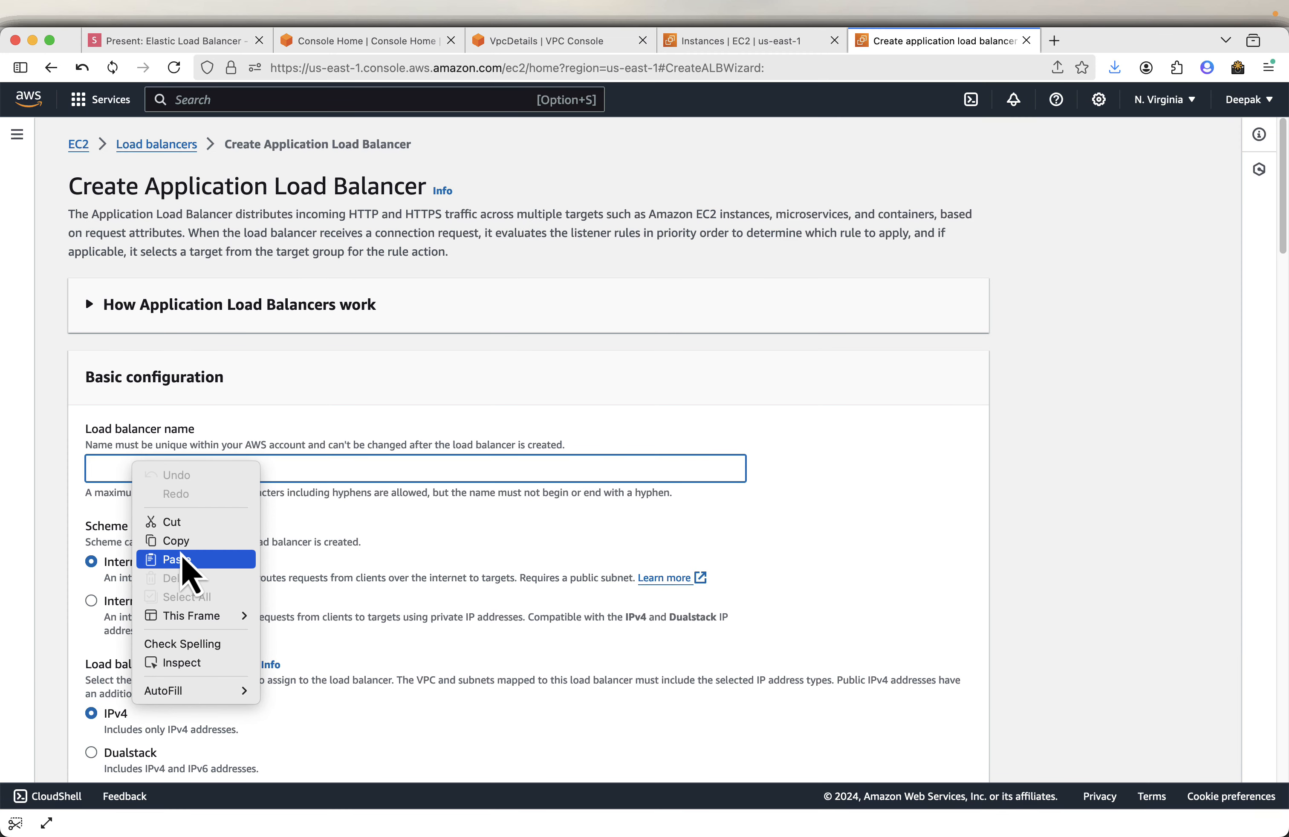
{"action": "left_click", "coordinate": [182, 563]}
{"action": "scroll", "coordinate": [979, 538], "scroll_direction": "down", "scroll_amount": 3}
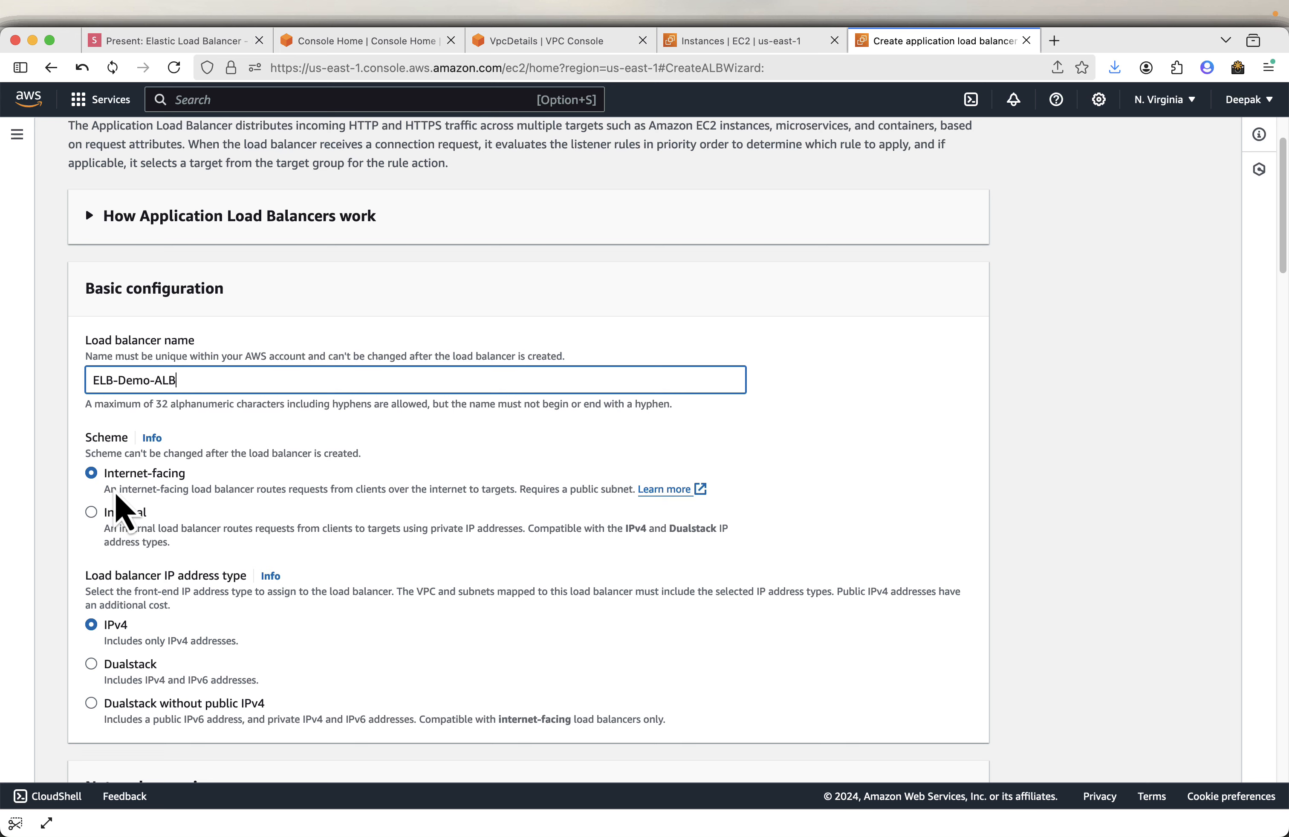
{"action": "scroll", "coordinate": [288, 506], "scroll_direction": "down", "scroll_amount": 1}
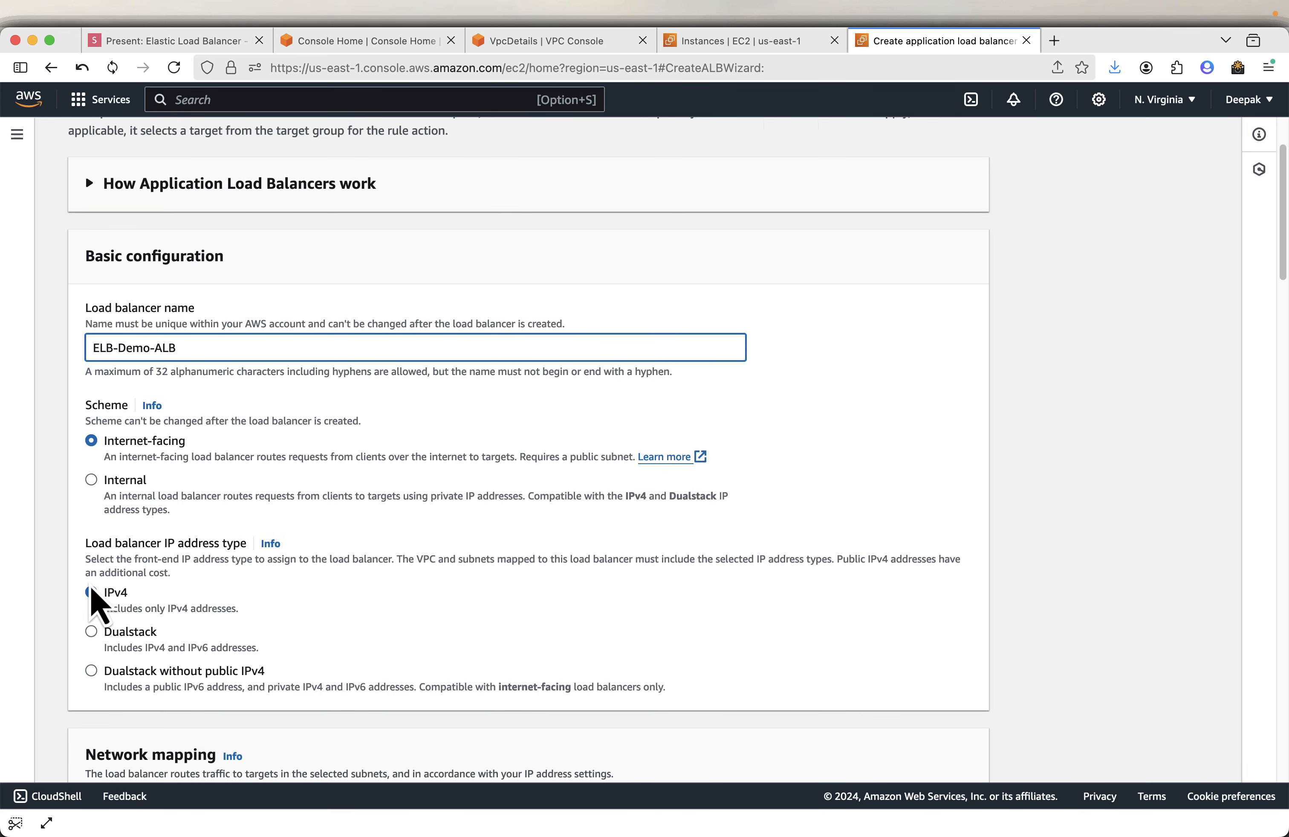
{"action": "scroll", "coordinate": [263, 615], "scroll_direction": "down", "scroll_amount": 7}
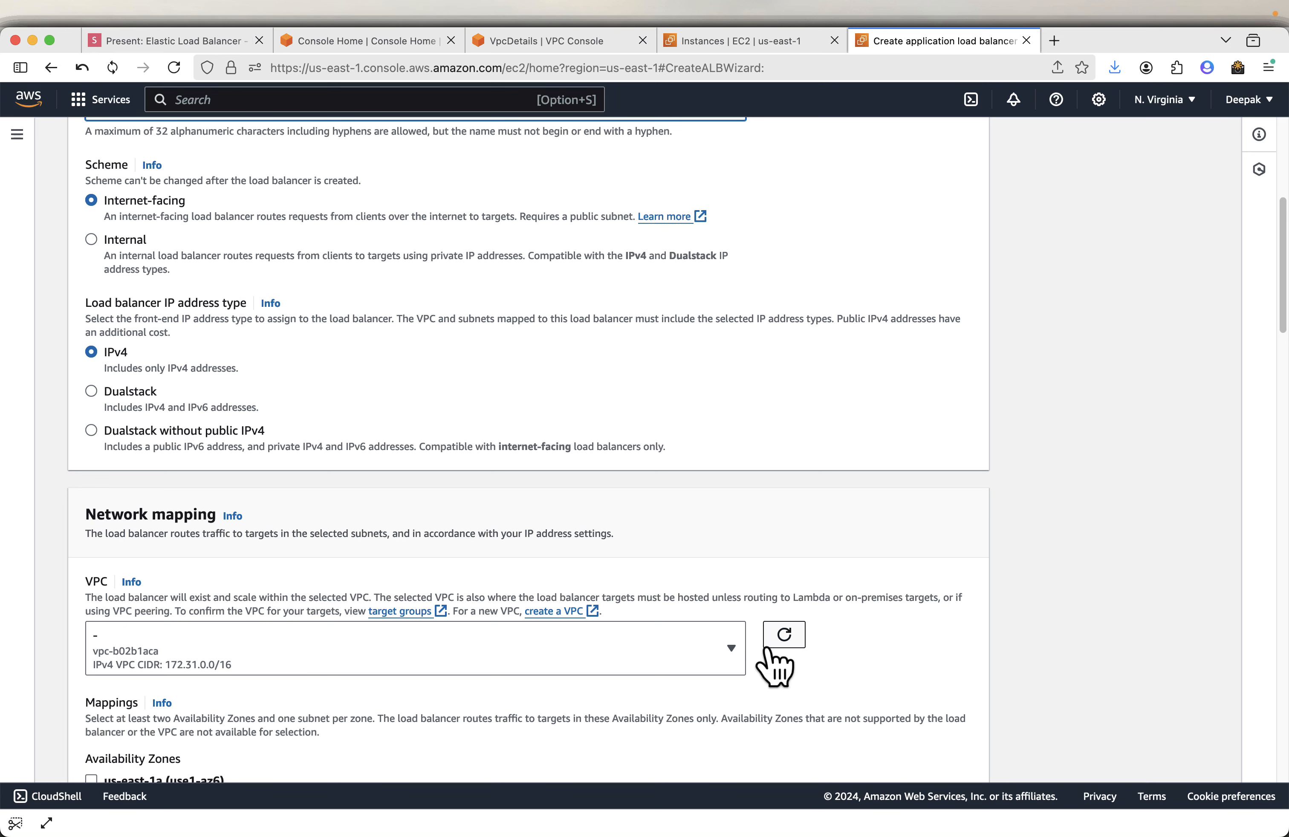
- Select project-vpc as the load balancer's VPC and enable the us-east-1a and us-east-1b availability zones
{"action": "left_click", "coordinate": [750, 669]}
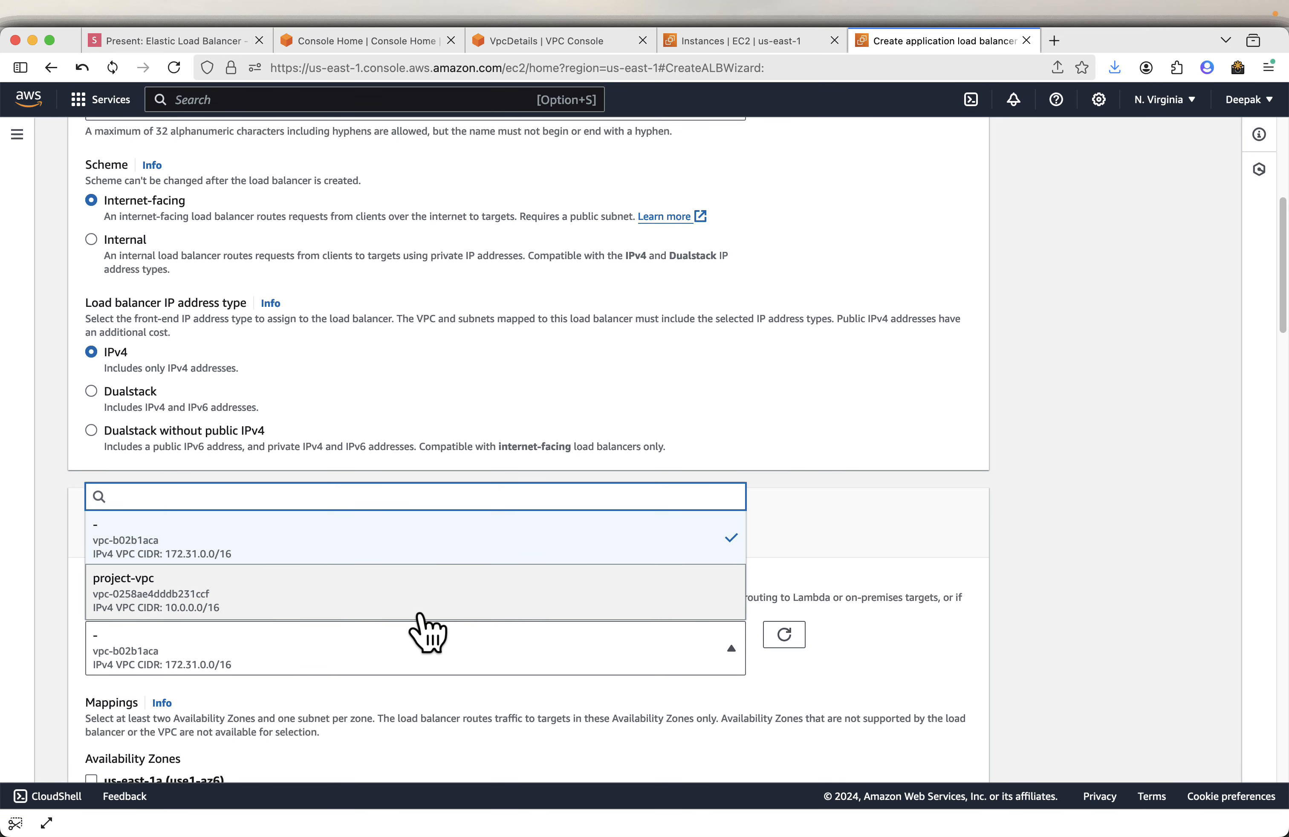
{"action": "left_click", "coordinate": [376, 606]}
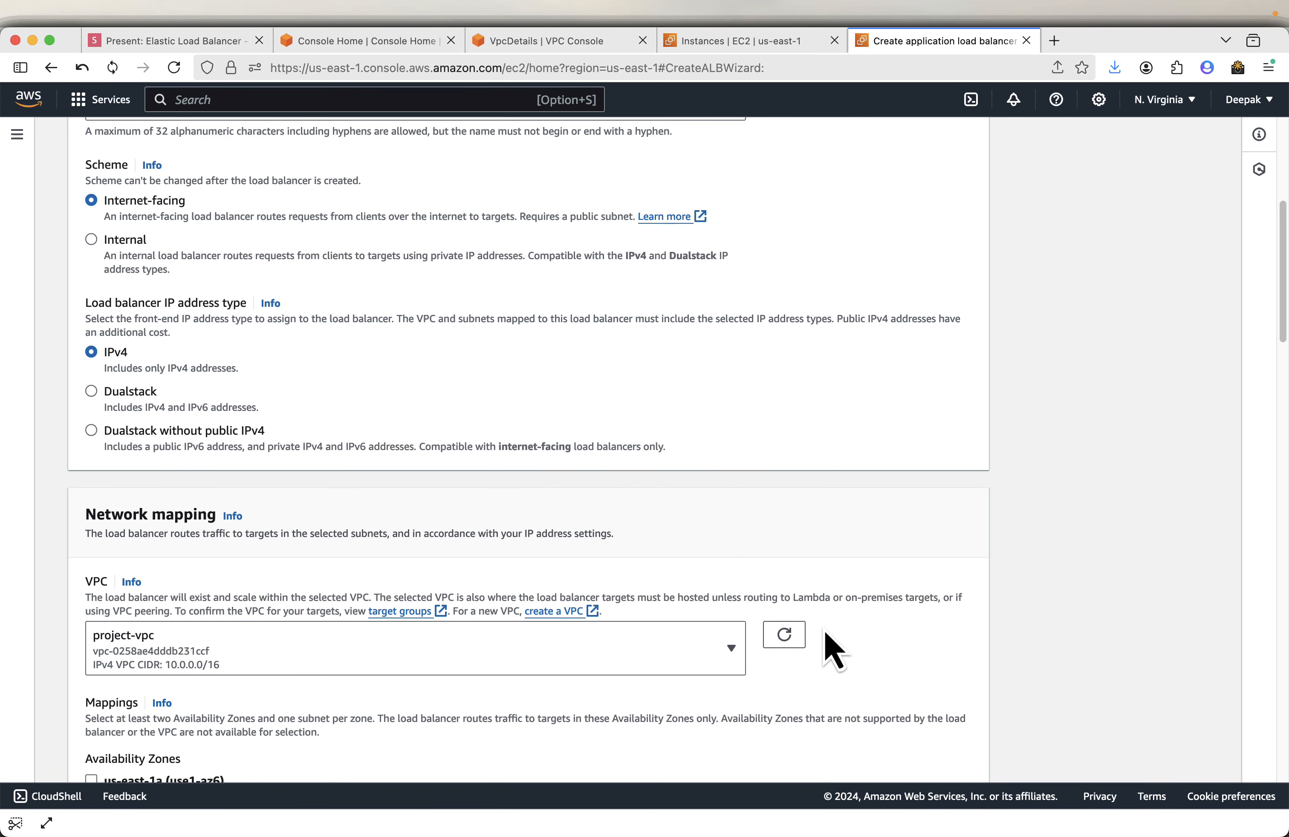
{"action": "scroll", "coordinate": [1012, 626], "scroll_direction": "down", "scroll_amount": 5}
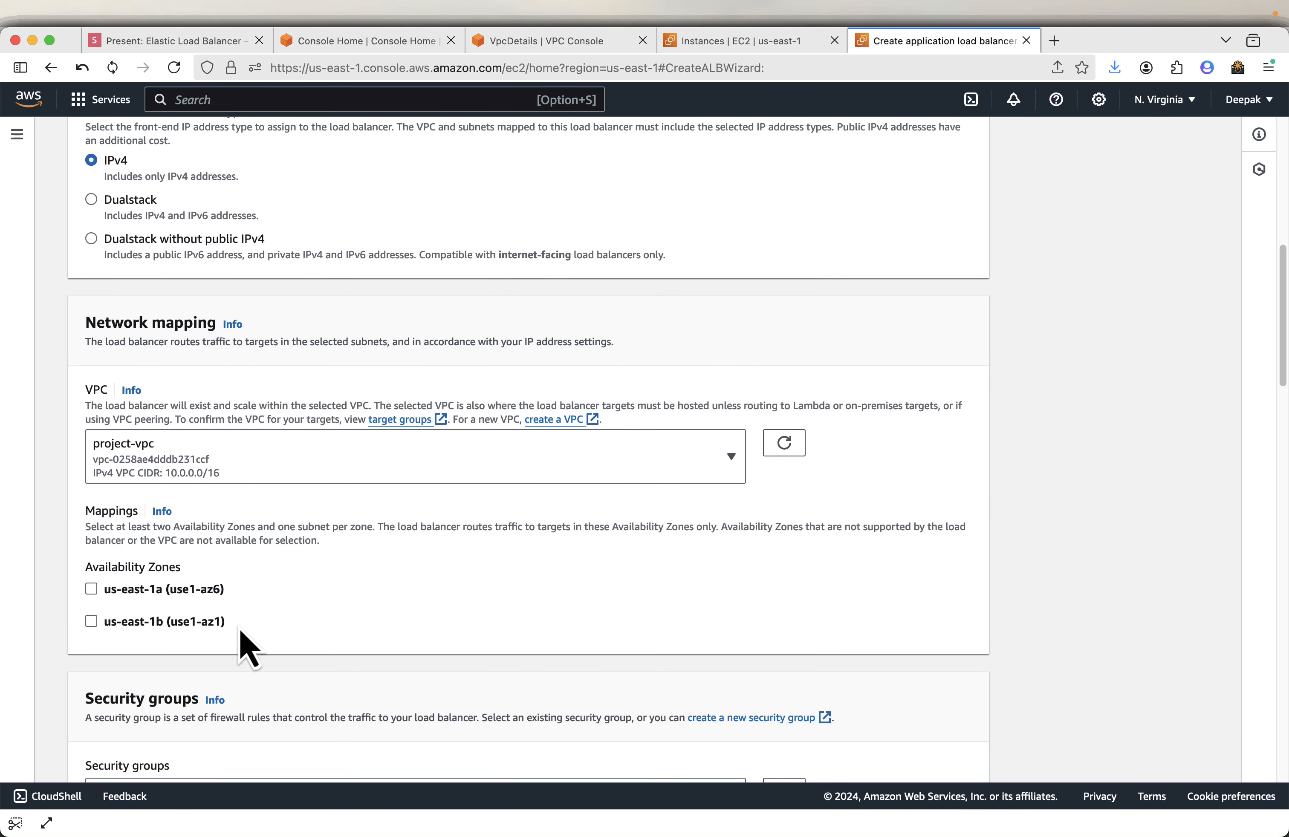
{"action": "left_click", "coordinate": [91, 590]}
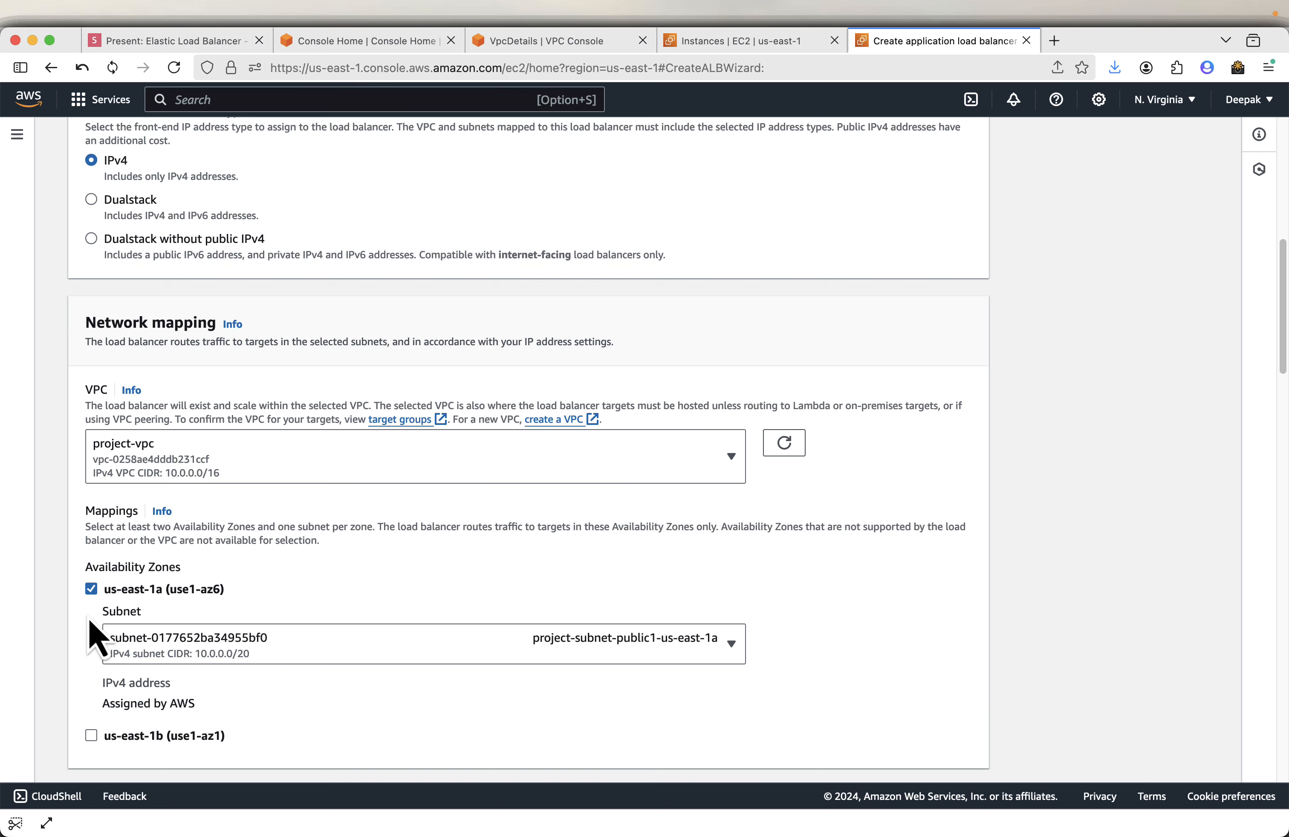
{"action": "scroll", "coordinate": [106, 680], "scroll_direction": "down", "scroll_amount": 1}
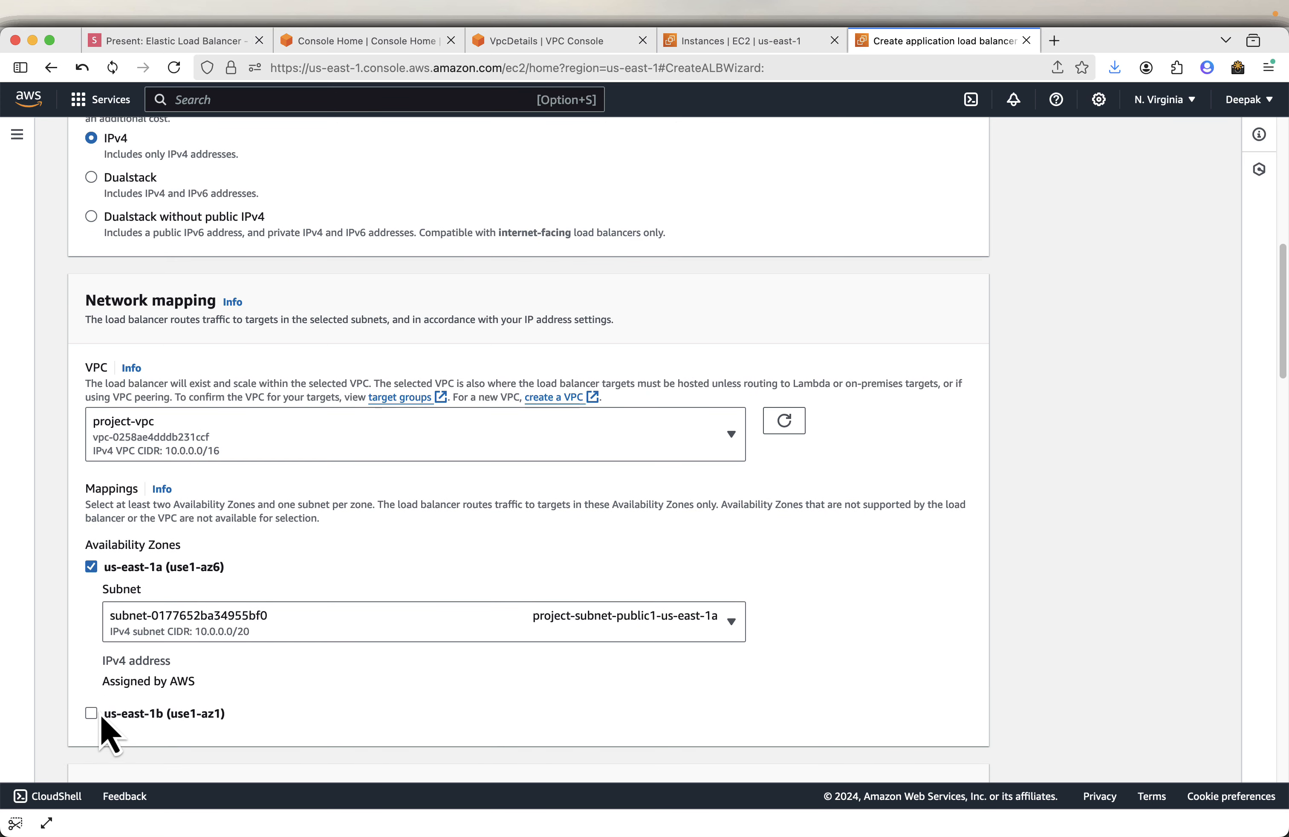
{"action": "left_click", "coordinate": [102, 717]}
- Check the public subnet assigned to each of the two availability zones
{"action": "scroll", "coordinate": [639, 610], "scroll_direction": "down", "scroll_amount": 1}
{"action": "left_click", "coordinate": [701, 594]}
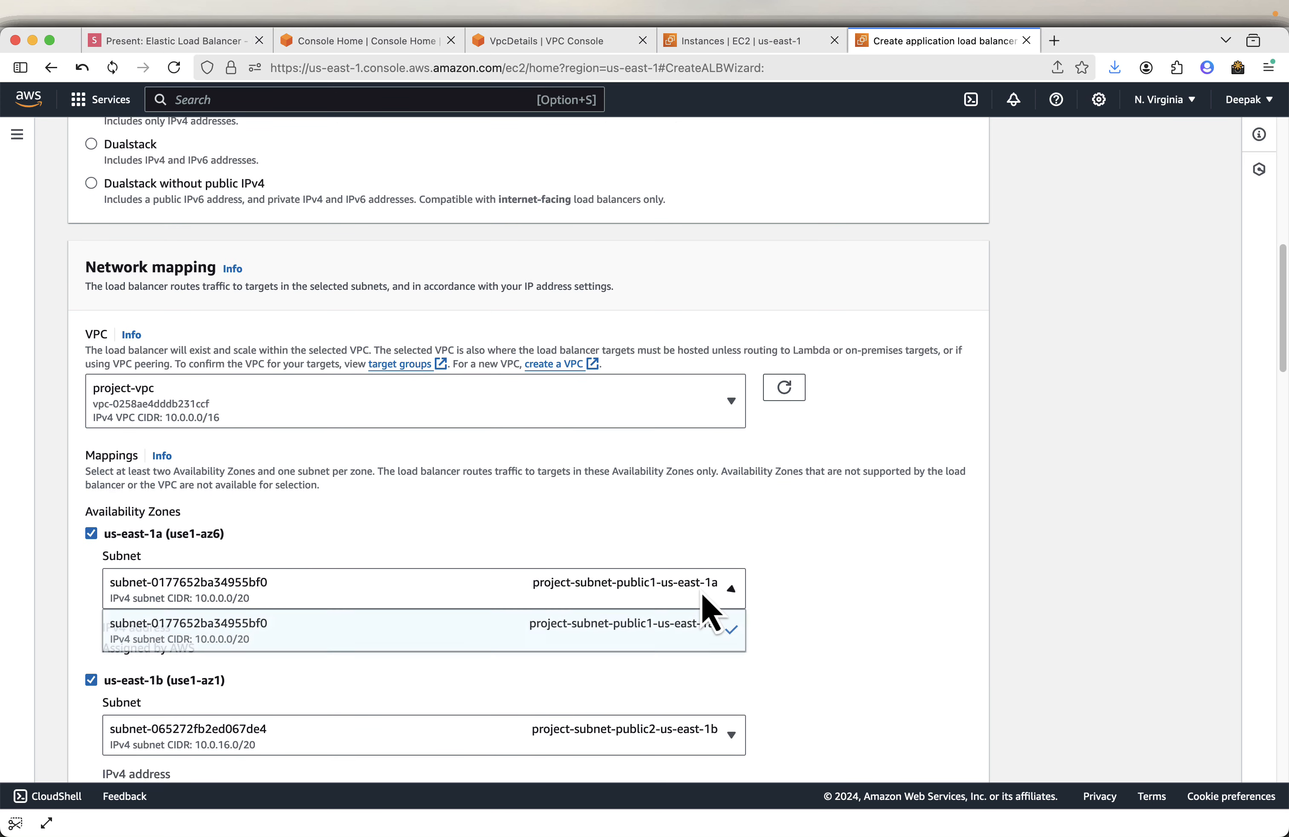
{"action": "left_click", "coordinate": [702, 595]}
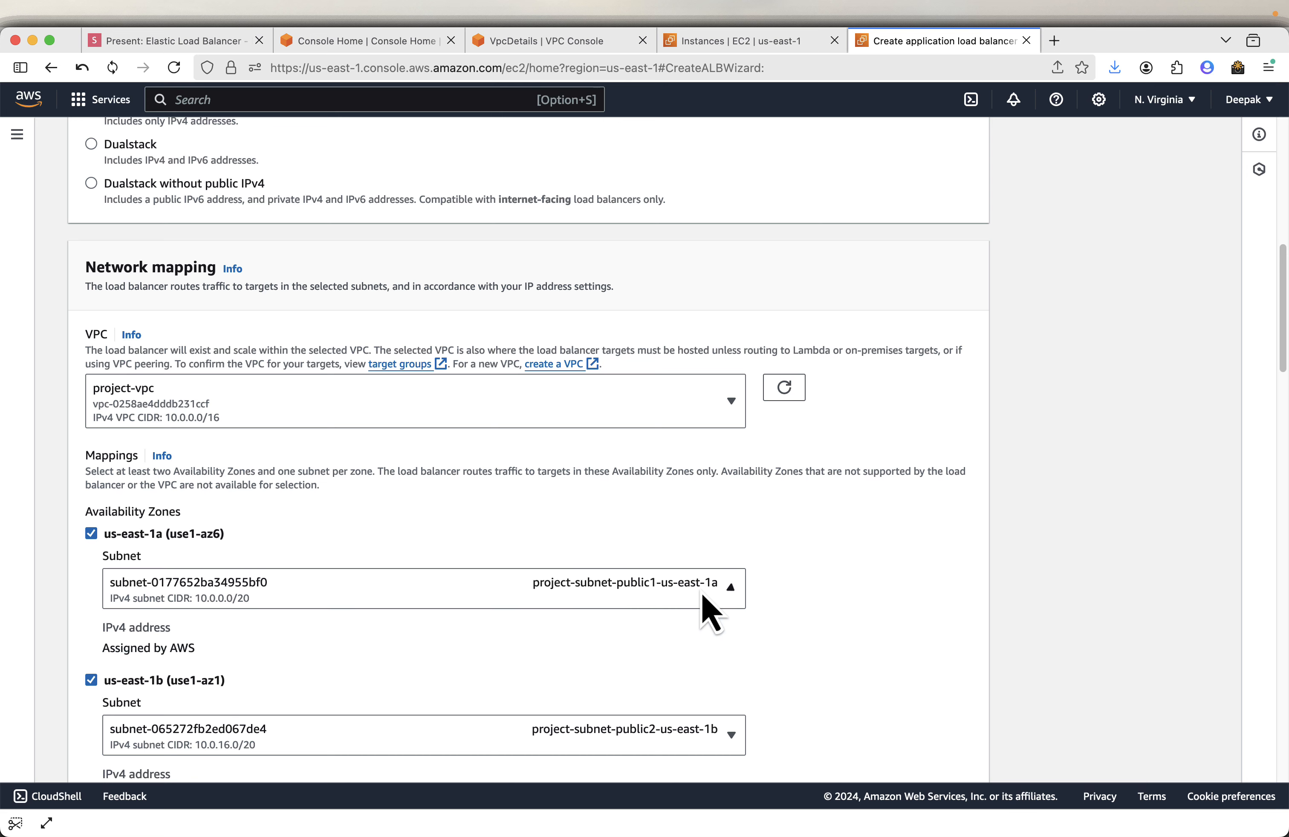
{"action": "scroll", "coordinate": [707, 711], "scroll_direction": "down", "scroll_amount": 4}
{"action": "left_click", "coordinate": [710, 629]}
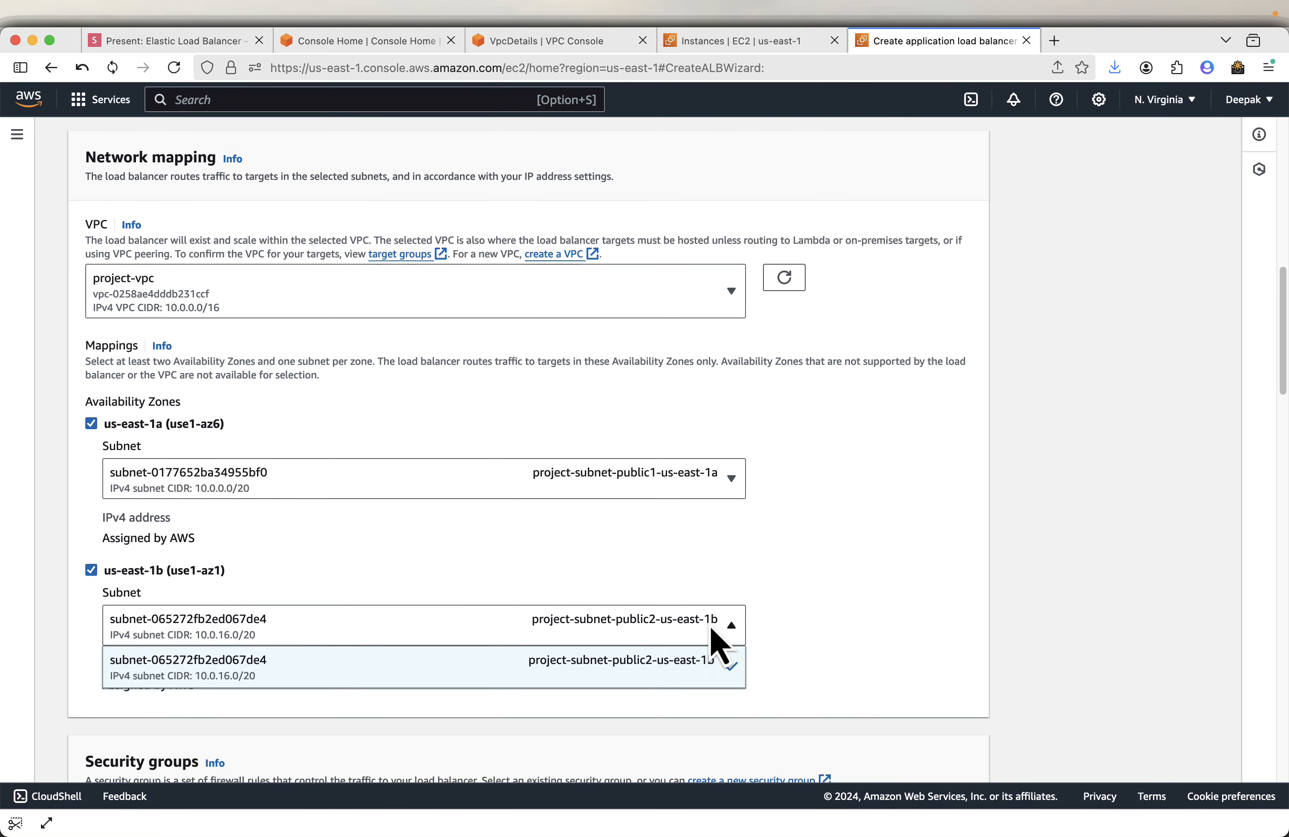
{"action": "left_click", "coordinate": [713, 630]}
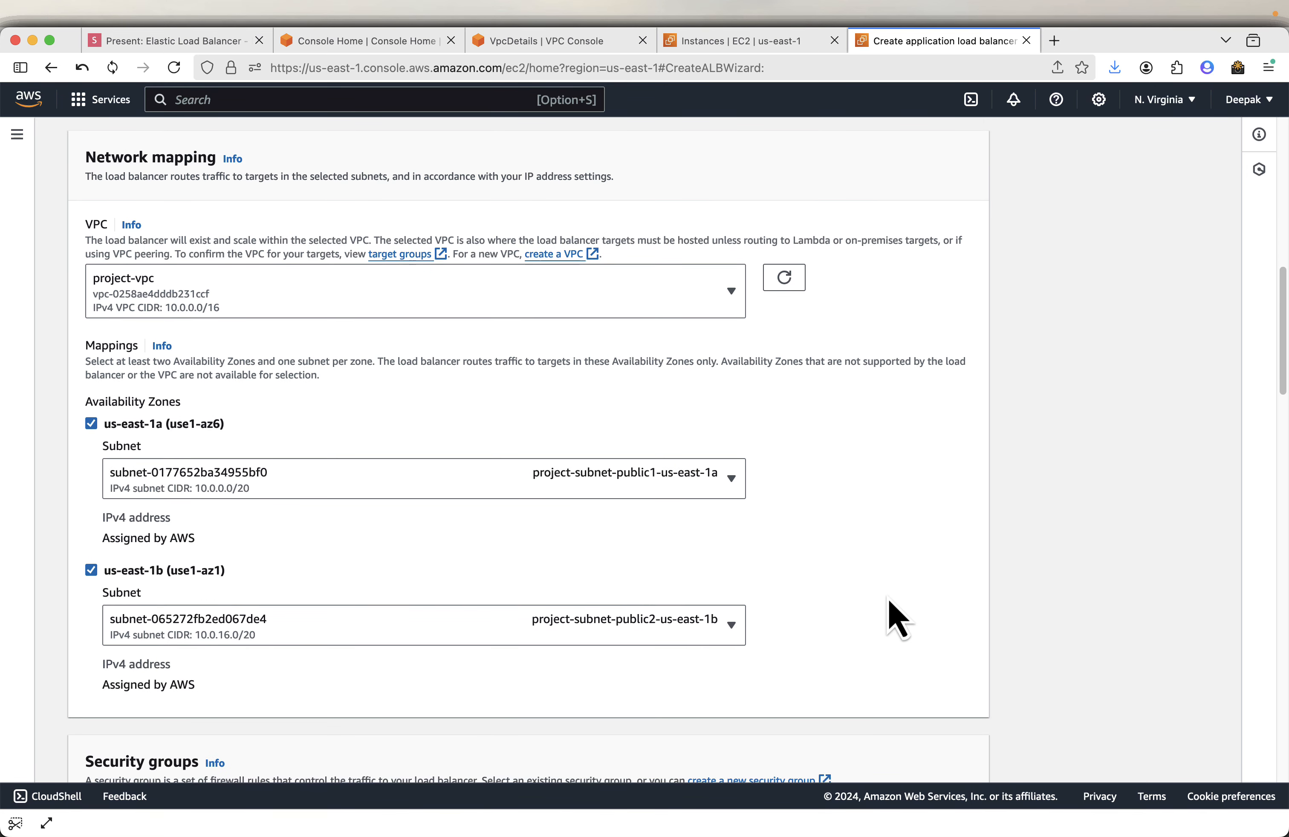
{"action": "scroll", "coordinate": [894, 612], "scroll_direction": "down", "scroll_amount": 5}
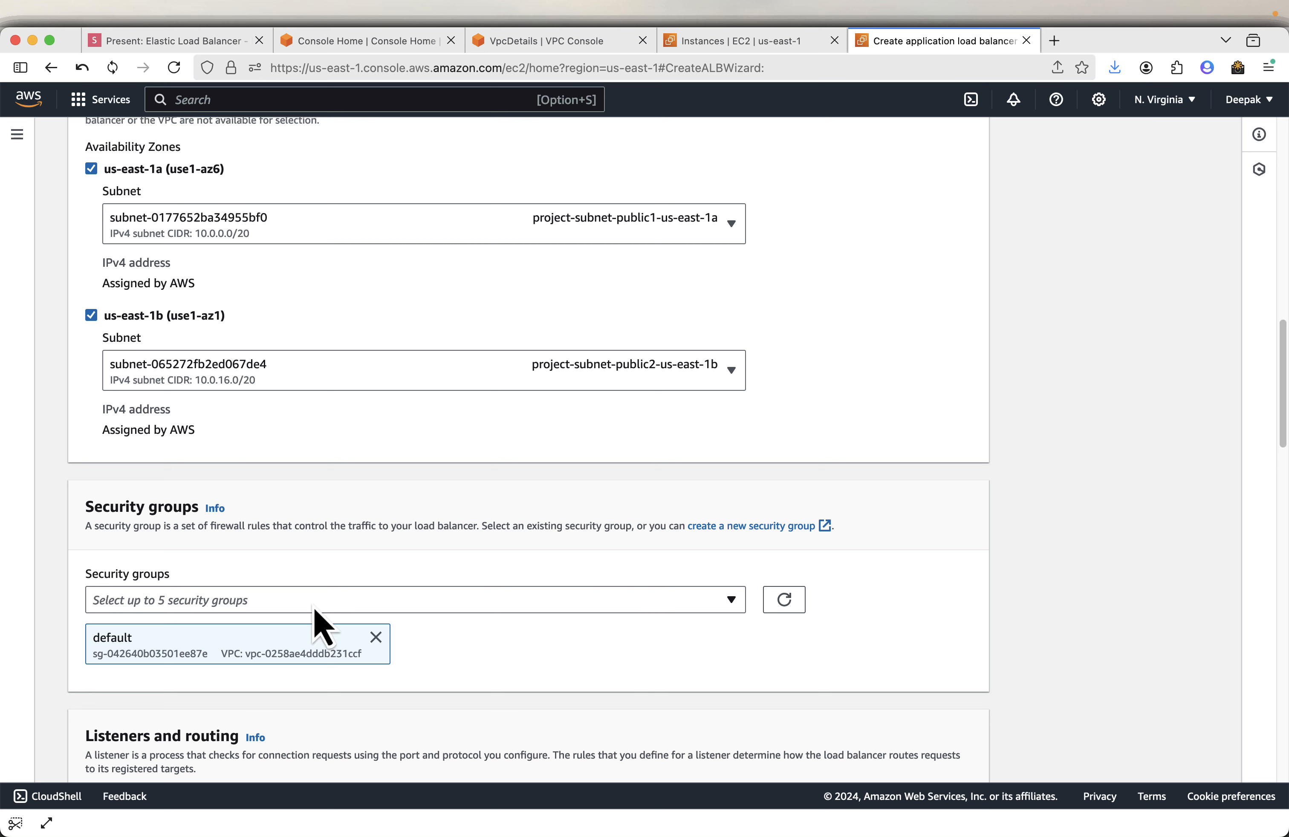
- Review the next presentation slides on network mapping and creating a security group
{"action": "left_click", "coordinate": [171, 49]}
{"action": "key", "text": "Right"}
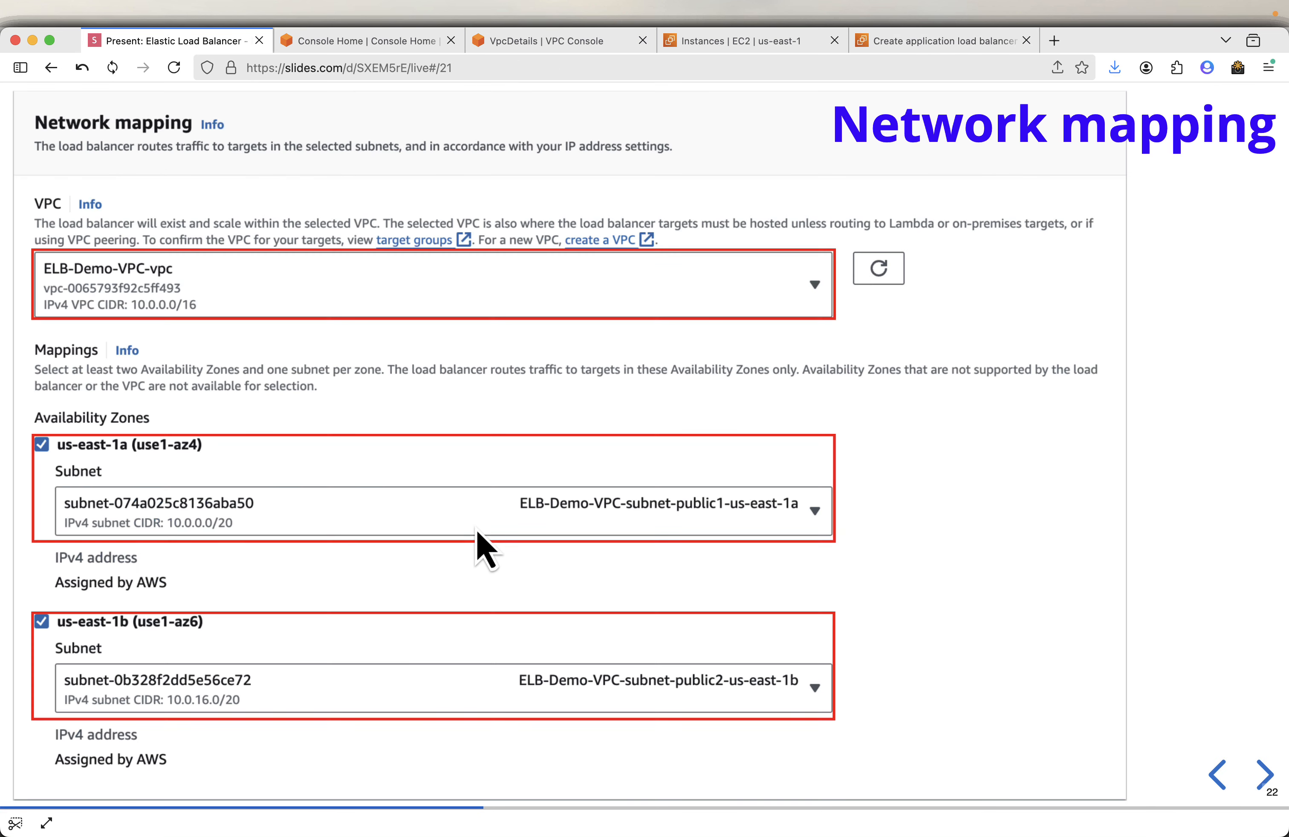
{"action": "key", "text": "Right"}
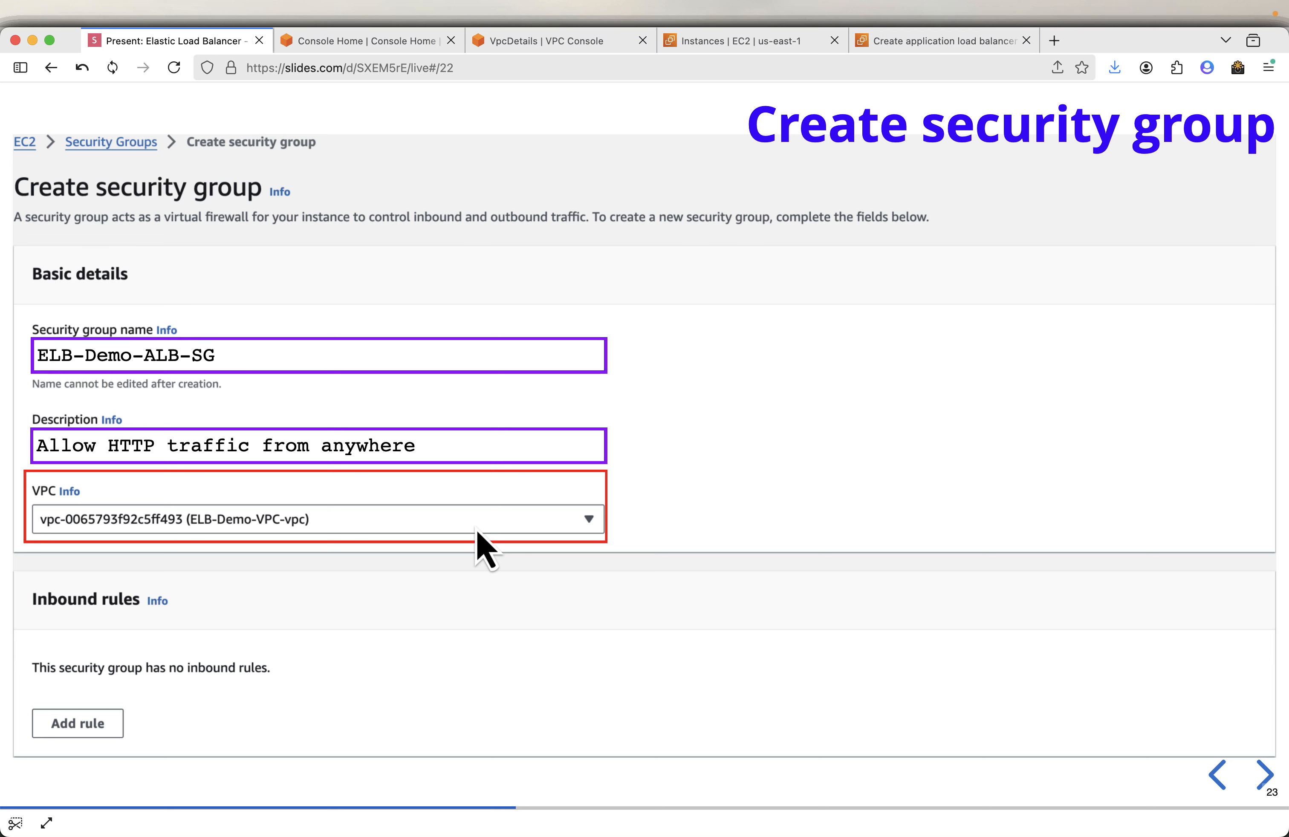
{"action": "left_click", "coordinate": [918, 64]}
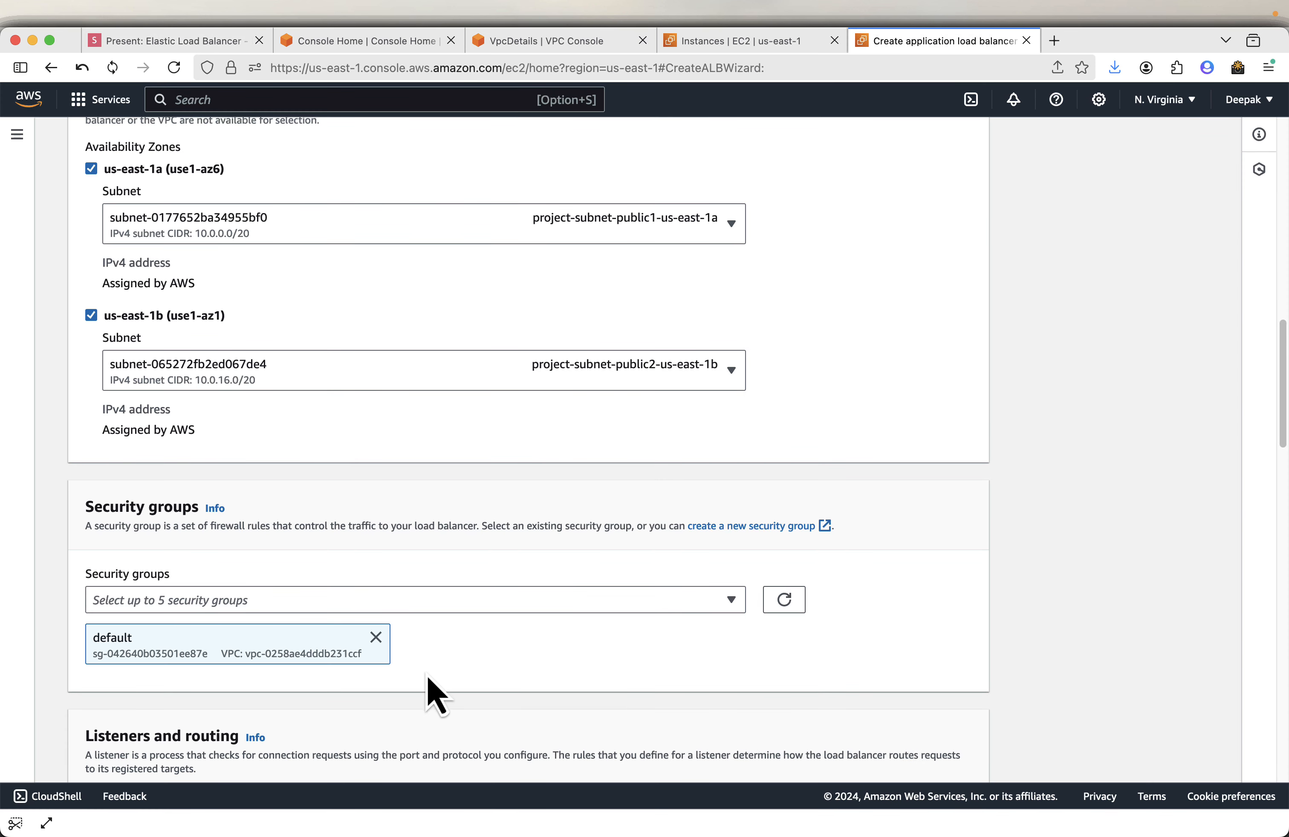
- Remove the default security group from the load balancer and start creating a new security group
{"action": "left_click", "coordinate": [376, 638]}
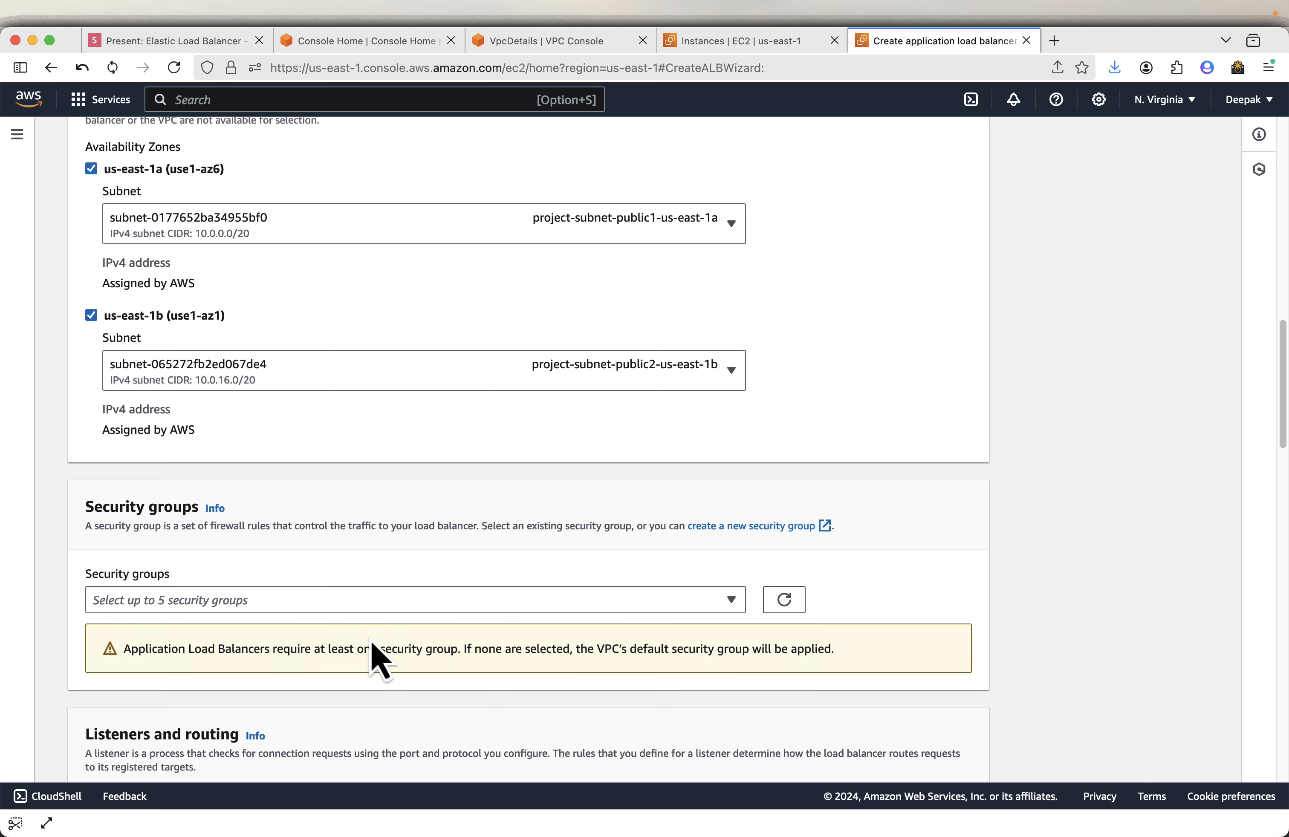
{"action": "left_click", "coordinate": [736, 527]}
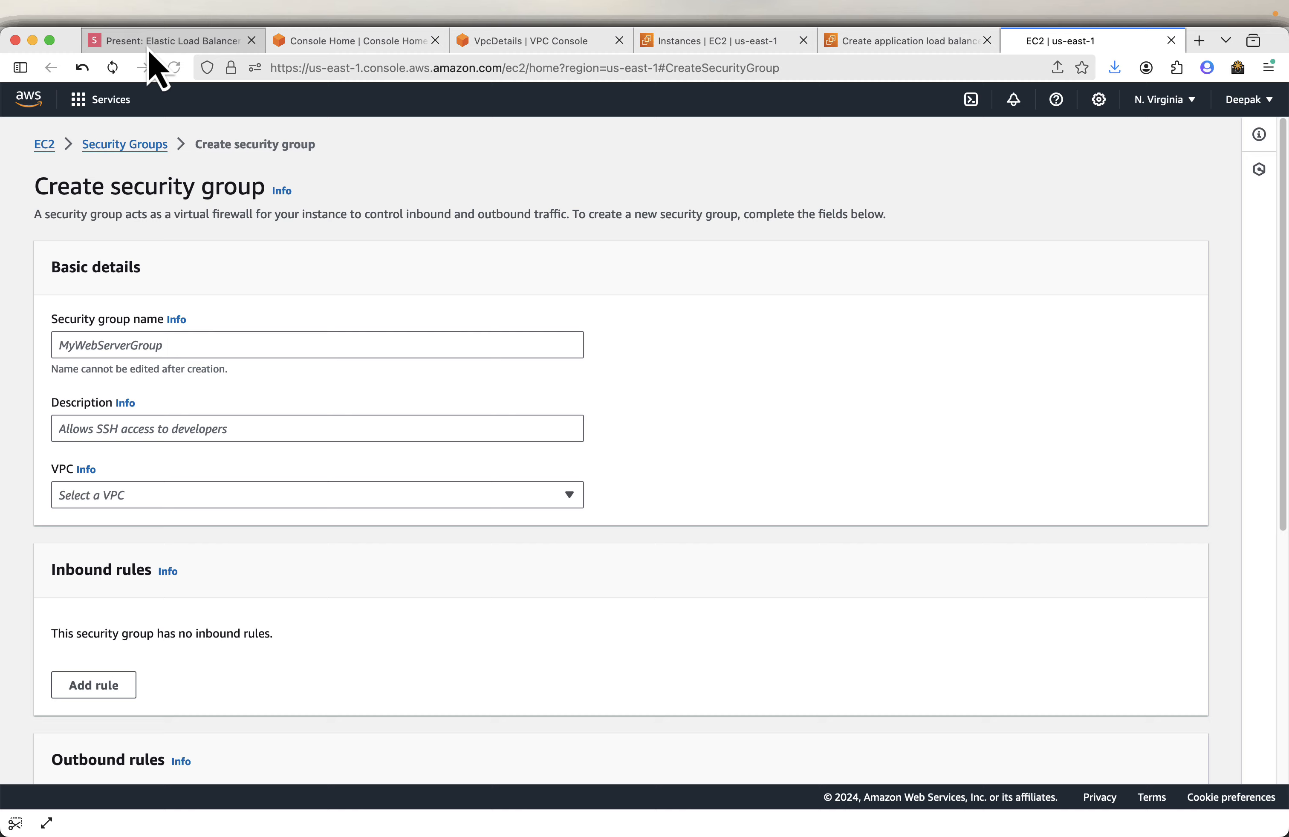
- Copy ELB-Demo-ALB-SG from the slide and paste it as the new security group's name
{"action": "left_click", "coordinate": [150, 49]}
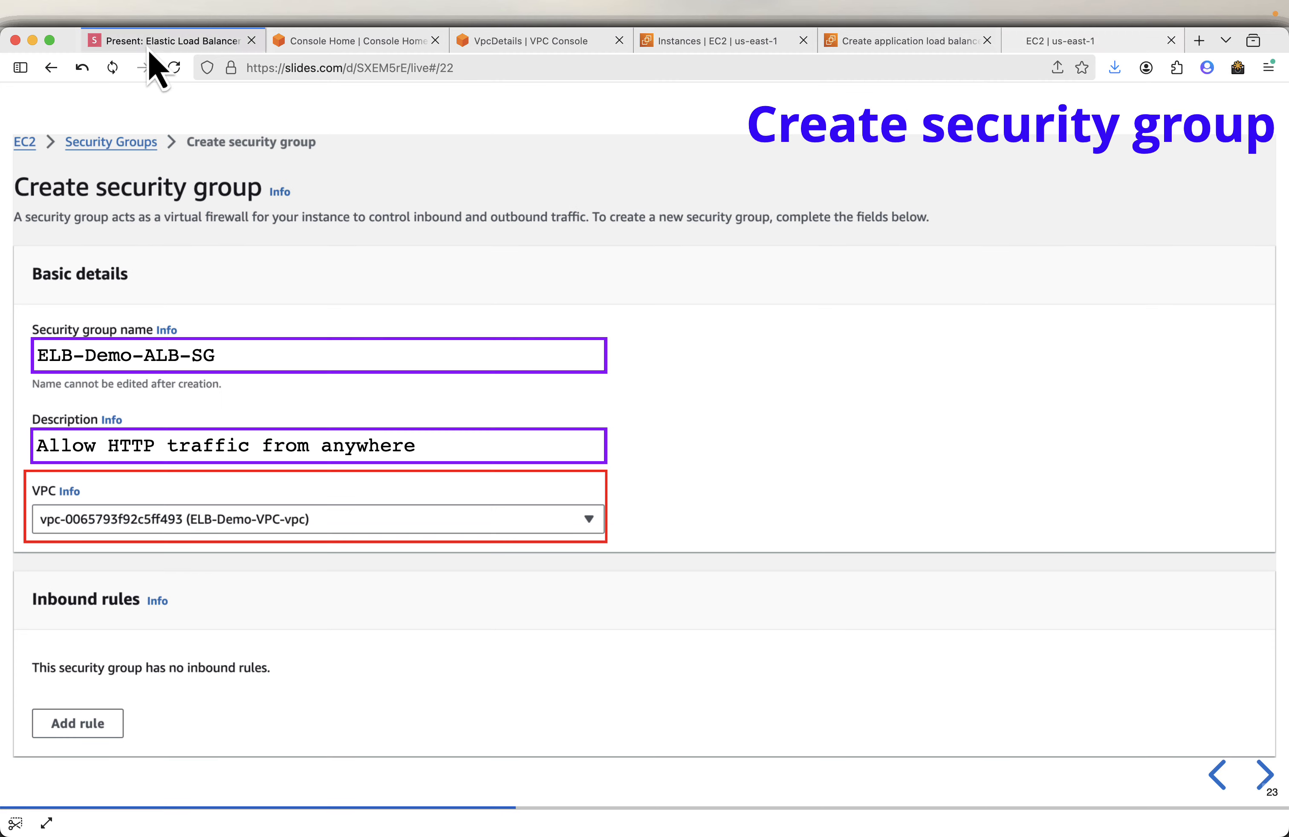
{"action": "left_click", "coordinate": [592, 352]}
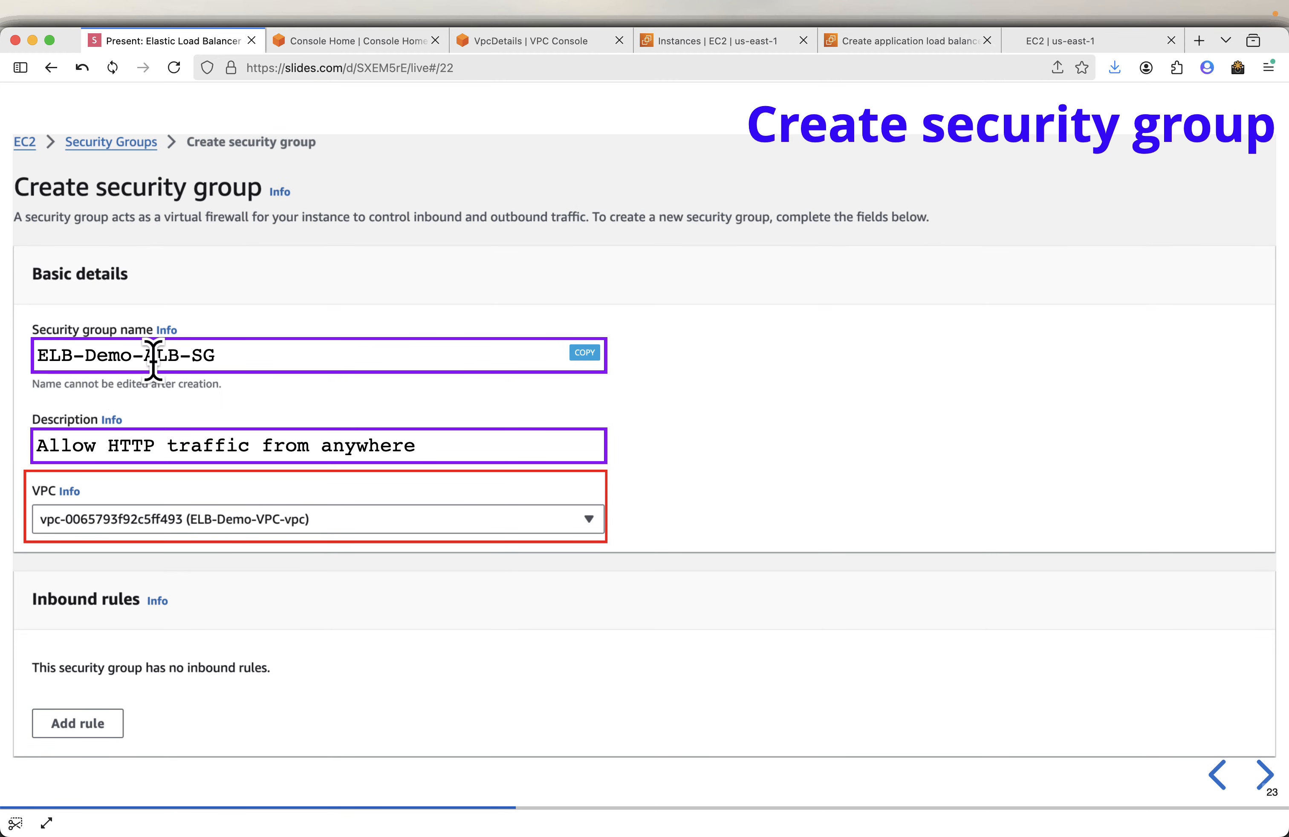
{"action": "left_click", "coordinate": [1105, 41]}
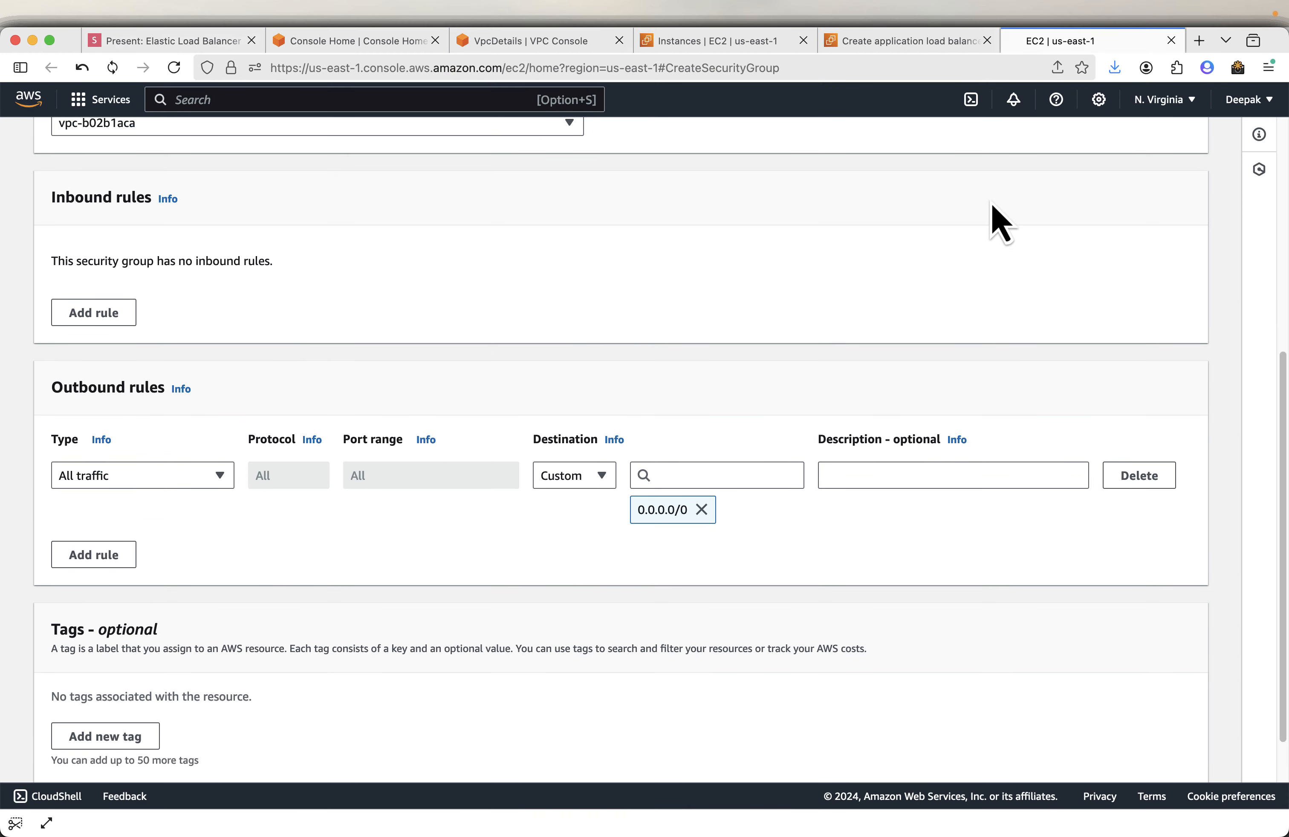
{"action": "scroll", "coordinate": [145, 367], "scroll_direction": "up", "scroll_amount": 7}
{"action": "left_click", "coordinate": [145, 341]}
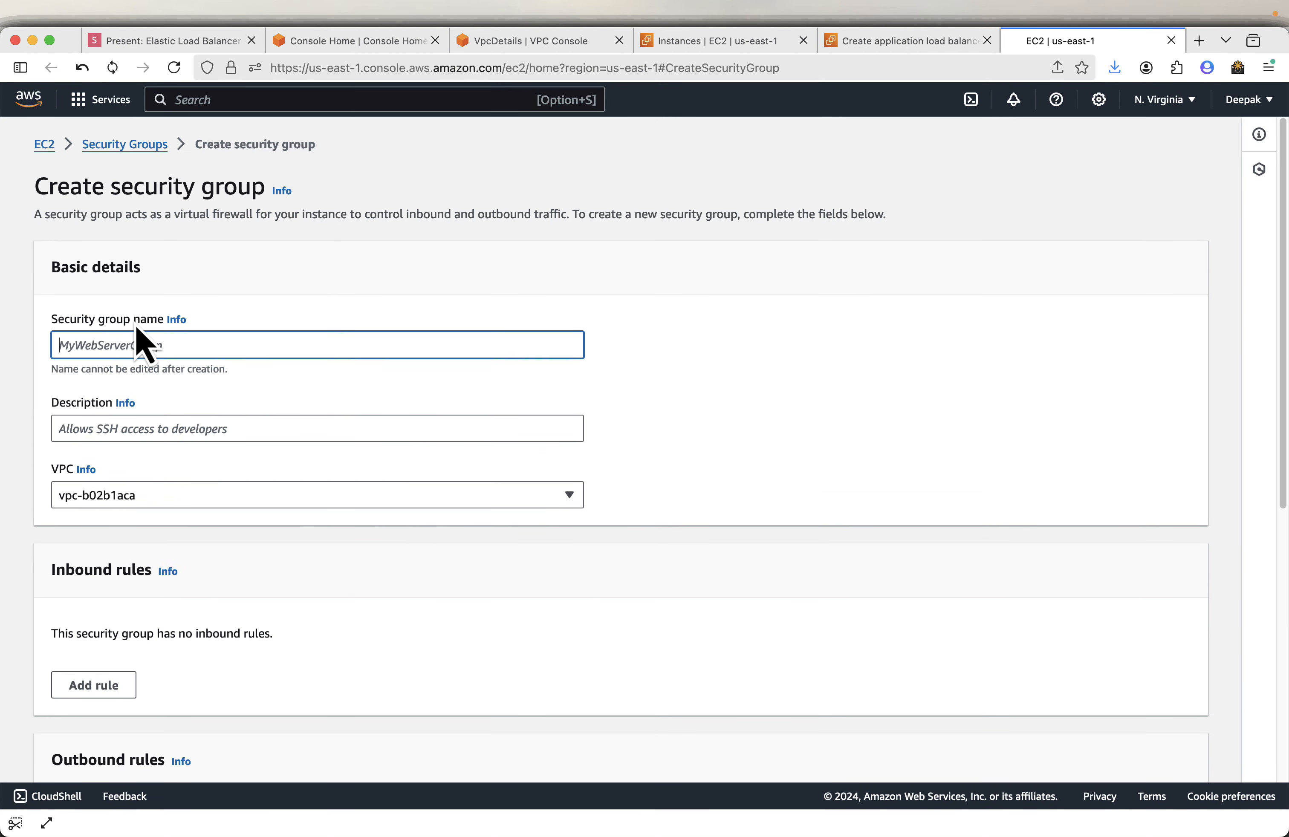
{"action": "right_click", "coordinate": [124, 356]}
{"action": "left_click", "coordinate": [172, 443]}
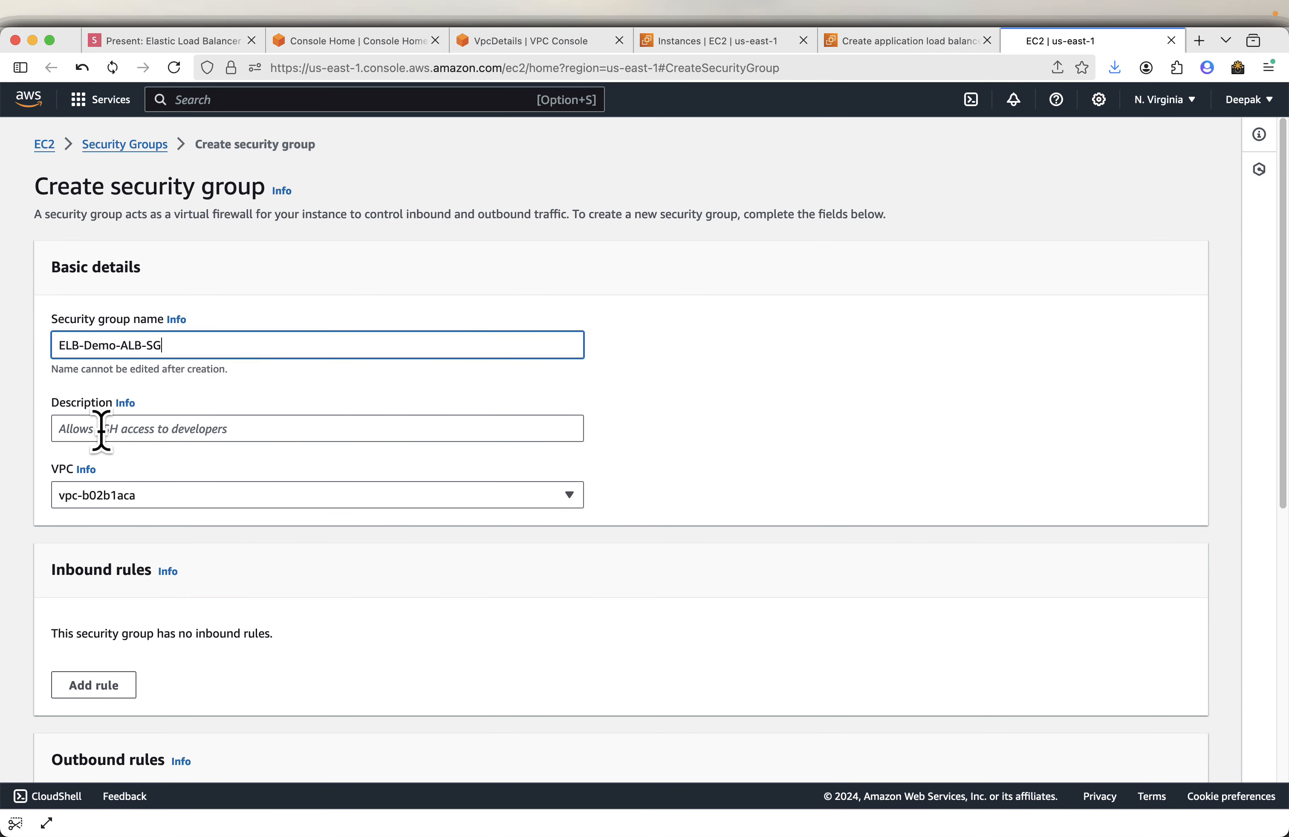
- Paste the description Allow HTTP traffic from anywhere from the slide and select project-vpc as the security group's VPC
{"action": "left_click", "coordinate": [101, 430]}
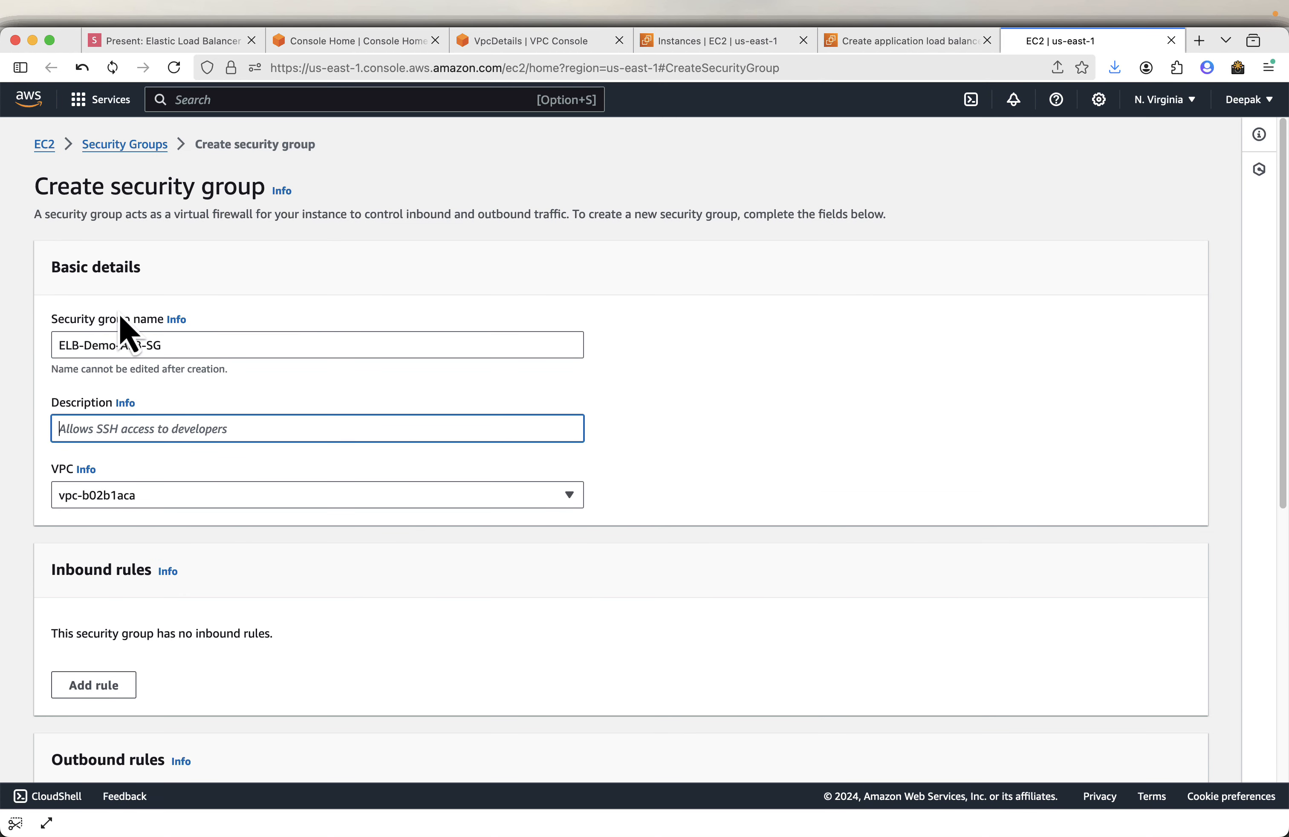
{"action": "left_click", "coordinate": [194, 41]}
{"action": "left_click", "coordinate": [581, 446]}
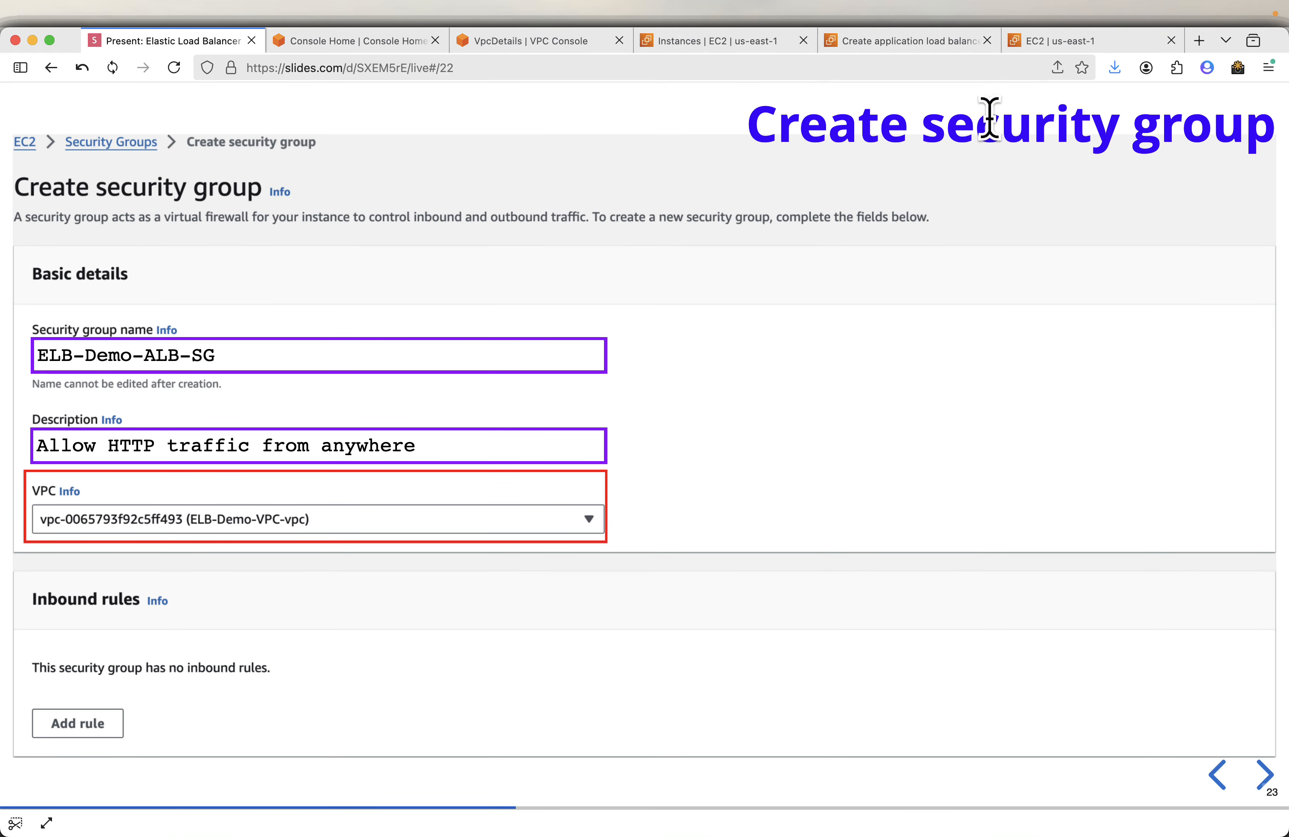
{"action": "left_click", "coordinate": [1072, 42]}
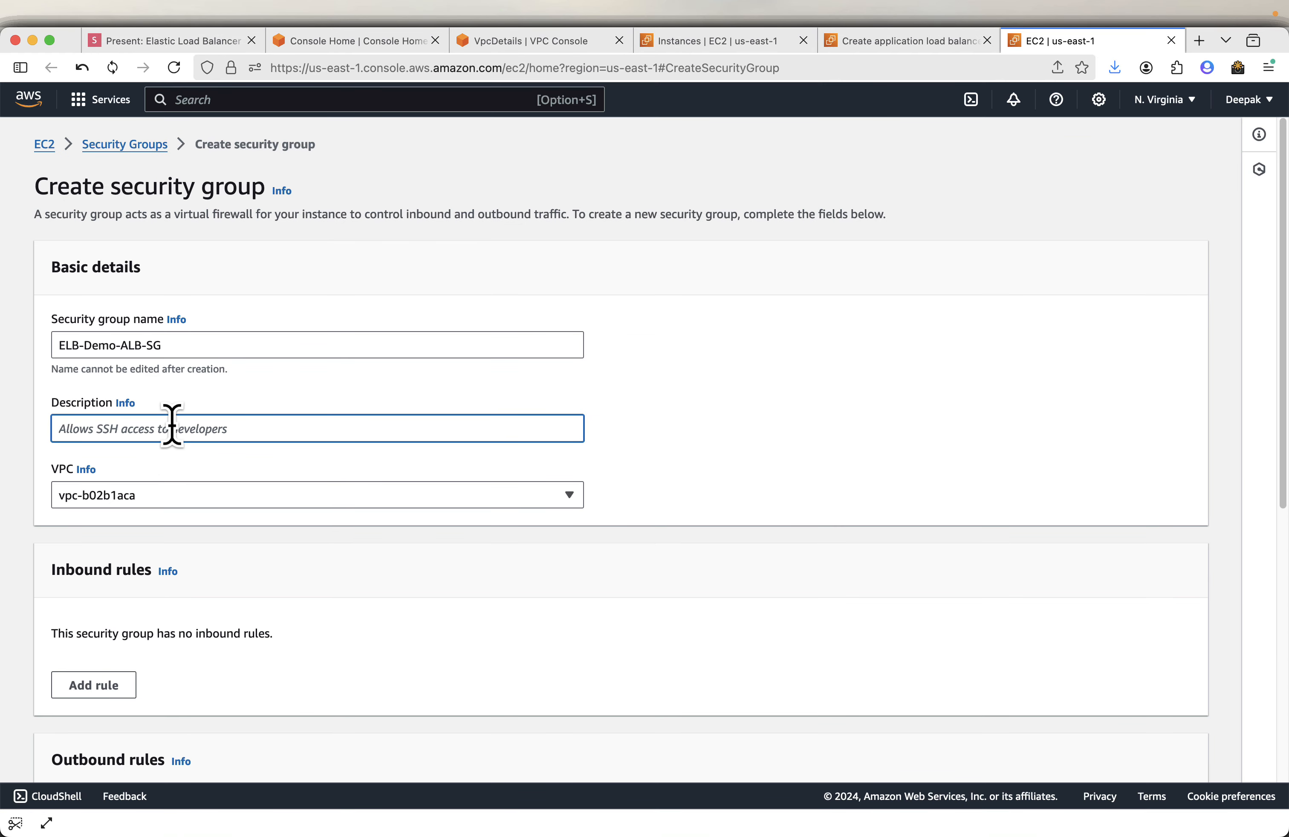
{"action": "right_click", "coordinate": [172, 428]}
{"action": "left_click", "coordinate": [237, 520]}
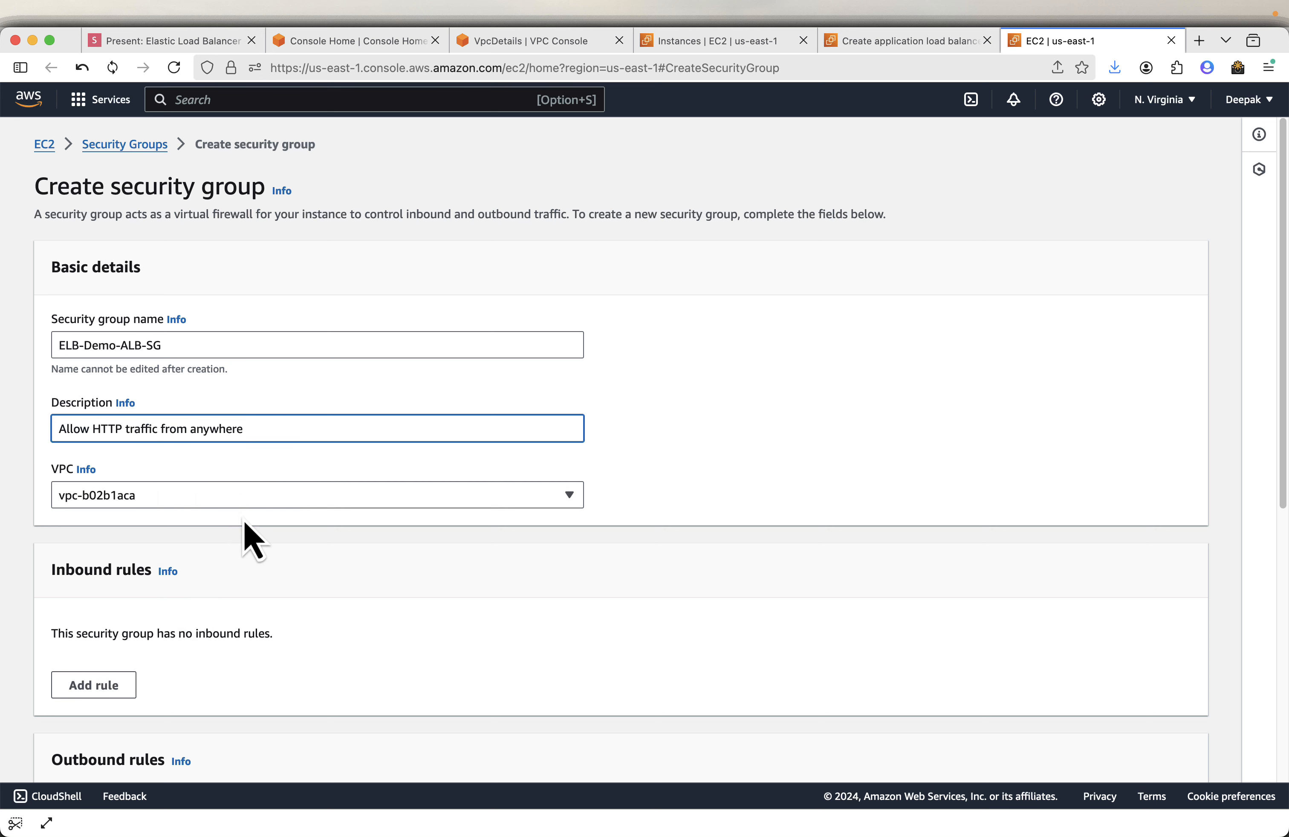
{"action": "left_click", "coordinate": [241, 496]}
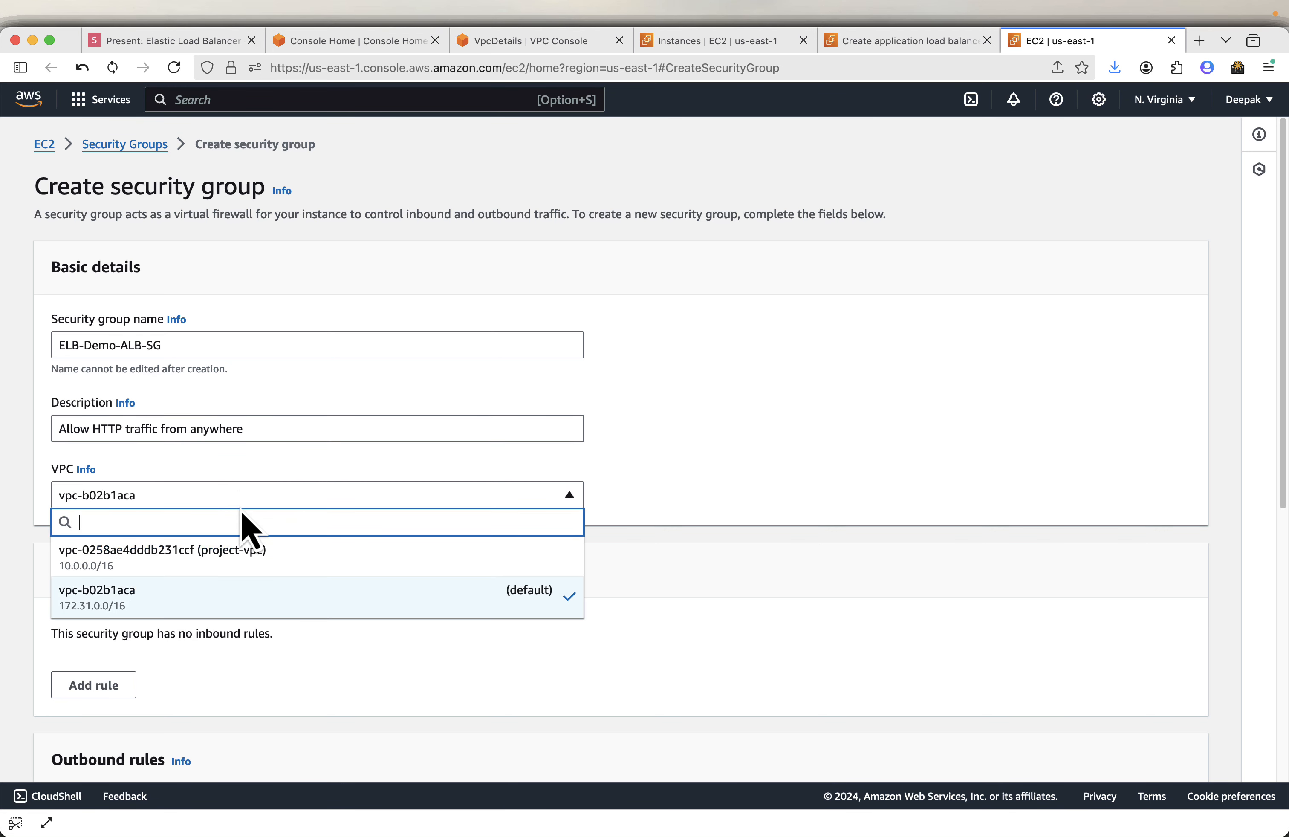
{"action": "left_click", "coordinate": [243, 563]}
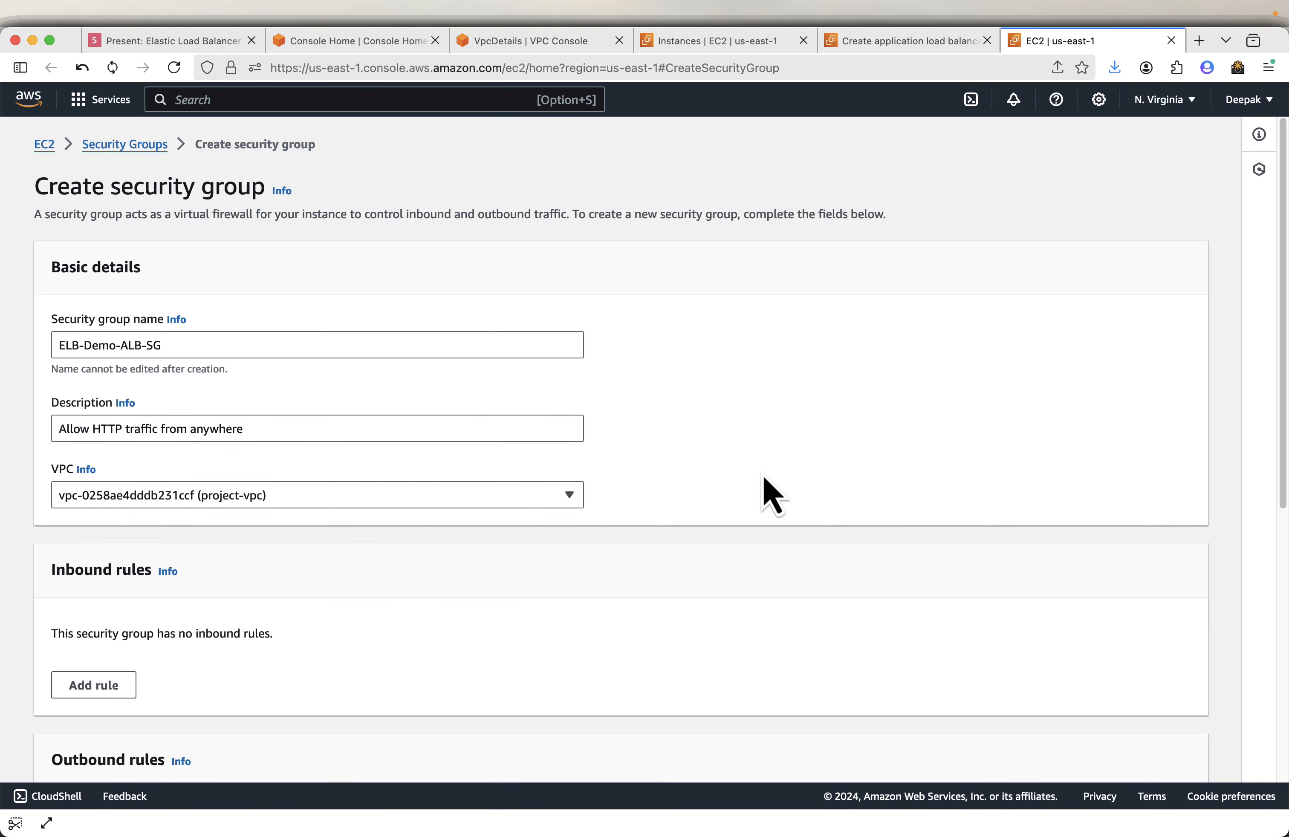
- Review the next slide showing the required inbound rule
{"action": "scroll", "coordinate": [763, 489], "scroll_direction": "down", "scroll_amount": 3}
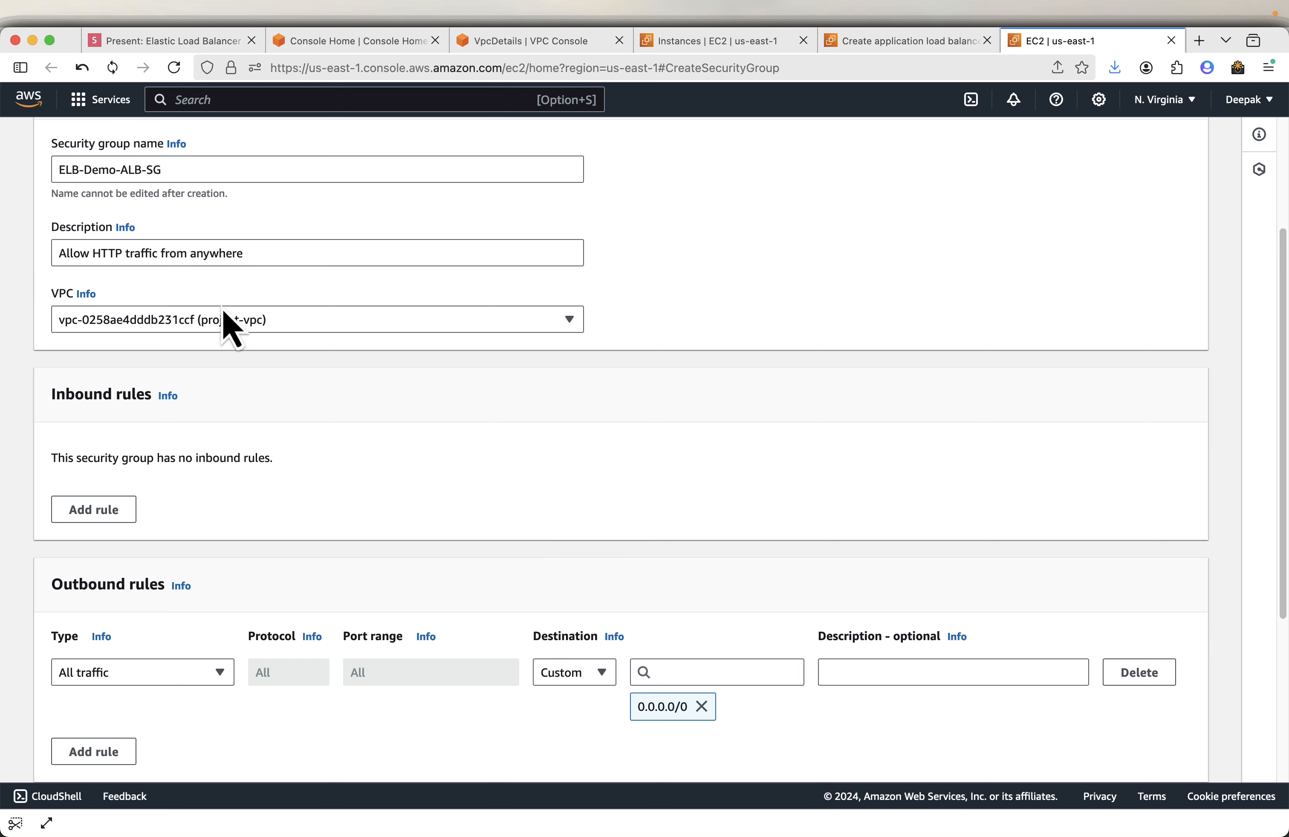
{"action": "left_click", "coordinate": [213, 44]}
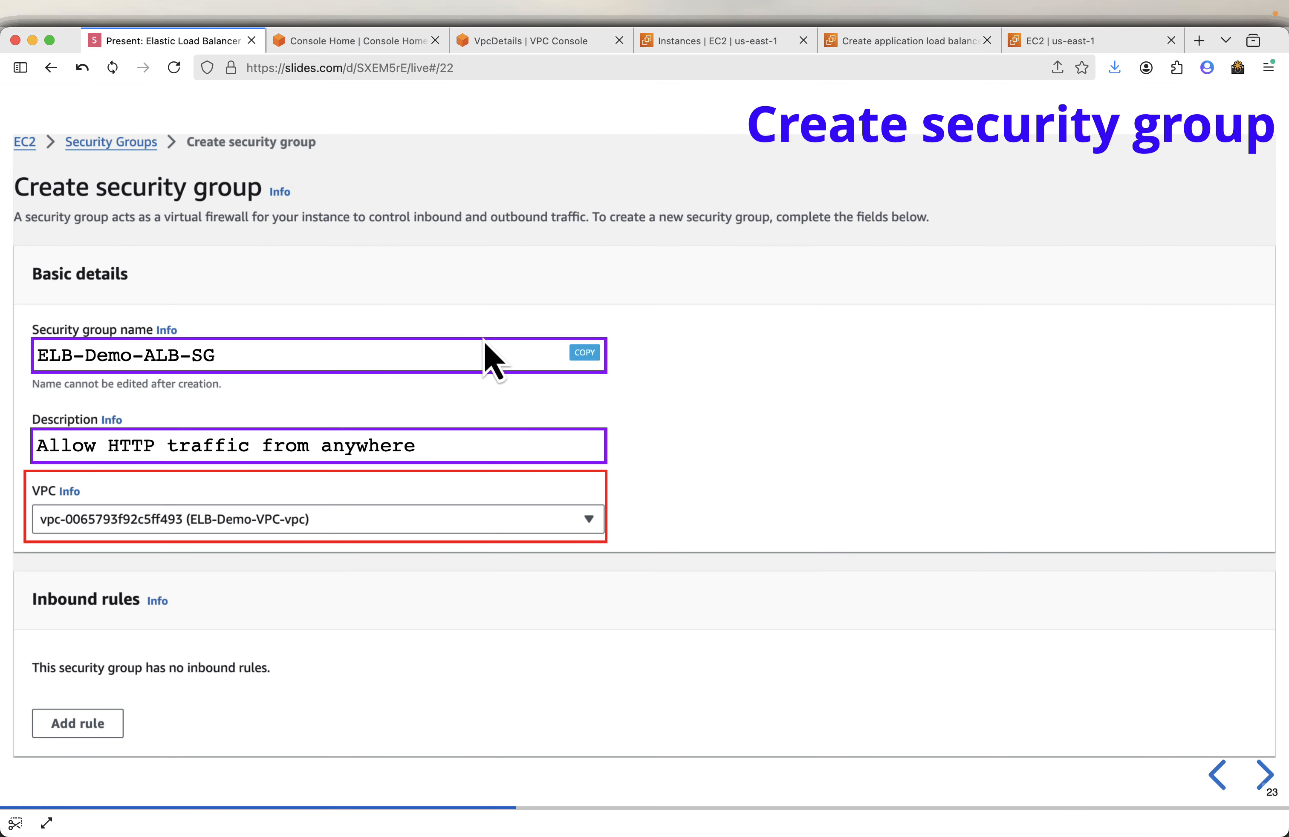
{"action": "key", "text": "Right"}
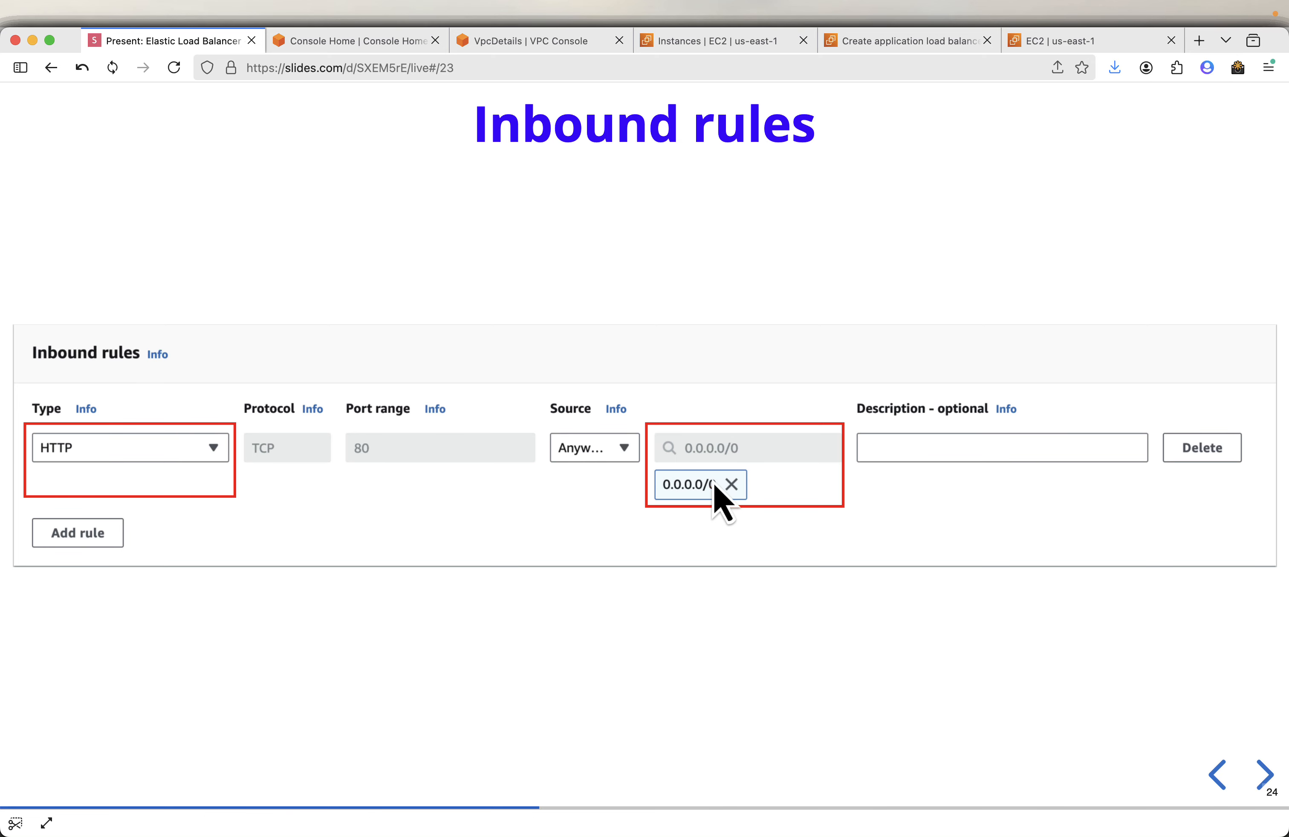
{"action": "left_click", "coordinate": [1062, 43]}
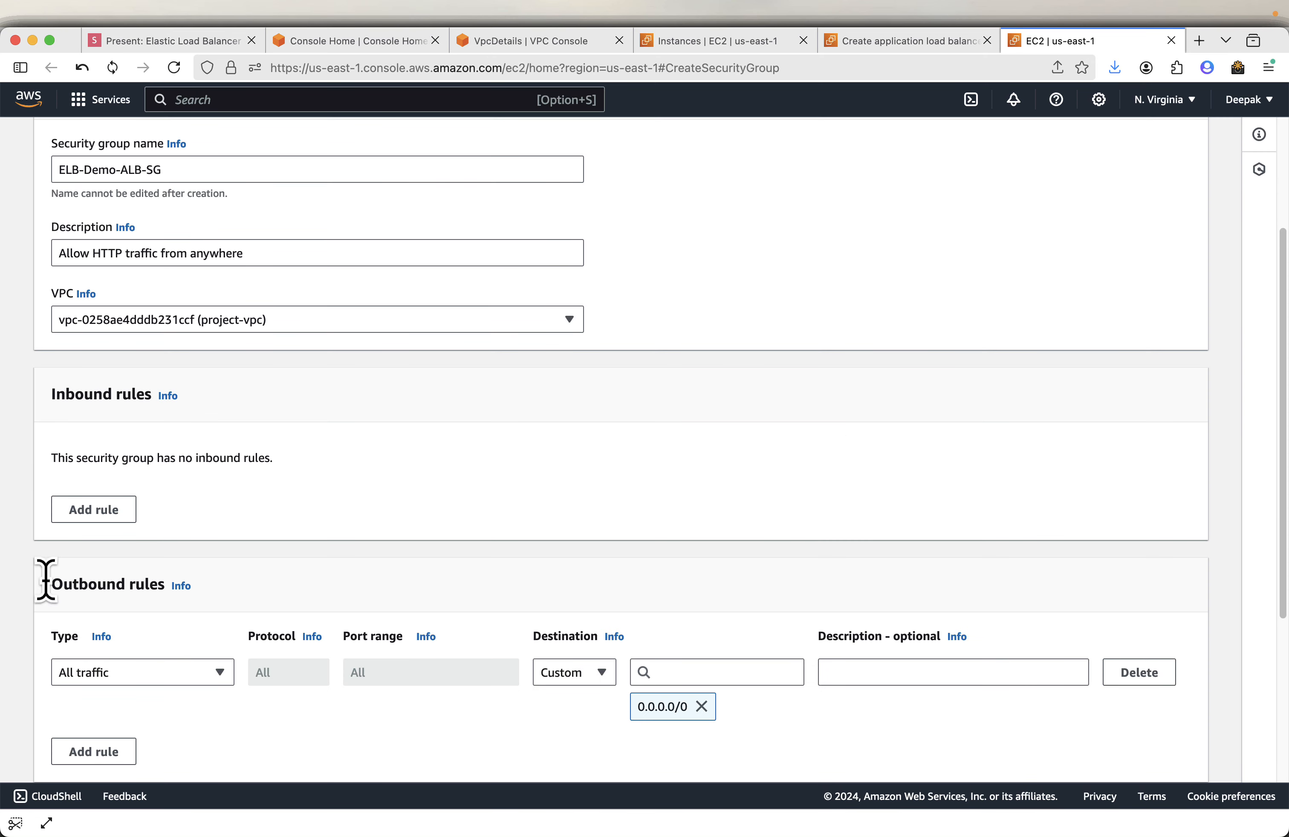
- Add an inbound rule of type HTTP to the security group
{"action": "left_click", "coordinate": [93, 526]}
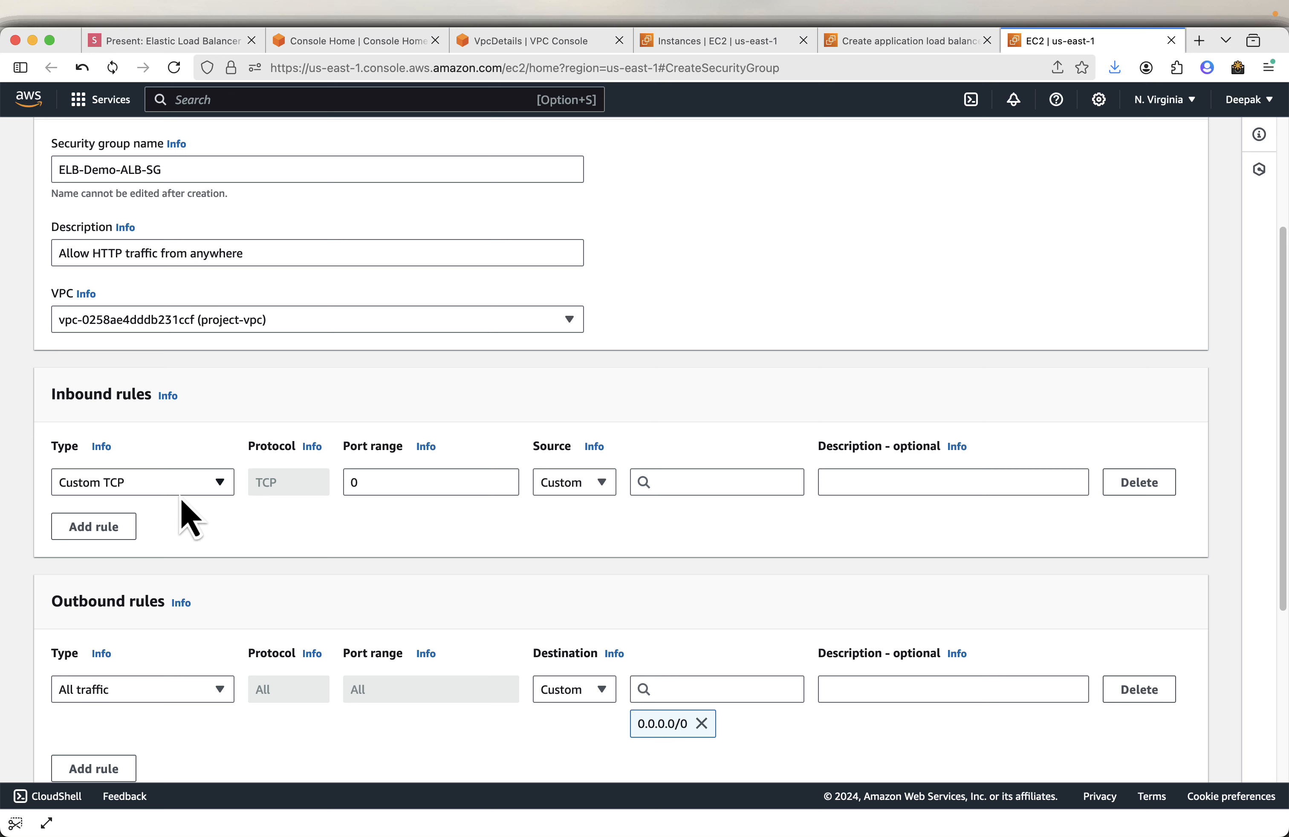
{"action": "left_click", "coordinate": [216, 495]}
{"action": "type", "text": "h"}
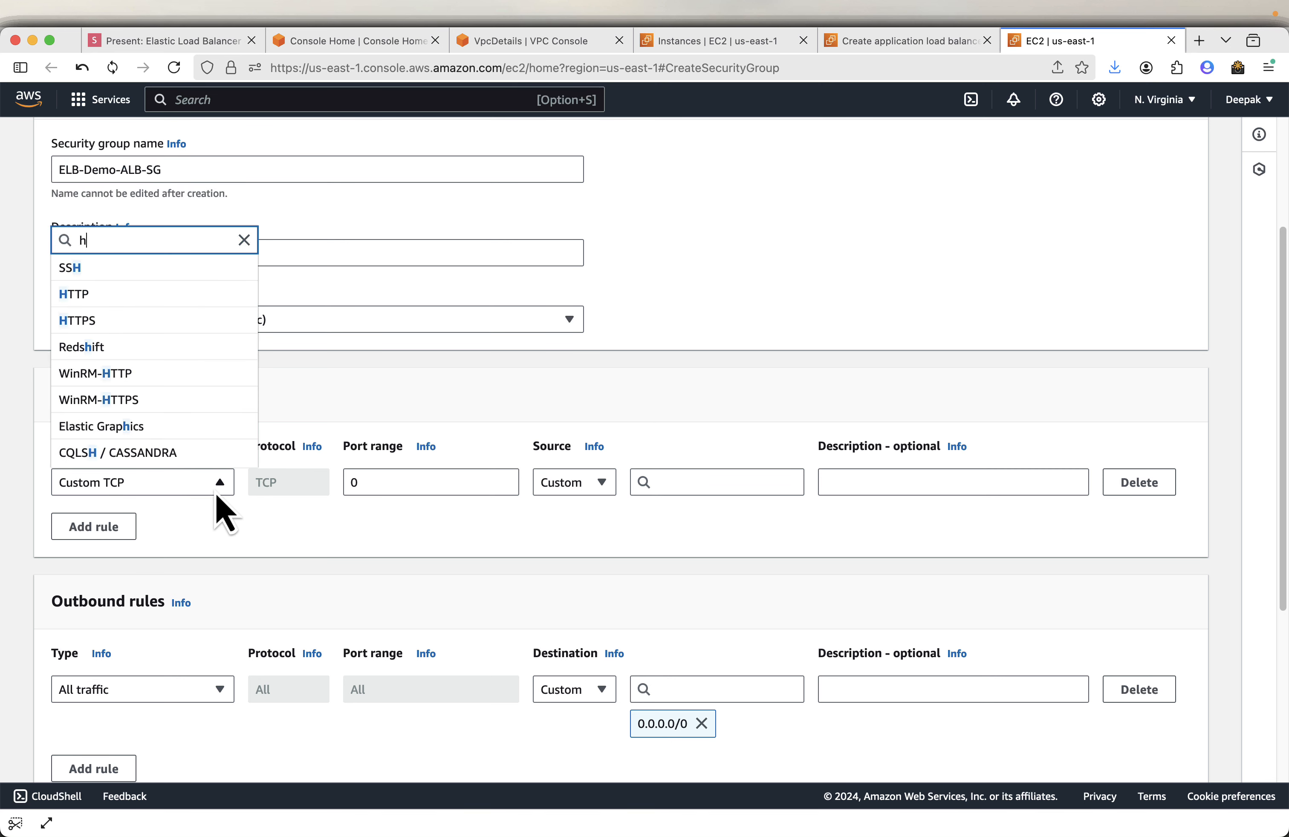
{"action": "type", "text": "ttt"}
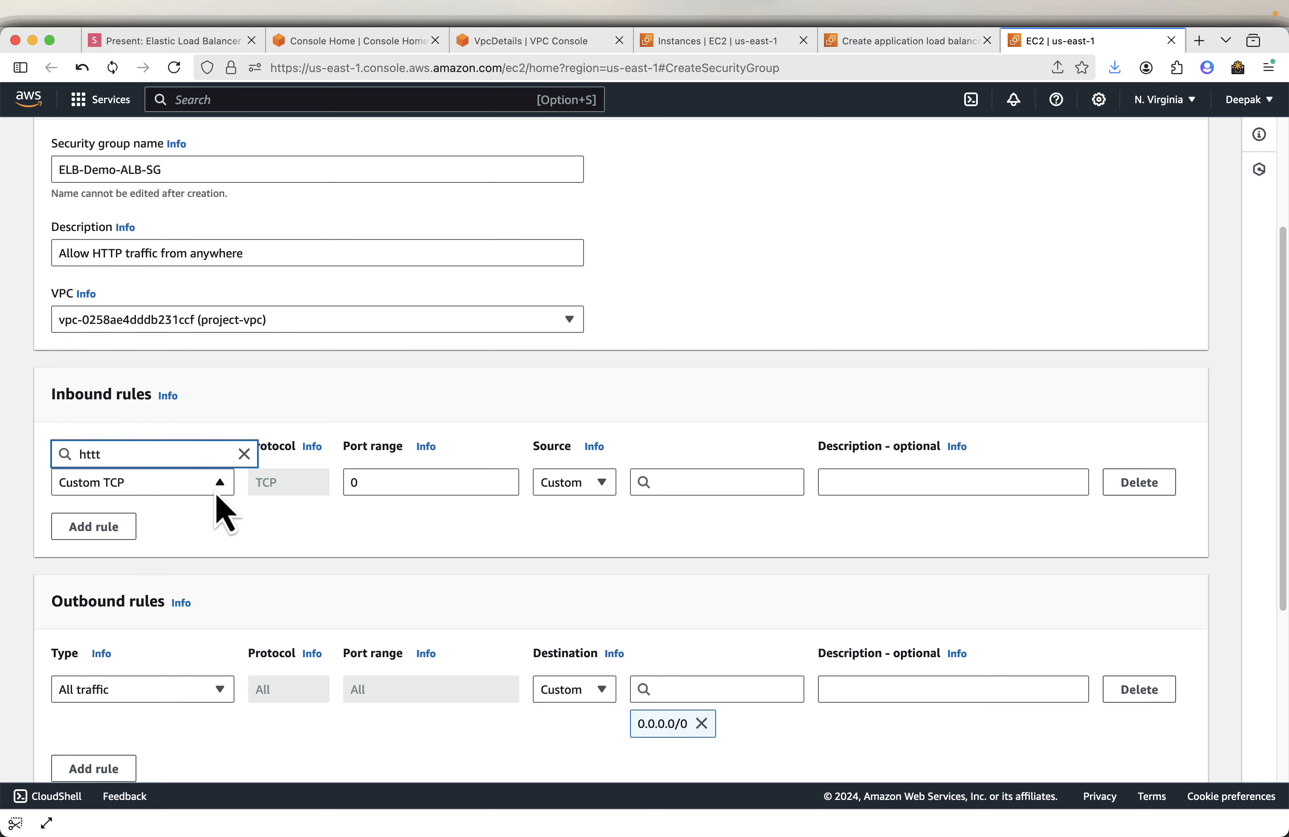
{"action": "key", "text": "BackSpace"}
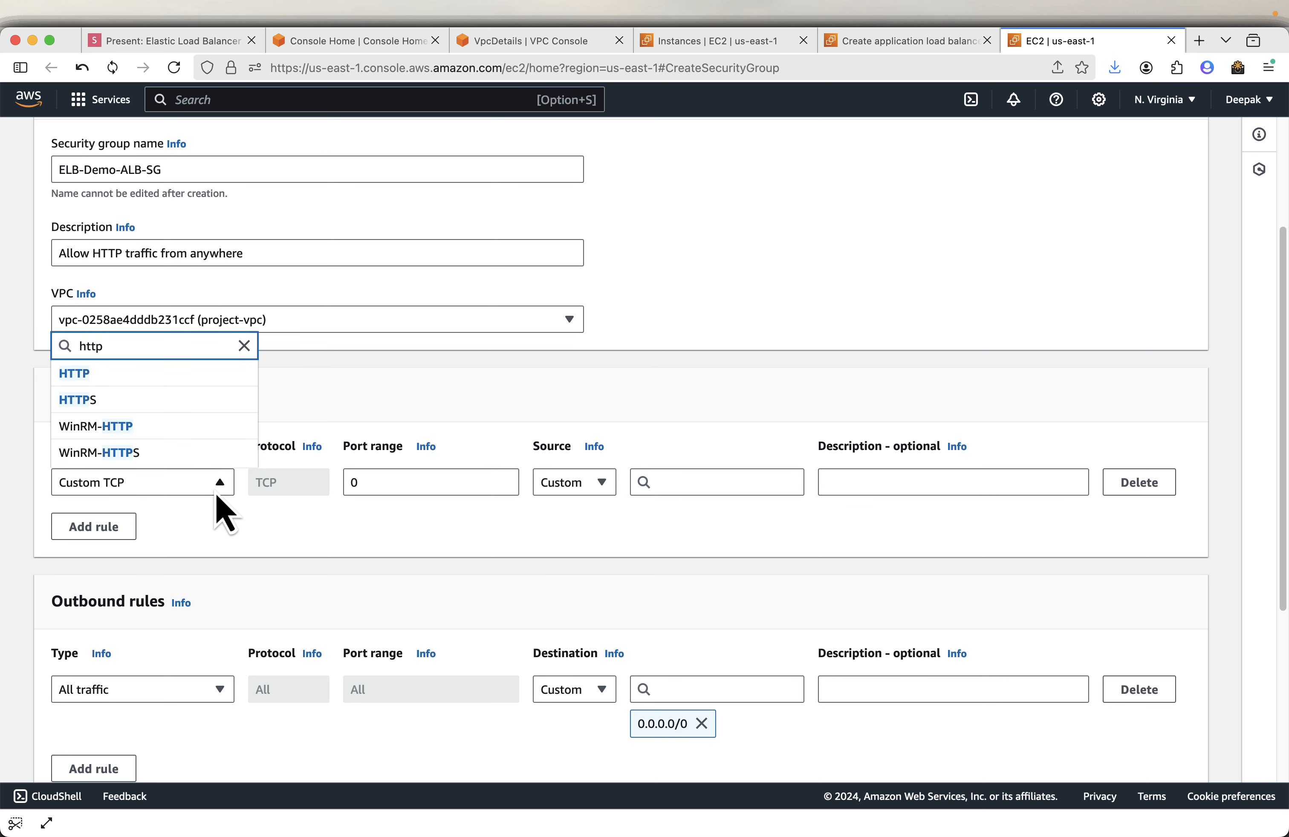
{"action": "left_click", "coordinate": [162, 373]}
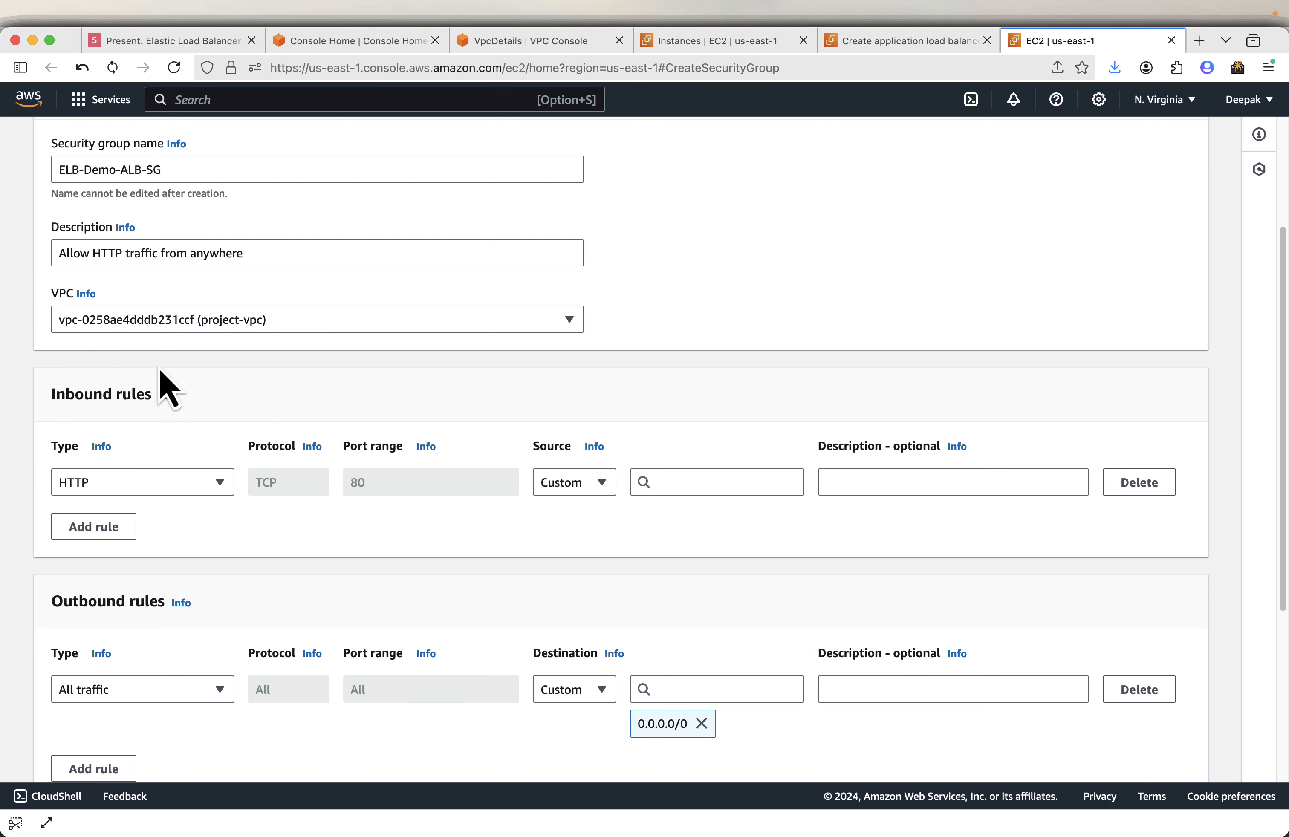
- Set the HTTP inbound rule's source to Anywhere 0.0.0.0/0
{"action": "left_click", "coordinate": [671, 470]}
{"action": "left_click", "coordinate": [726, 539]}
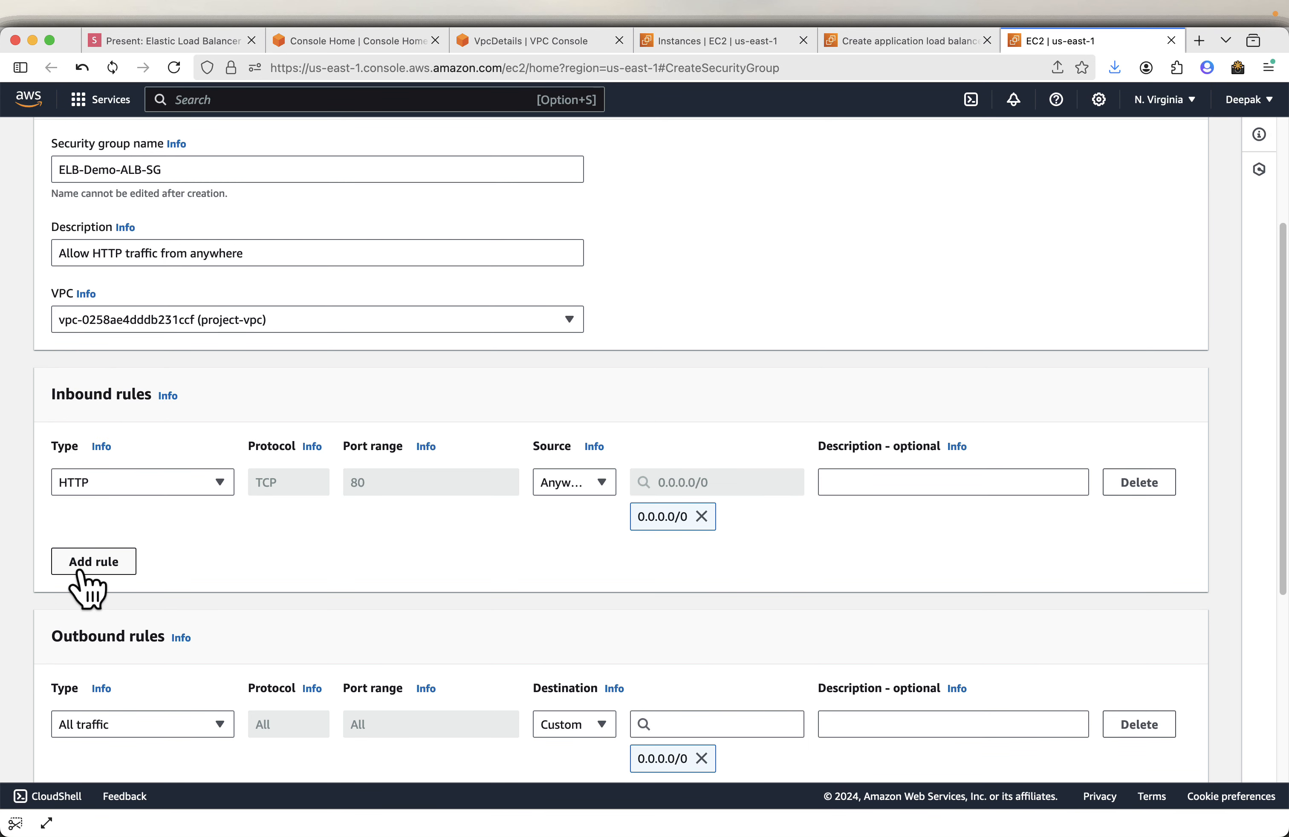
{"action": "left_click", "coordinate": [87, 566]}
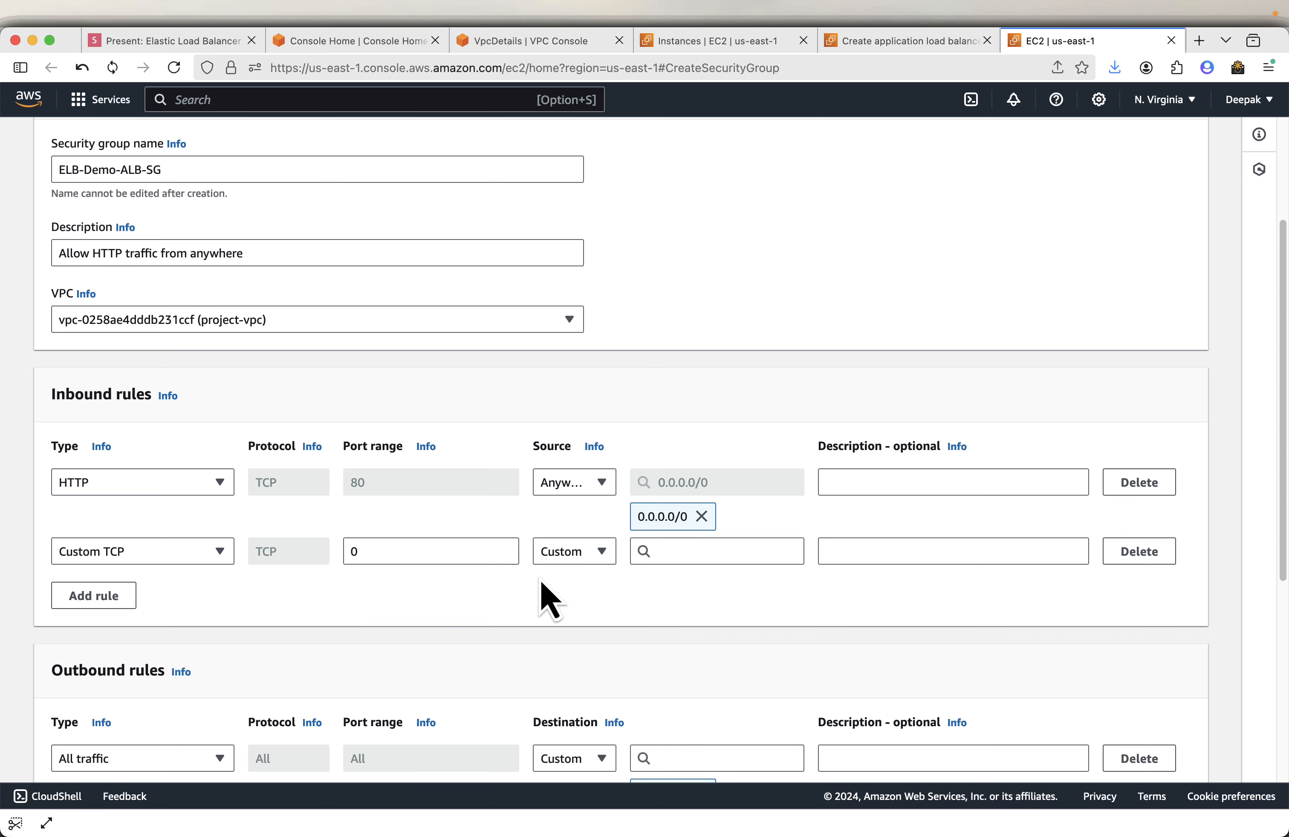
{"action": "scroll", "coordinate": [549, 598], "scroll_direction": "down", "scroll_amount": 5}
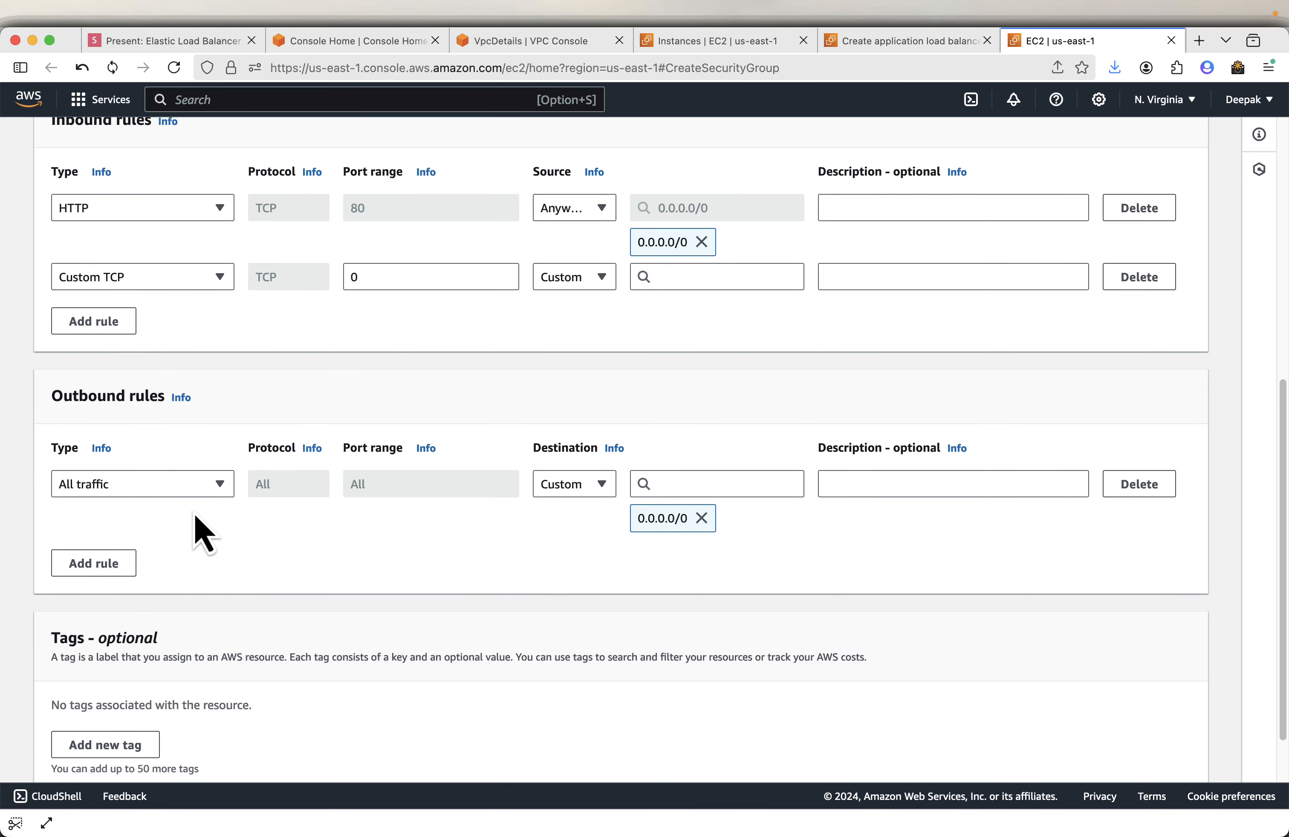
{"action": "scroll", "coordinate": [680, 516], "scroll_direction": "down", "scroll_amount": 2}
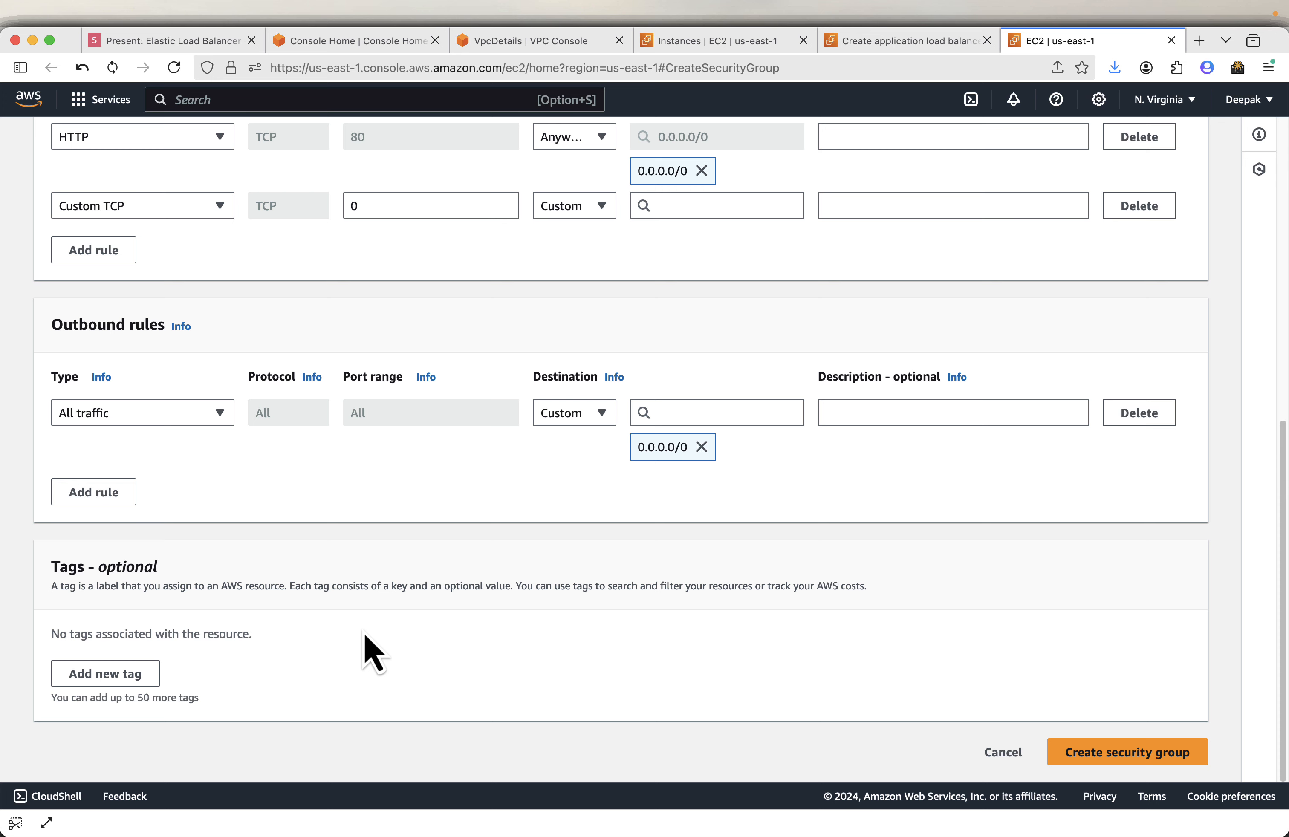
{"action": "scroll", "coordinate": [813, 615], "scroll_direction": "up", "scroll_amount": 10}
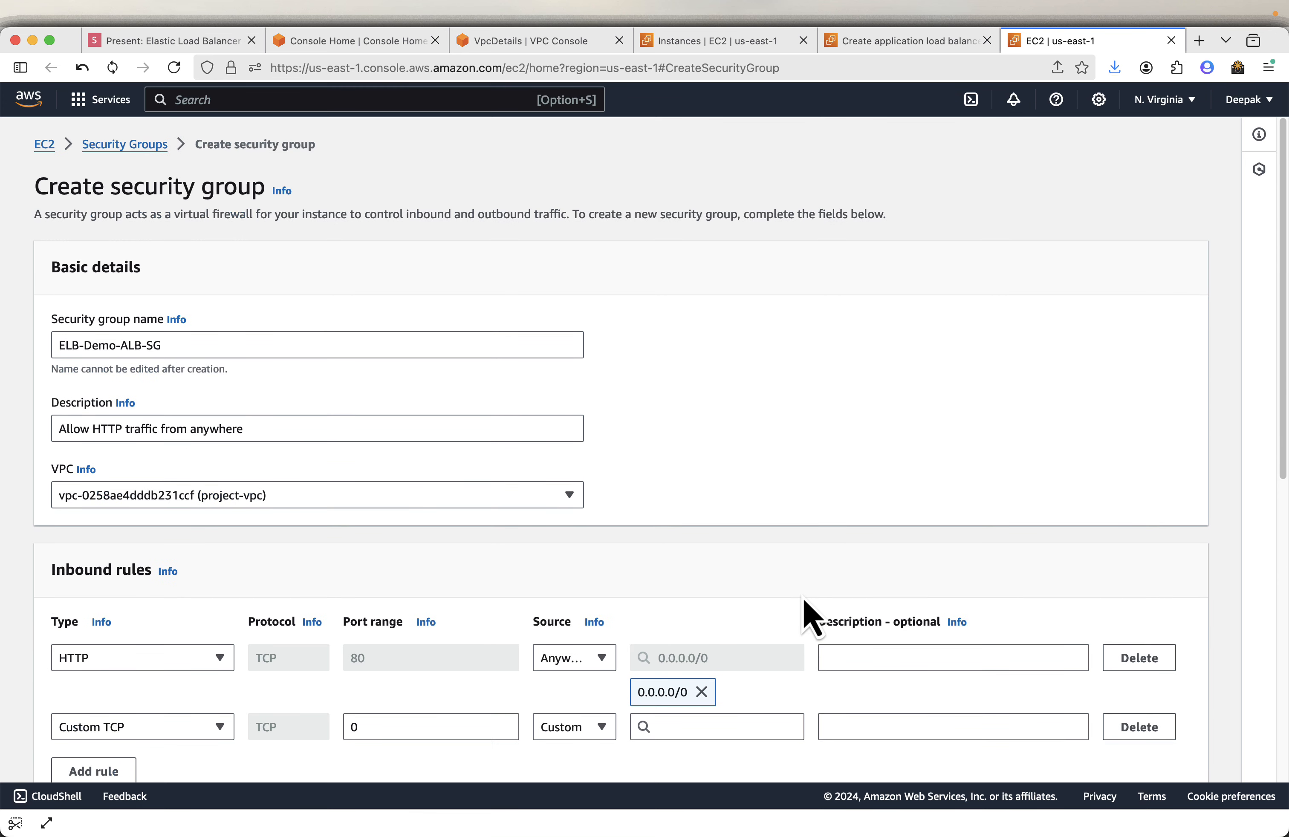
{"action": "scroll", "coordinate": [813, 614], "scroll_direction": "down", "scroll_amount": 10}
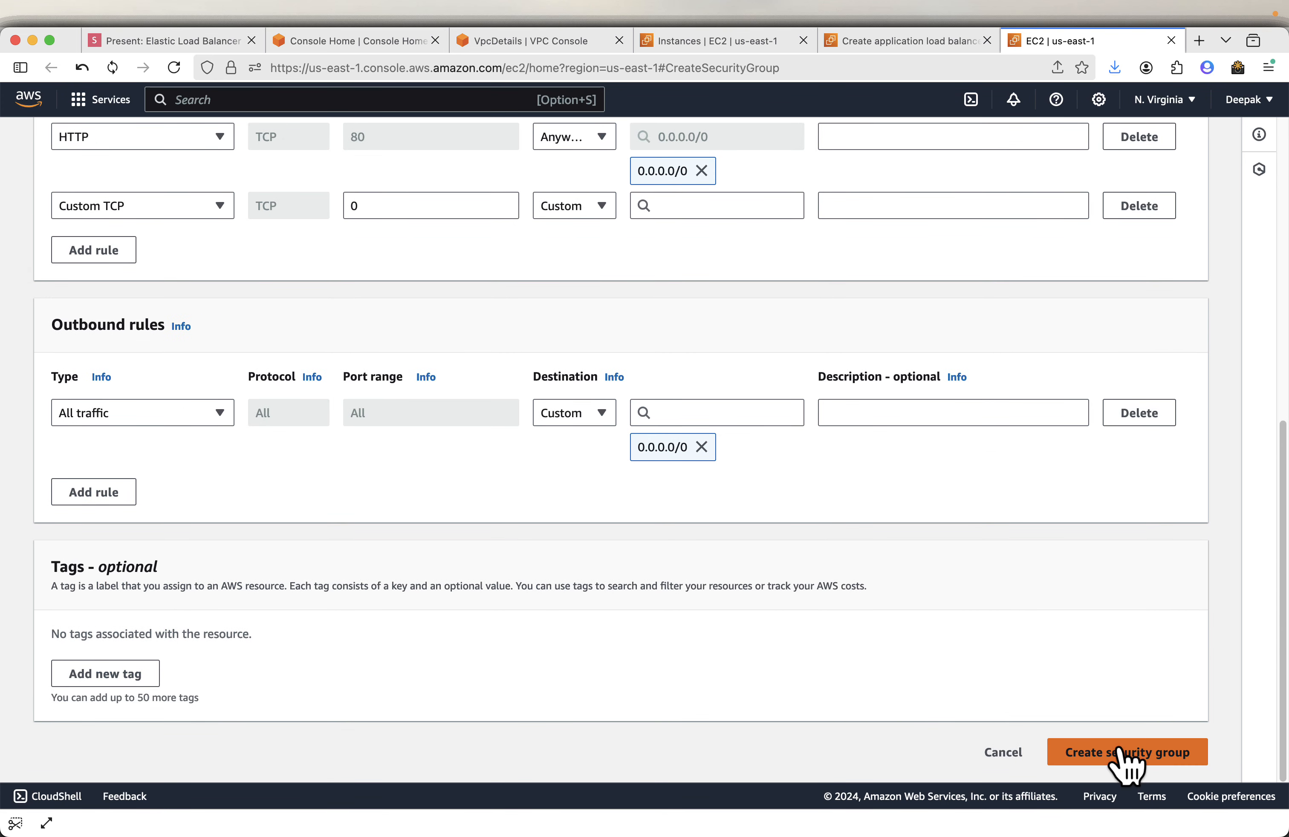
{"action": "left_click", "coordinate": [1125, 756]}
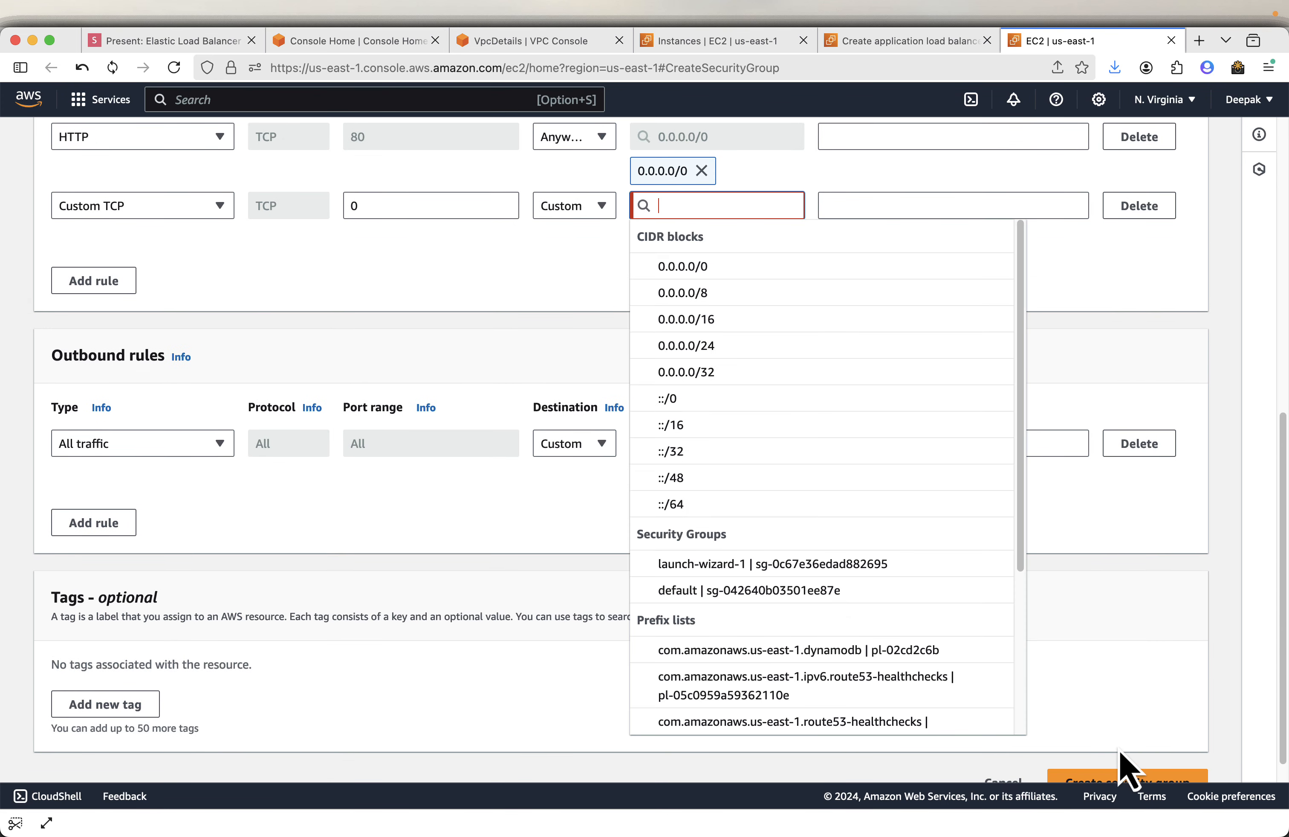
{"action": "left_click", "coordinate": [477, 288]}
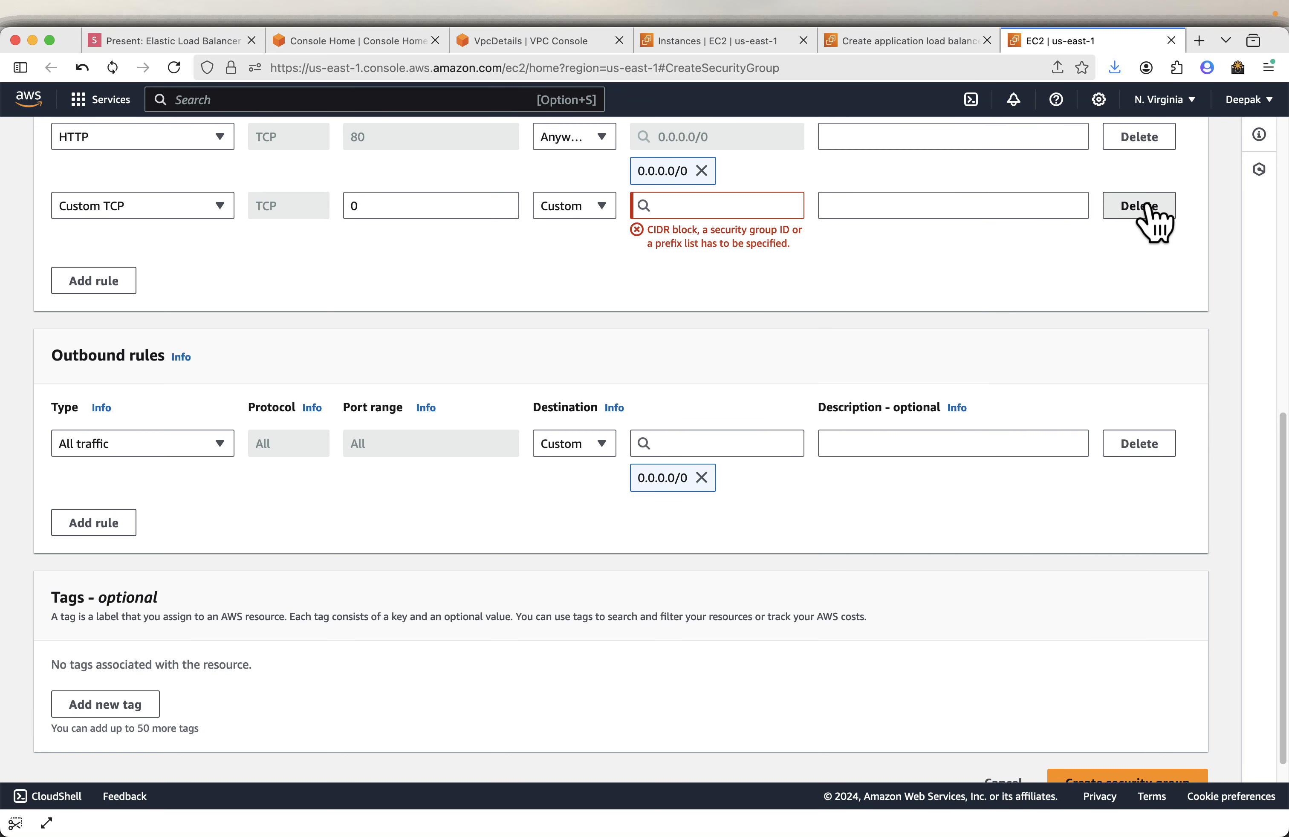
{"action": "left_click", "coordinate": [1129, 206]}
- Create the ELB-Demo-ALB-SG security group
{"action": "scroll", "coordinate": [1026, 239], "scroll_direction": "up", "scroll_amount": 1}
{"action": "scroll", "coordinate": [1027, 240], "scroll_direction": "down", "scroll_amount": 2}
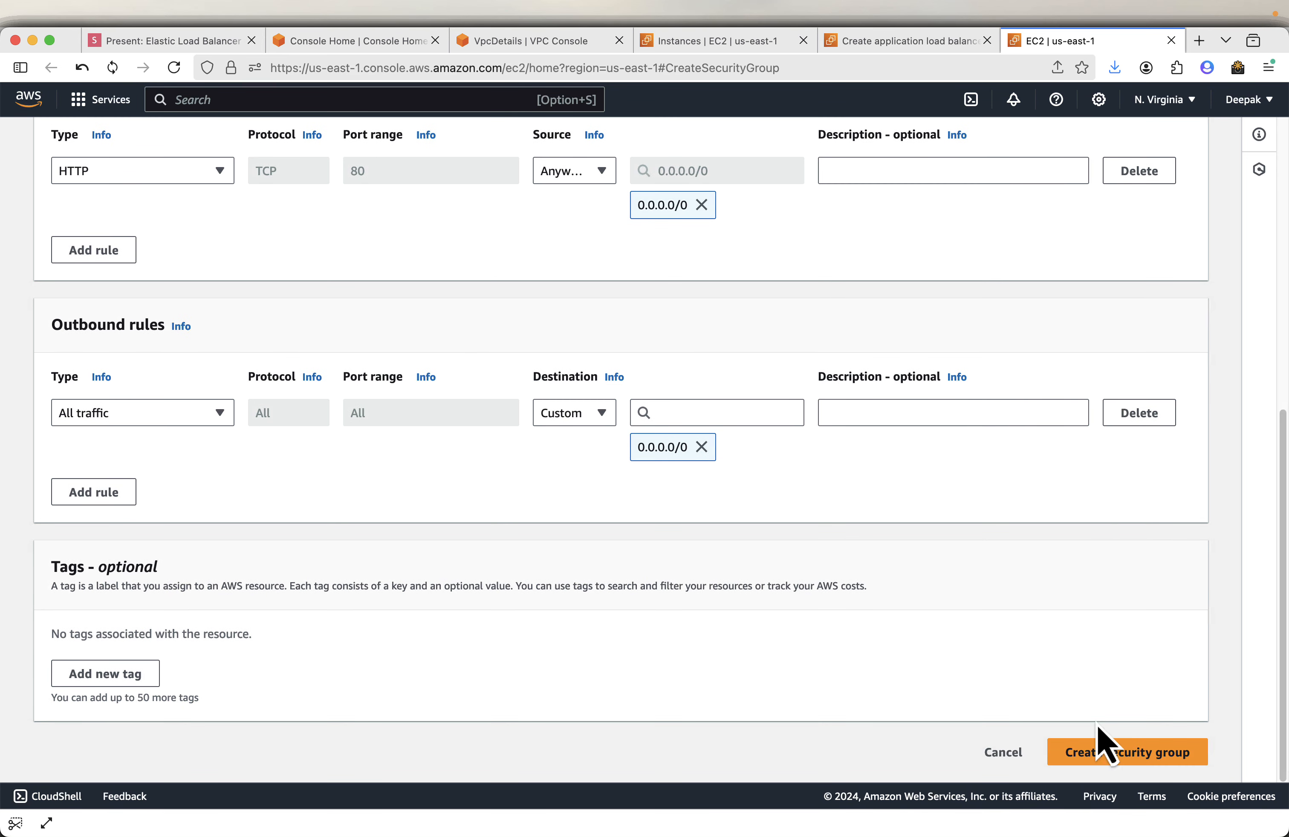
{"action": "left_click", "coordinate": [1108, 755]}
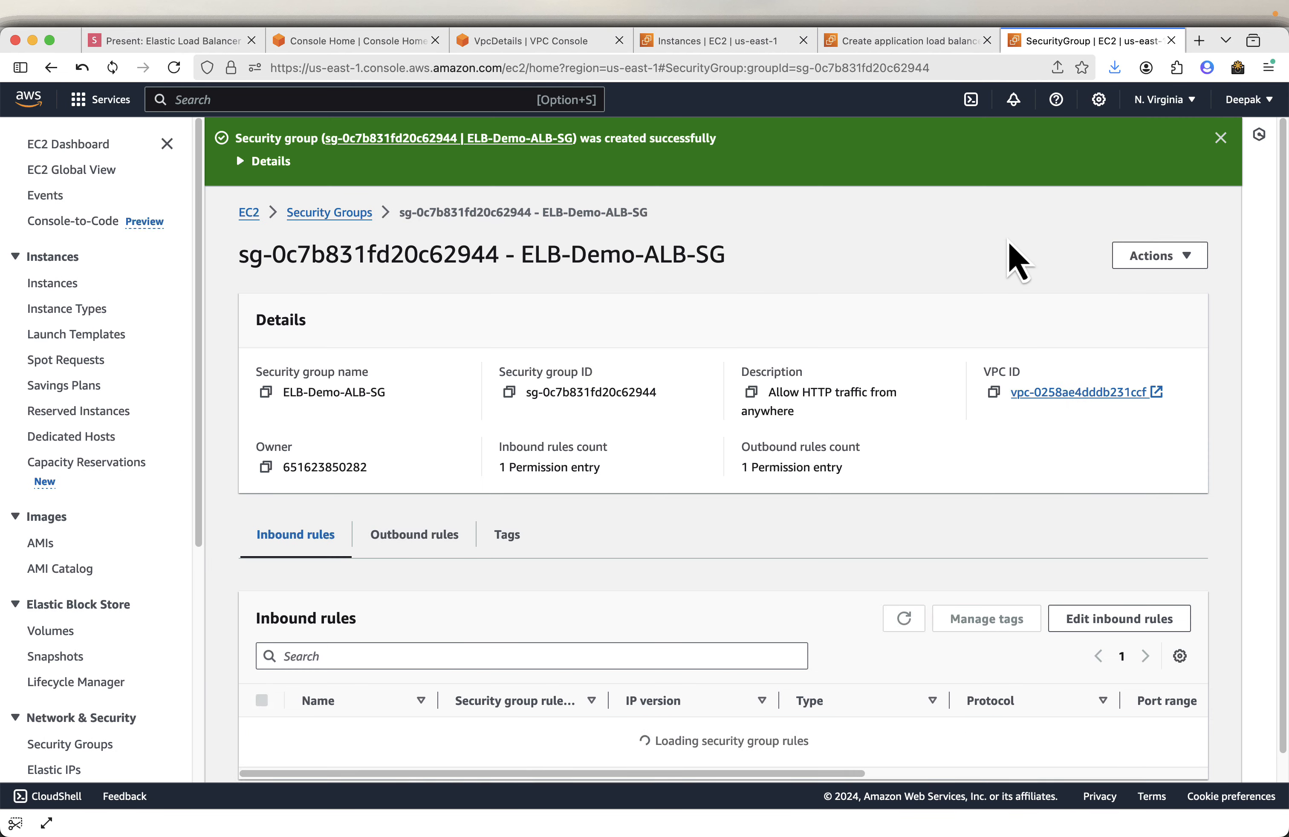
- In the load balancer wizard, refresh the security groups and select ELB-Demo-ALB-SG in place of default
{"action": "left_click", "coordinate": [903, 43]}
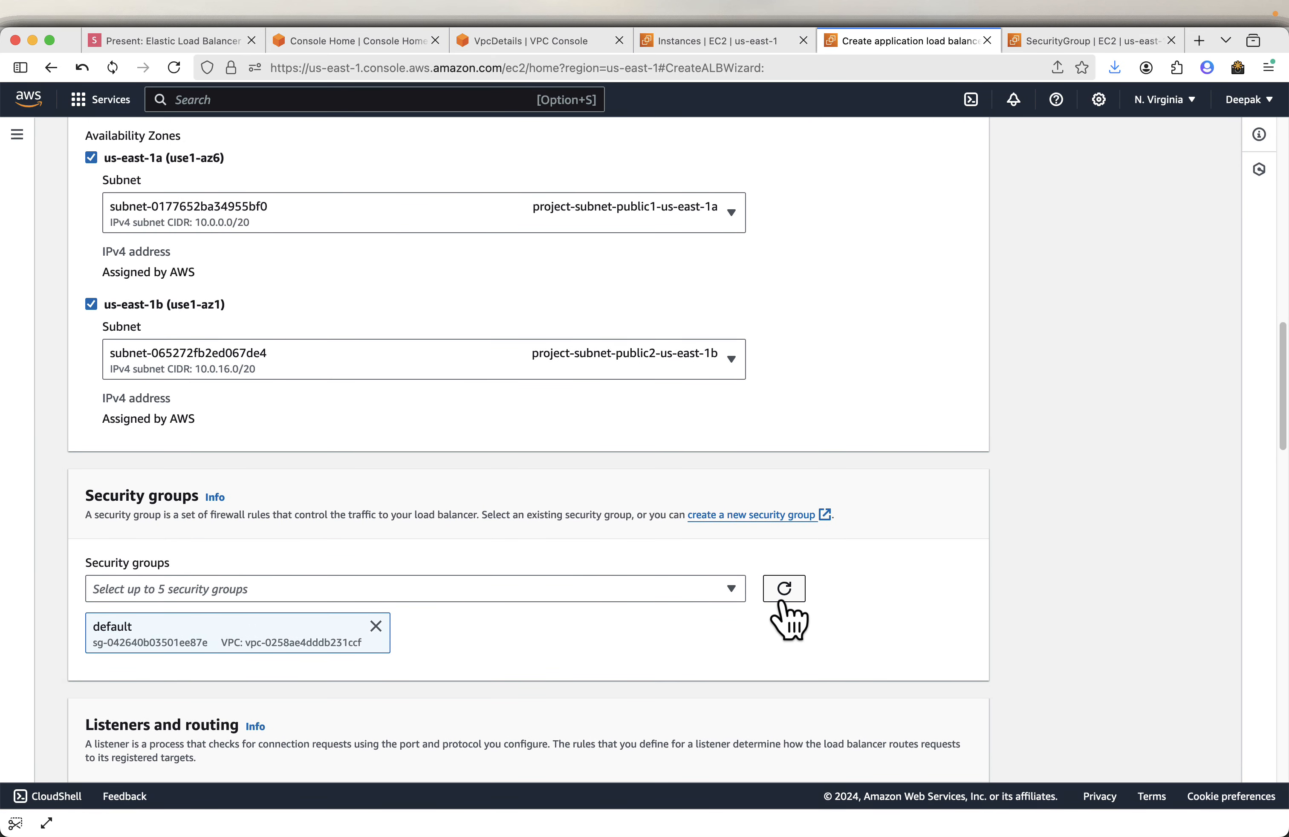
{"action": "left_click", "coordinate": [783, 597]}
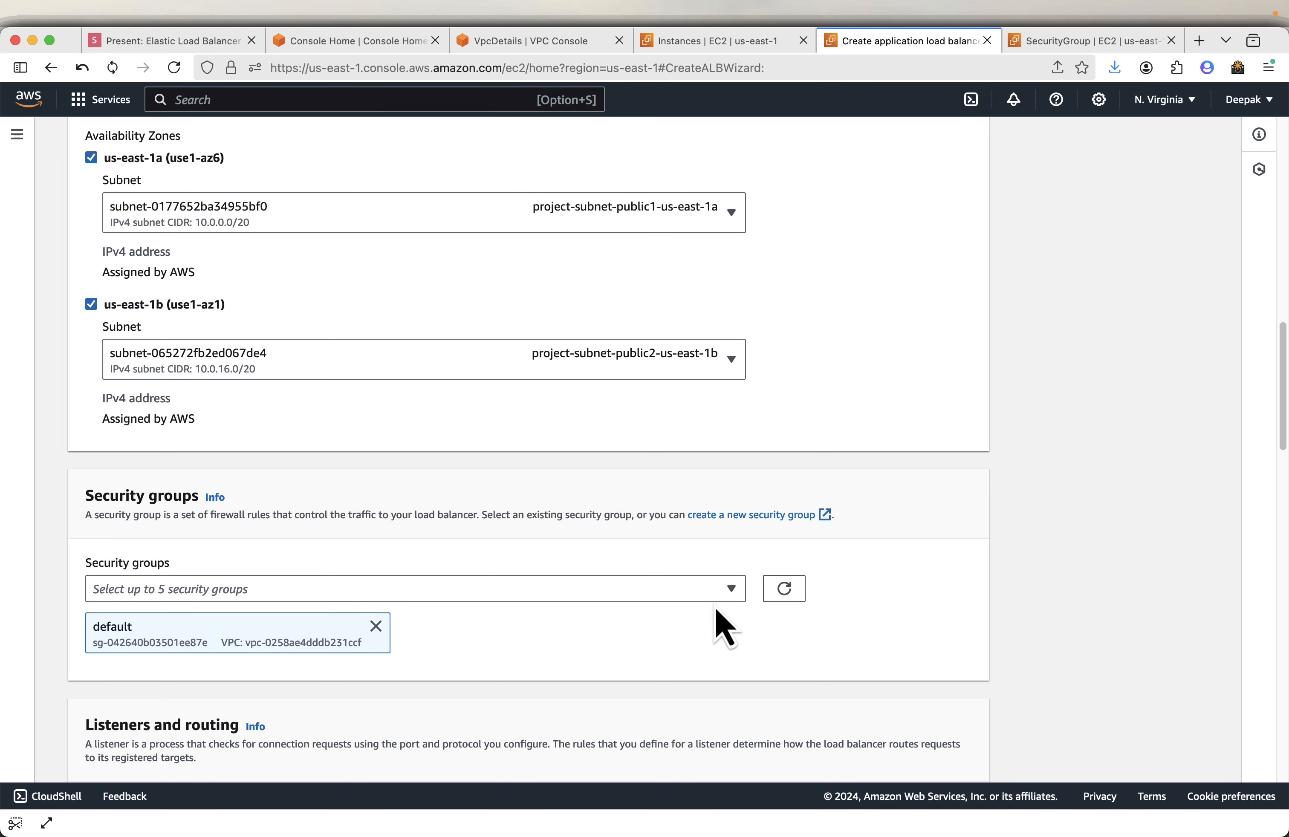
{"action": "left_click", "coordinate": [726, 609]}
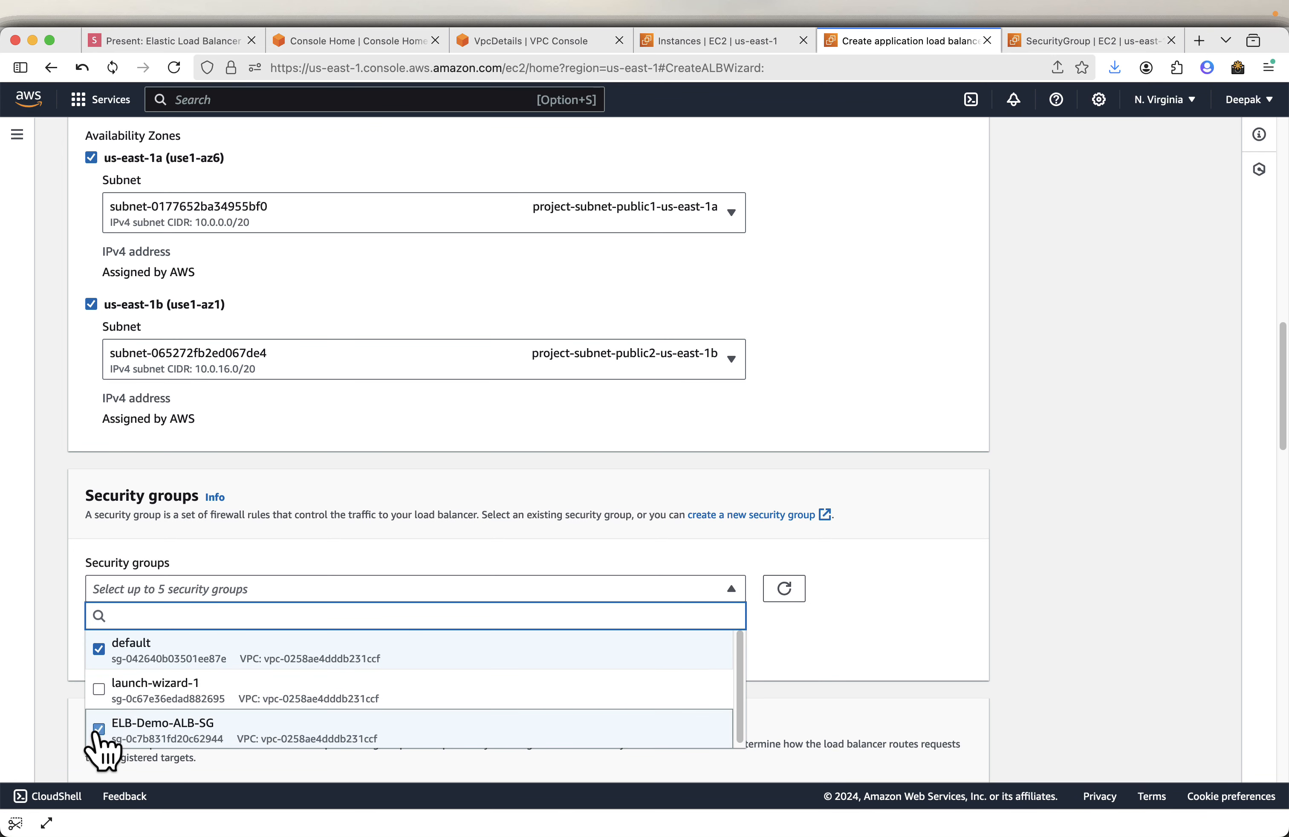
{"action": "left_click", "coordinate": [1104, 595]}
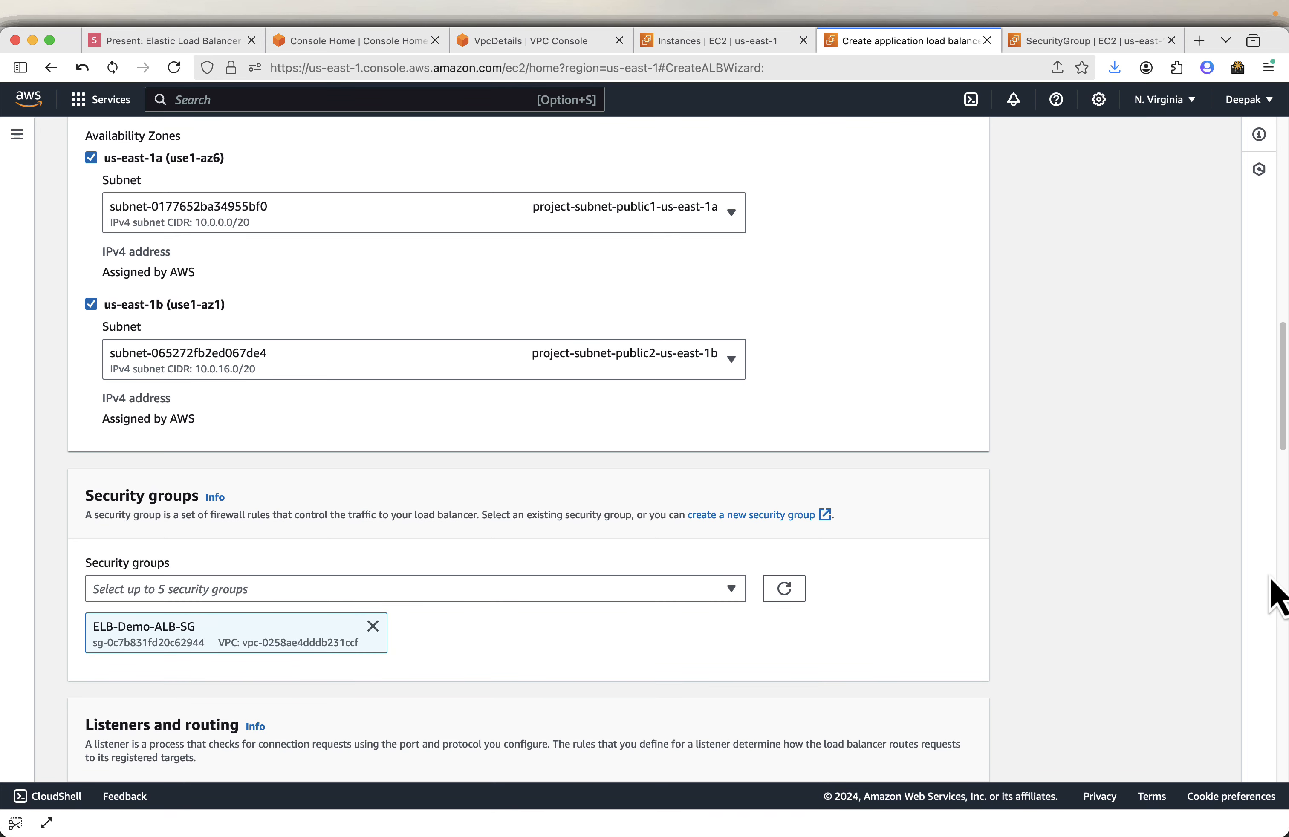
- Open target group creation from the HTTP:80 listener's default action
{"action": "scroll", "coordinate": [1159, 584], "scroll_direction": "down", "scroll_amount": 10}
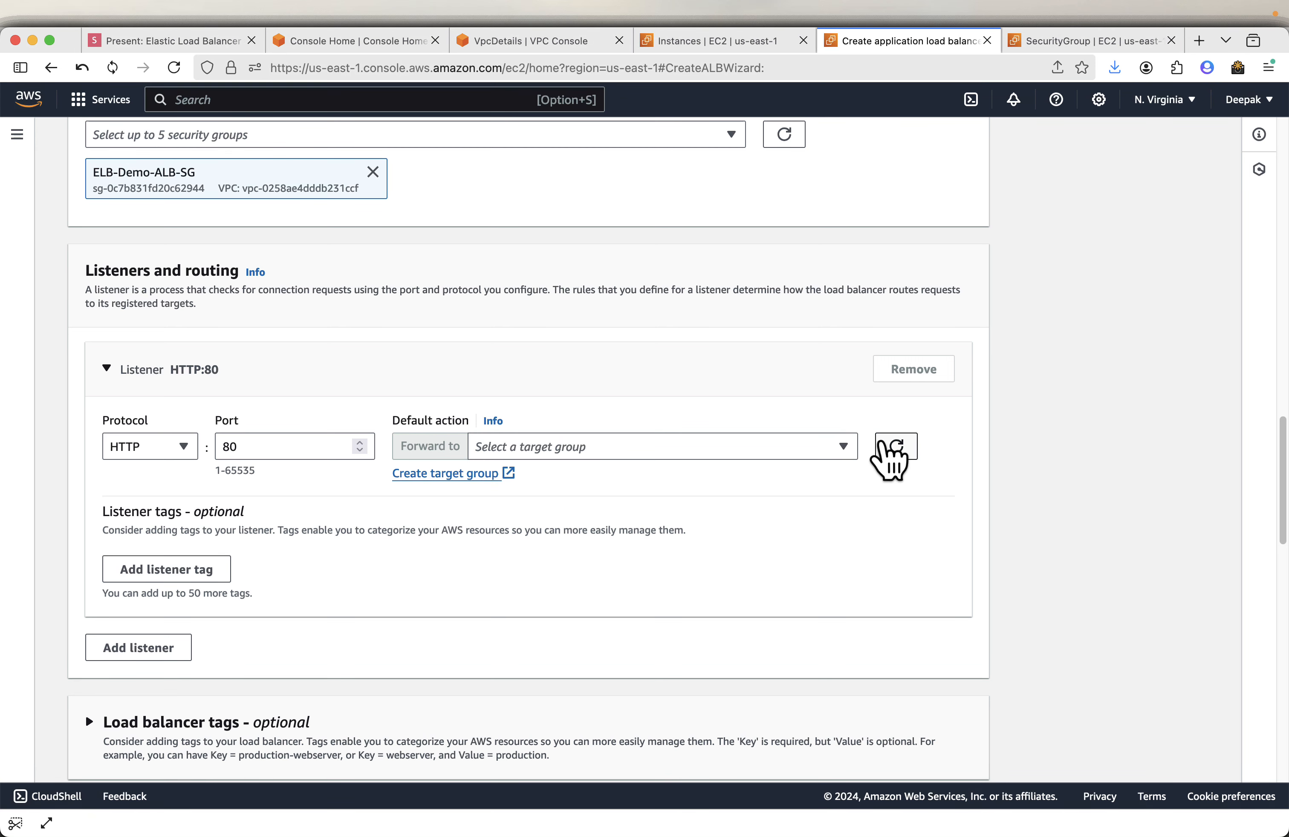
{"action": "left_click", "coordinate": [882, 442]}
{"action": "left_click_drag", "start_coordinate": [762, 507], "coordinate": [531, 492]}
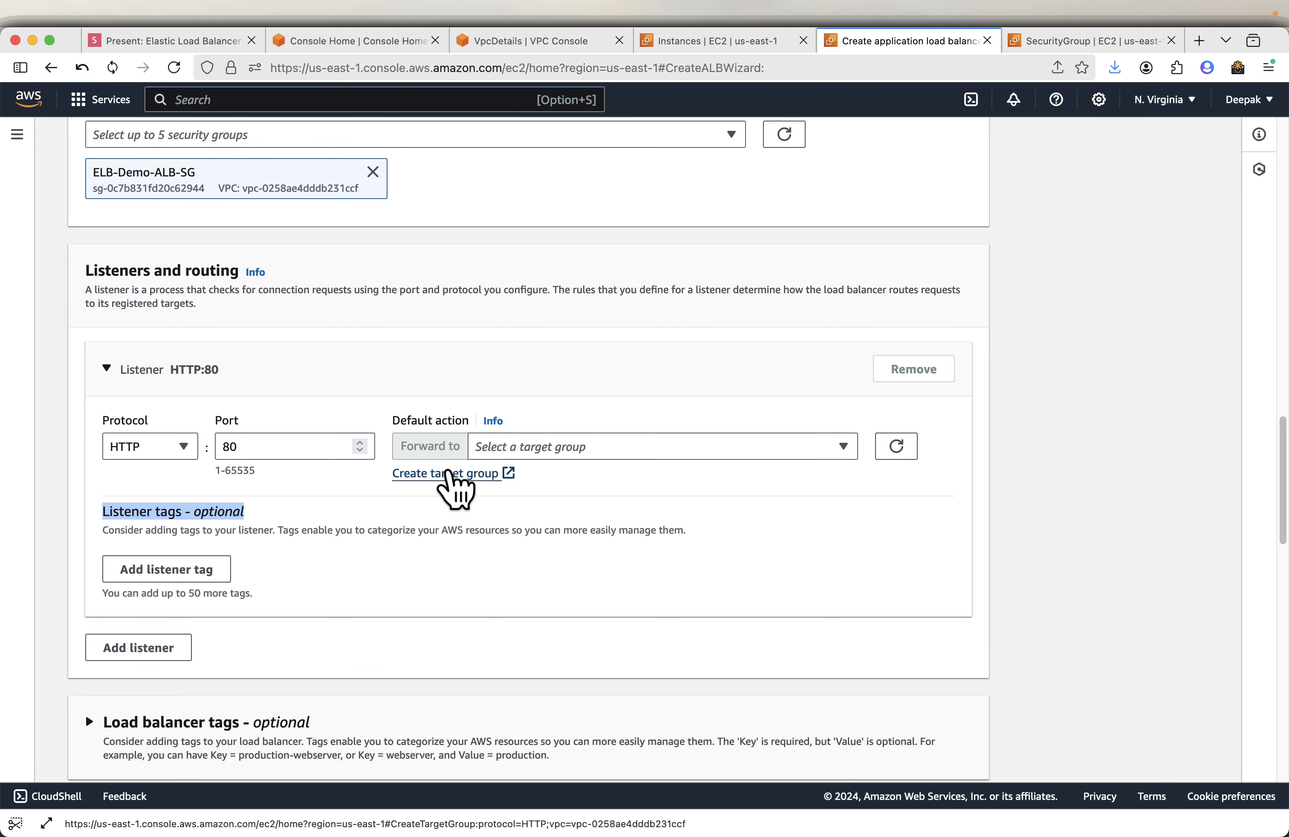
{"action": "left_click", "coordinate": [448, 474]}
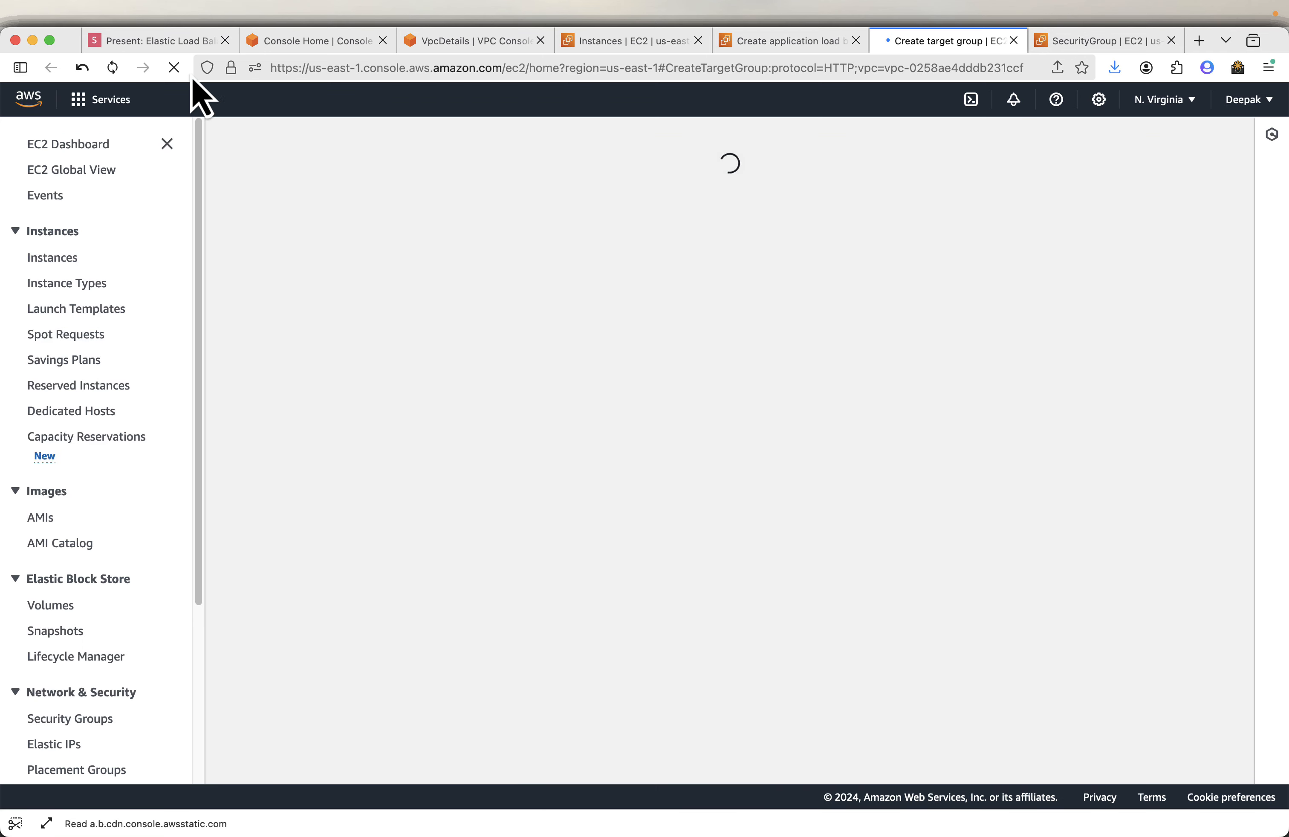
- Review the slides on selecting the security group and creating the target group with its settings
{"action": "left_click", "coordinate": [180, 42]}
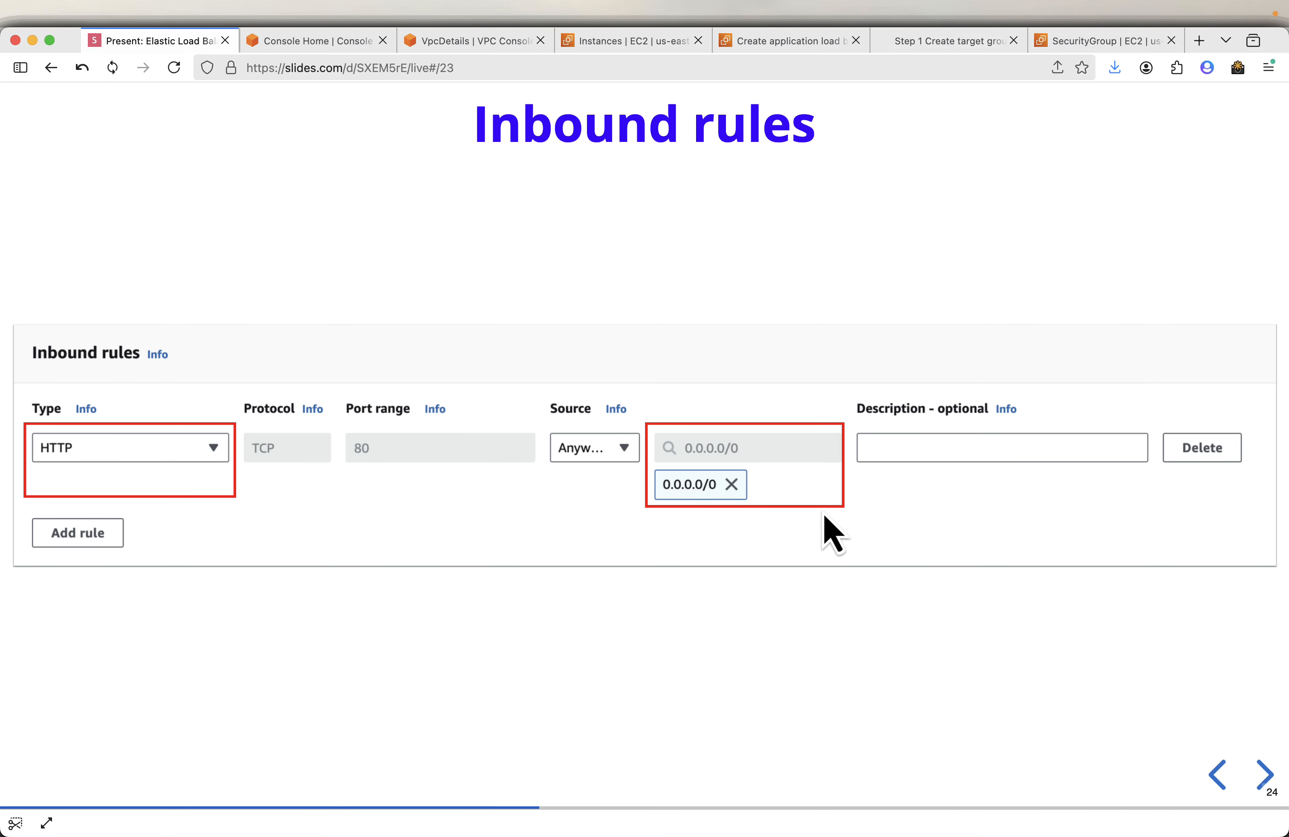
{"action": "key", "text": "Right"}
{"action": "key", "text": "Right"}
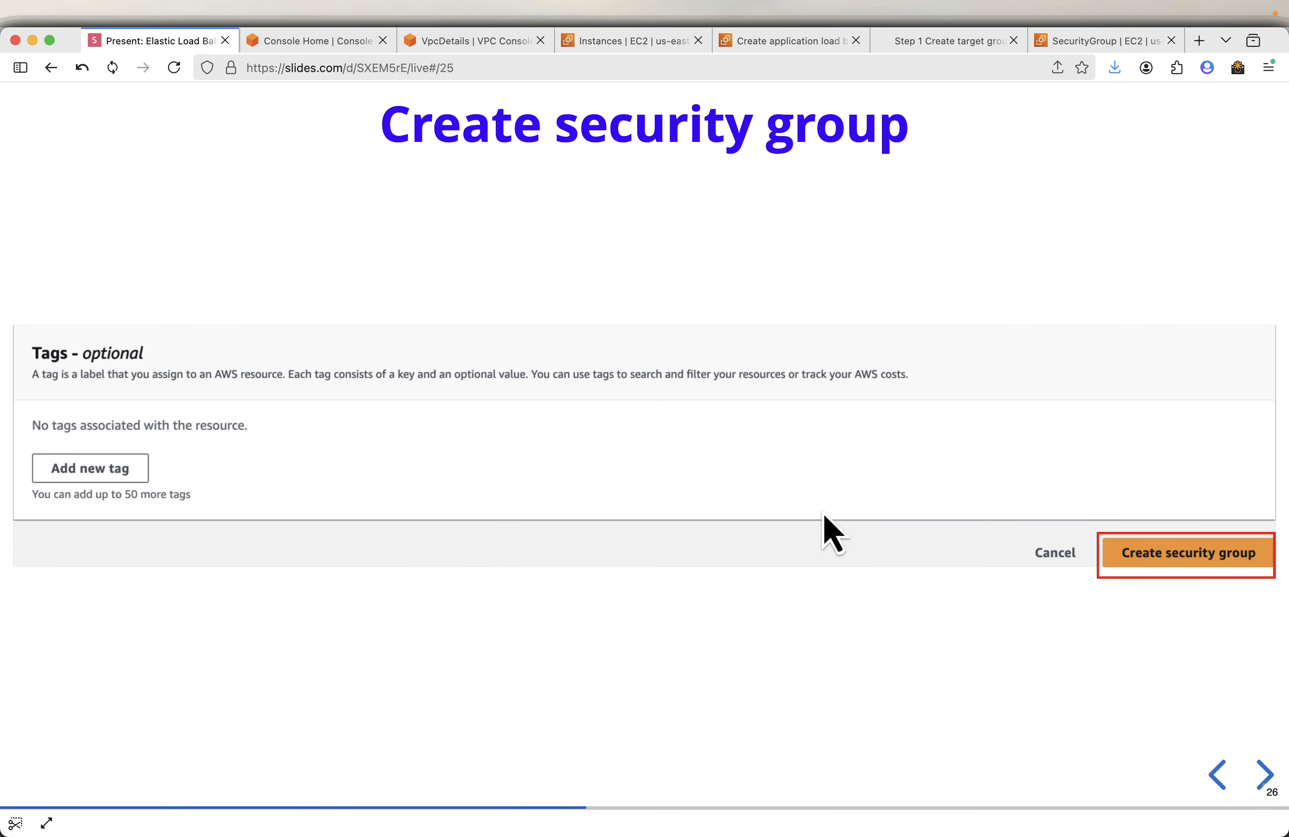
{"action": "key", "text": "Right"}
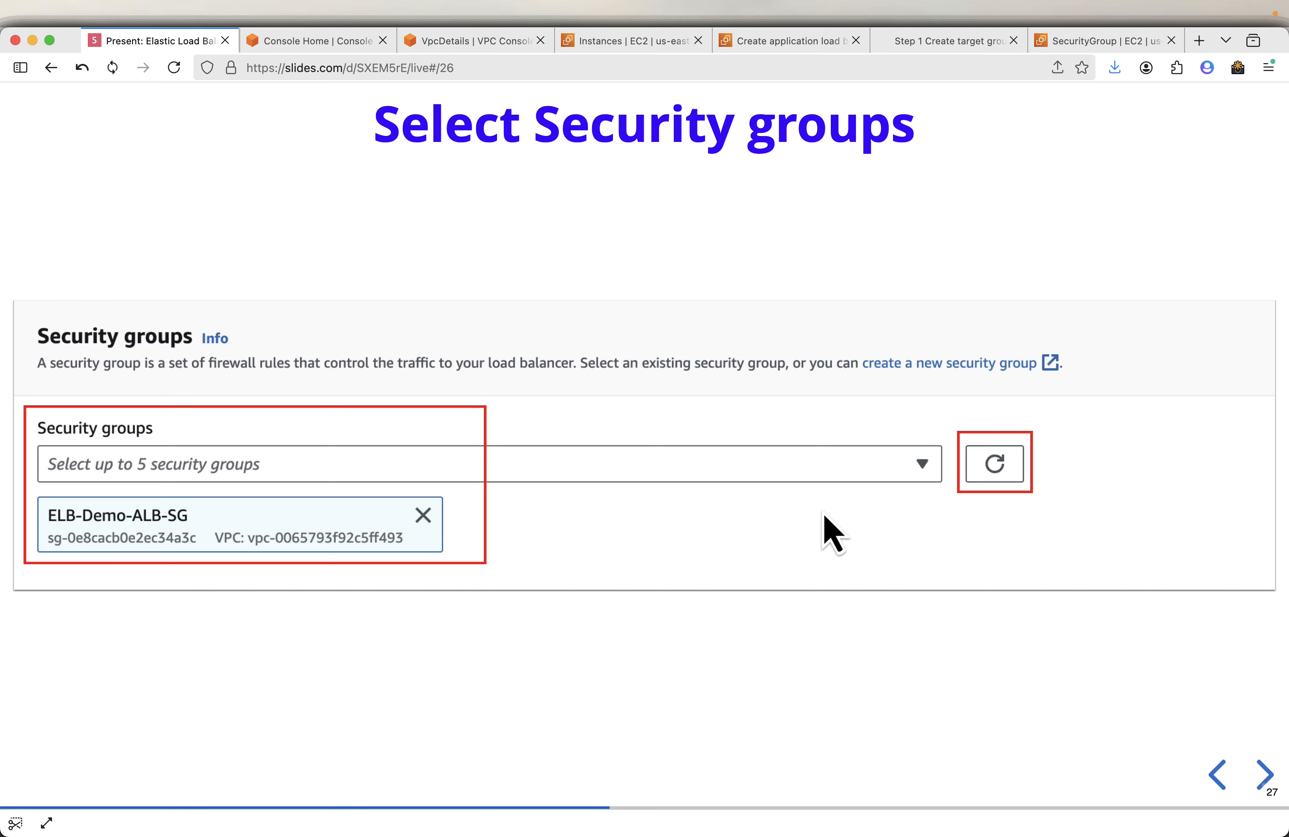
{"action": "key", "text": "Right"}
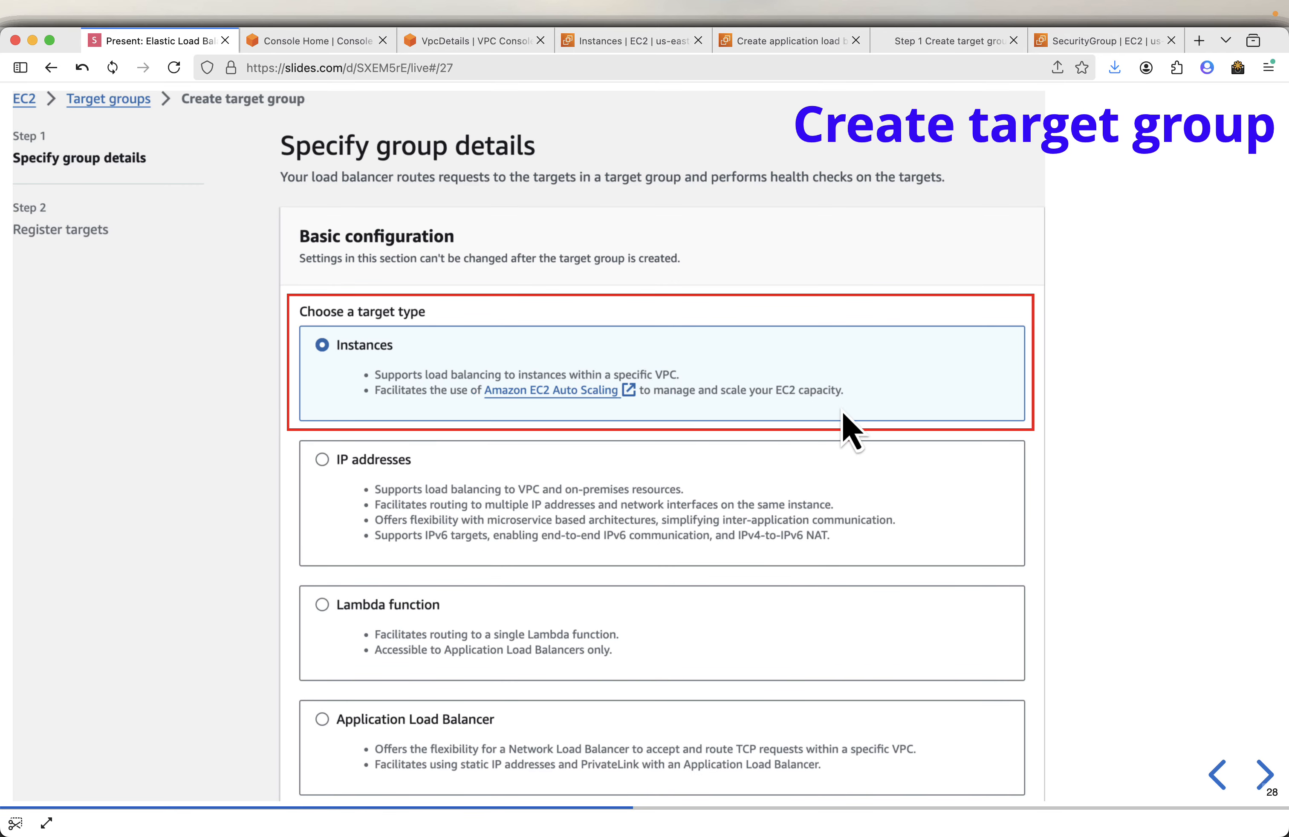
{"action": "key", "text": "Right"}
{"action": "key", "text": "Right"}
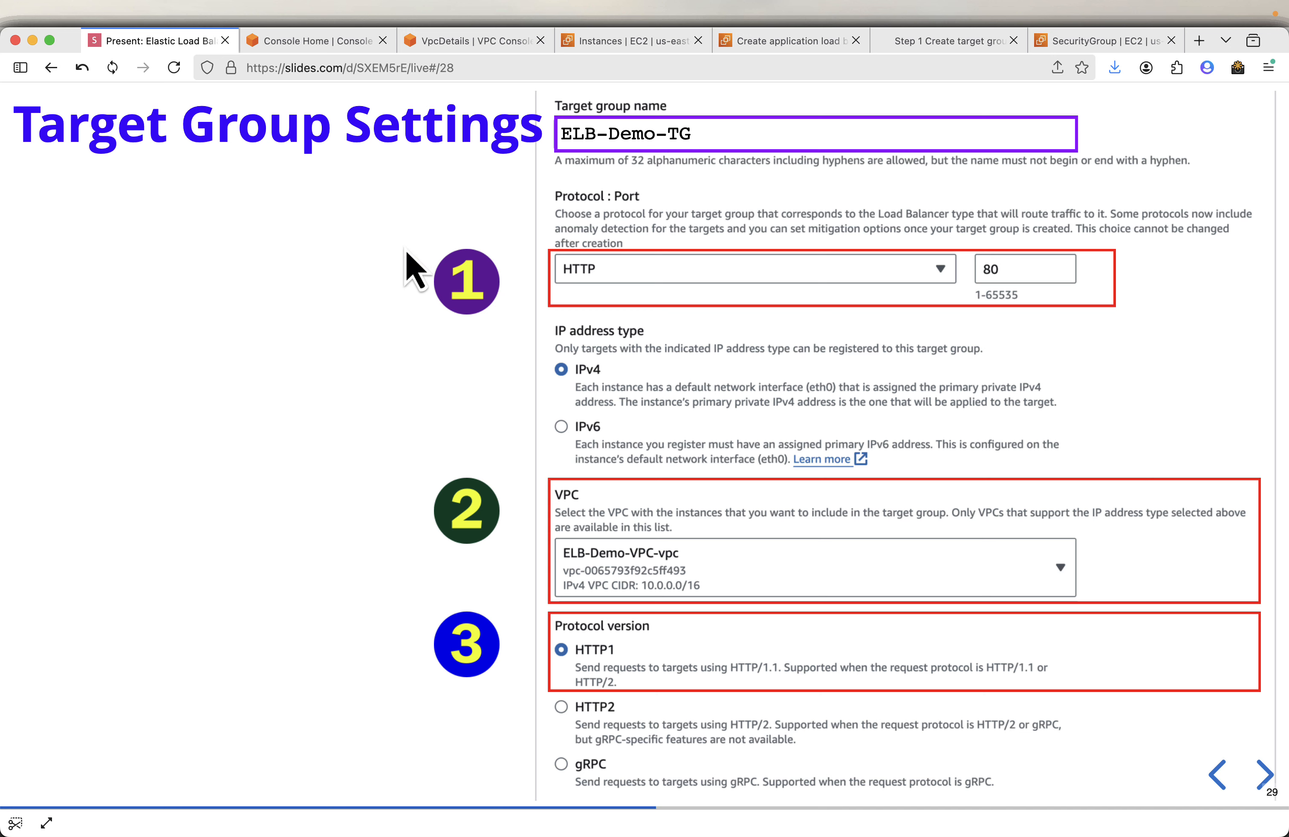
{"action": "key", "text": "super+shift+4"}
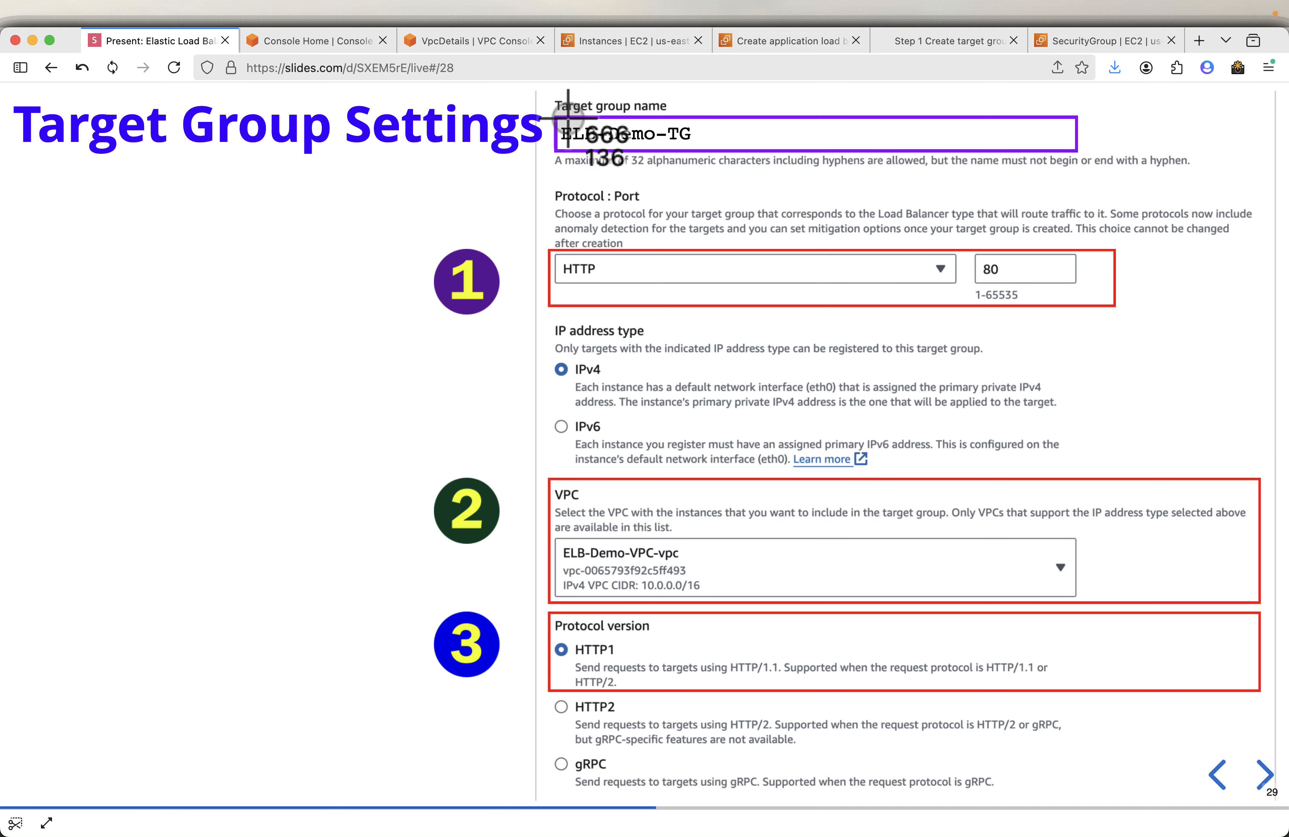
{"action": "left_click_drag", "start_coordinate": [560, 120], "coordinate": [690, 145]}
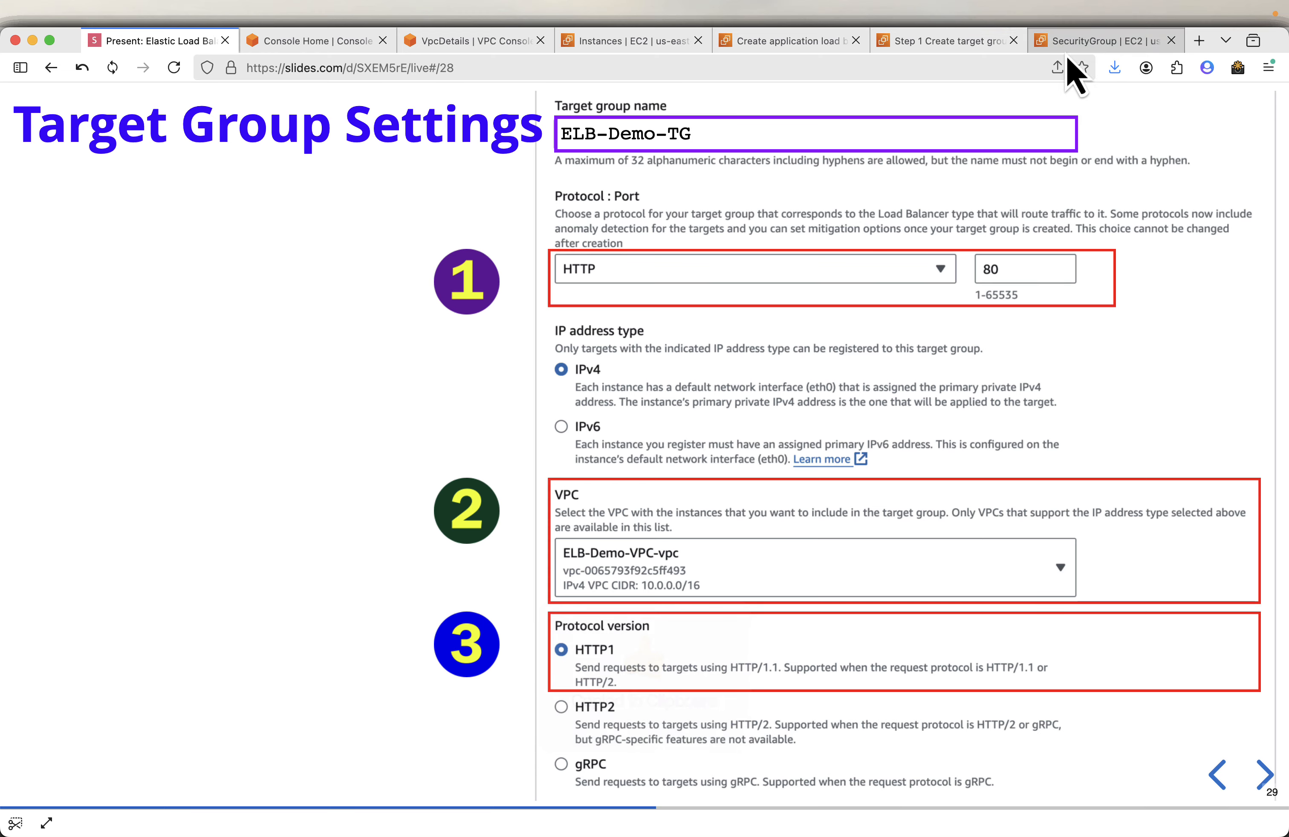
- Name the new target group ELB-Demo-TG
{"action": "left_click", "coordinate": [1000, 46]}
{"action": "scroll", "coordinate": [495, 423], "scroll_direction": "down", "scroll_amount": 10}
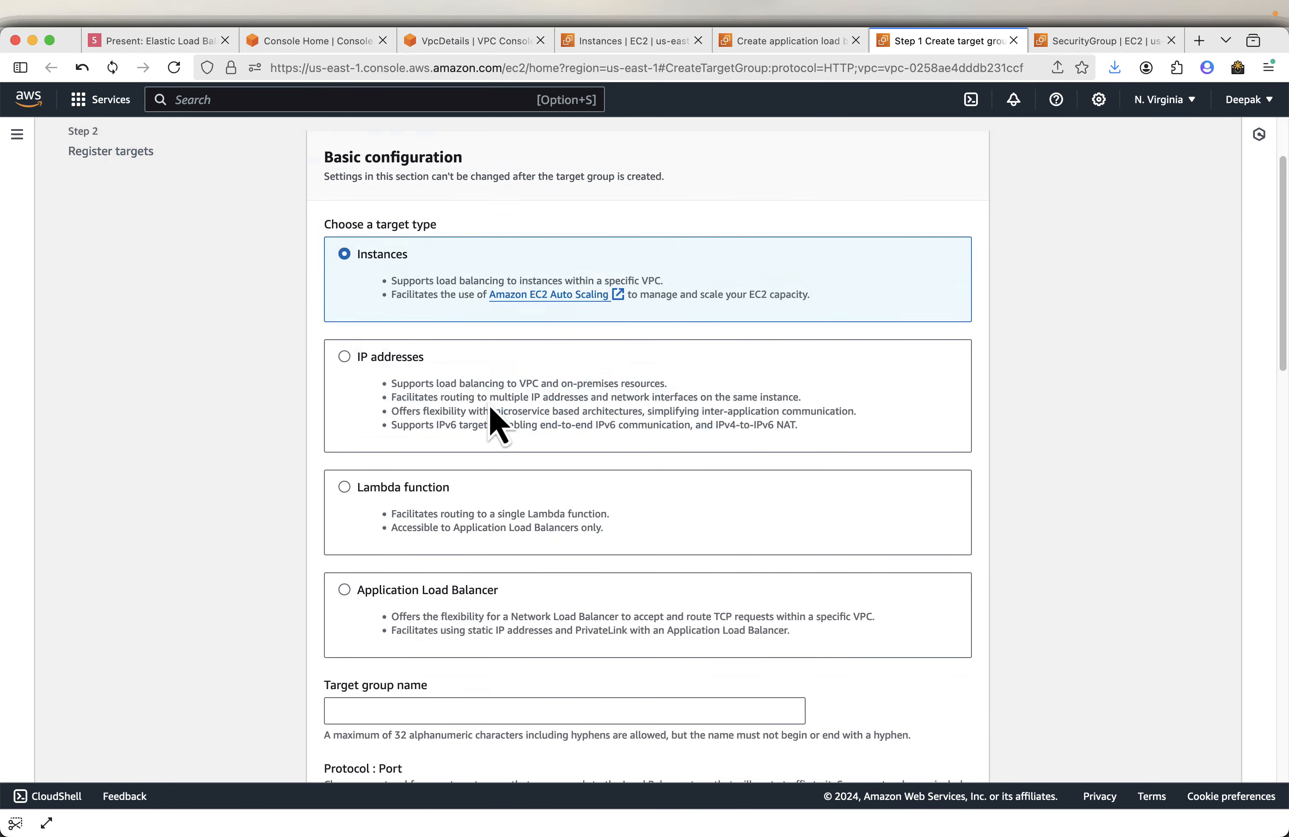
{"action": "scroll", "coordinate": [587, 518], "scroll_direction": "down", "scroll_amount": 10}
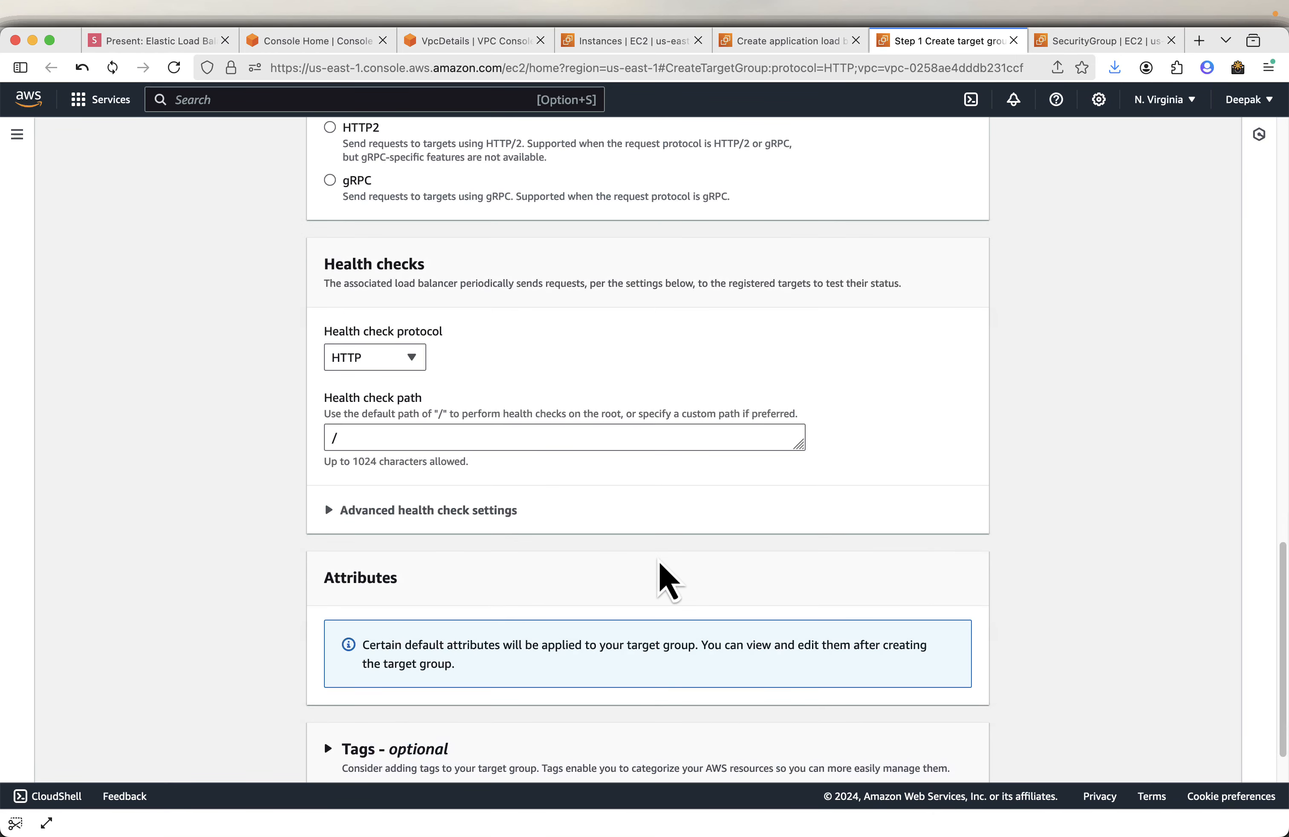
{"action": "scroll", "coordinate": [665, 576], "scroll_direction": "up", "scroll_amount": 7}
{"action": "scroll", "coordinate": [660, 564], "scroll_direction": "up", "scroll_amount": 10}
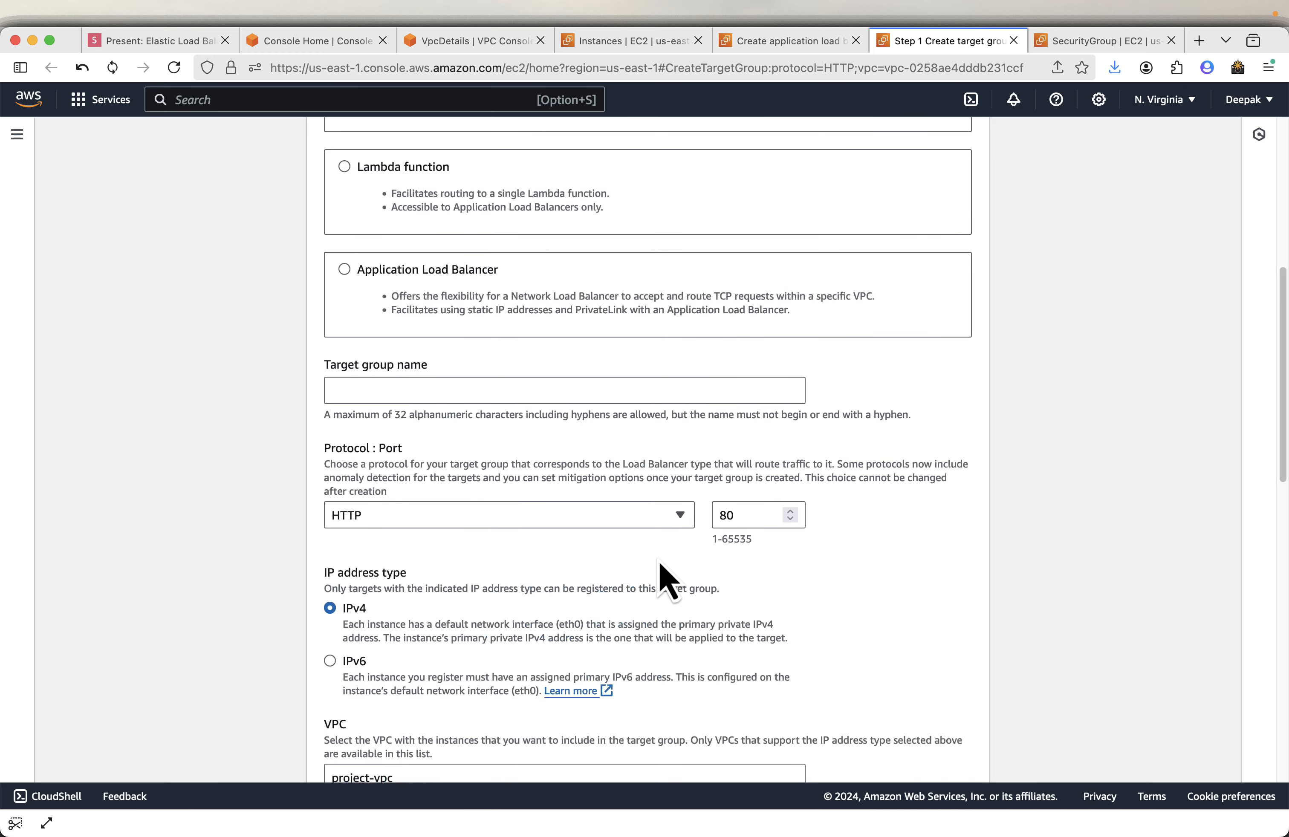
{"action": "scroll", "coordinate": [532, 446], "scroll_direction": "down", "scroll_amount": 4}
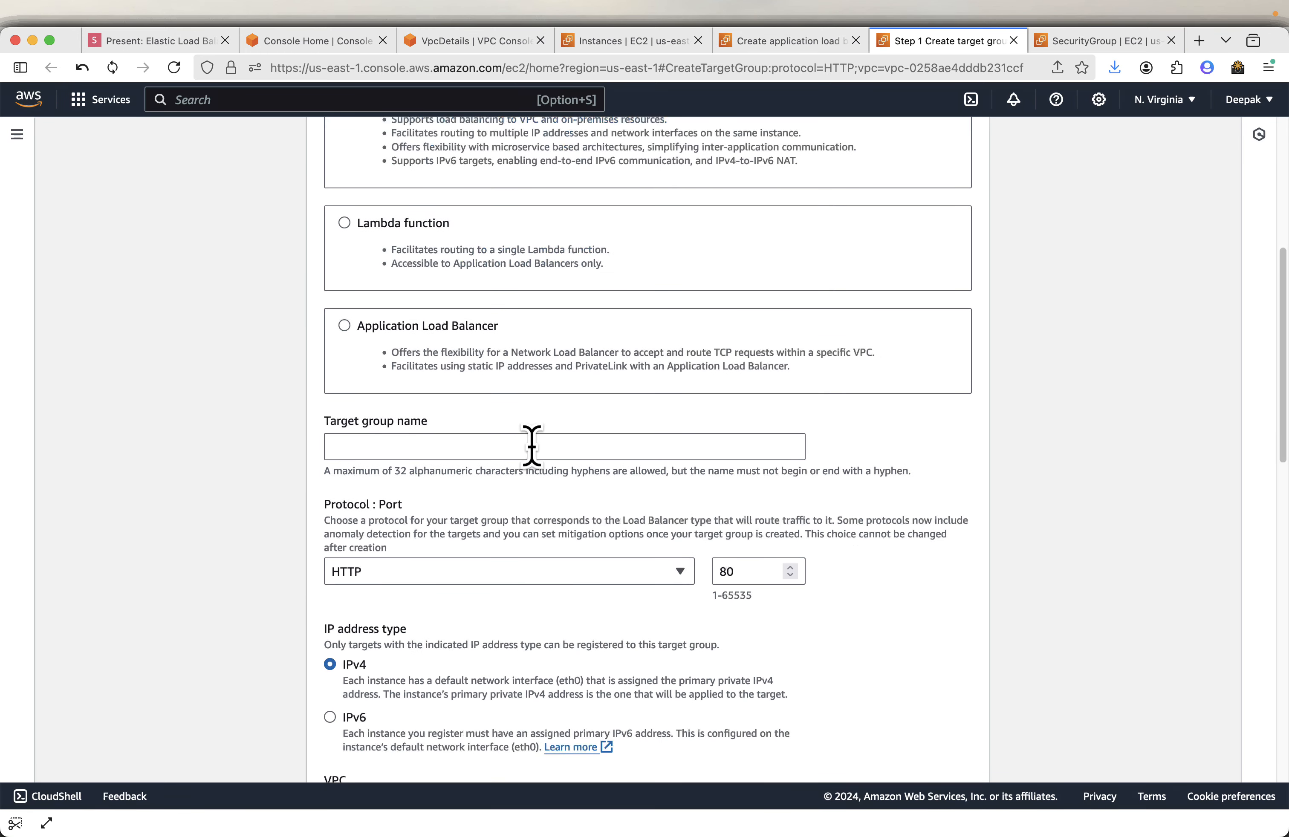
{"action": "left_click", "coordinate": [421, 448]}
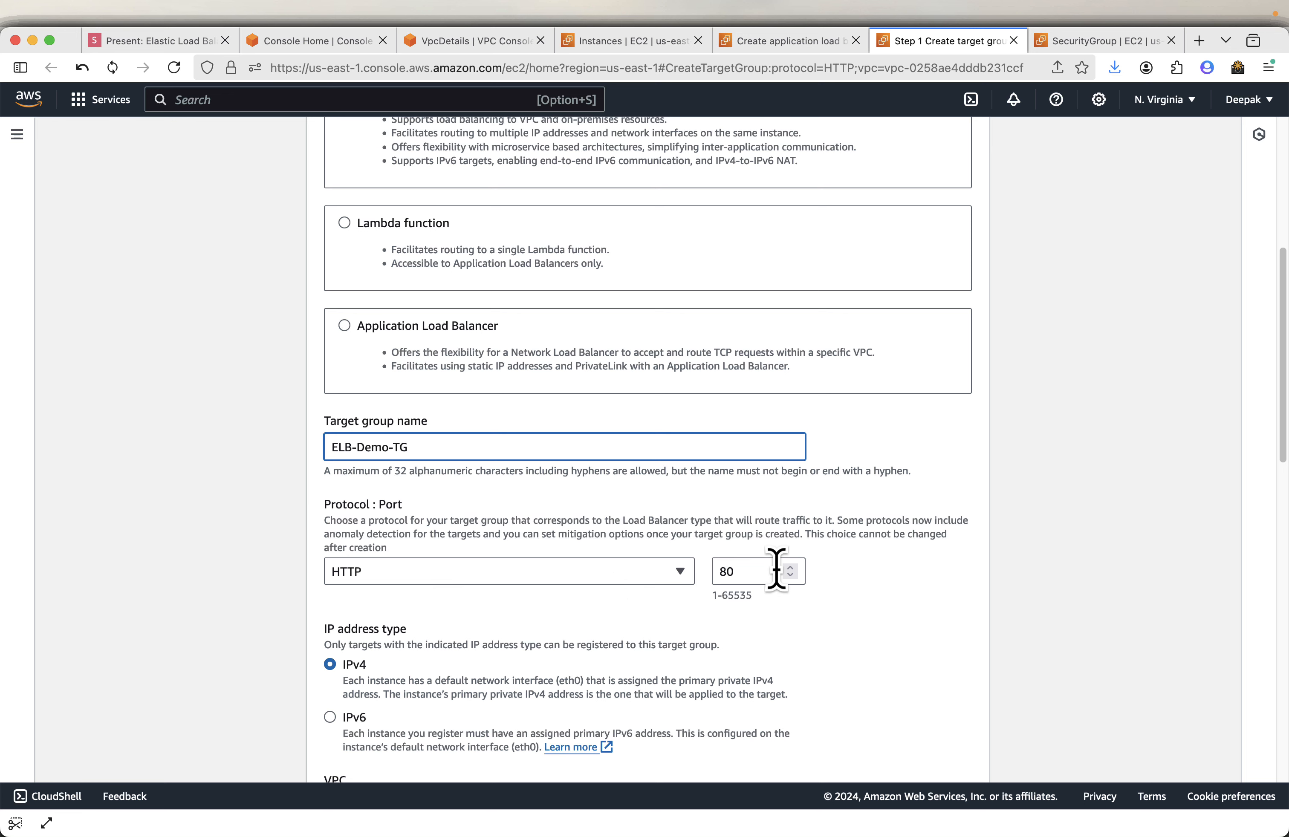
- Review the target group's protocol, port, VPC, protocol version and health check settings
{"action": "scroll", "coordinate": [776, 570], "scroll_direction": "down", "scroll_amount": 2}
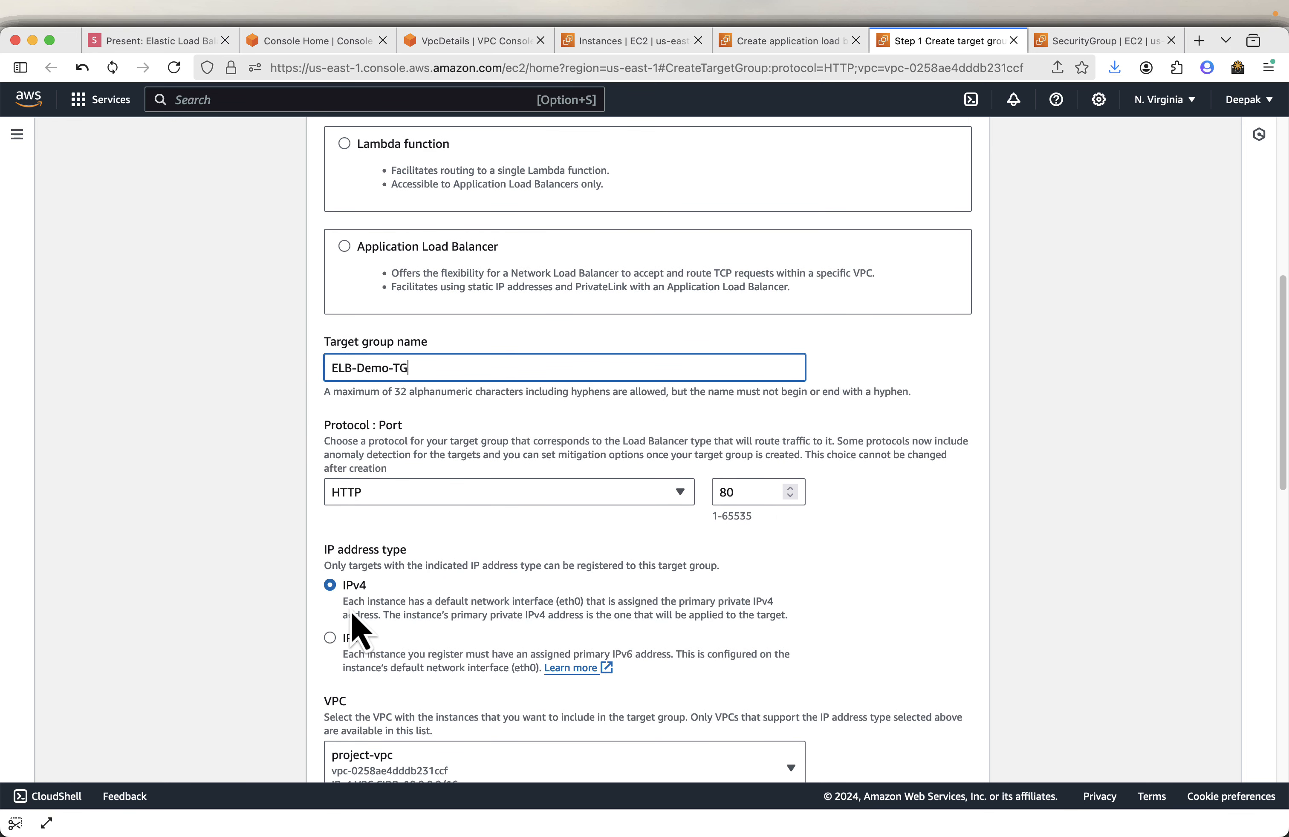
{"action": "scroll", "coordinate": [353, 617], "scroll_direction": "down", "scroll_amount": 4}
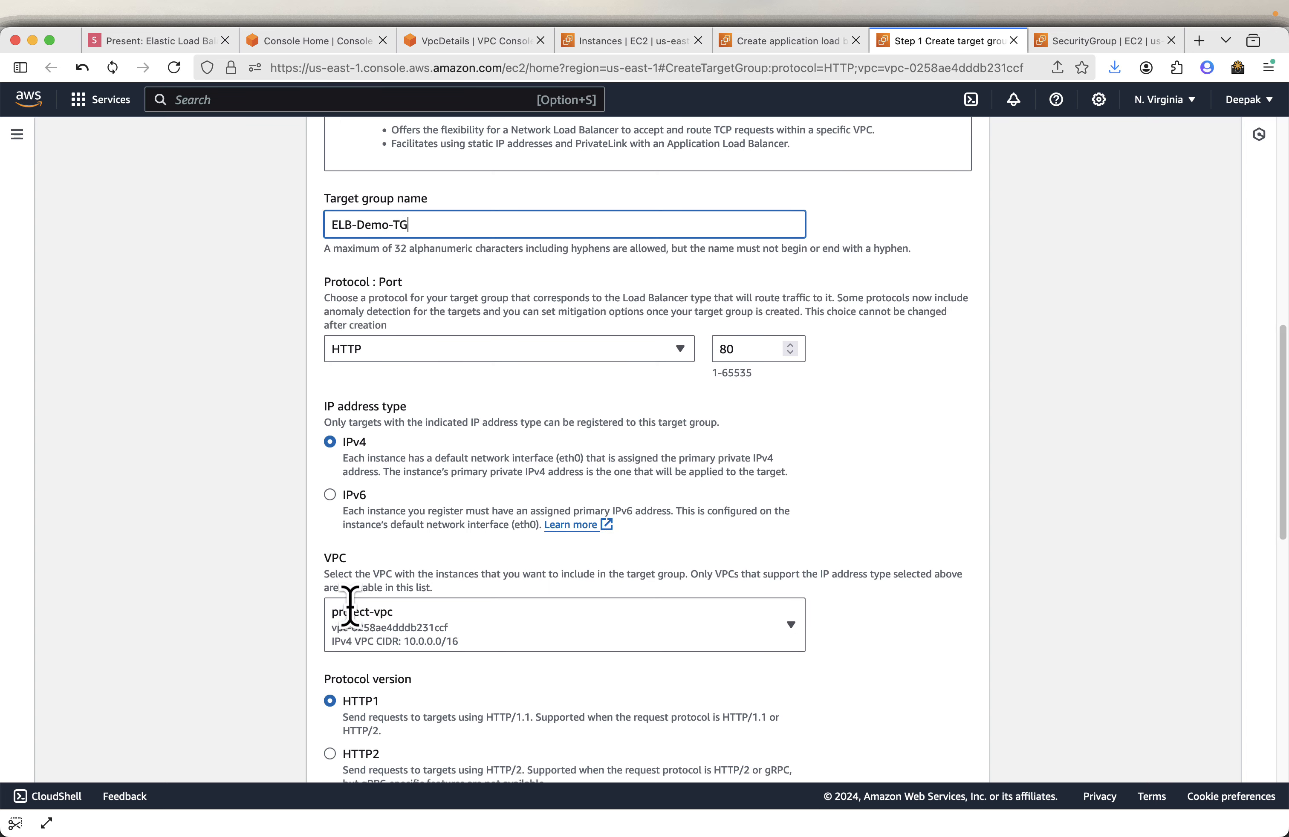
{"action": "scroll", "coordinate": [532, 628], "scroll_direction": "down", "scroll_amount": 5}
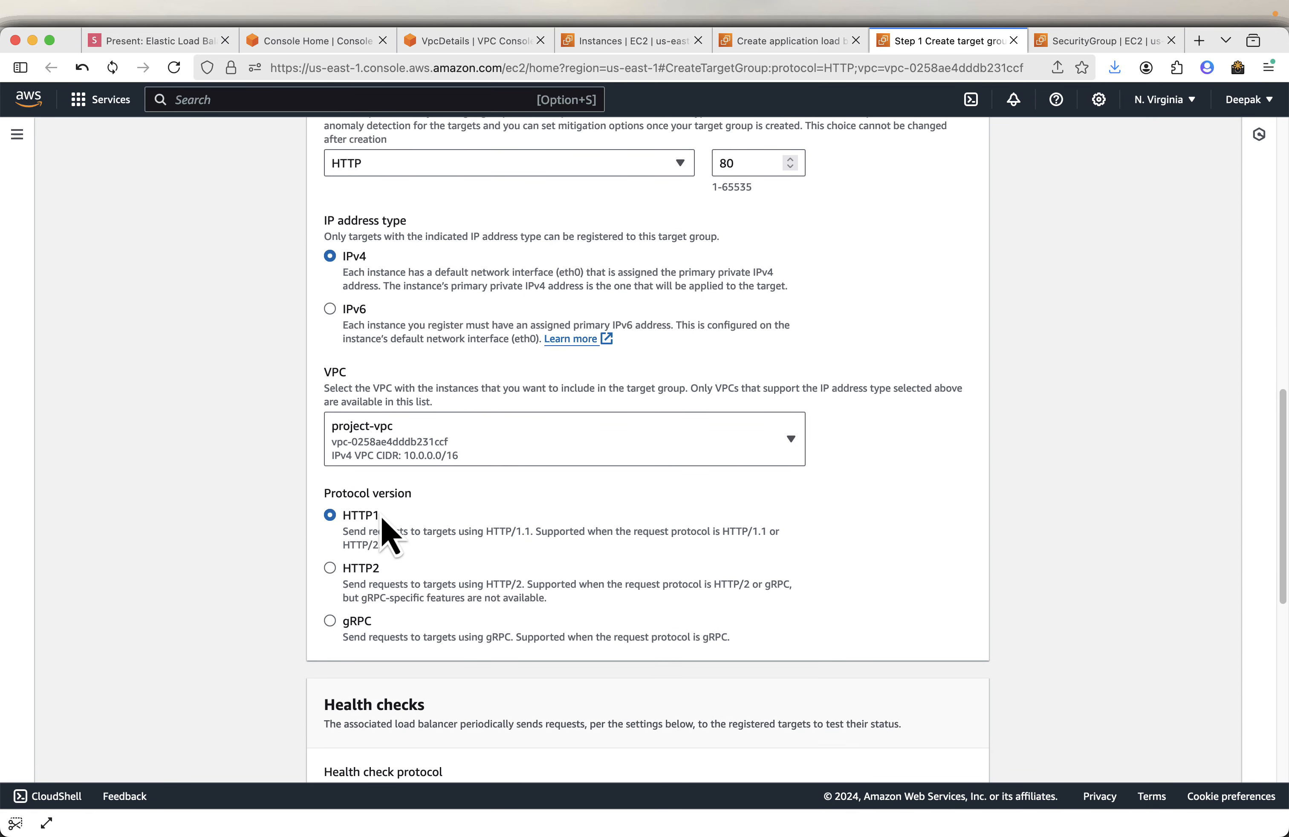
{"action": "scroll", "coordinate": [457, 587], "scroll_direction": "down", "scroll_amount": 2}
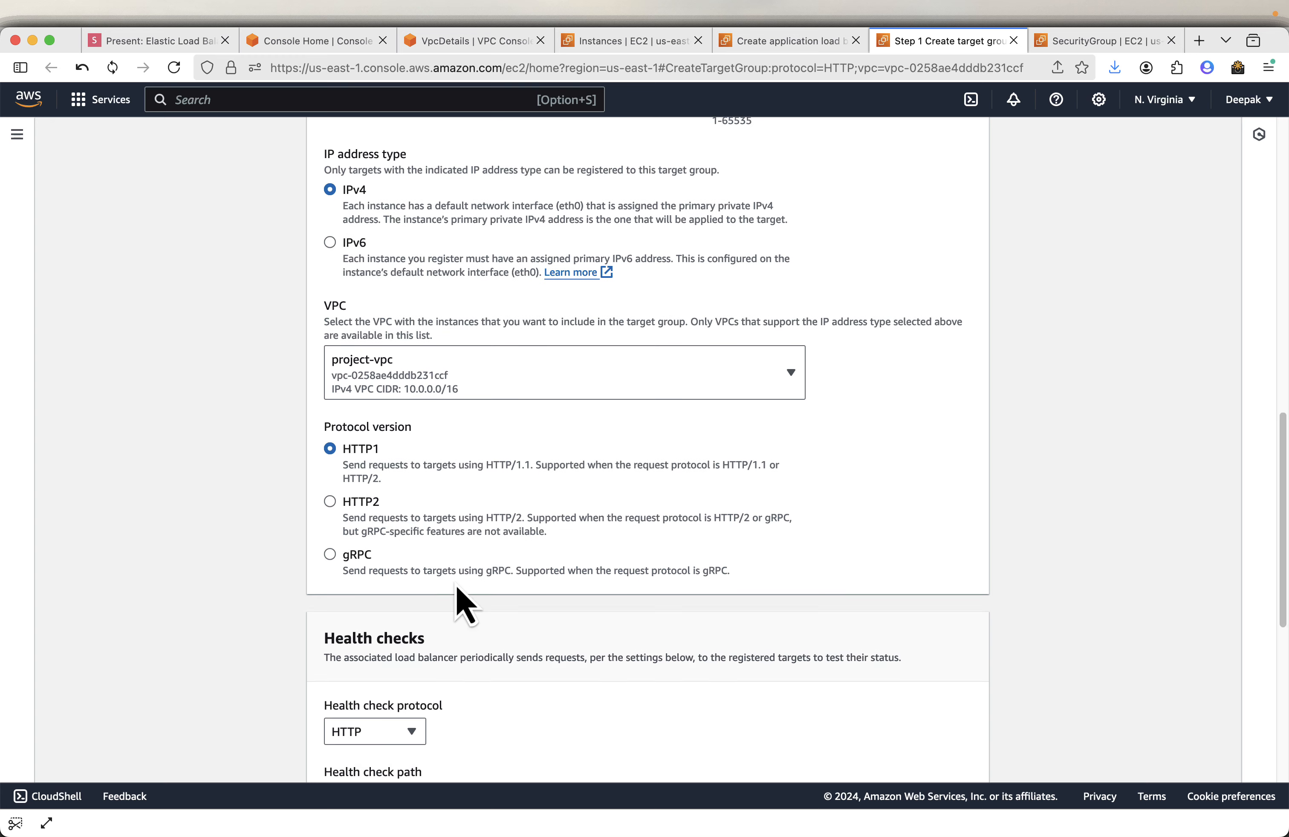
{"action": "scroll", "coordinate": [457, 587], "scroll_direction": "down", "scroll_amount": 4}
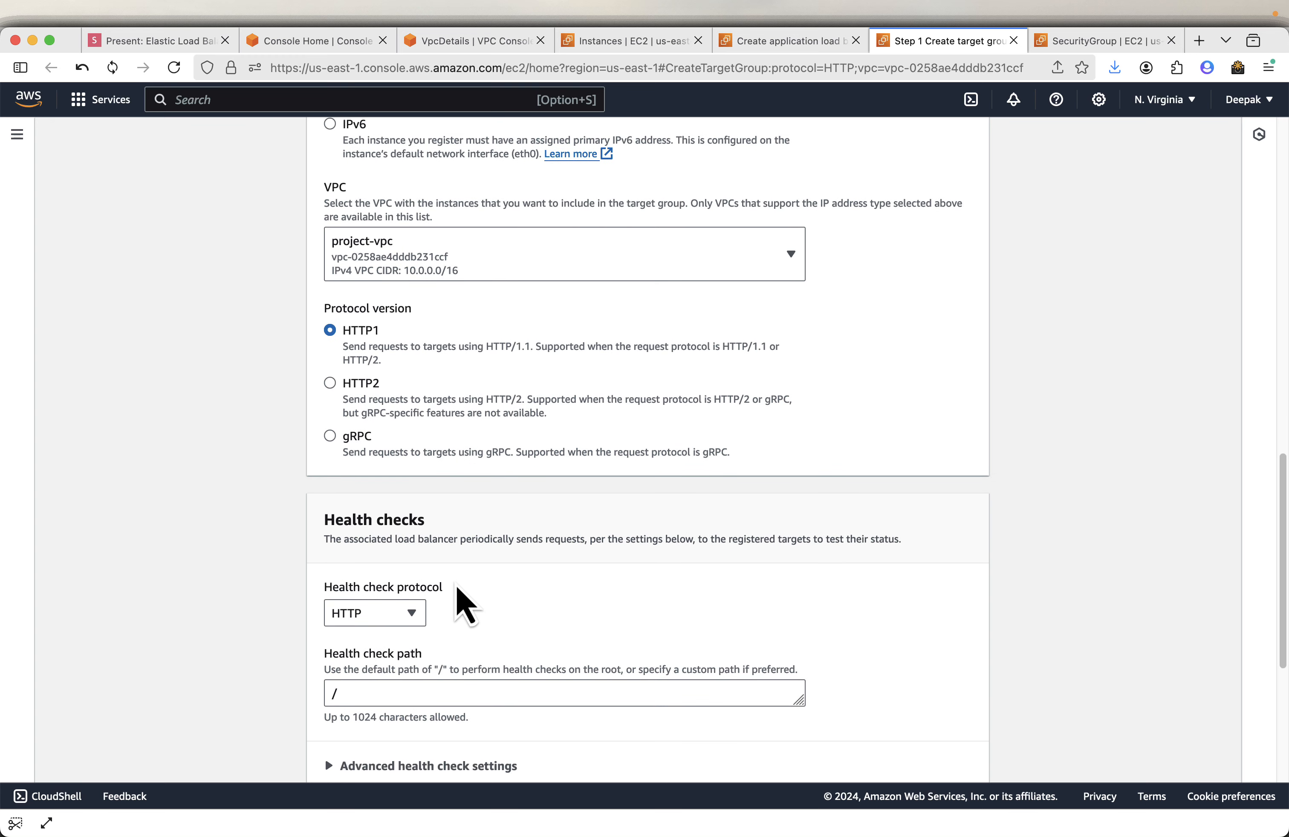
{"action": "scroll", "coordinate": [457, 588], "scroll_direction": "down", "scroll_amount": 3}
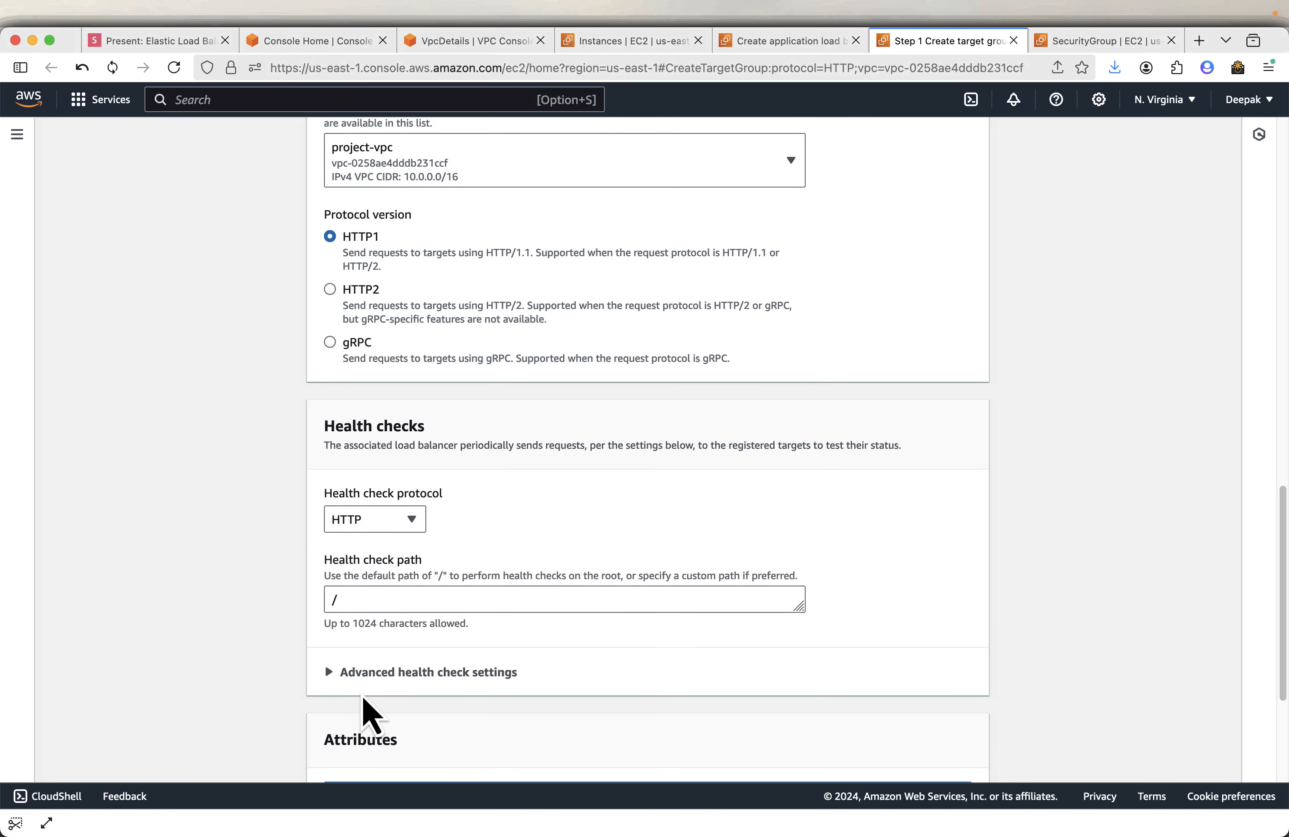
- Review the advanced health check settings and the slides on keeping the target group defaults
{"action": "scroll", "coordinate": [563, 598], "scroll_direction": "down", "scroll_amount": 10}
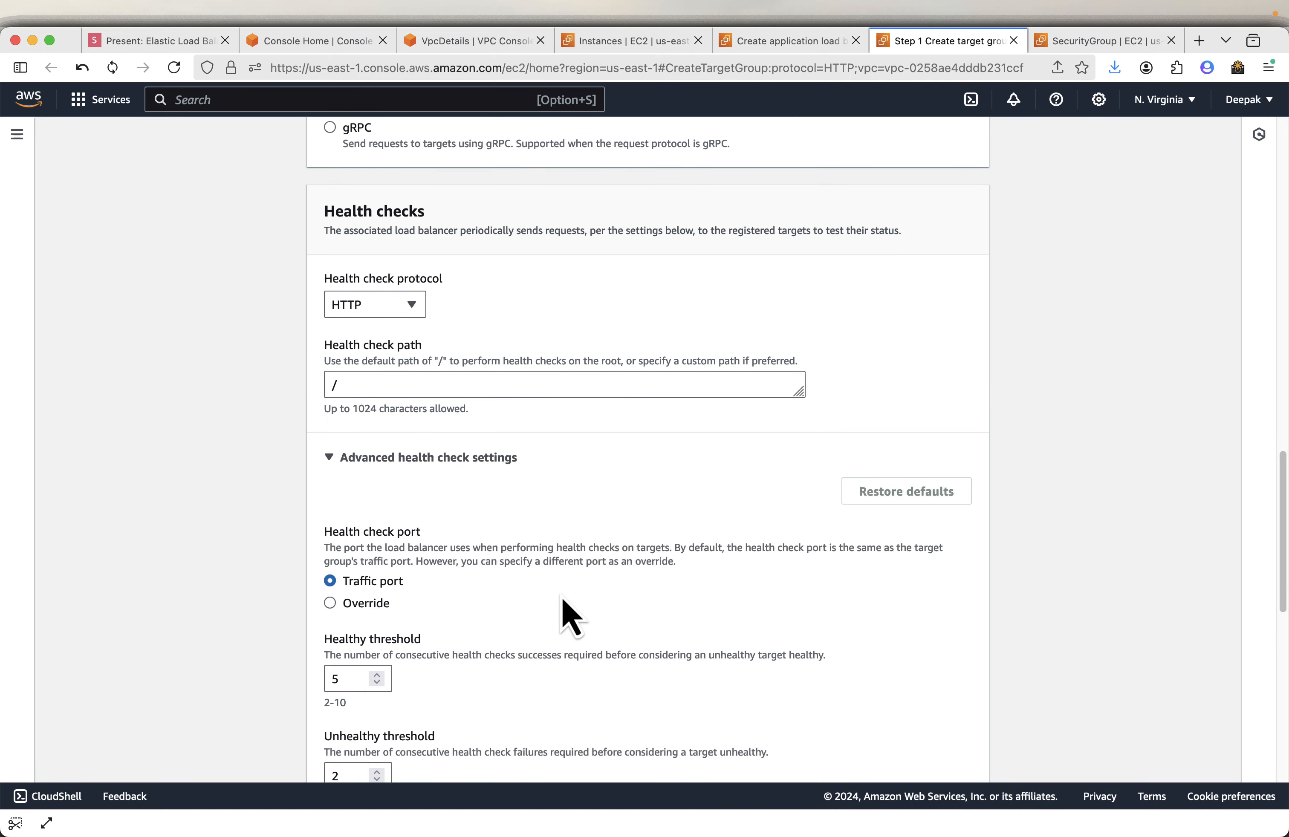
{"action": "scroll", "coordinate": [571, 617], "scroll_direction": "down", "scroll_amount": 12}
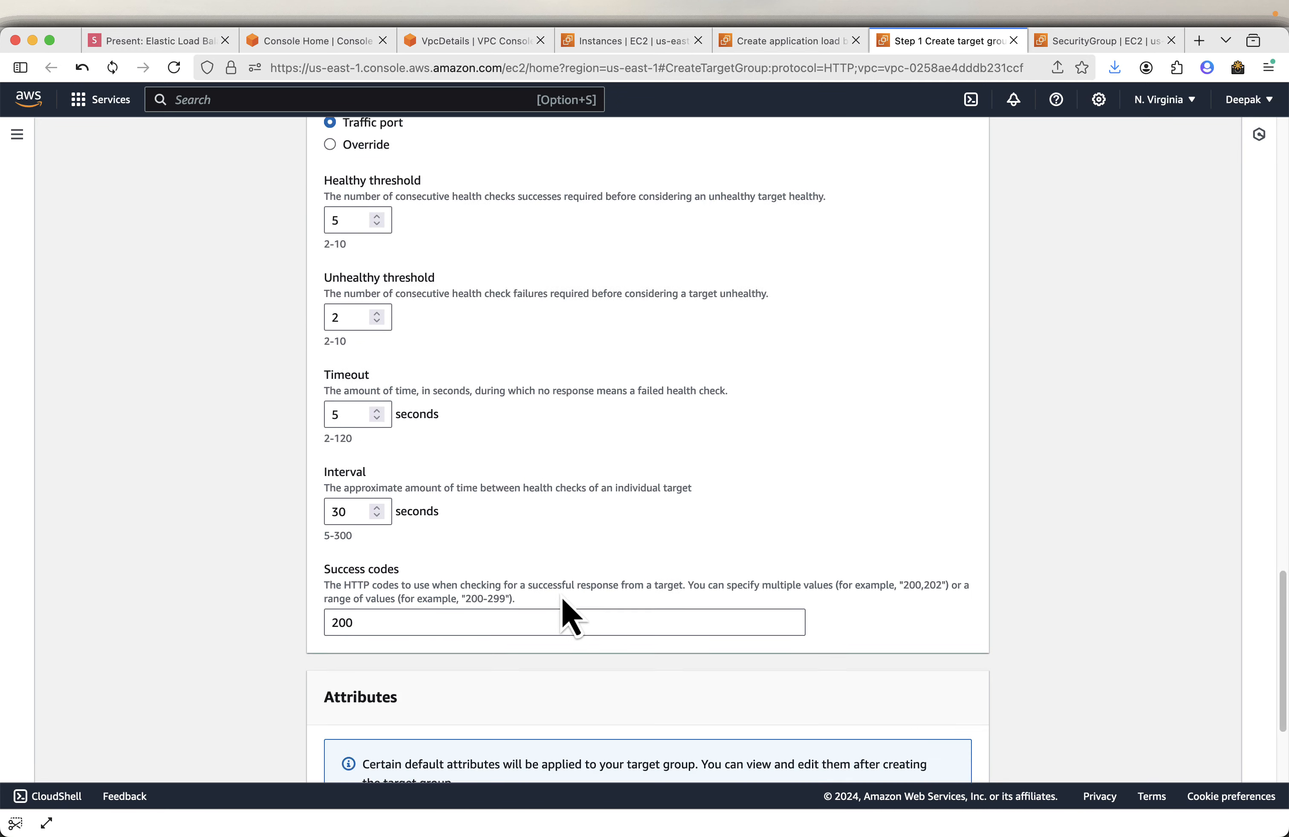
{"action": "left_click", "coordinate": [167, 42]}
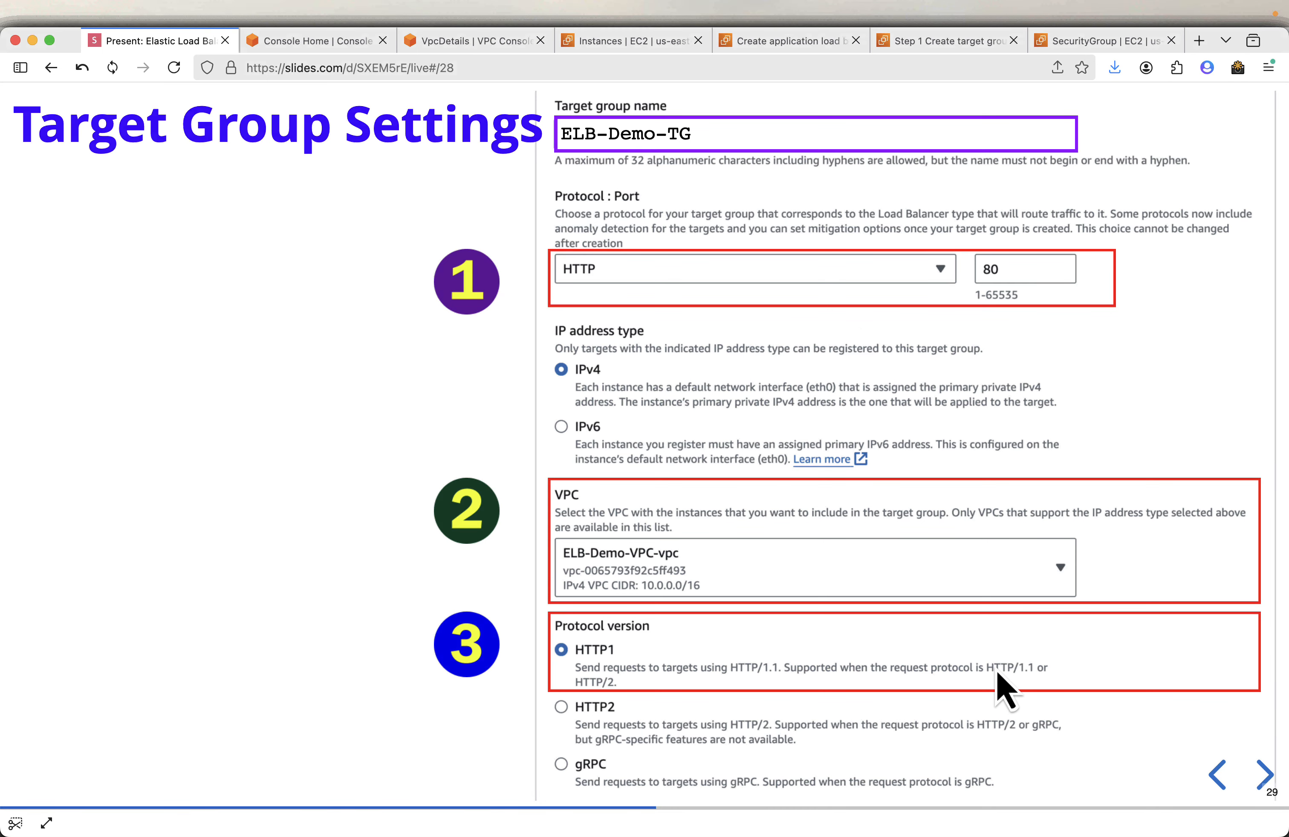
{"action": "key", "text": "Right"}
{"action": "key", "text": "Right"}
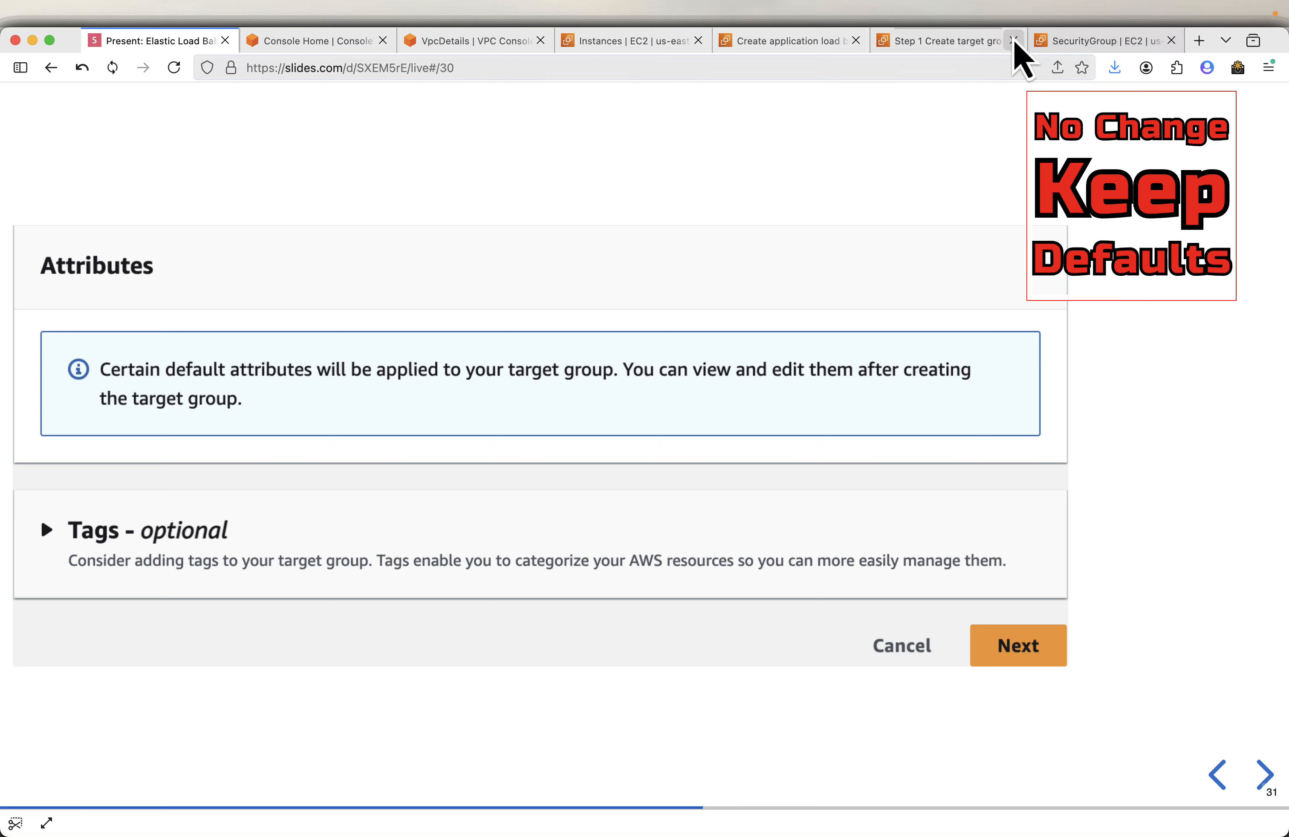
- Continue to target registration and include both web-server instances as pending targets on port 80
{"action": "left_click", "coordinate": [954, 44]}
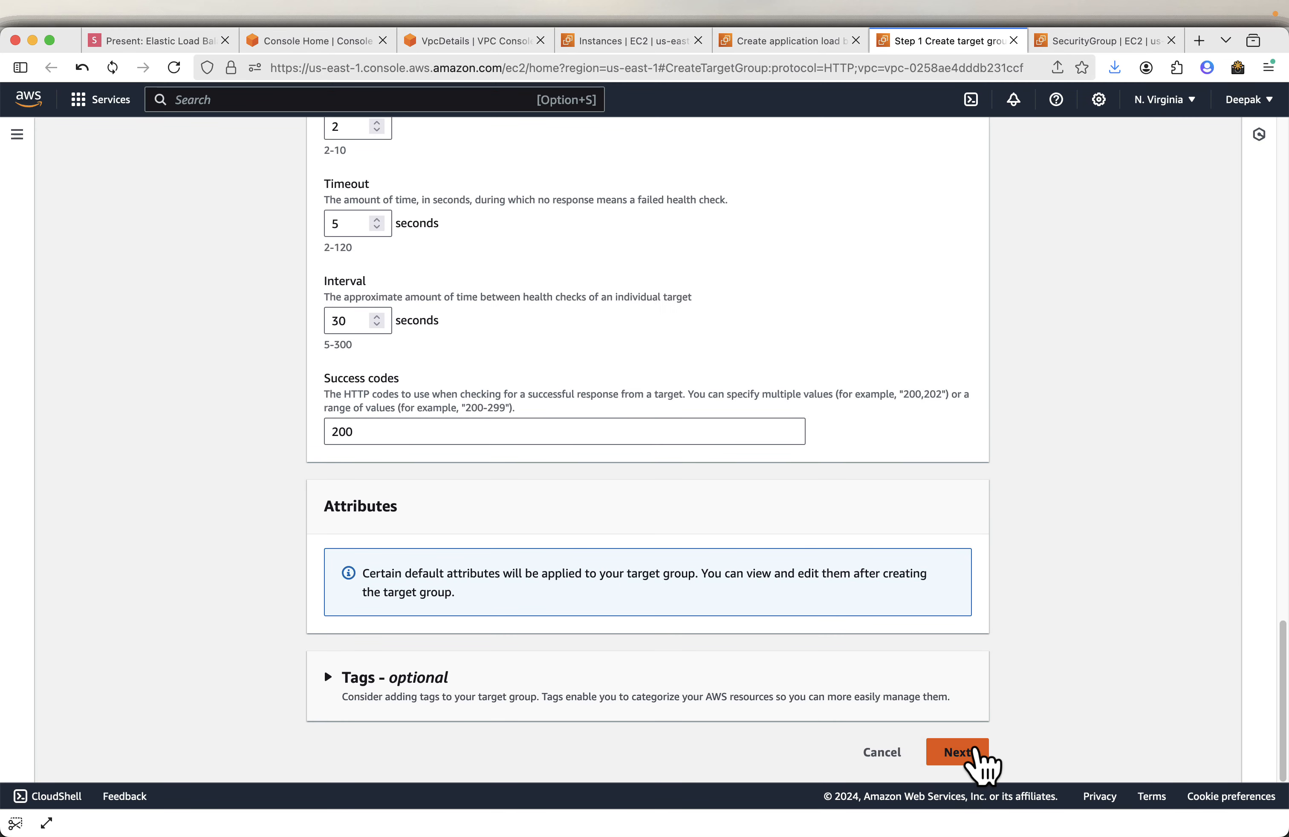
{"action": "left_click", "coordinate": [977, 753]}
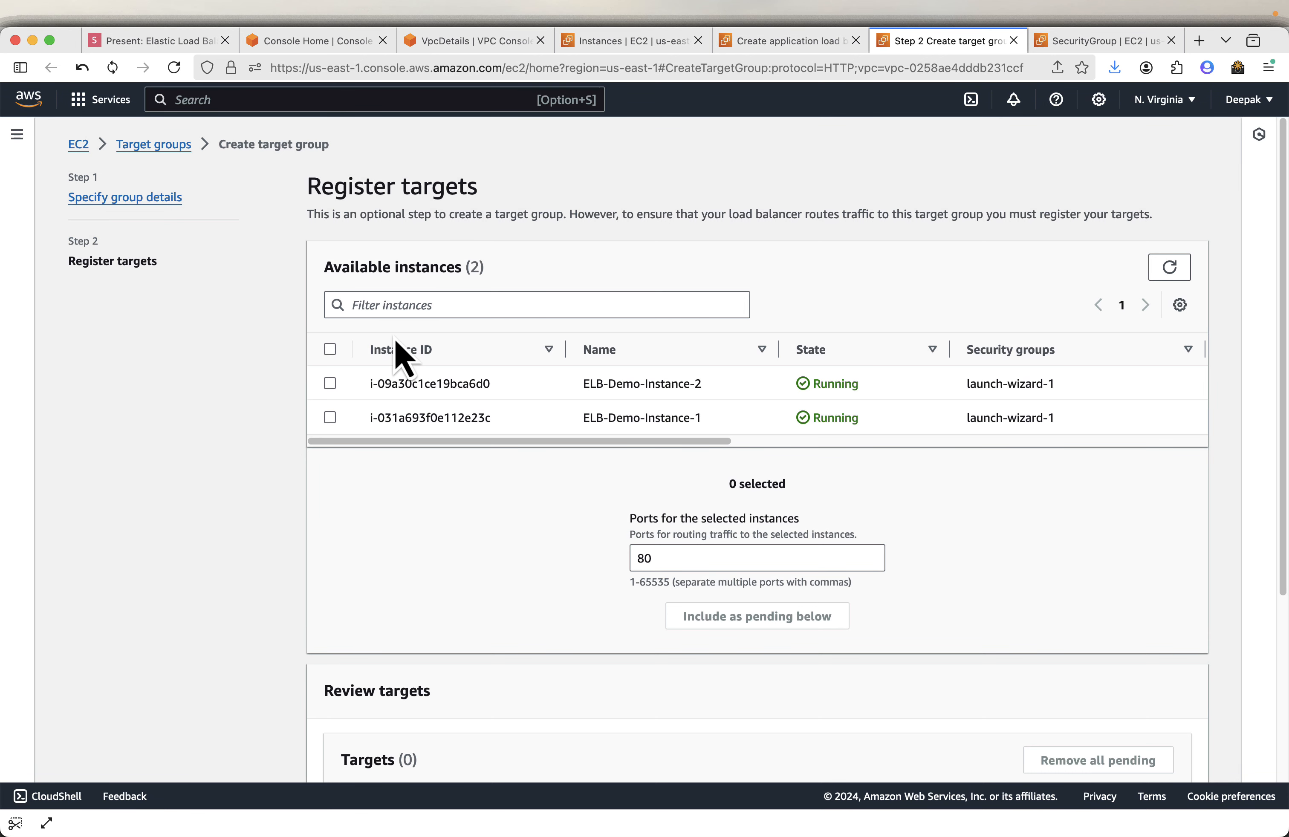
{"action": "left_click", "coordinate": [331, 351]}
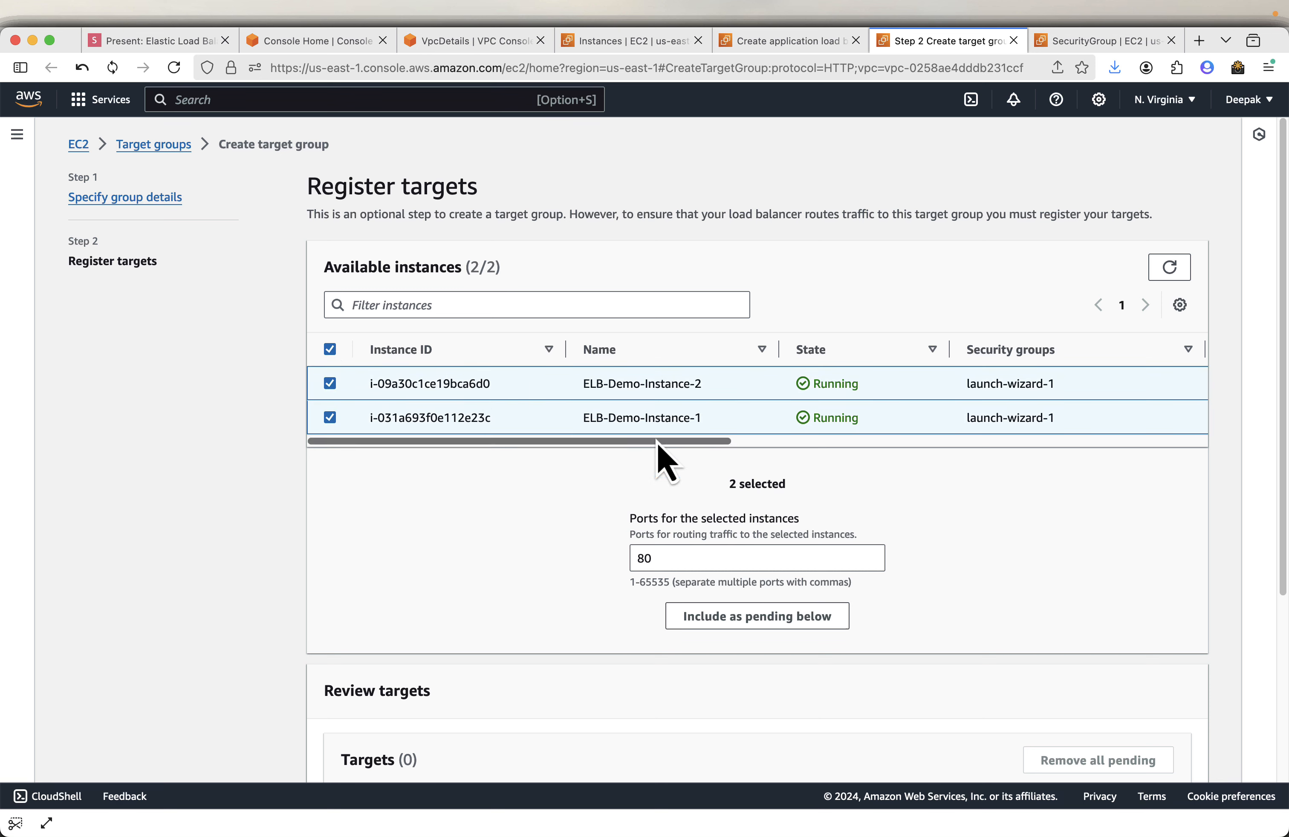
{"action": "left_click", "coordinate": [740, 618]}
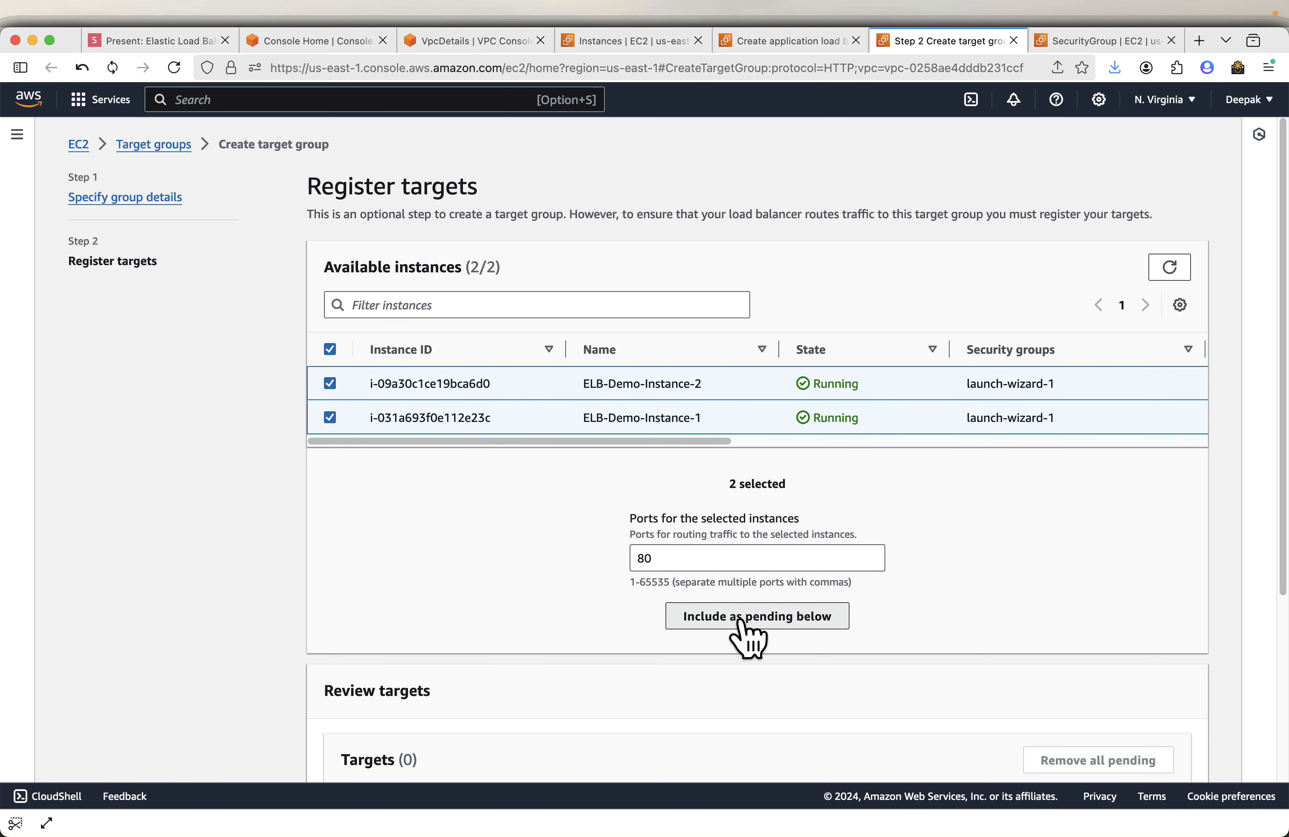
- Create the target group with the two pending targets
{"action": "scroll", "coordinate": [795, 536], "scroll_direction": "down", "scroll_amount": 5}
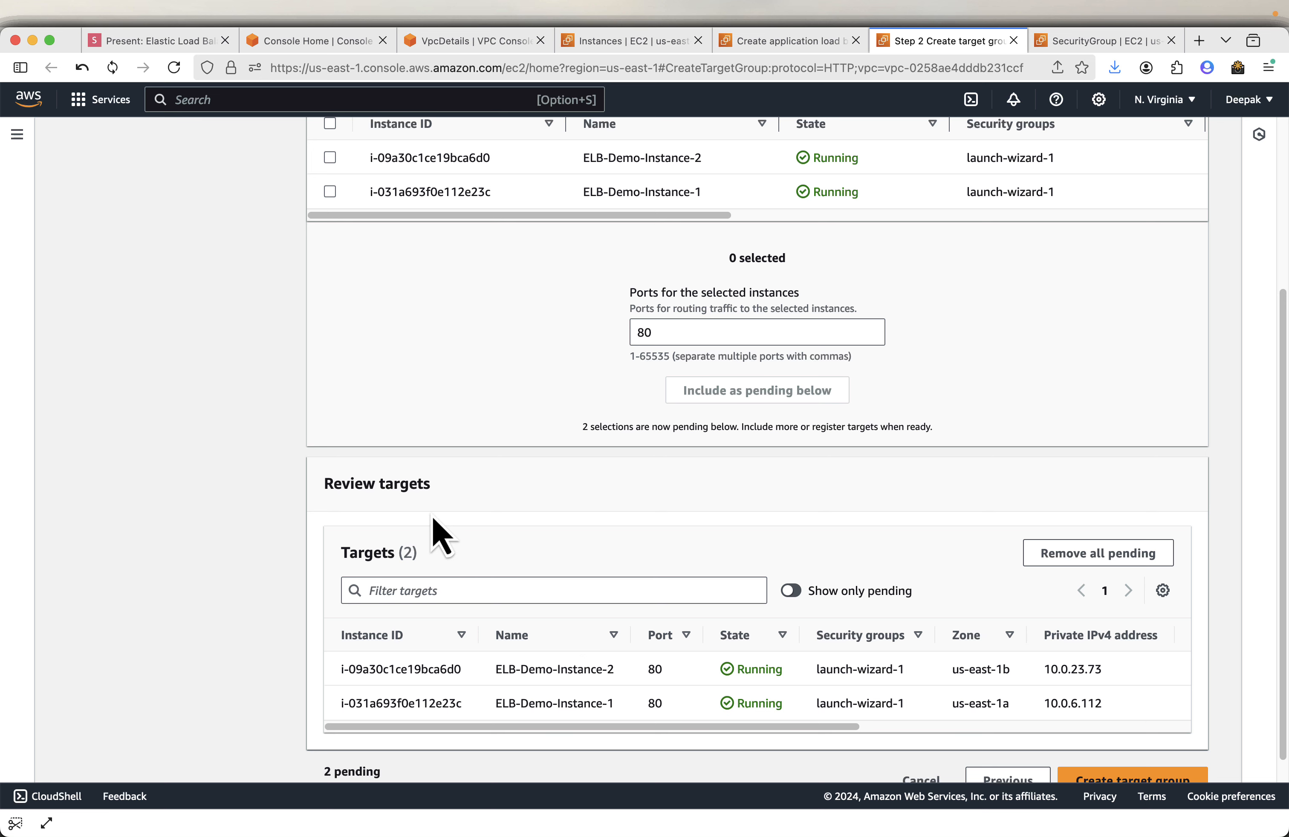
{"action": "scroll", "coordinate": [849, 518], "scroll_direction": "down", "scroll_amount": 1}
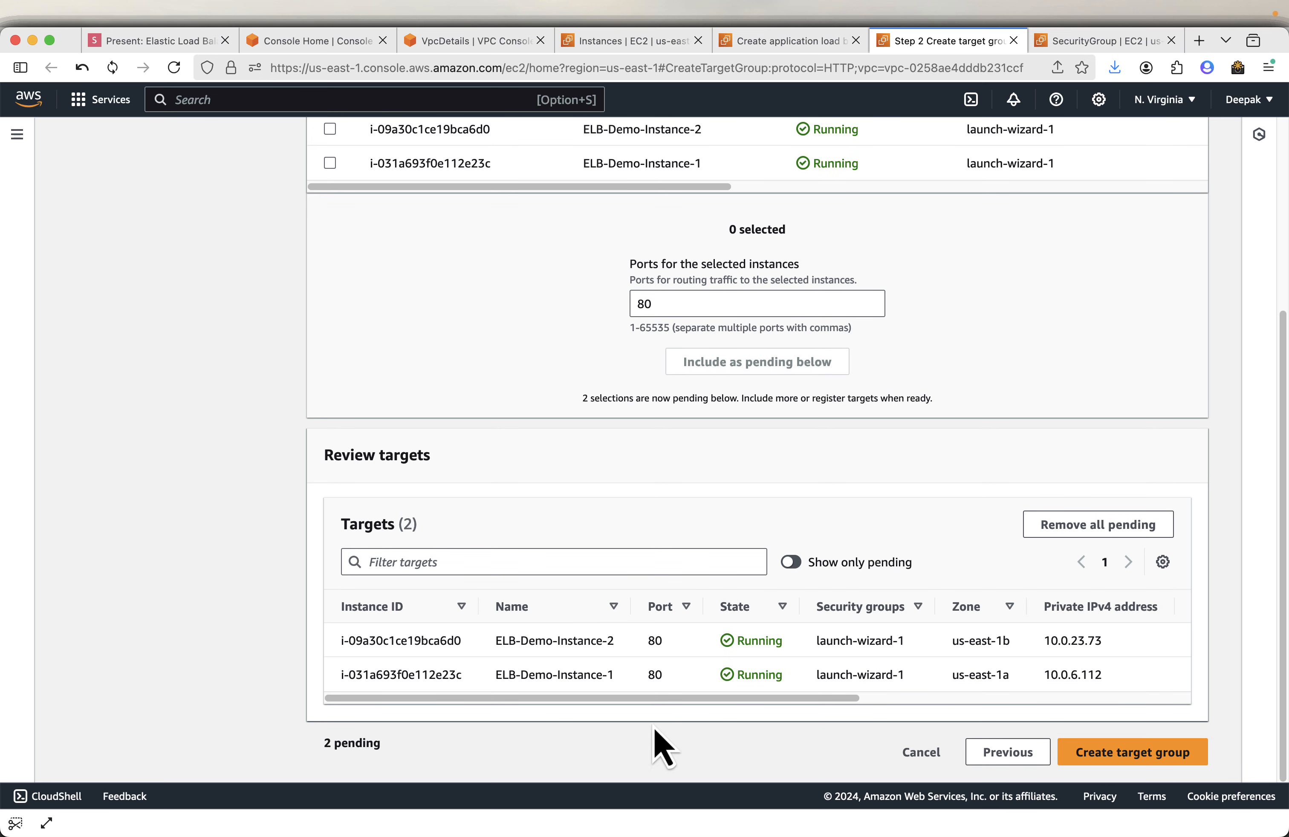
{"action": "left_click", "coordinate": [1145, 761]}
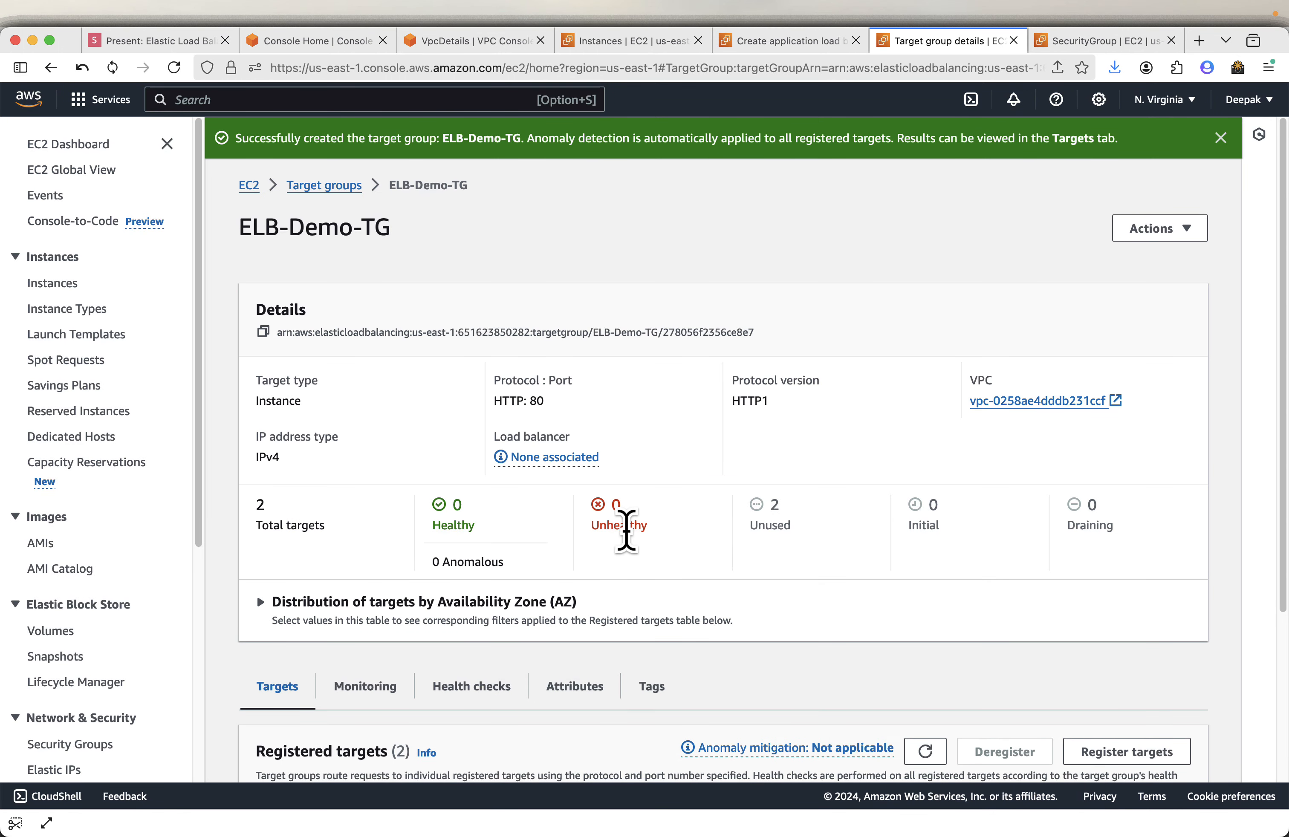
- Review the slides on registering targets and choosing the target group for the listener
{"action": "left_click", "coordinate": [149, 42]}
{"action": "key", "text": "Right"}
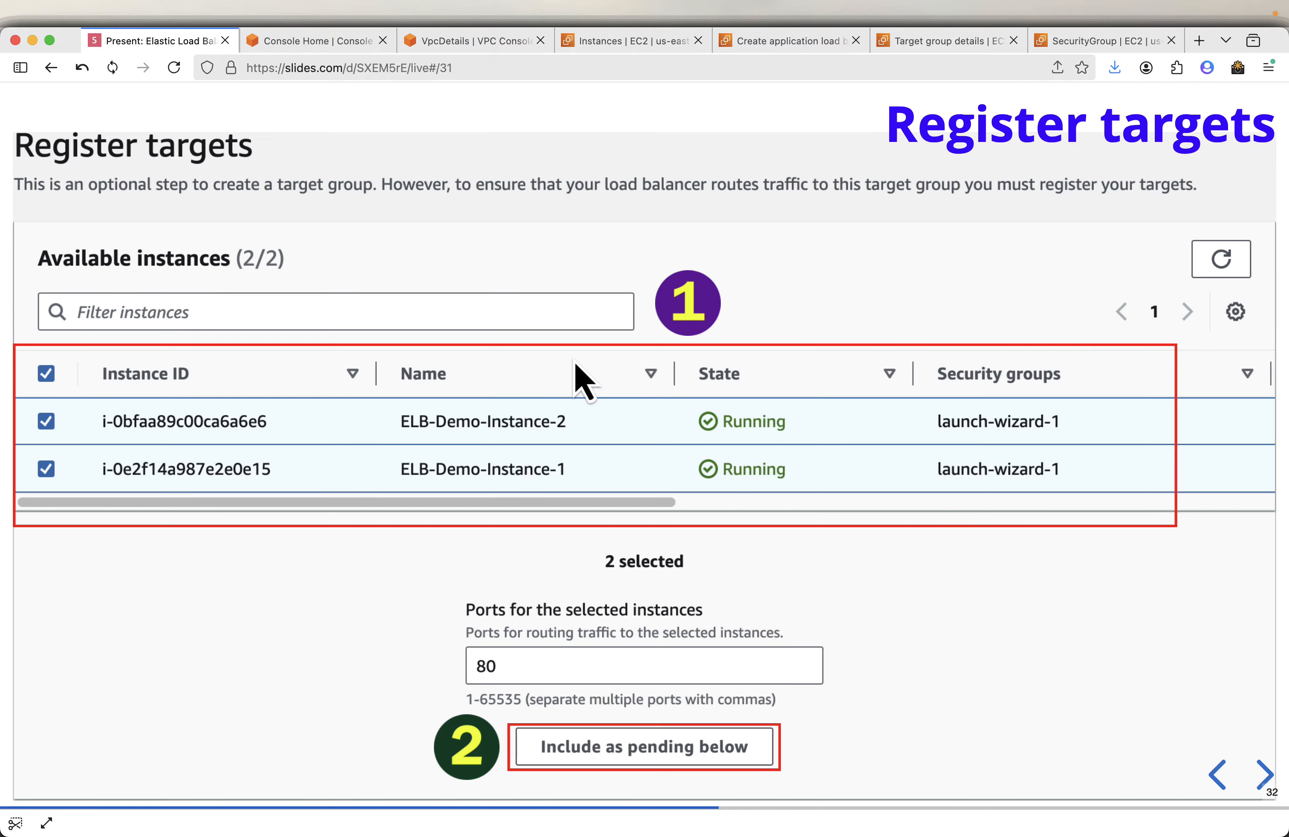
{"action": "key", "text": "Right"}
{"action": "key", "text": "Right"}
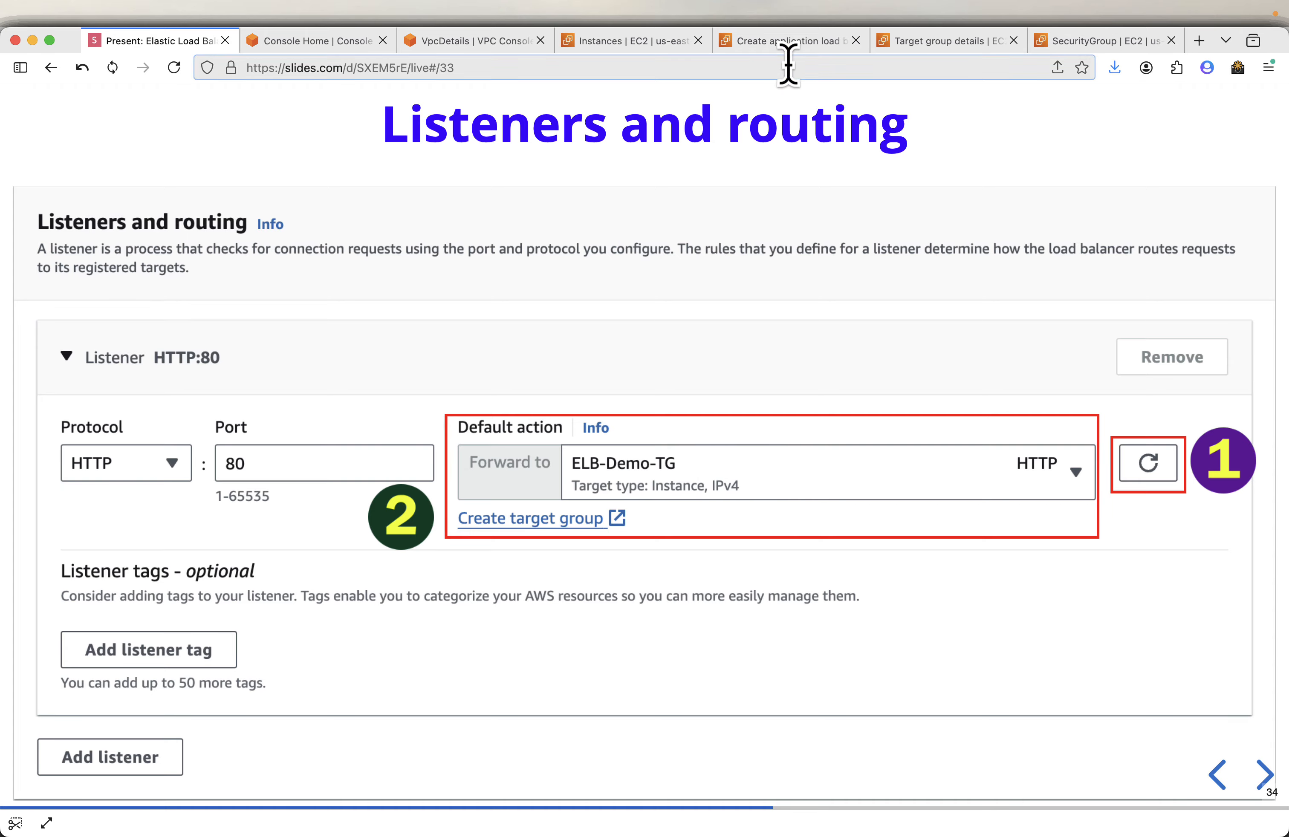
- Refresh the listener's target group list and set the HTTP:80 default action to forward to ELB-Demo-TG
{"action": "left_click", "coordinate": [795, 41]}
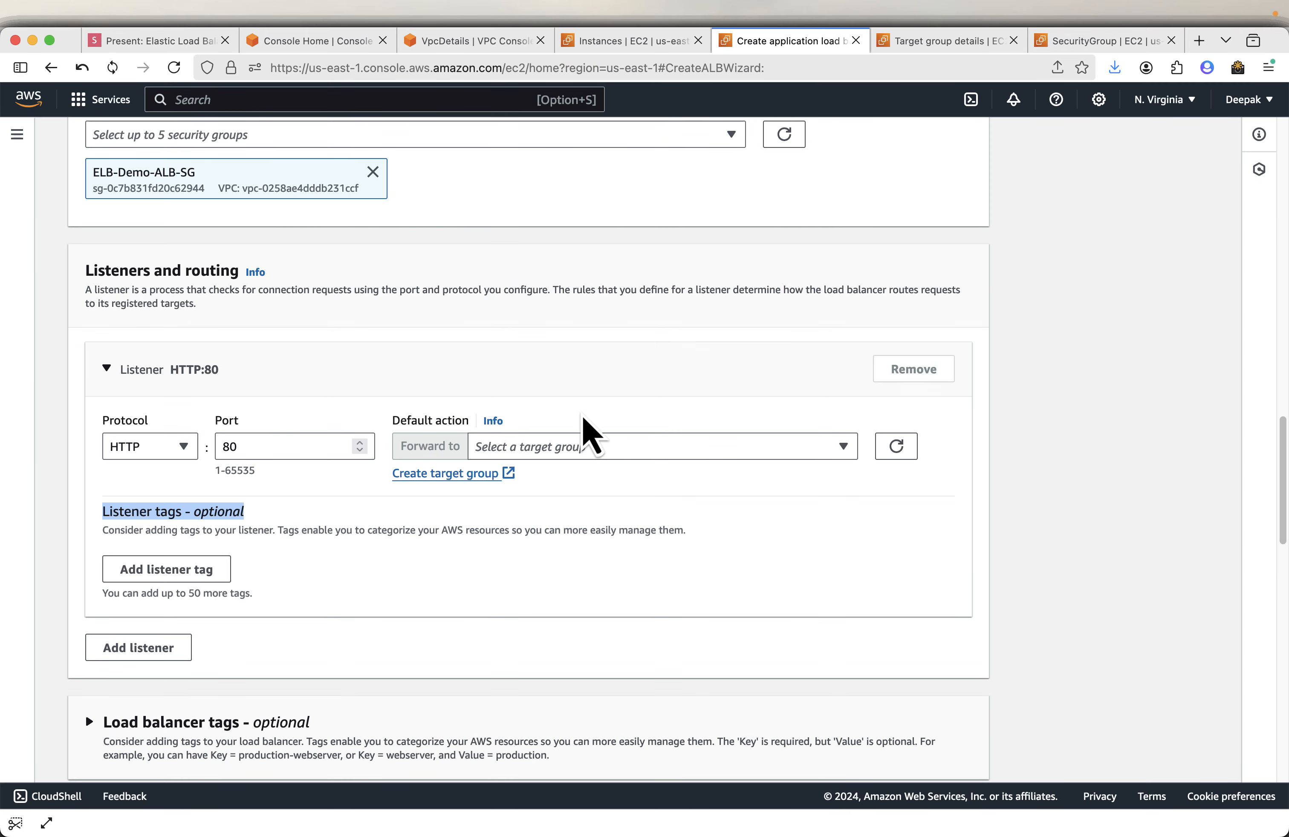
{"action": "scroll", "coordinate": [591, 435], "scroll_direction": "up", "scroll_amount": 20}
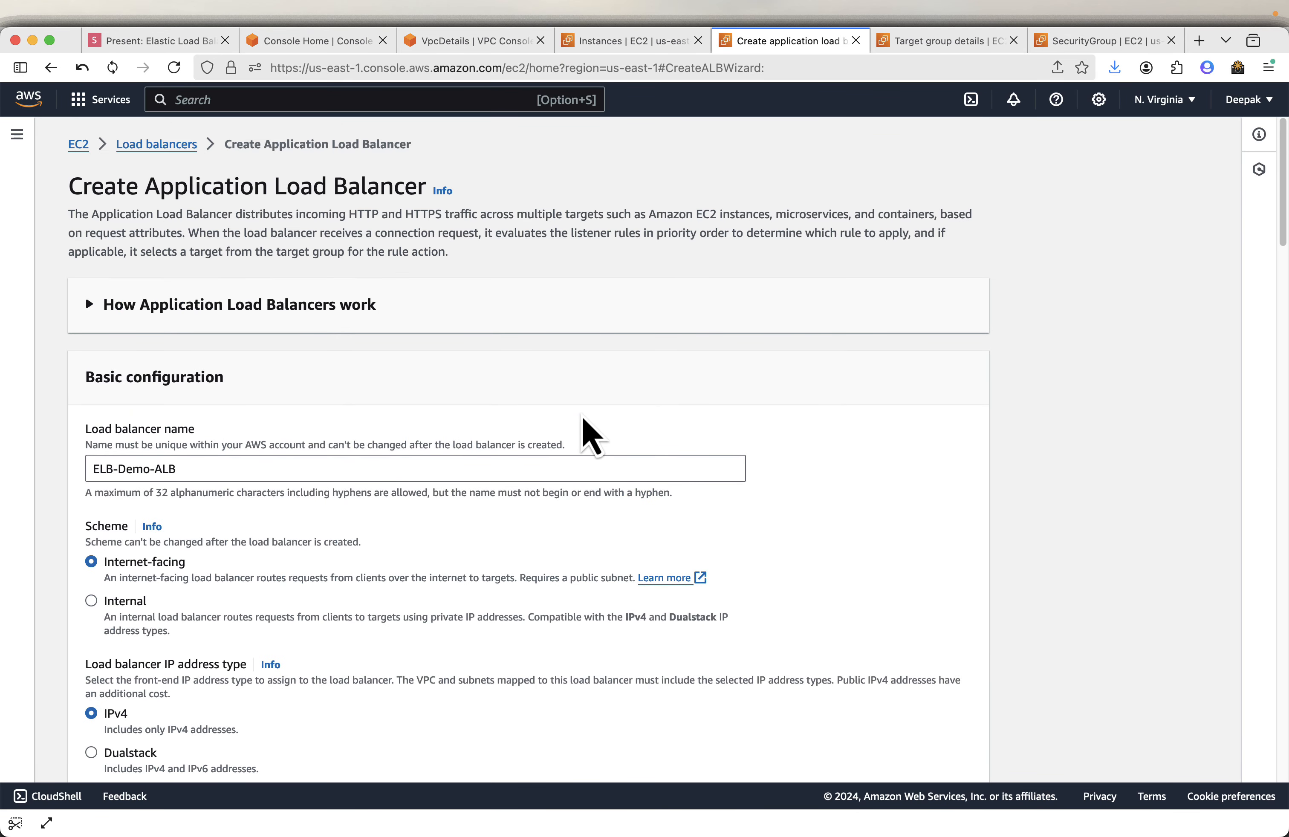
{"action": "scroll", "coordinate": [400, 430], "scroll_direction": "down", "scroll_amount": 15}
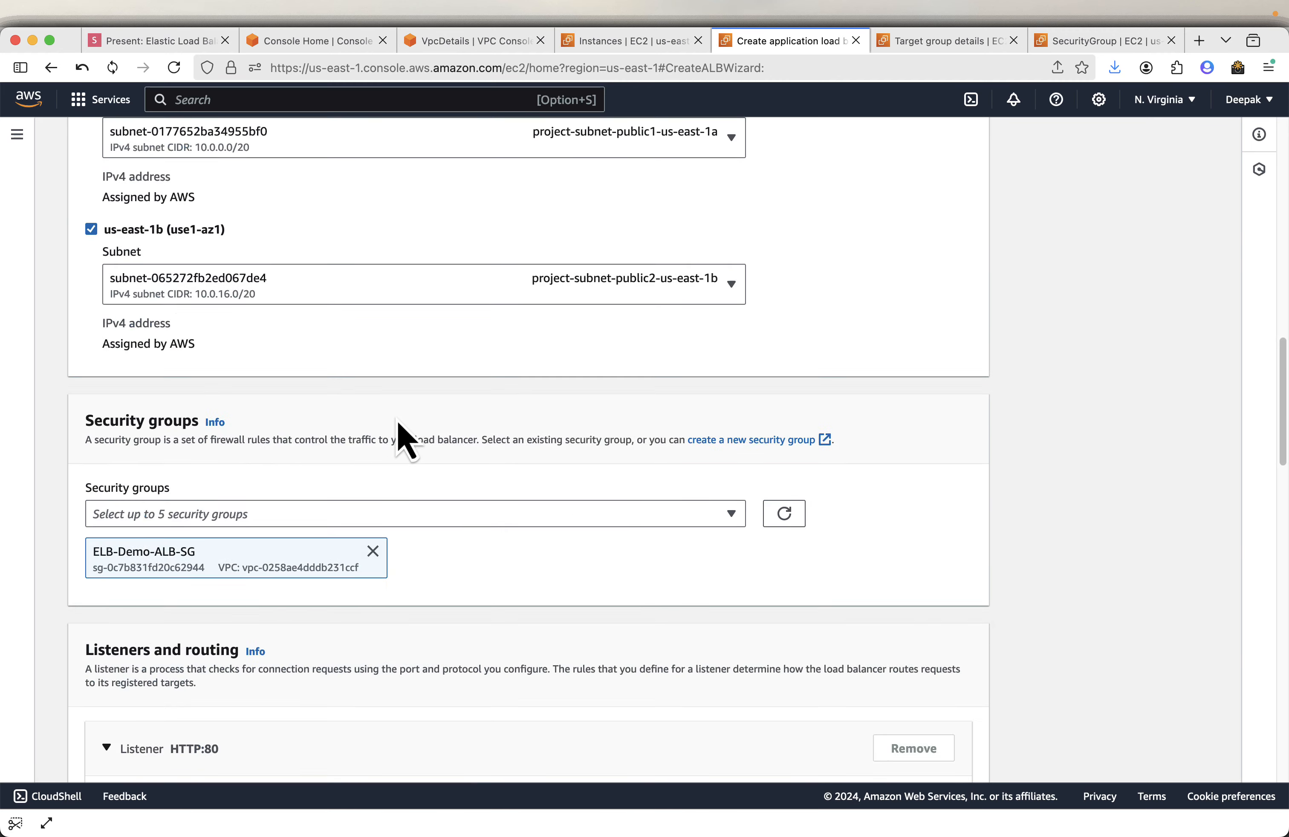
{"action": "scroll", "coordinate": [399, 430], "scroll_direction": "down", "scroll_amount": 10}
{"action": "scroll", "coordinate": [403, 432], "scroll_direction": "up", "scroll_amount": 5}
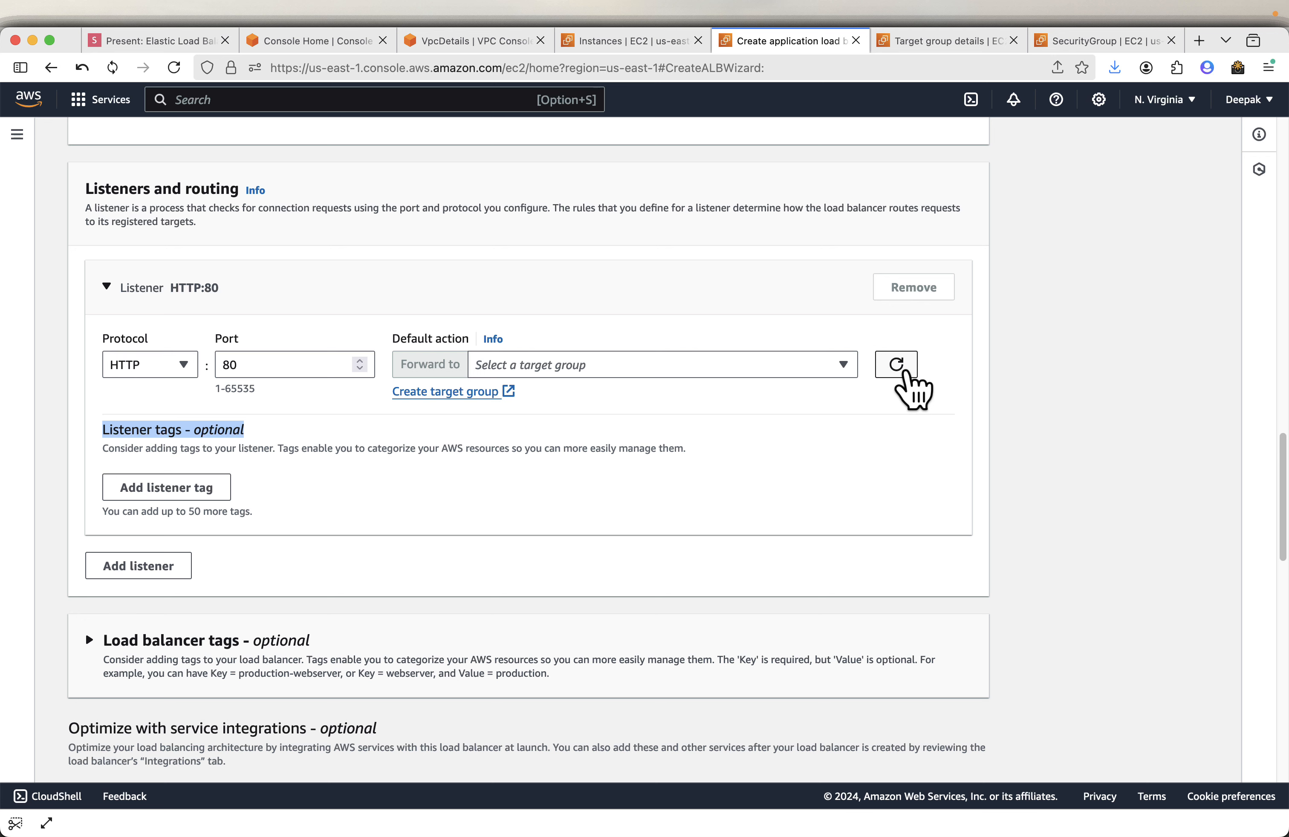
{"action": "left_click", "coordinate": [783, 365]}
{"action": "left_click", "coordinate": [695, 430]}
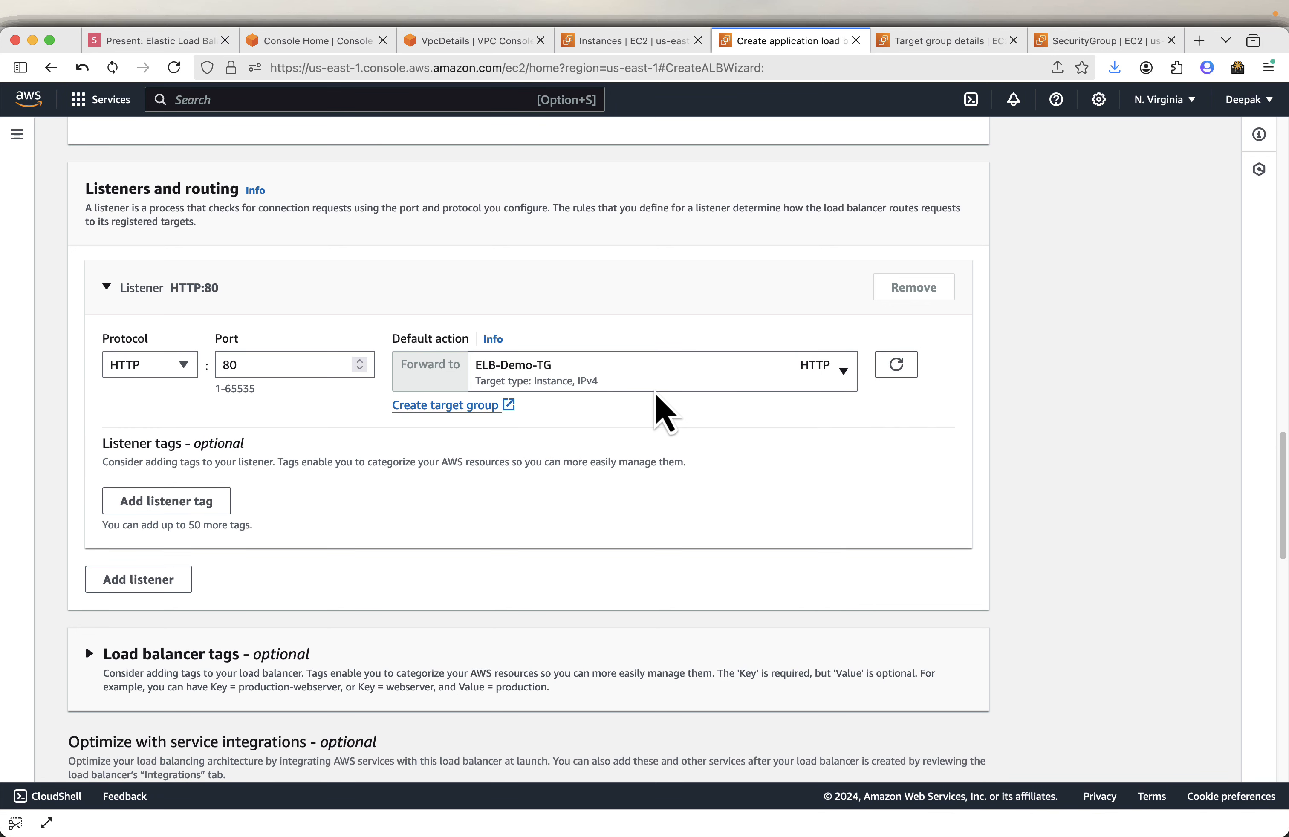
- Review the summary and create the Application Load Balancer
{"action": "scroll", "coordinate": [1186, 514], "scroll_direction": "down", "scroll_amount": 2}
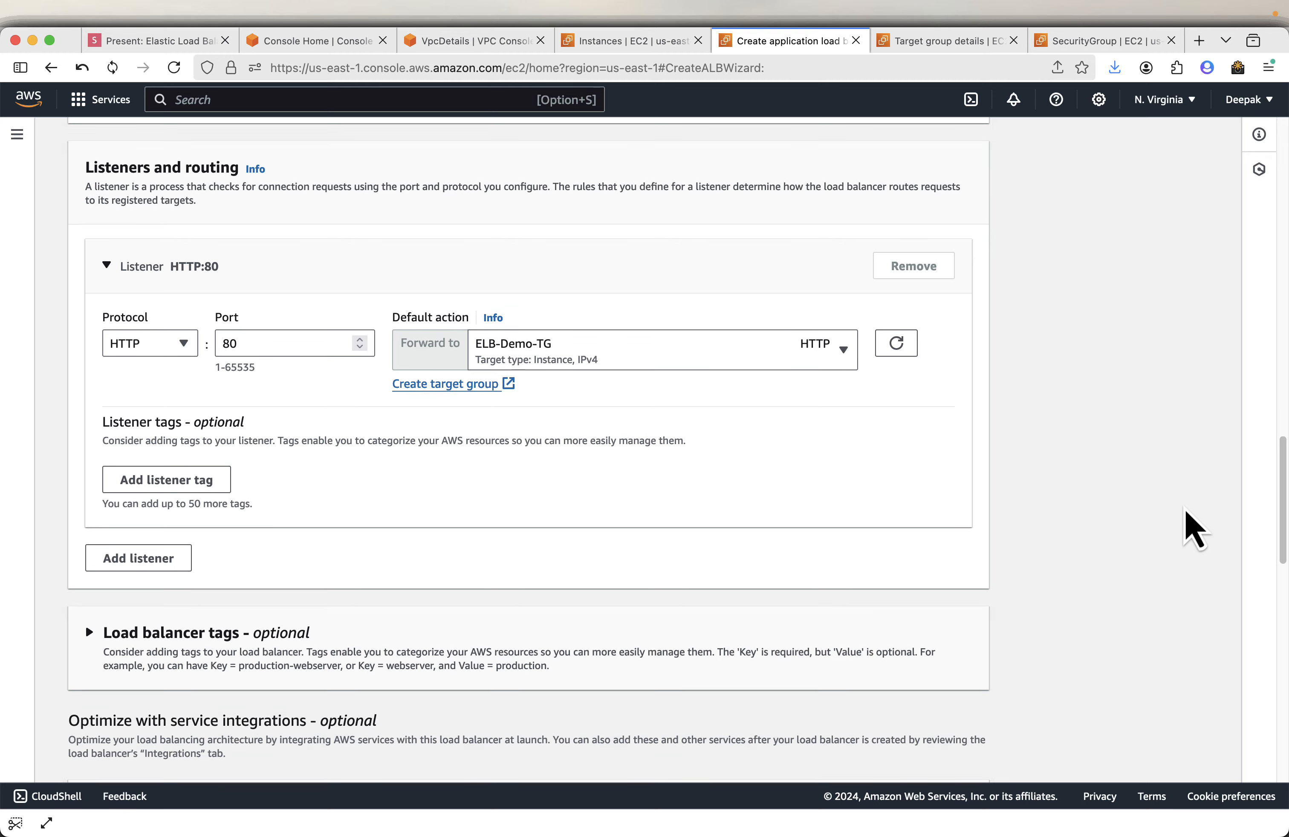
{"action": "scroll", "coordinate": [1186, 514], "scroll_direction": "down", "scroll_amount": 6}
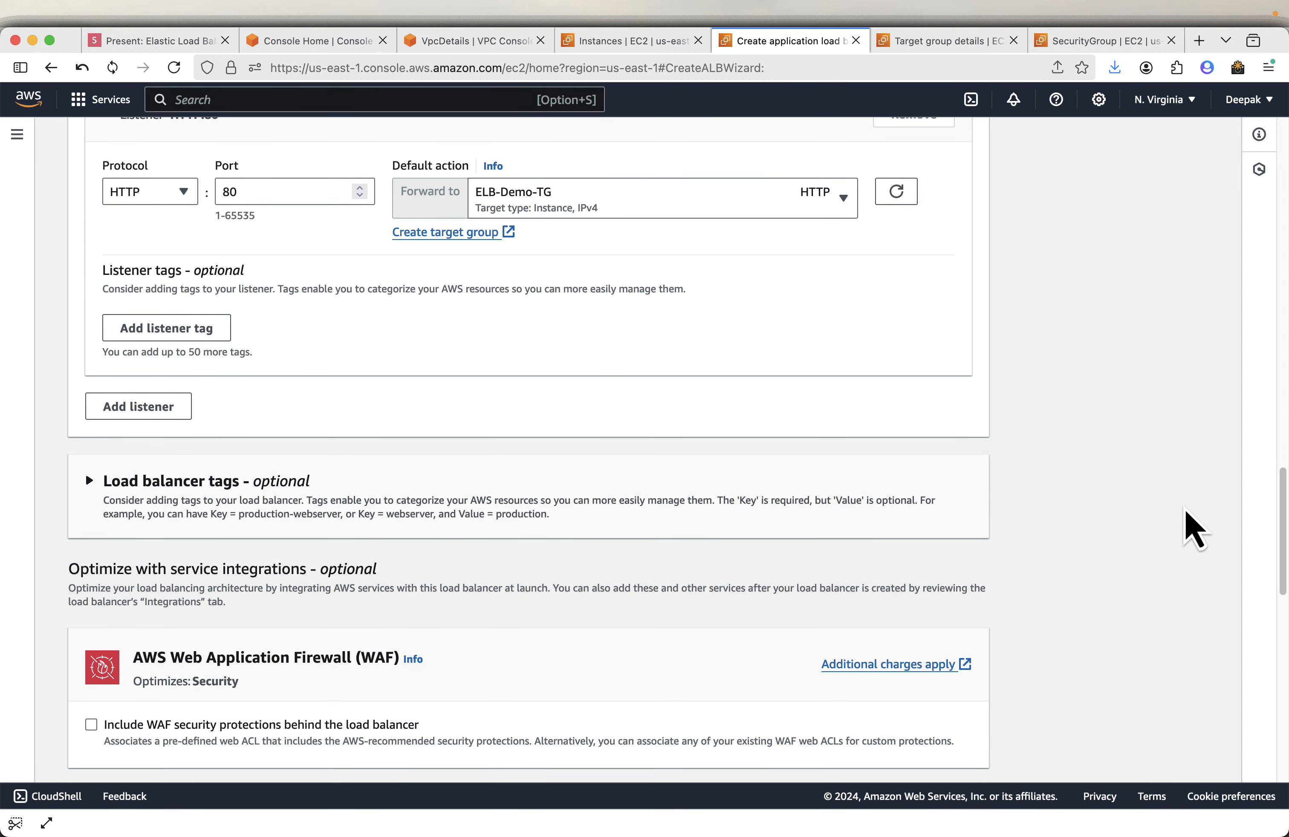
{"action": "scroll", "coordinate": [446, 369], "scroll_direction": "up", "scroll_amount": 7}
{"action": "scroll", "coordinate": [446, 368], "scroll_direction": "down", "scroll_amount": 10}
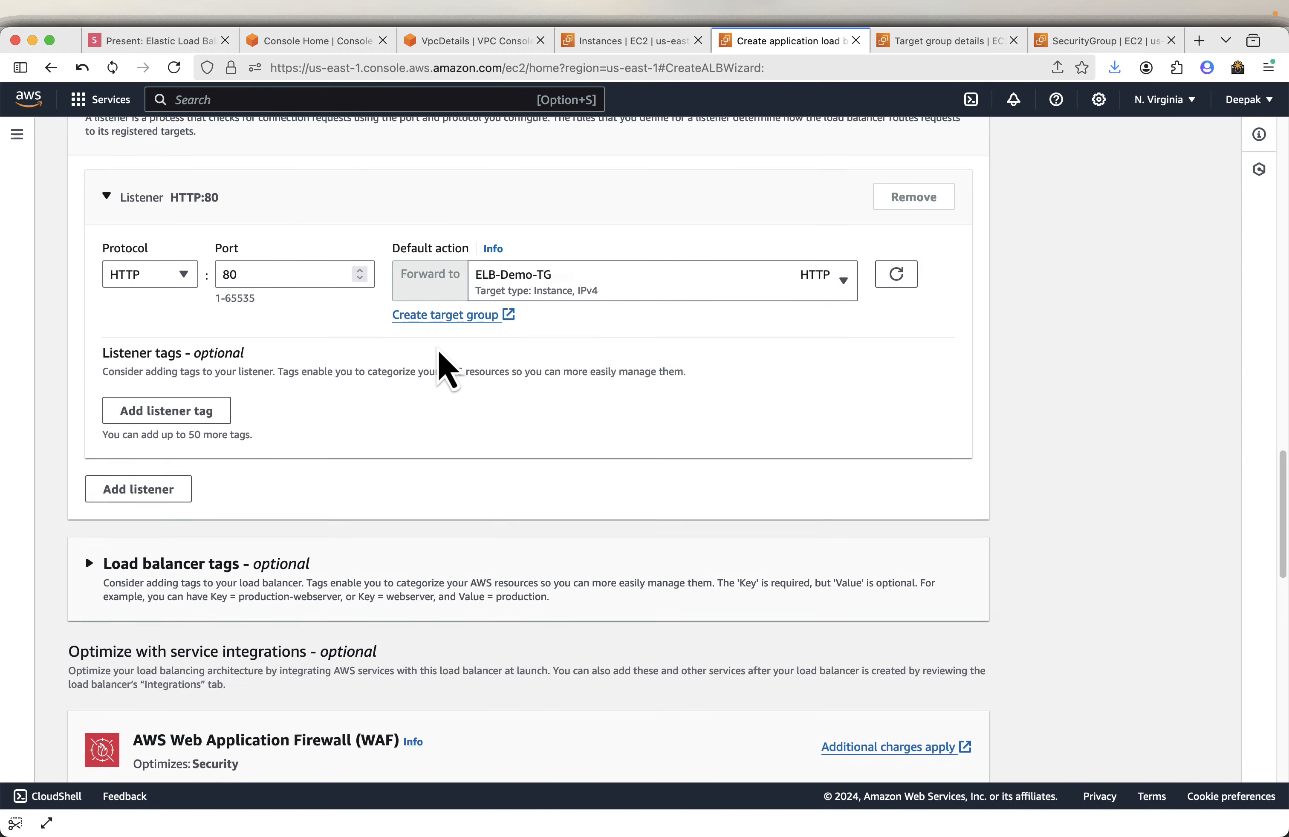
{"action": "scroll", "coordinate": [447, 369], "scroll_direction": "down", "scroll_amount": 20}
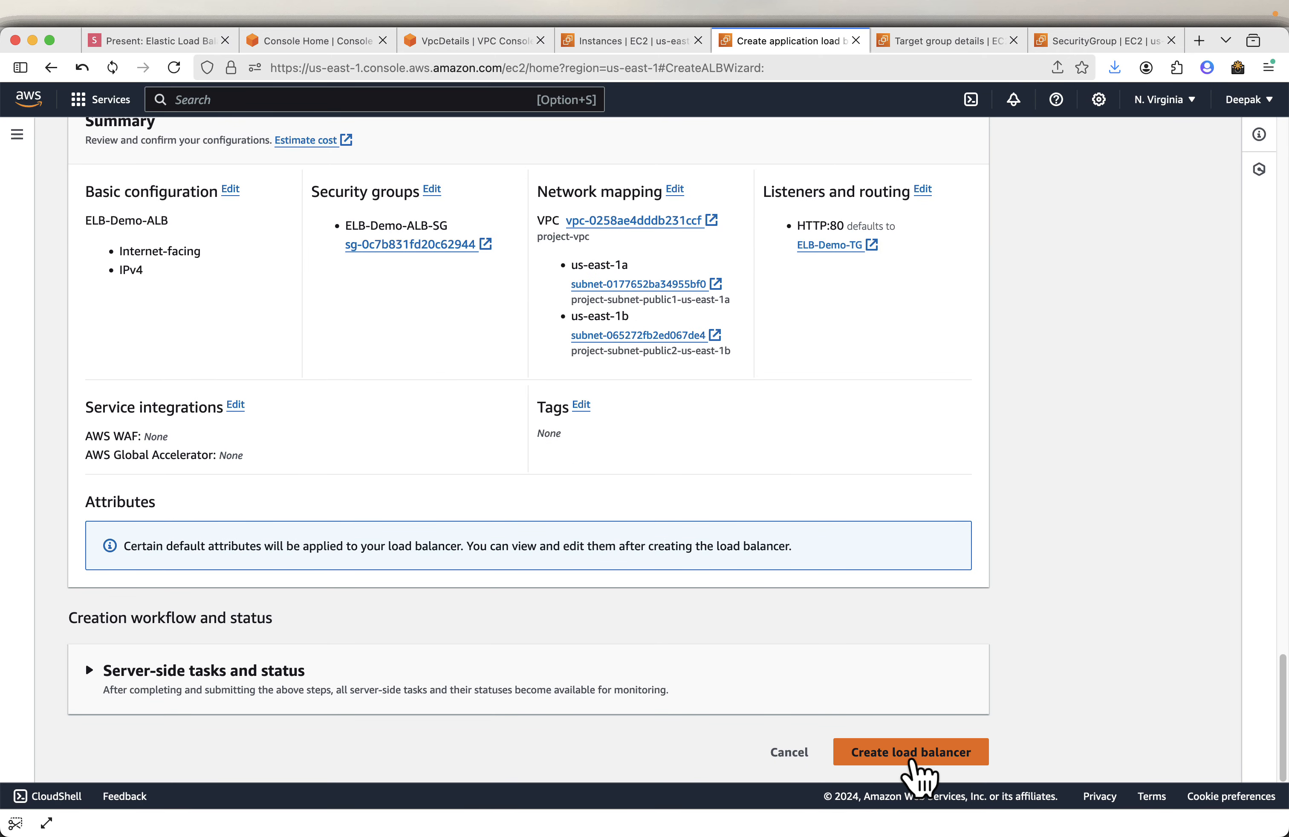
{"action": "left_click", "coordinate": [913, 761]}
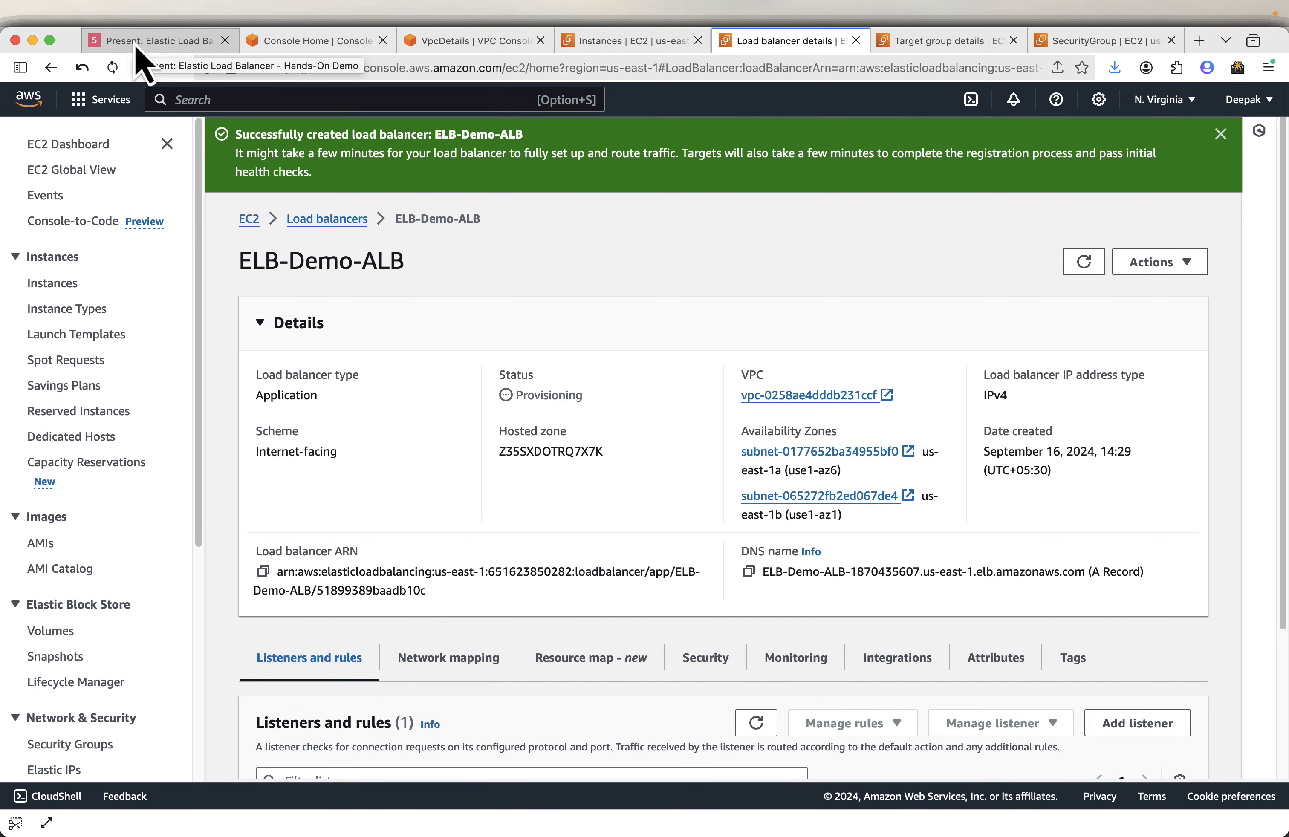
- Review the slides on the summary, creation and modifying the EC2 security group for ALB traffic
{"action": "left_click", "coordinate": [179, 43]}
{"action": "key", "text": "Right"}
{"action": "key", "text": "Right"}
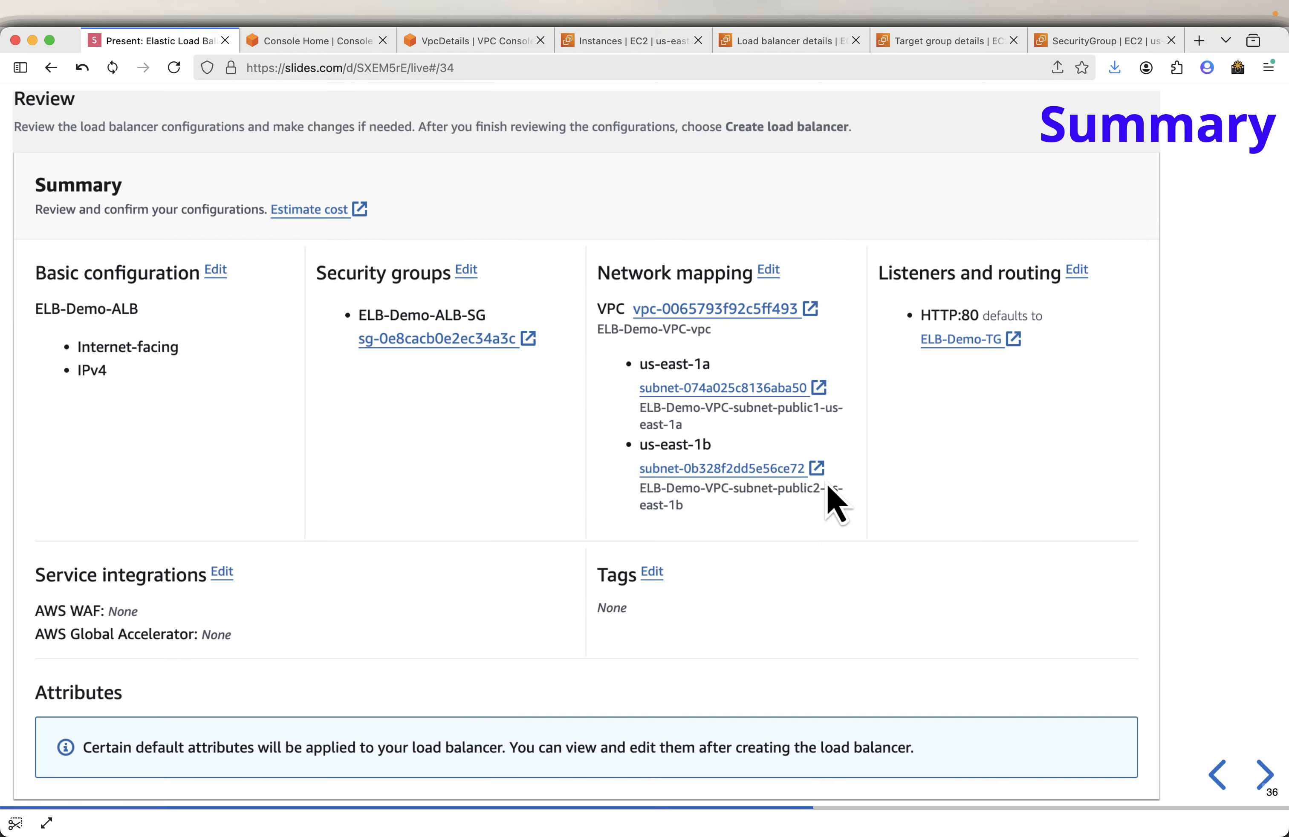
{"action": "key", "text": "Right"}
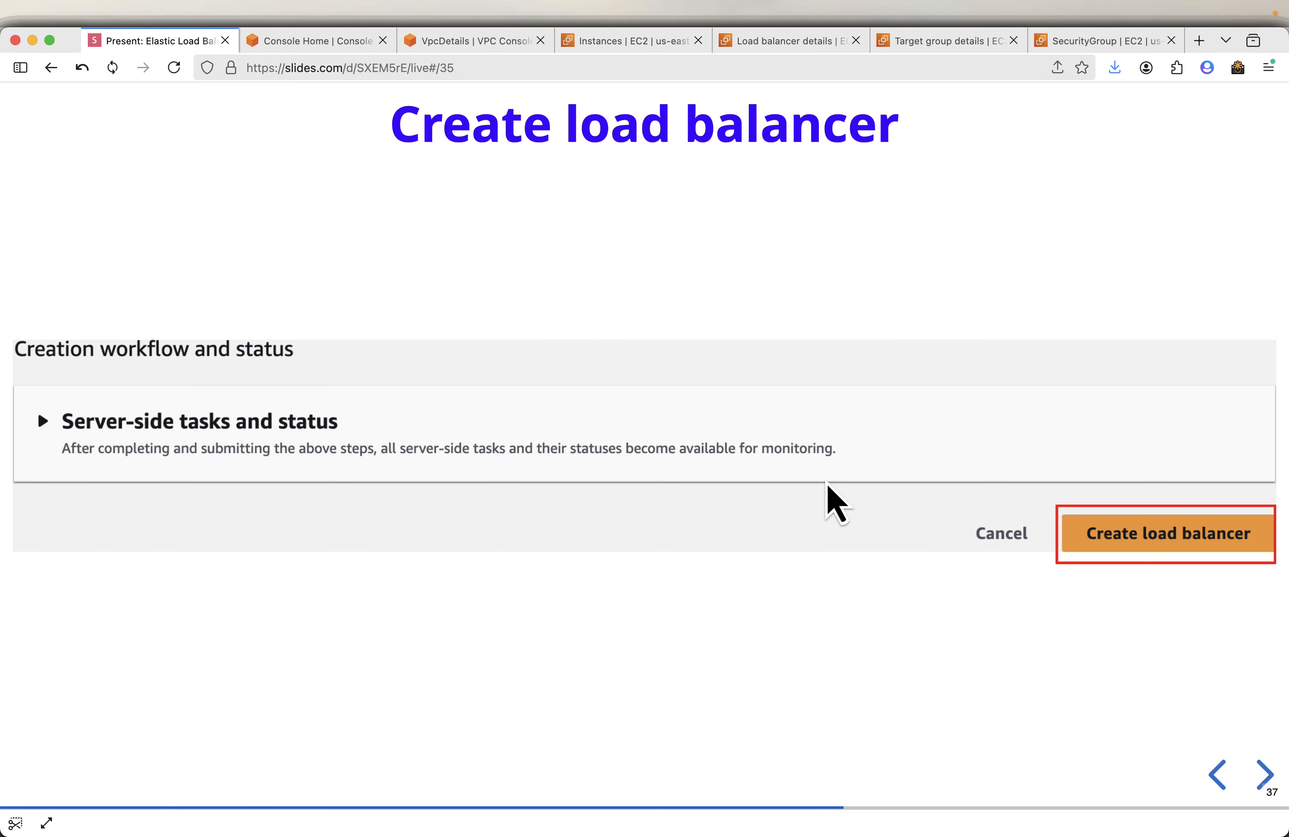
{"action": "key", "text": "Right"}
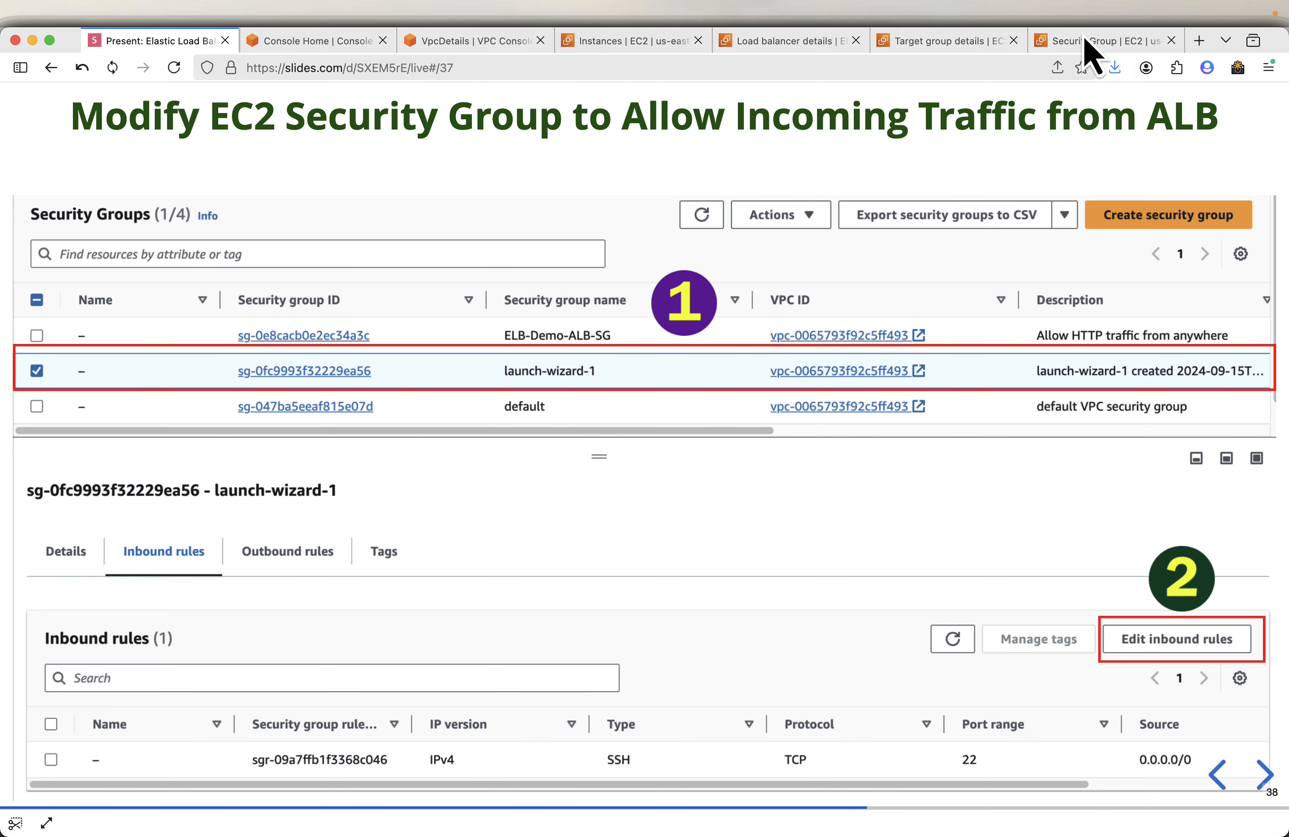
- Open the security groups list and select the launch-wizard-1 security group
{"action": "left_click", "coordinate": [1100, 42]}
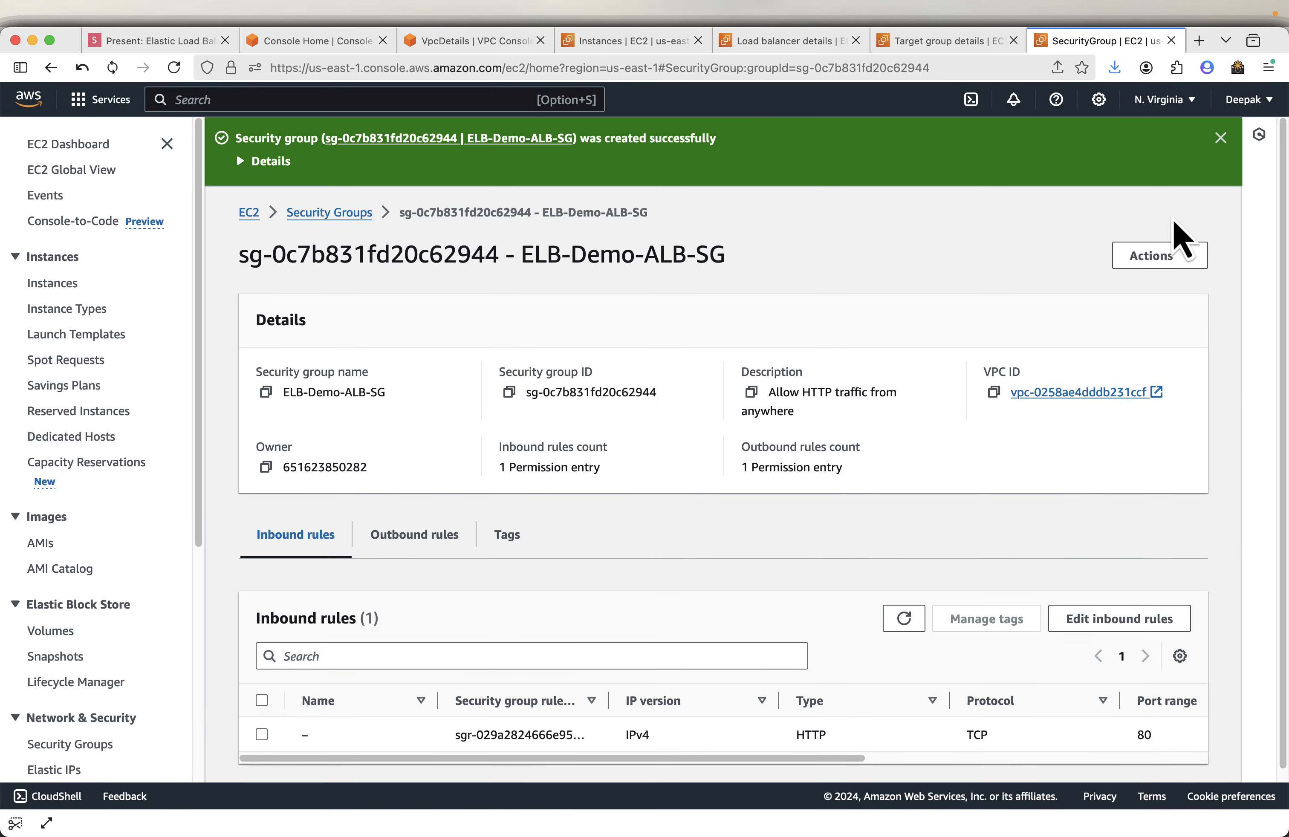
{"action": "left_click", "coordinate": [321, 218]}
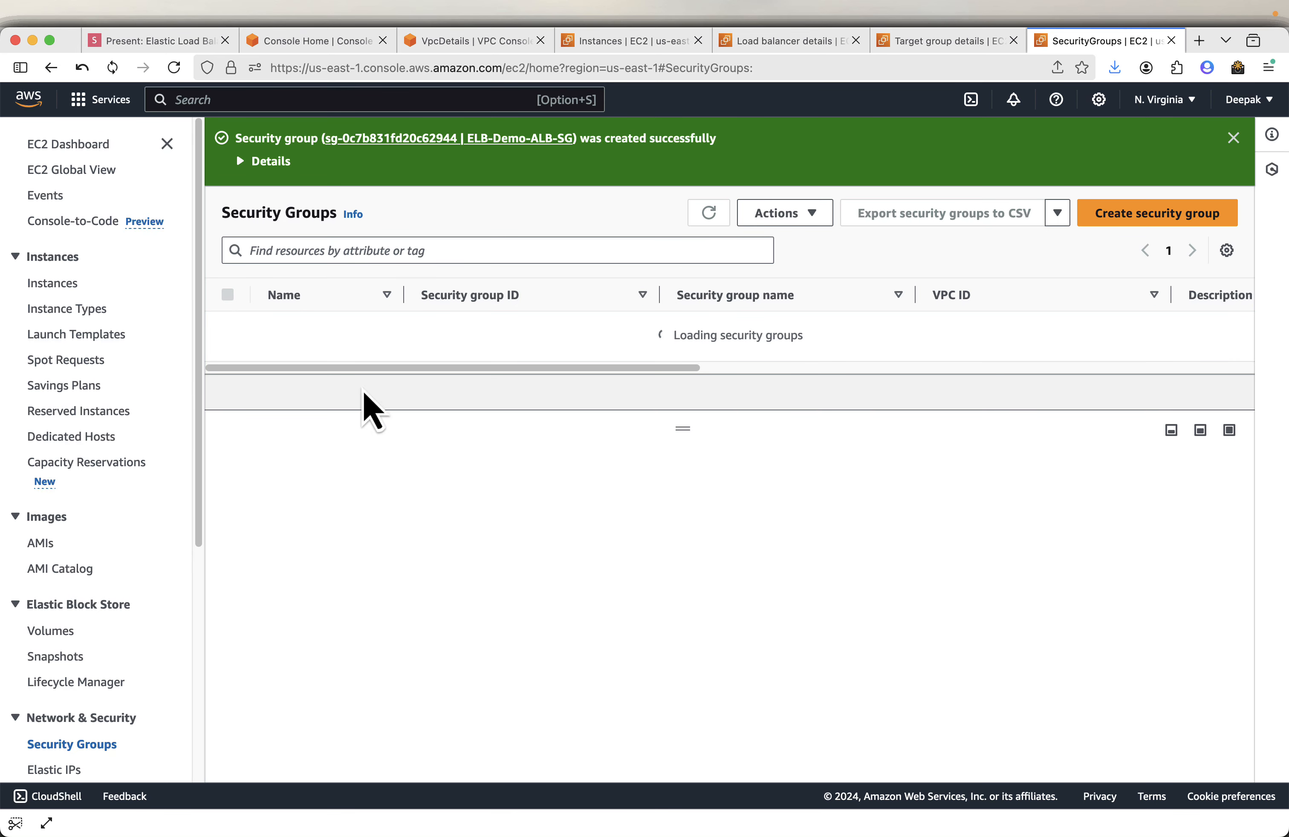
{"action": "left_click", "coordinate": [167, 144]}
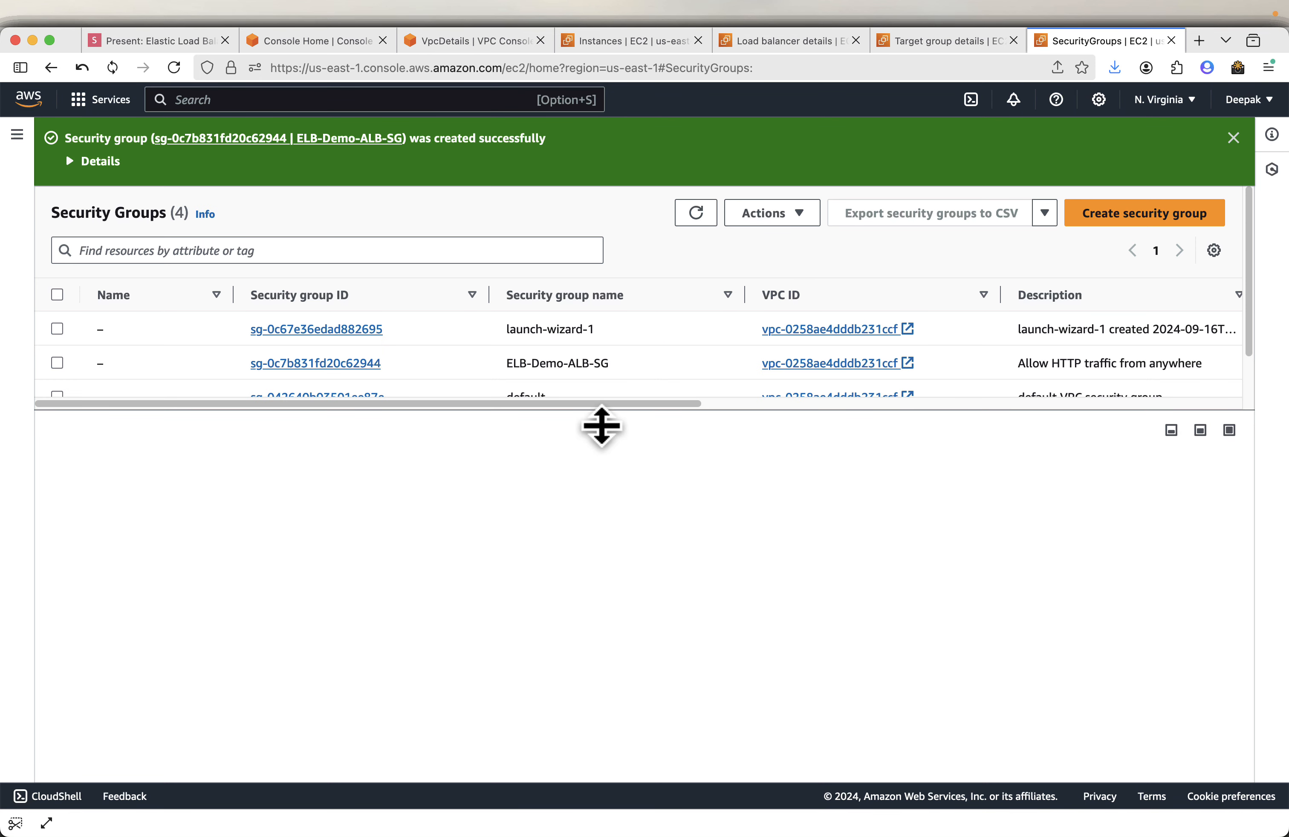
{"action": "left_click_drag", "start_coordinate": [601, 427], "coordinate": [606, 616]}
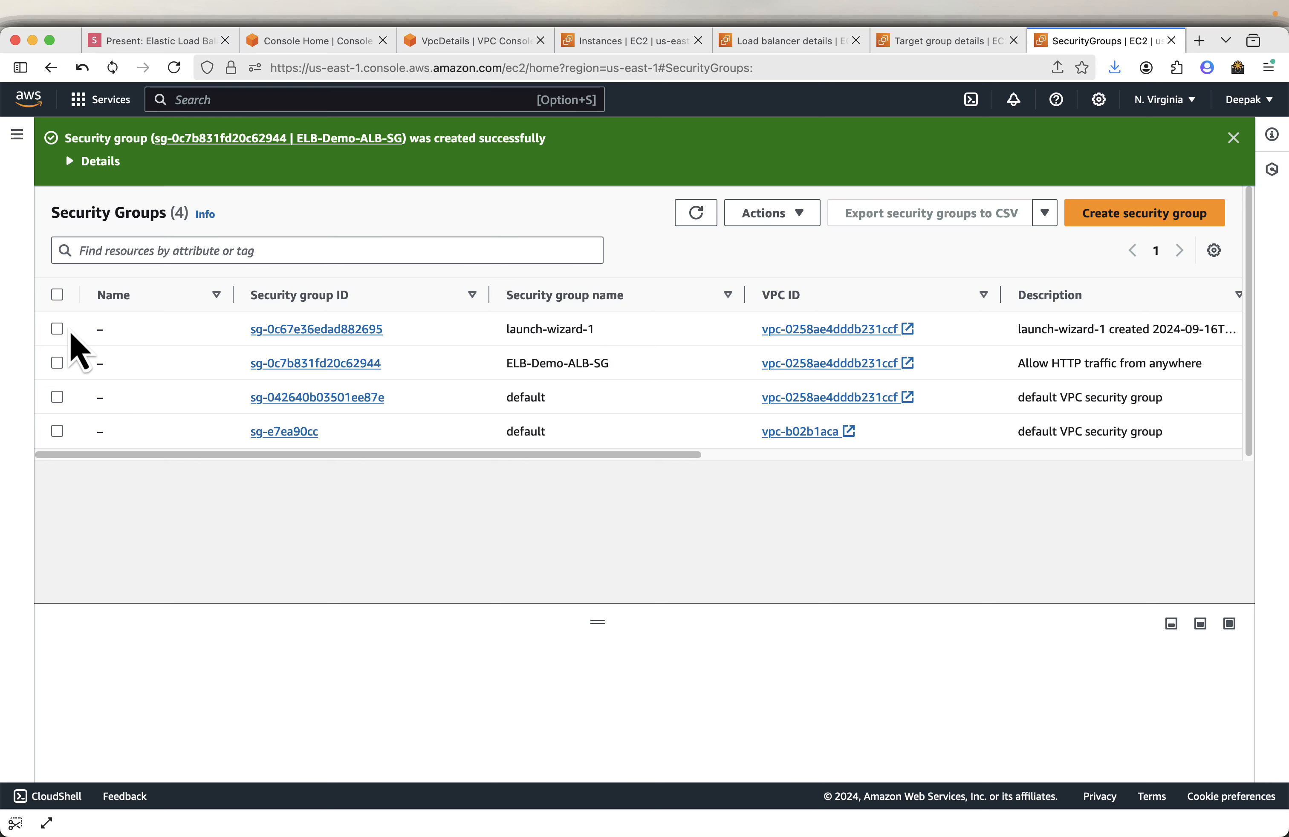
{"action": "left_click", "coordinate": [57, 329]}
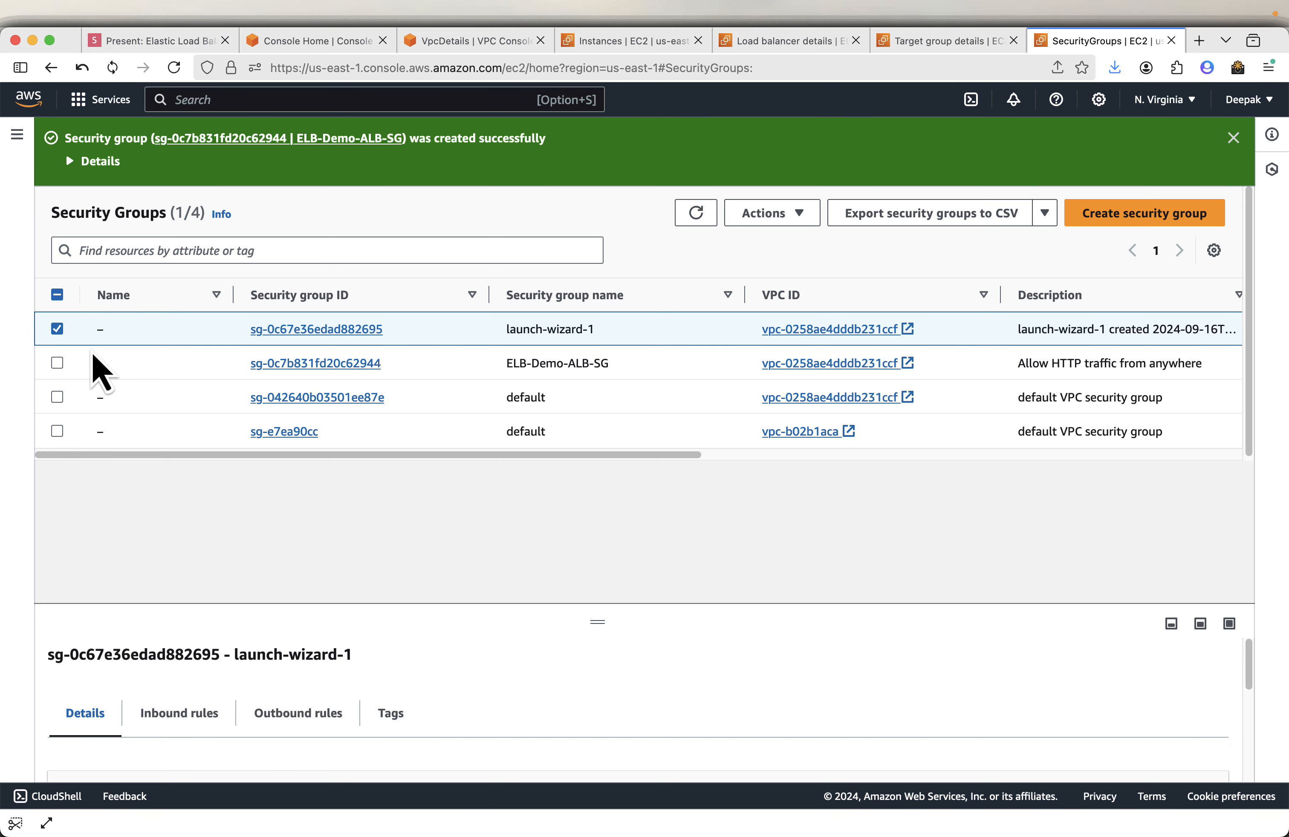
- Open the launch-wizard-1 security group's inbound rules for editing and add a new rule
{"action": "left_click_drag", "start_coordinate": [586, 627], "coordinate": [597, 492]}
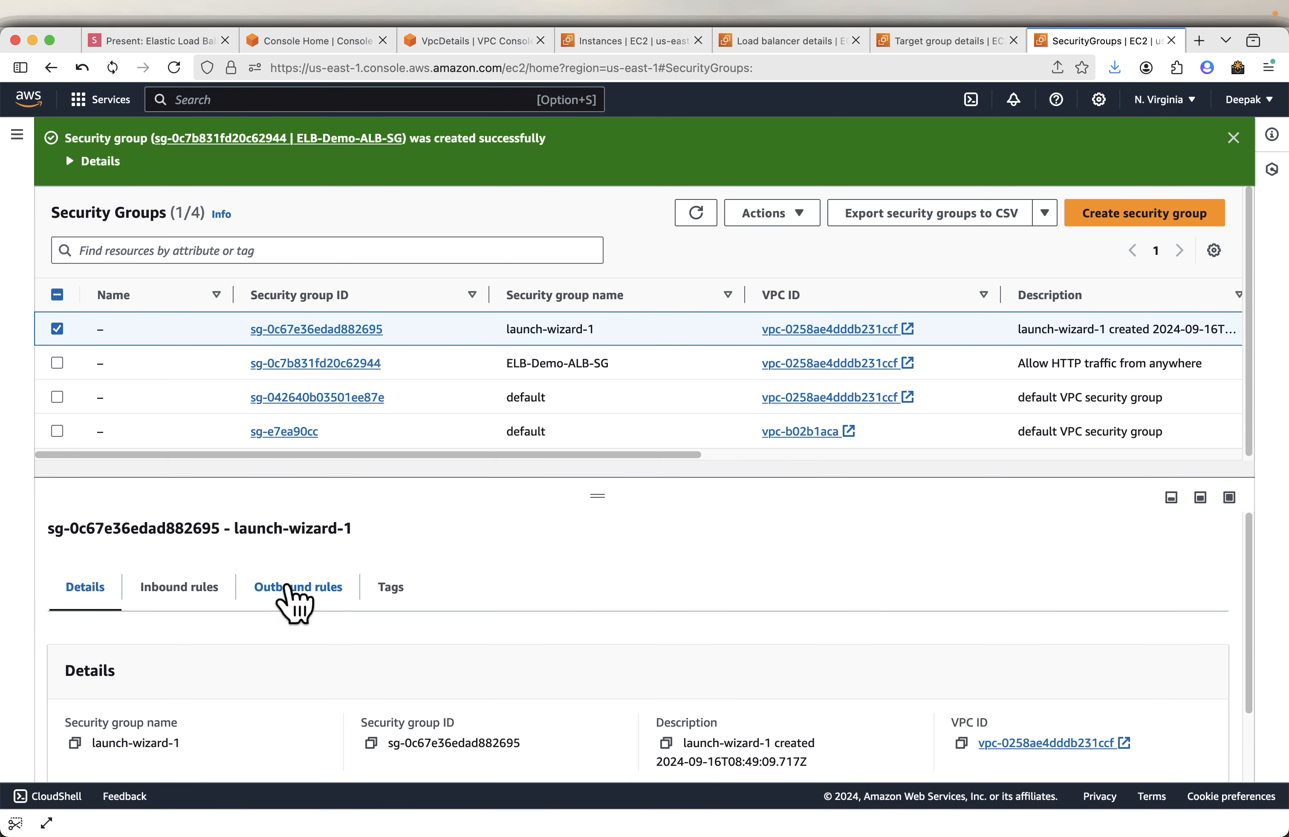
{"action": "left_click", "coordinate": [184, 593]}
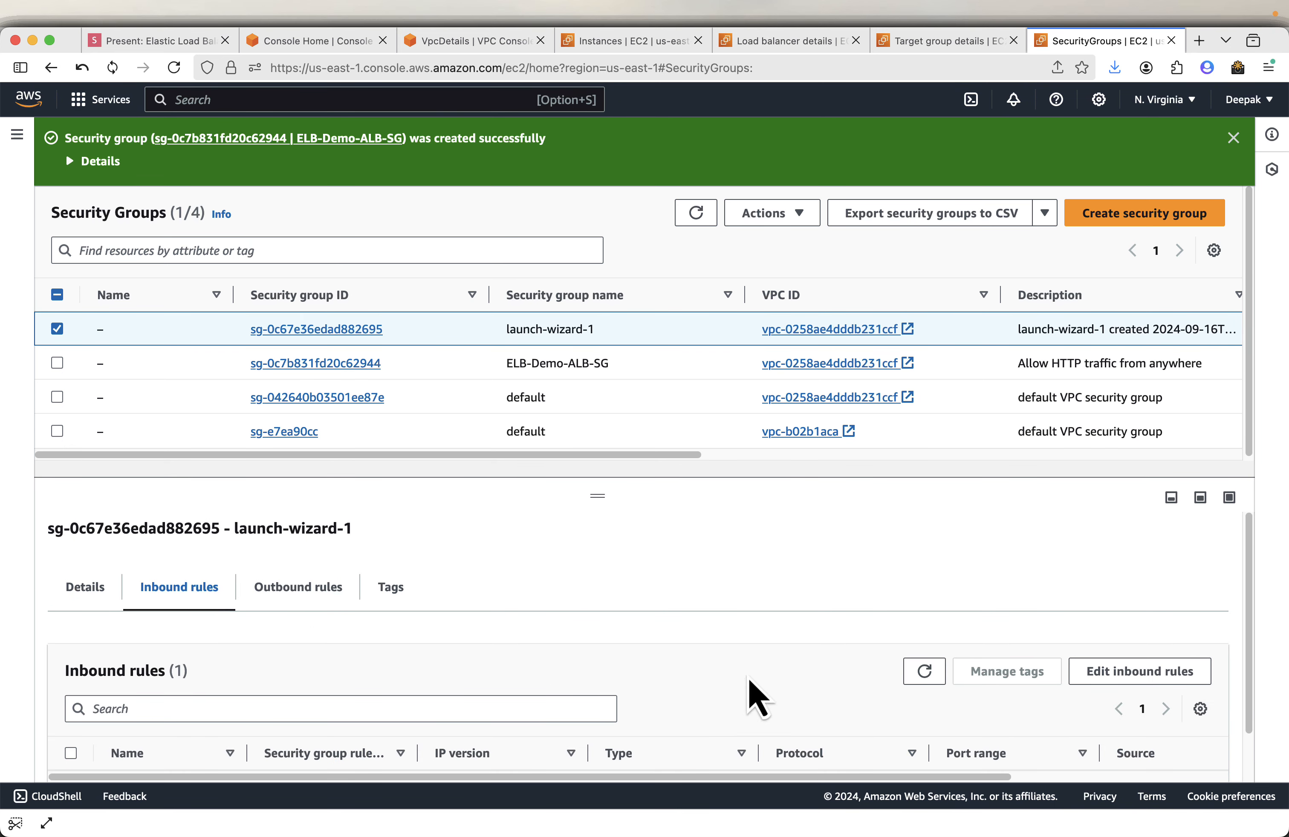
{"action": "left_click", "coordinate": [1096, 674]}
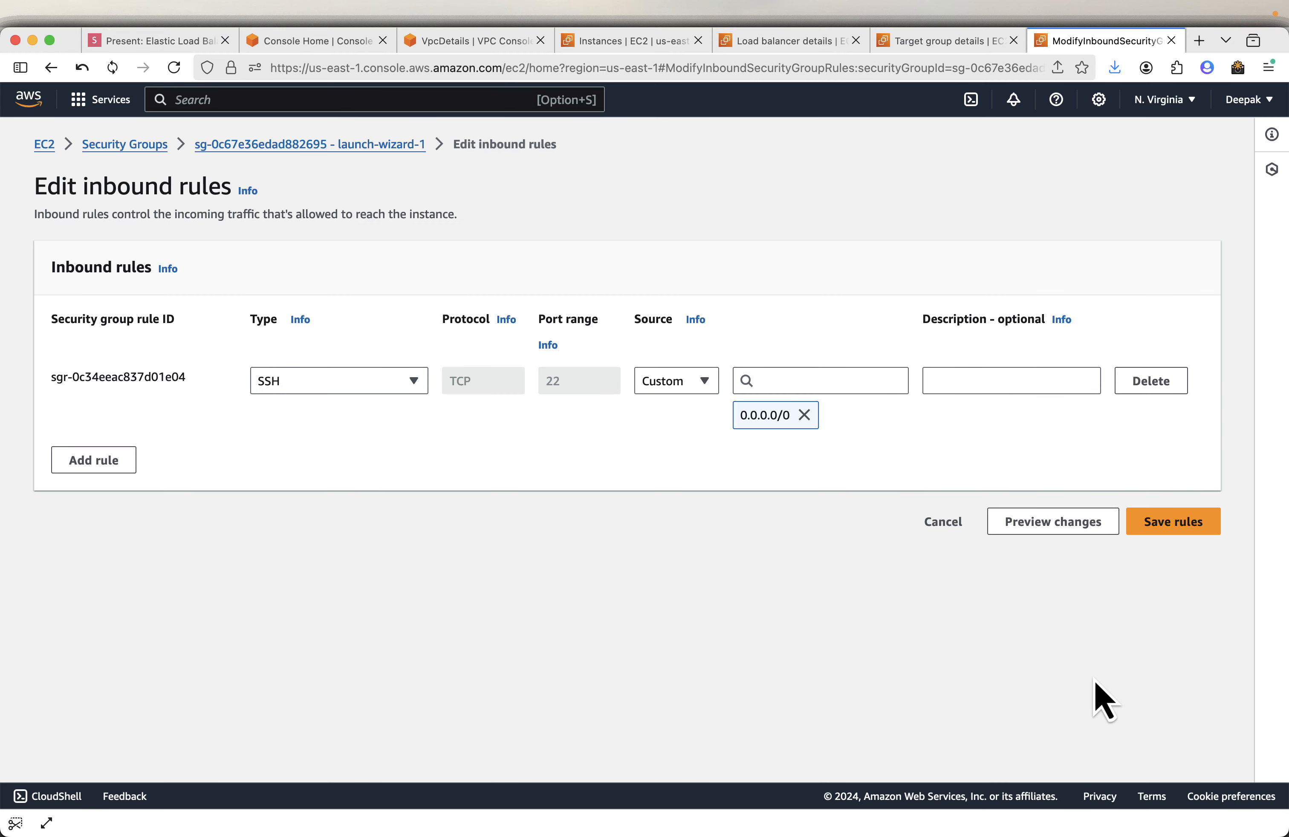
{"action": "left_click", "coordinate": [93, 464]}
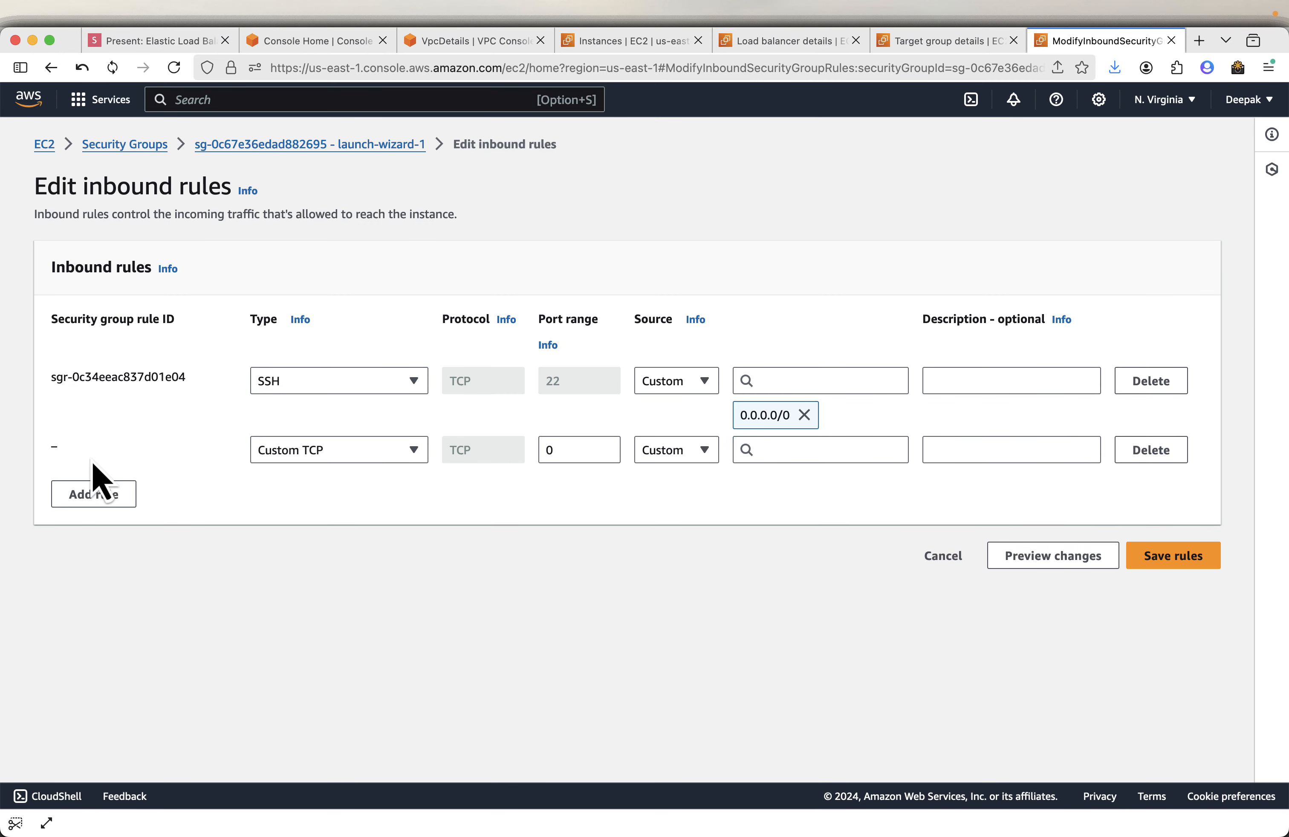
- Set the new inbound rule's type to HTTP, checking the slide for the rule to add
{"action": "left_click", "coordinate": [325, 457]}
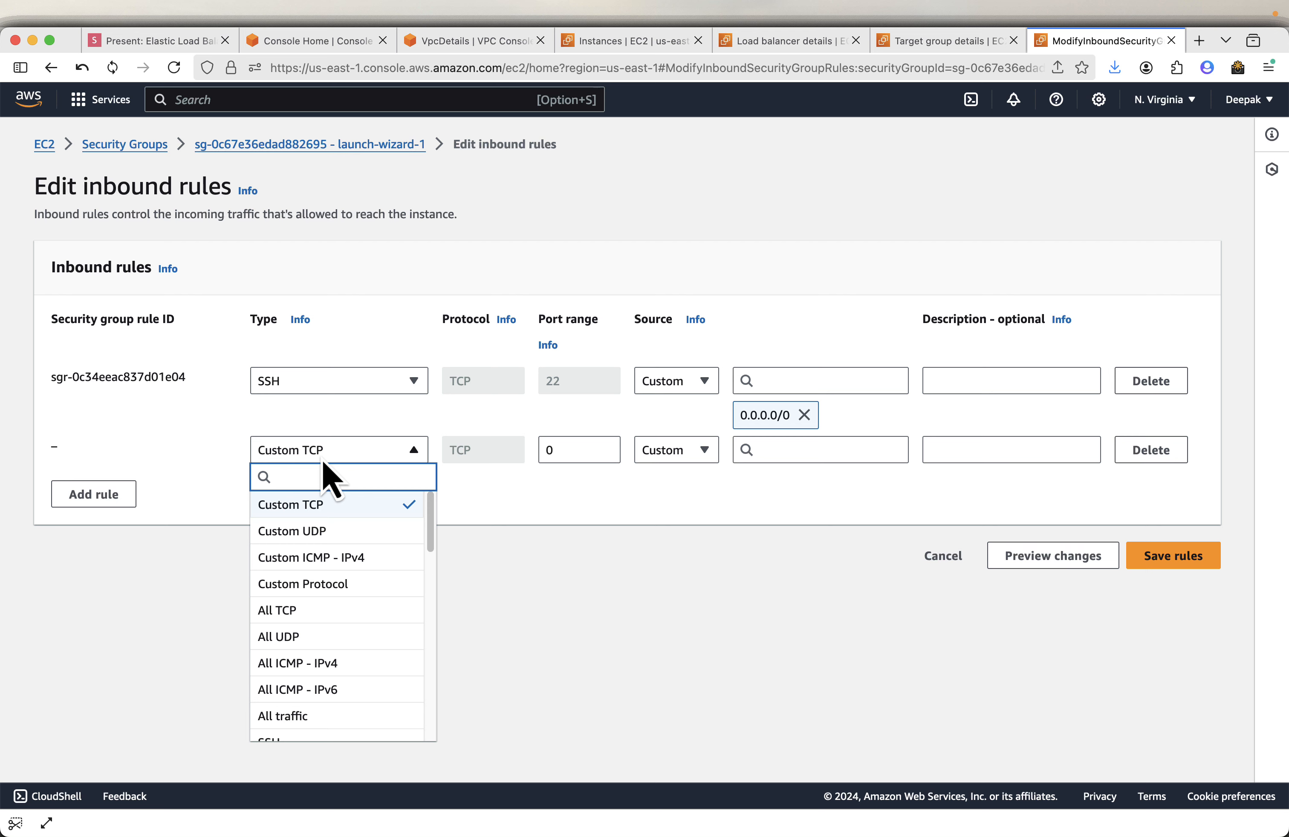
{"action": "left_click", "coordinate": [155, 40]}
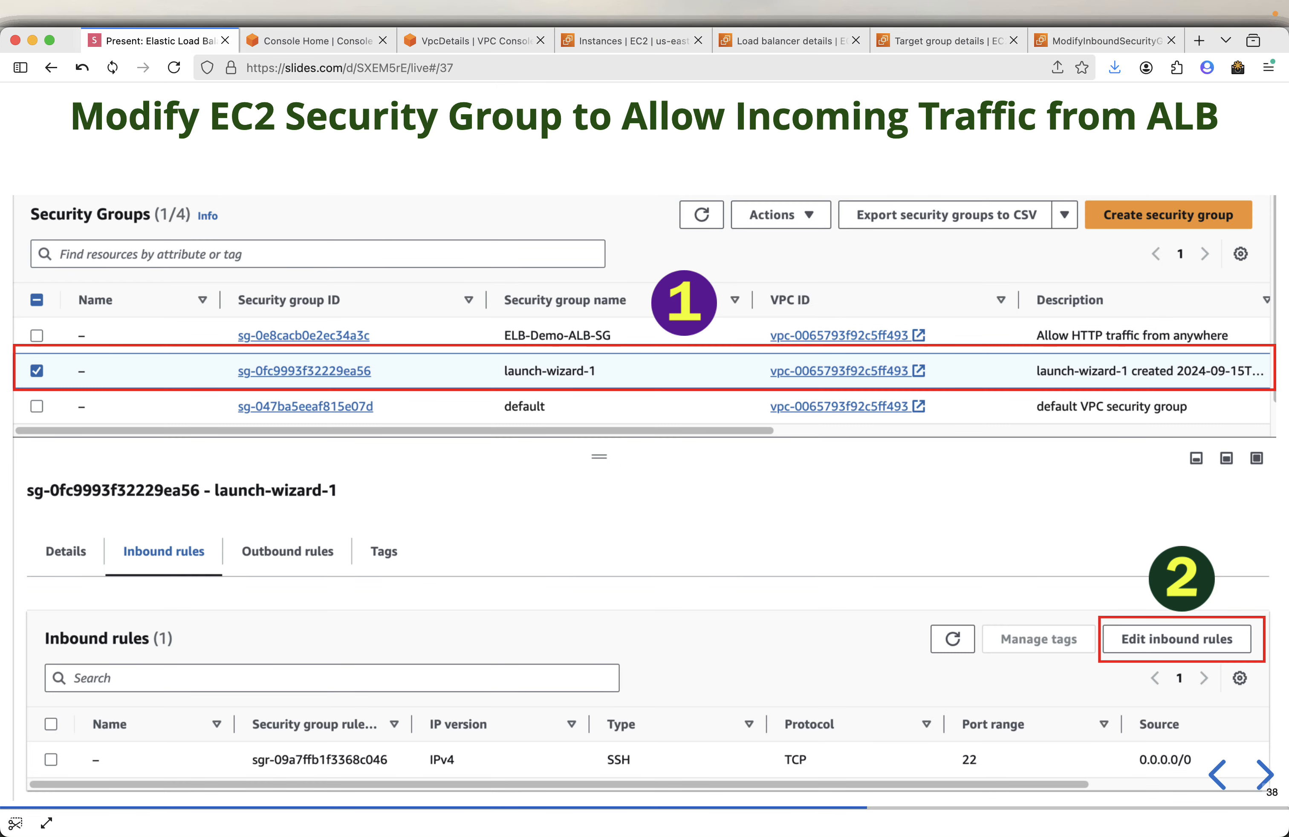
{"action": "left_click", "coordinate": [1264, 777]}
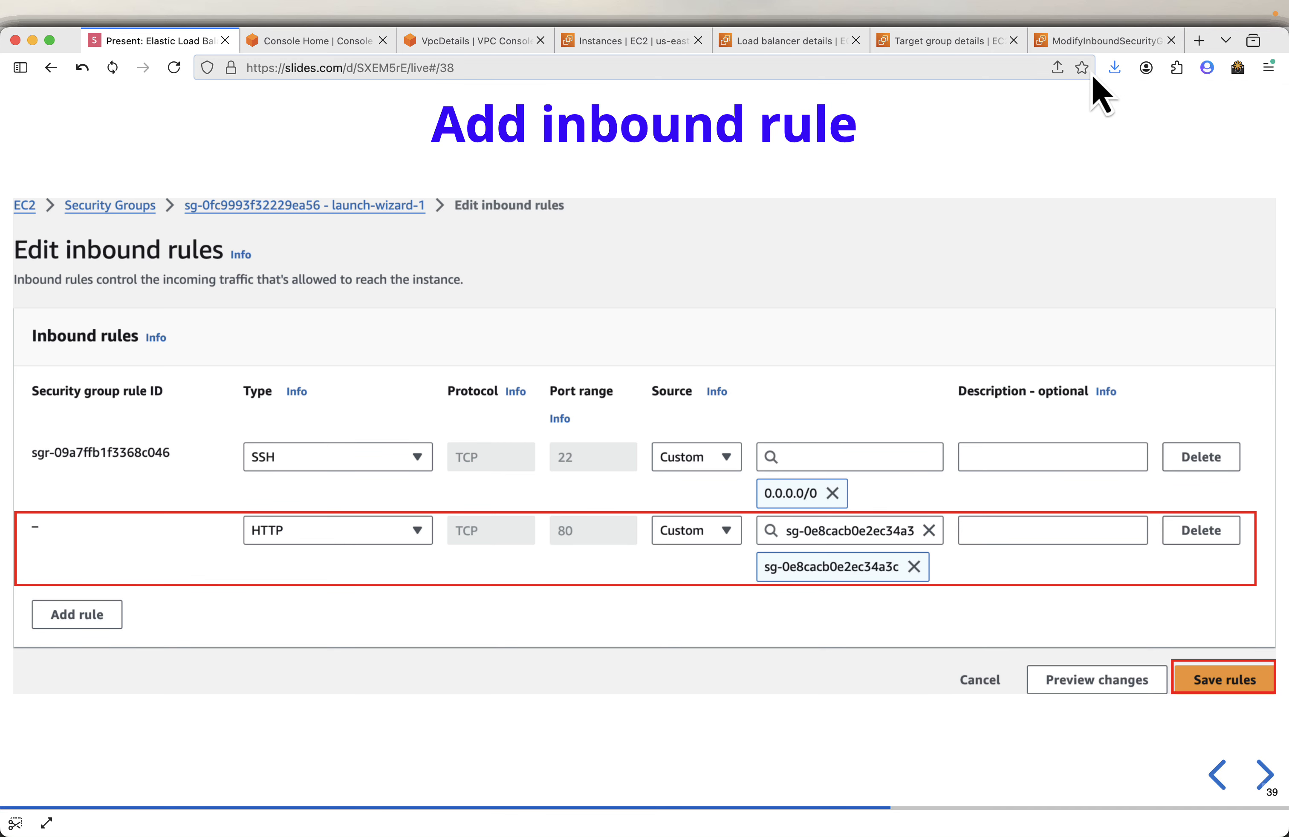
{"action": "left_click", "coordinate": [1103, 42]}
{"action": "left_click", "coordinate": [395, 451]}
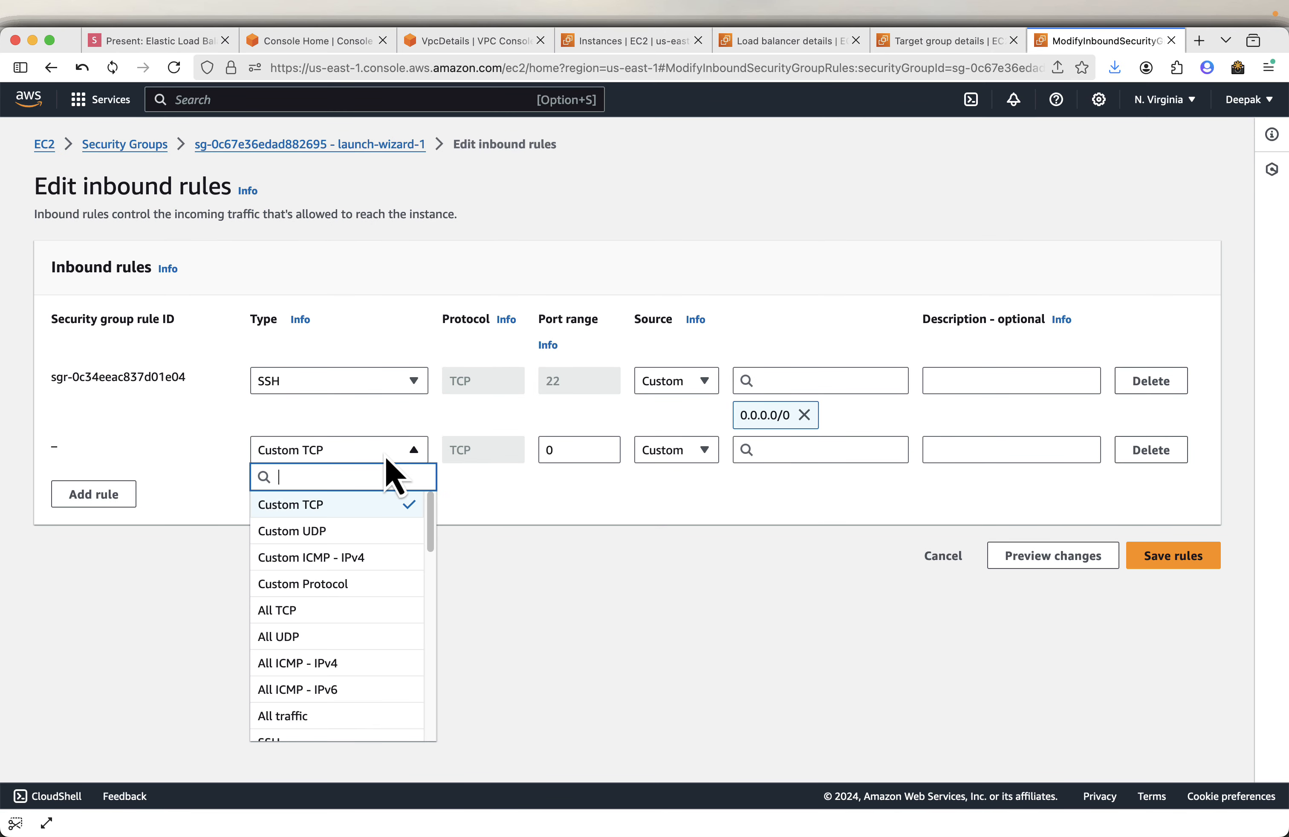
{"action": "type", "text": "htt"}
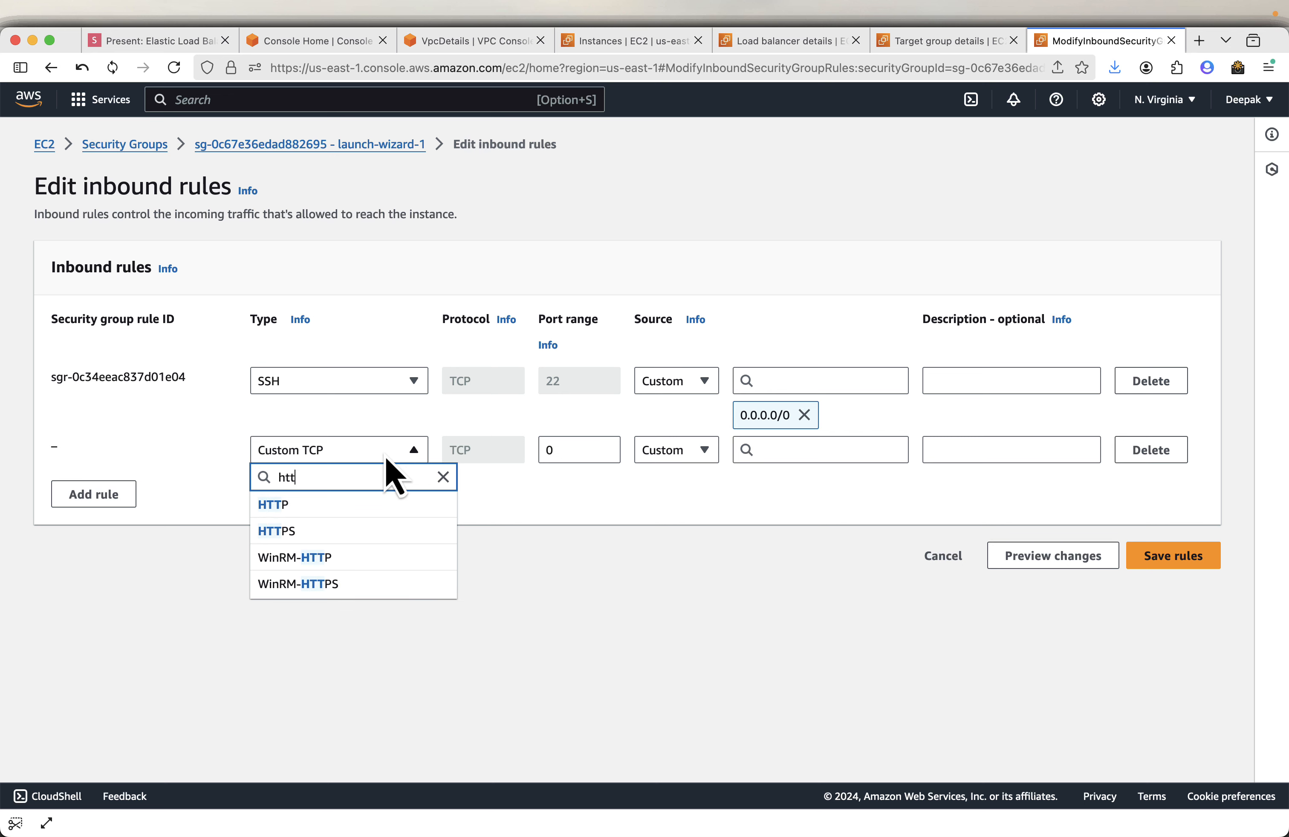
{"action": "left_click", "coordinate": [342, 510]}
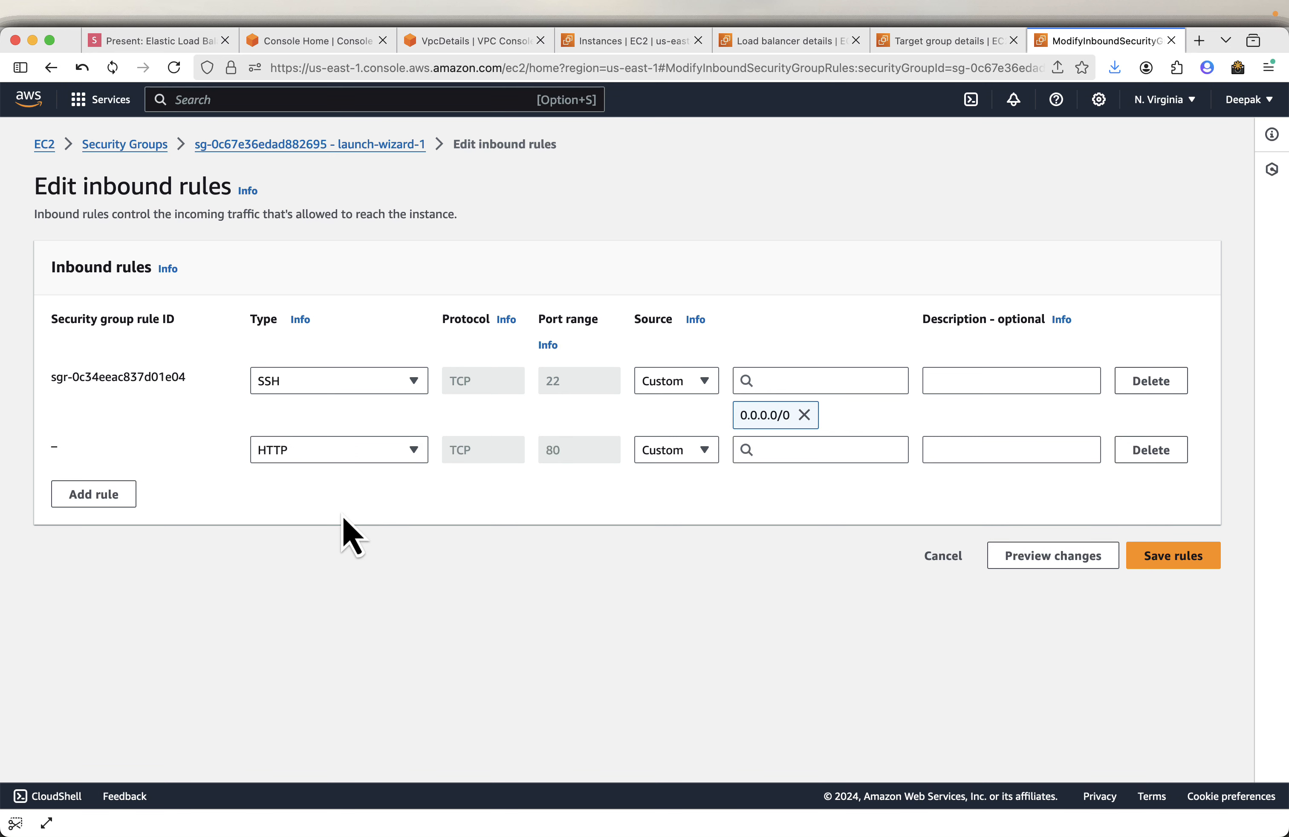
- Set the HTTP rule's source to the ELB-Demo-ALB-SG security group and save the inbound rules
{"action": "left_click", "coordinate": [699, 460]}
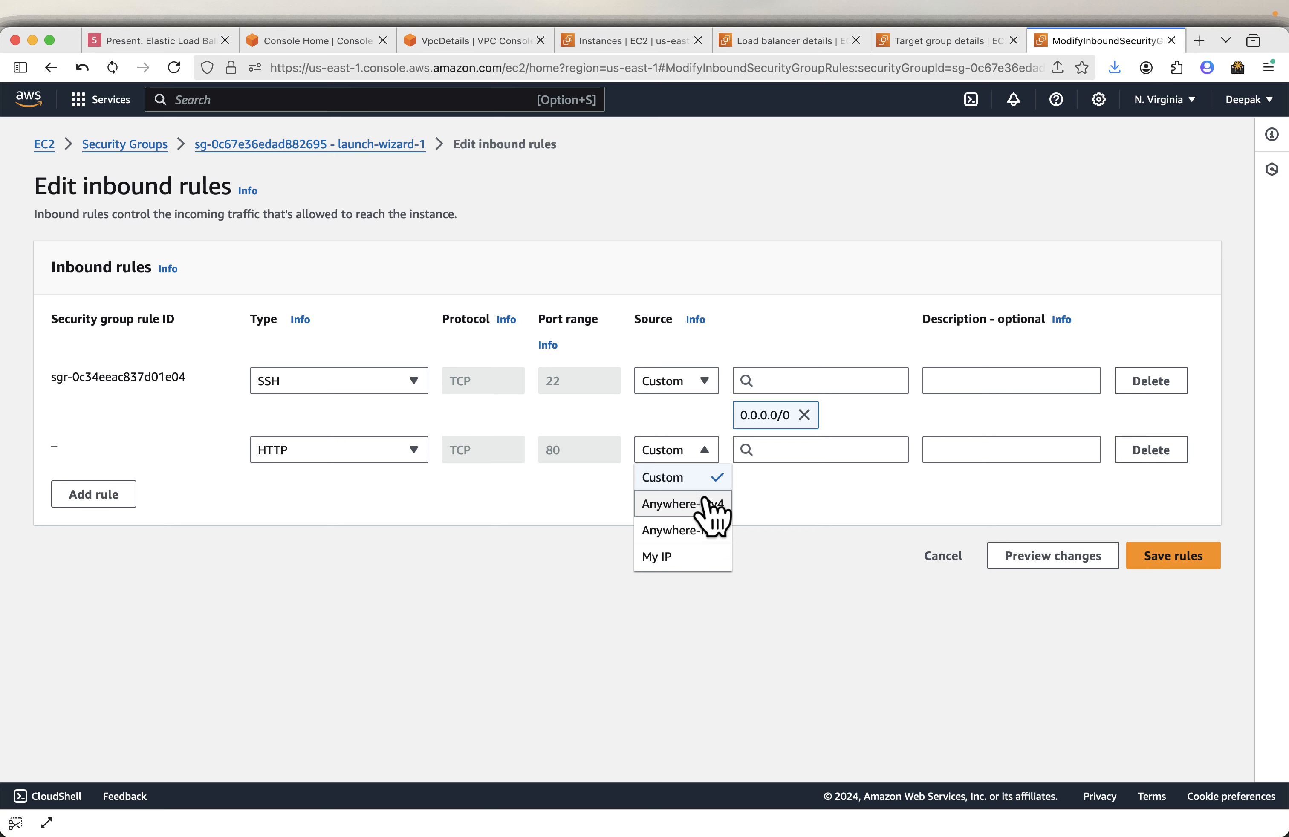
{"action": "left_click", "coordinate": [714, 476]}
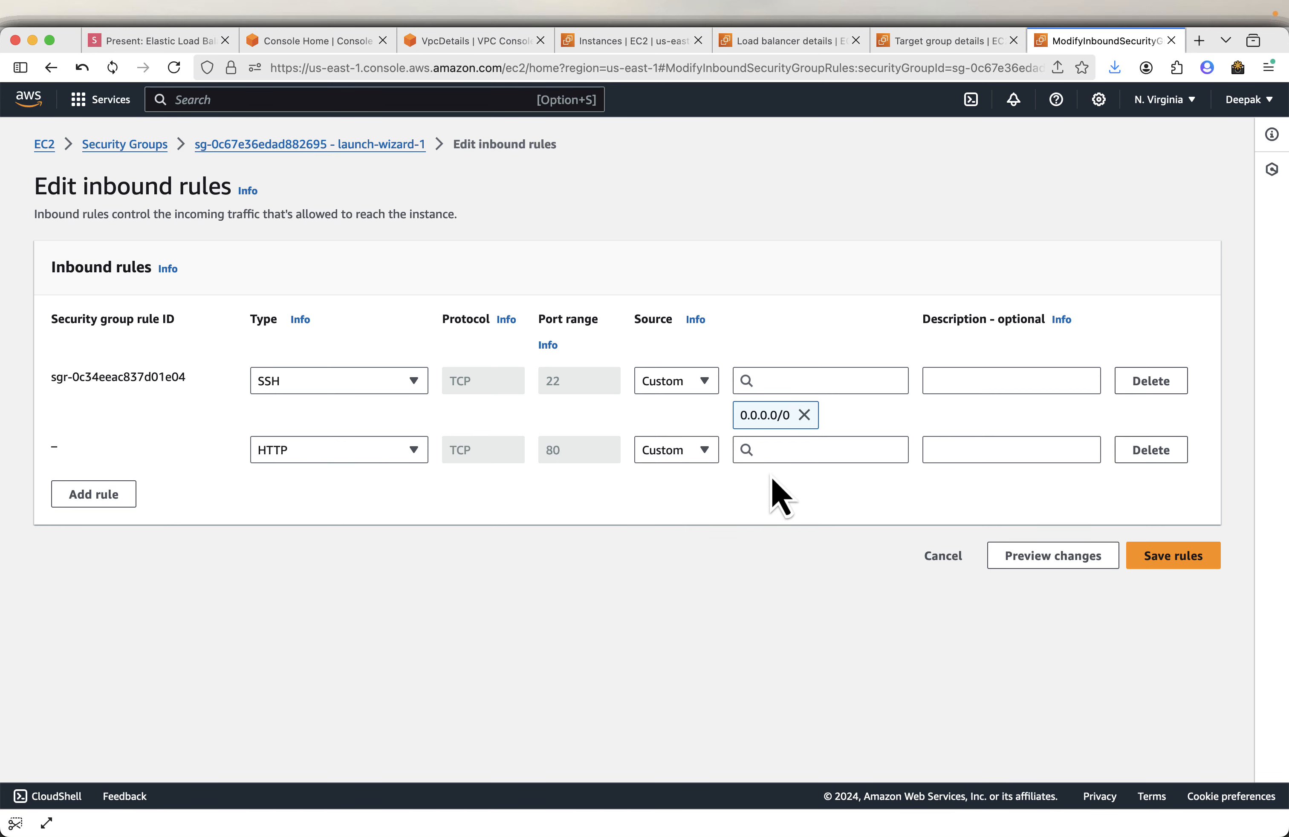
{"action": "left_click", "coordinate": [801, 452]}
{"action": "scroll", "coordinate": [880, 614], "scroll_direction": "down", "scroll_amount": 6}
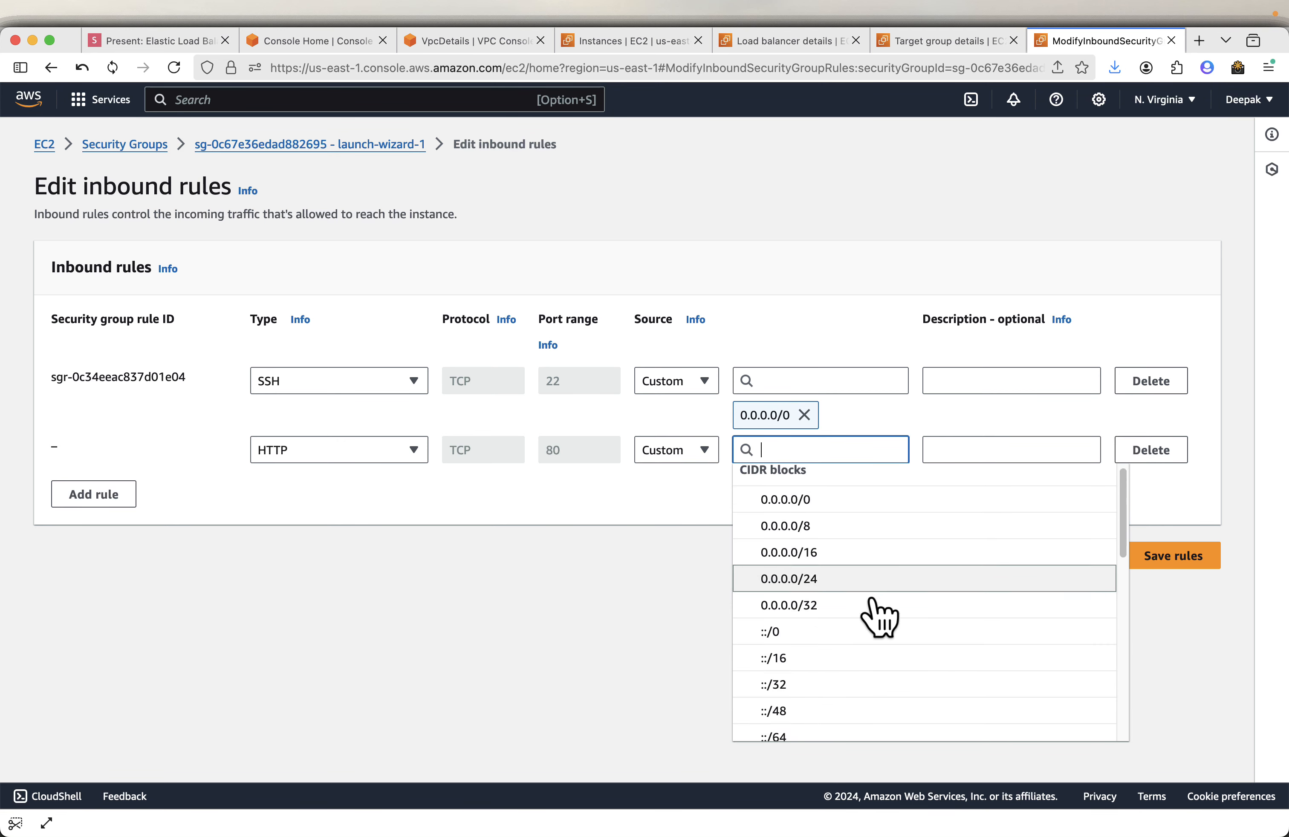
{"action": "scroll", "coordinate": [875, 620], "scroll_direction": "up", "scroll_amount": 3}
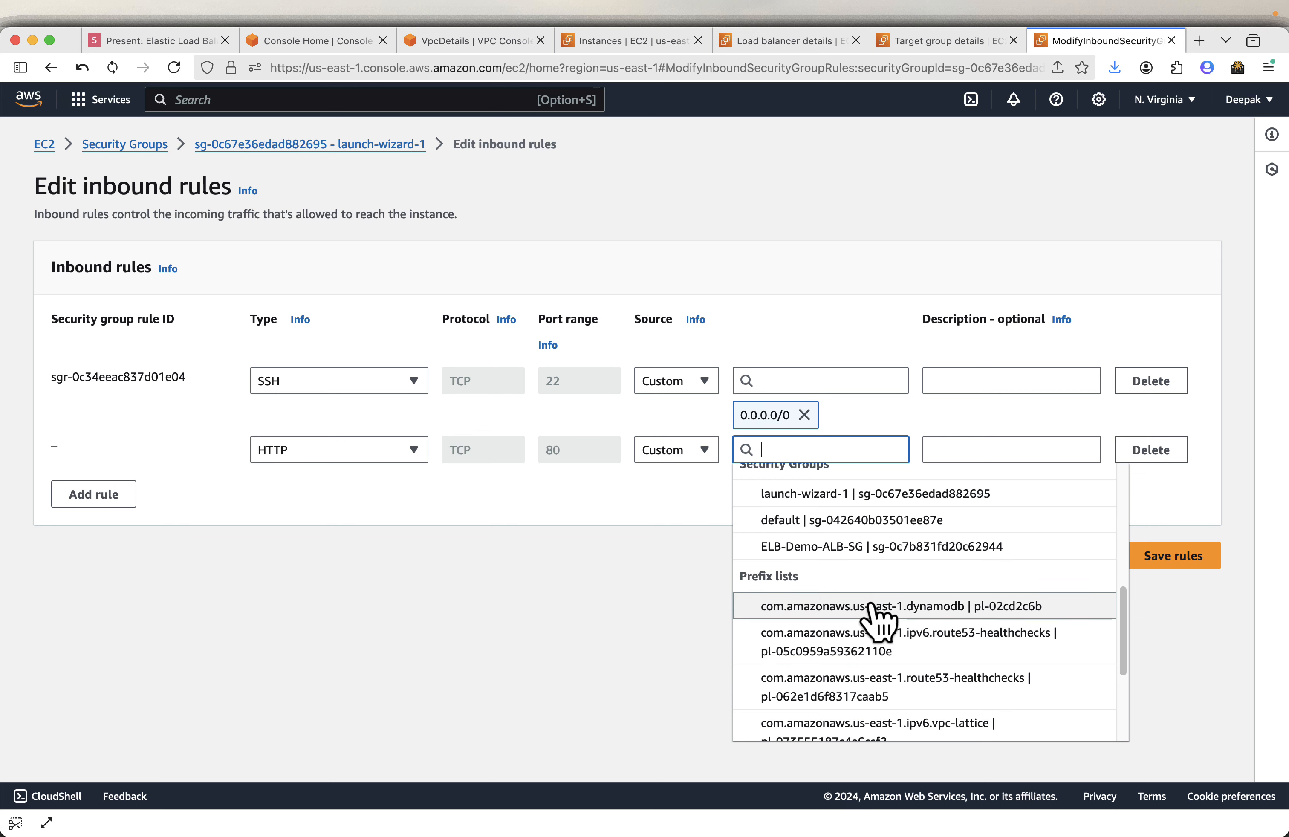
{"action": "left_click", "coordinate": [870, 553]}
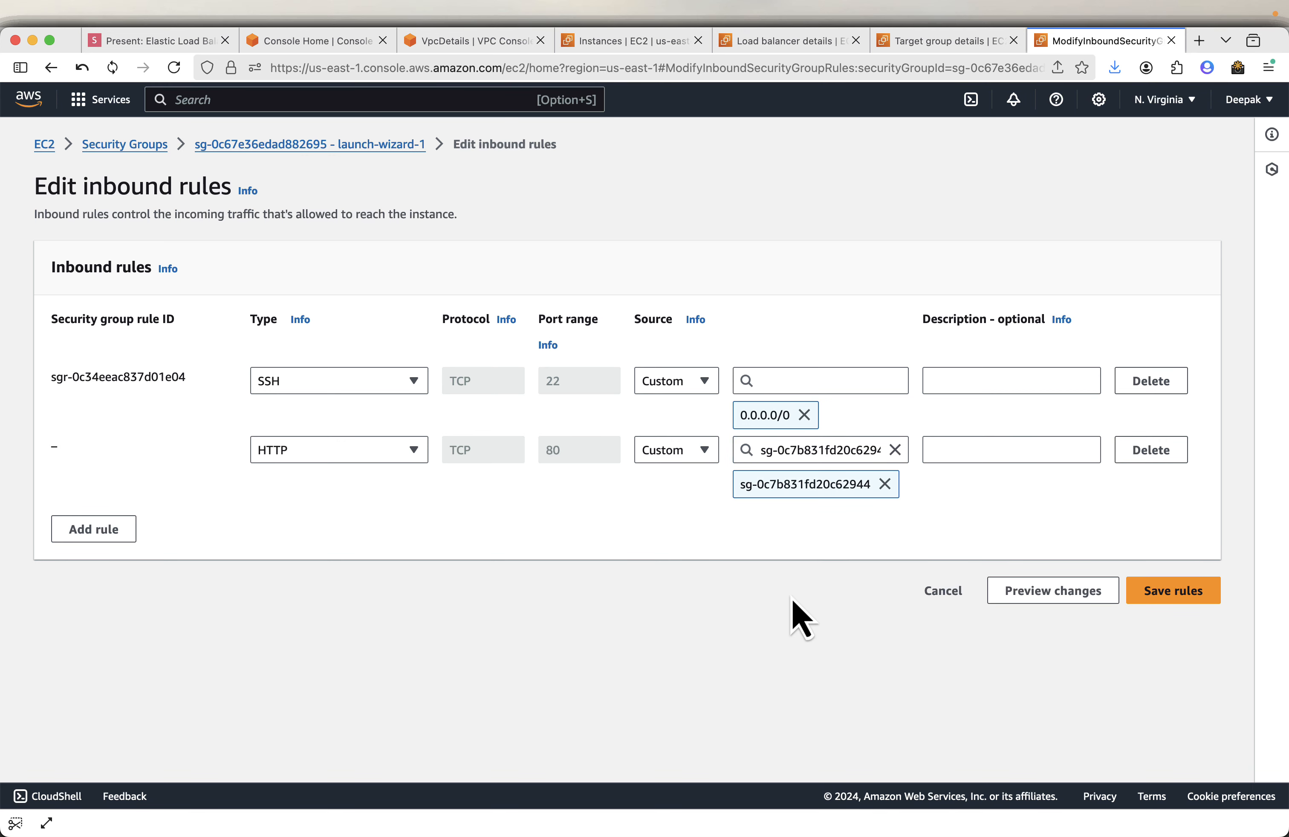
{"action": "key", "text": "ctrl+a"}
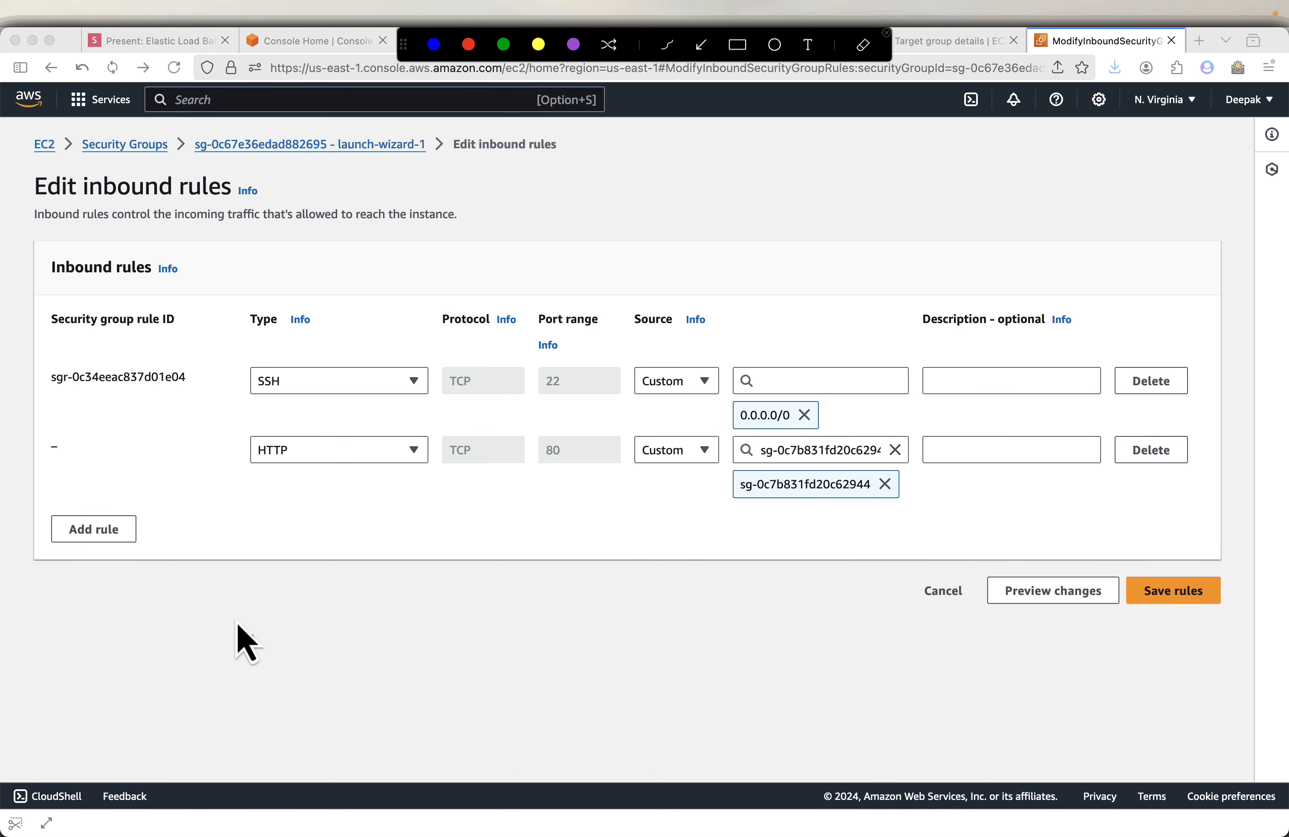
{"action": "mouse_move", "coordinate": [198, 586]}
{"action": "left_mouse_down"}
{"action": "mouse_move", "coordinate": [290, 697]}
{"action": "mouse_move", "coordinate": [383, 743]}
{"action": "left_mouse_up"}
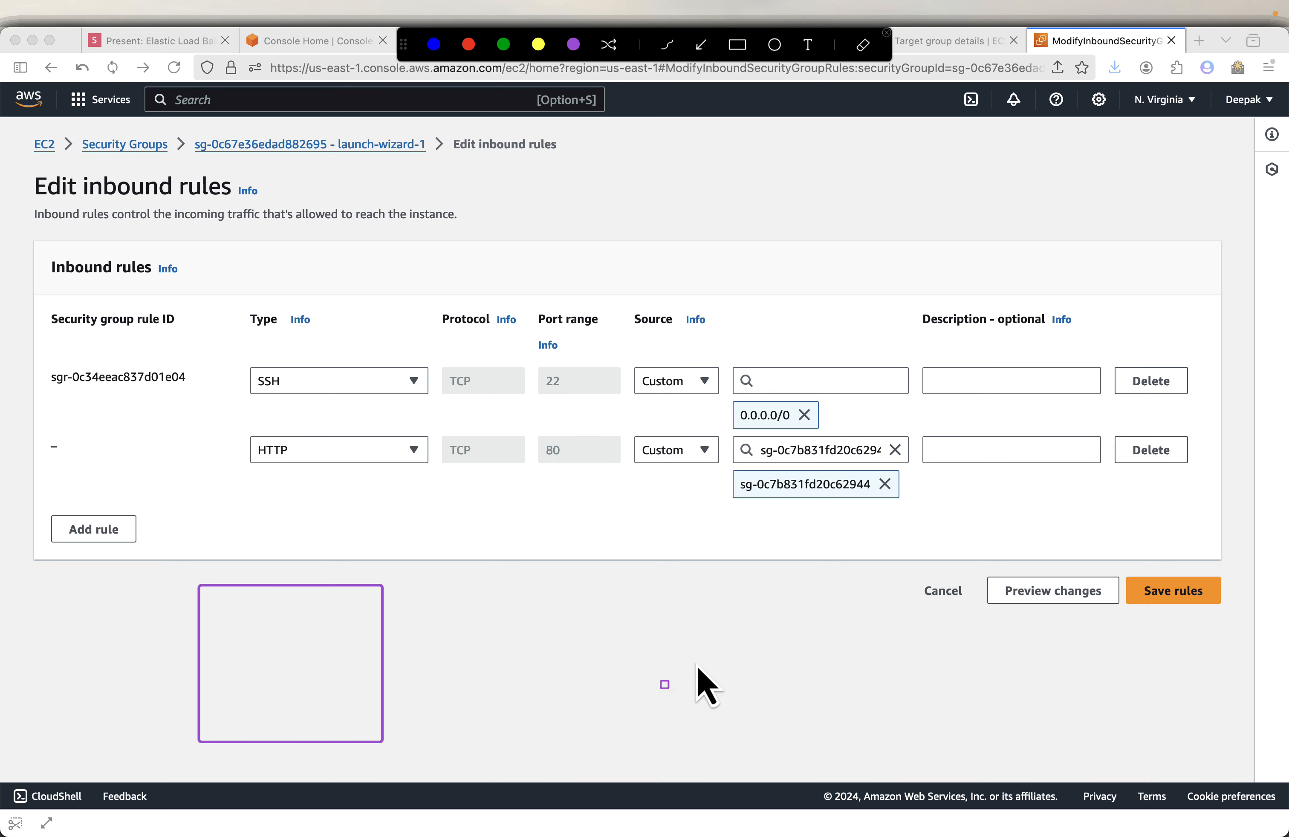
{"action": "mouse_move", "coordinate": [640, 591]}
{"action": "left_mouse_down"}
{"action": "mouse_move", "coordinate": [750, 710]}
{"action": "mouse_move", "coordinate": [881, 742]}
{"action": "left_mouse_up"}
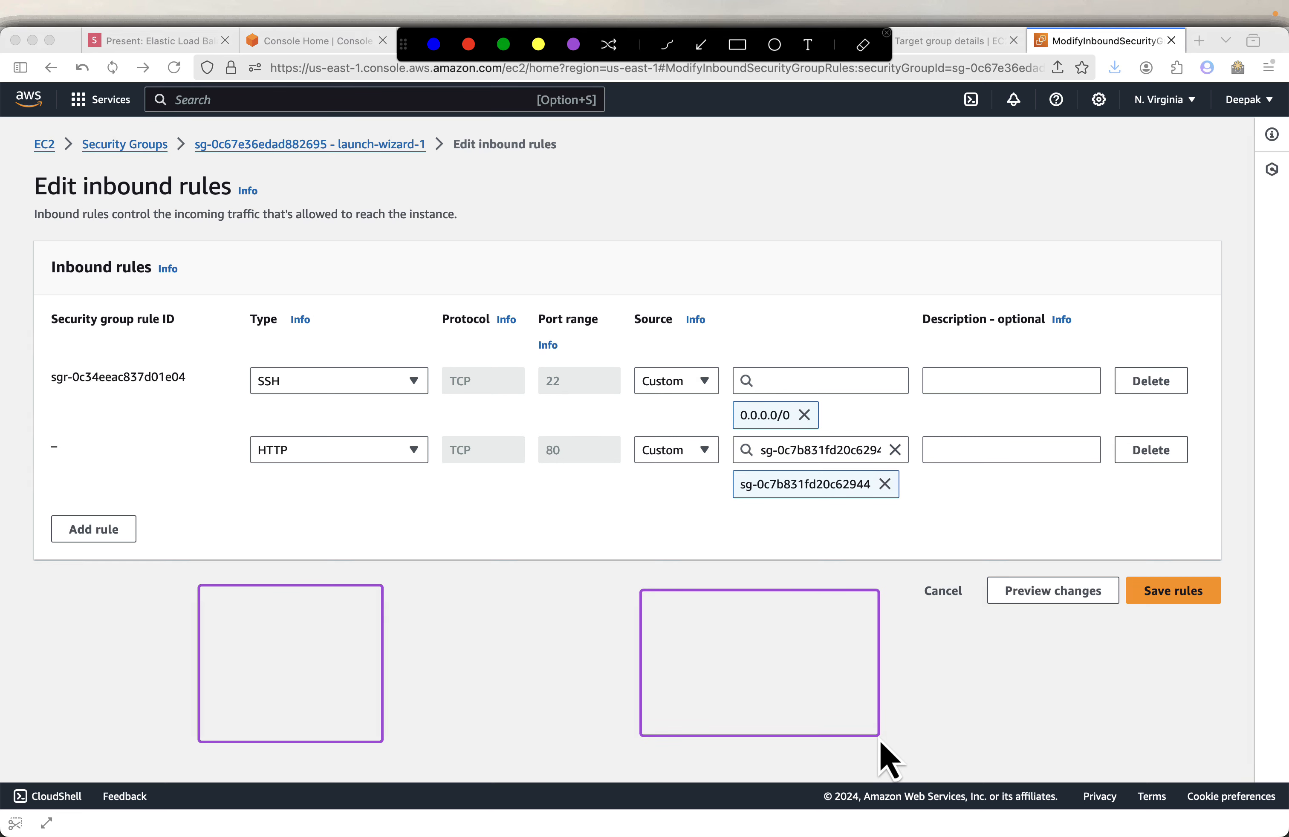
{"action": "left_click", "coordinate": [701, 44]}
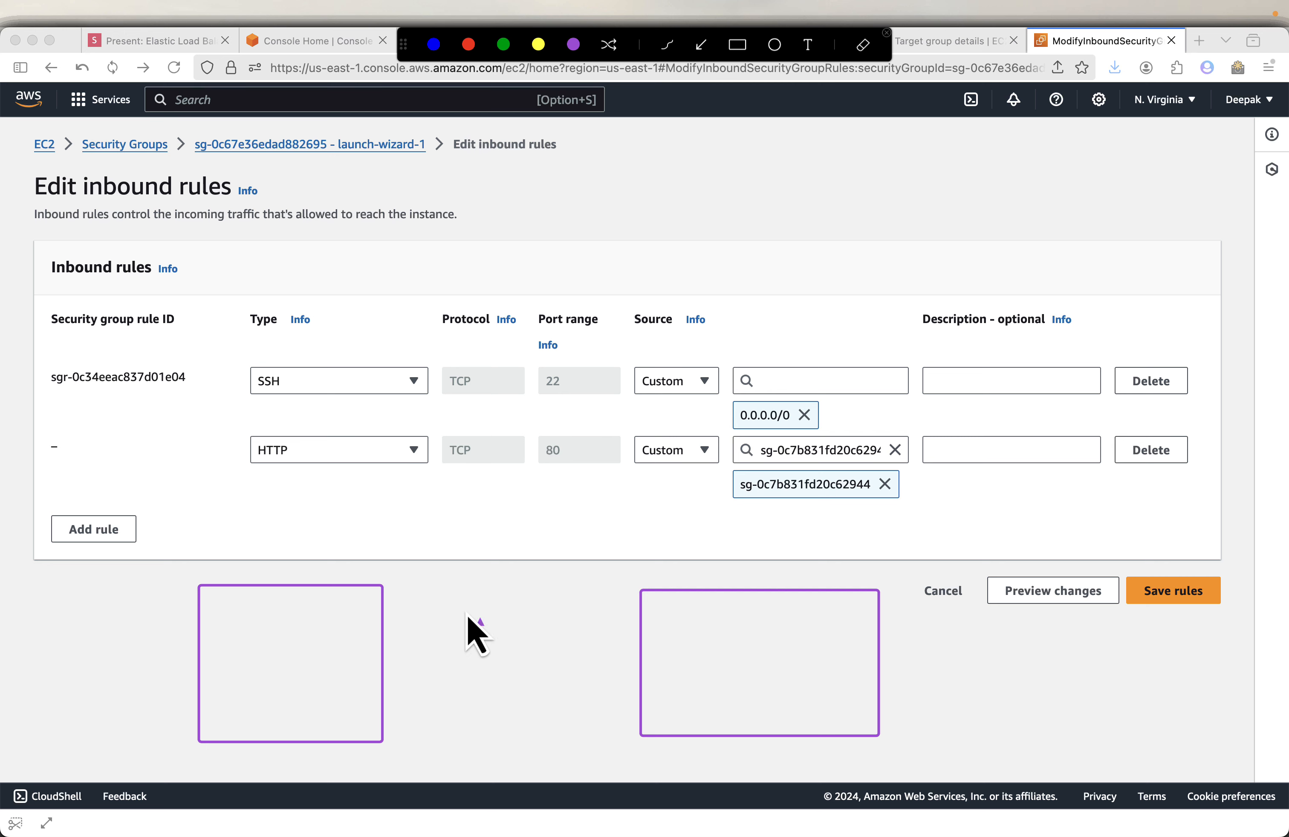
{"action": "left_click_drag", "start_coordinate": [399, 654], "coordinate": [656, 660]}
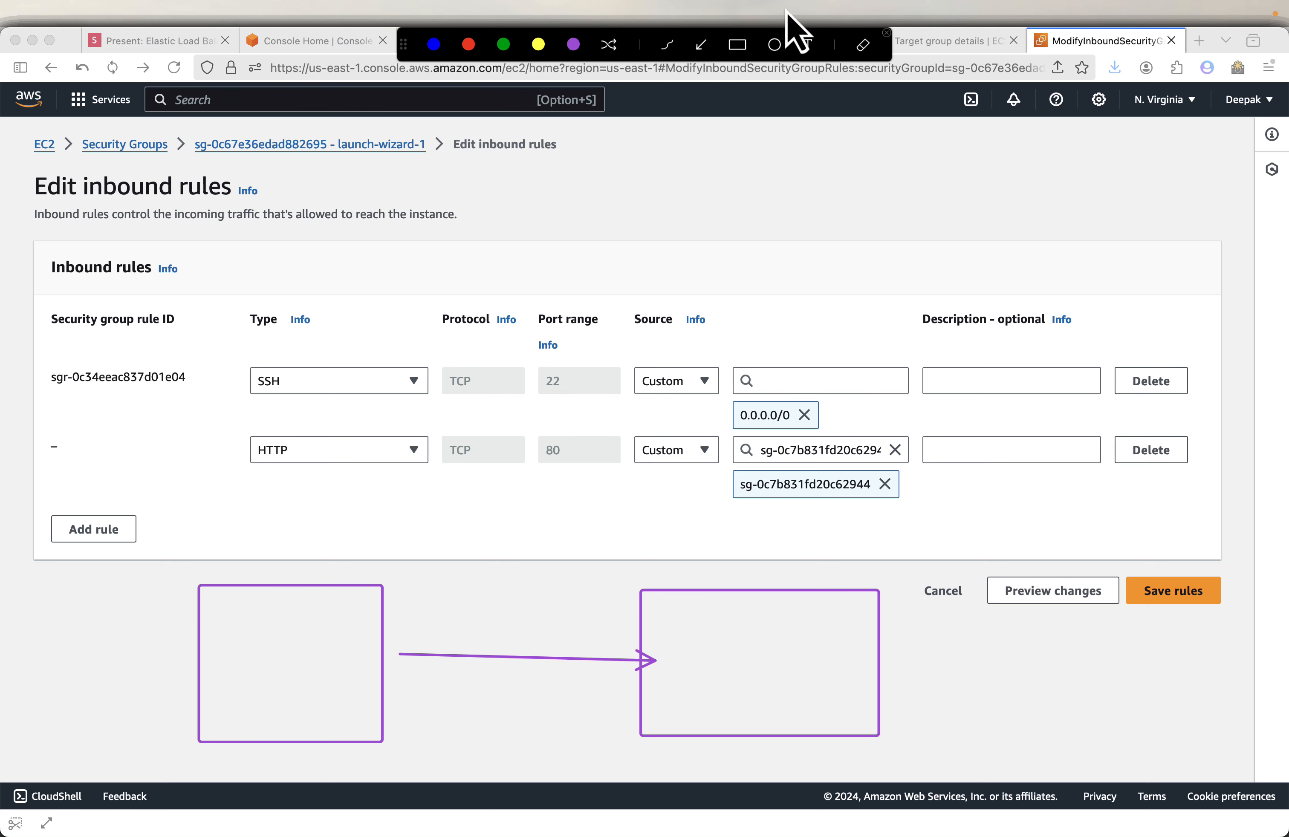
{"action": "left_click", "coordinate": [775, 44]}
{"action": "mouse_move", "coordinate": [600, 552]}
{"action": "left_mouse_down"}
{"action": "mouse_move", "coordinate": [791, 712]}
{"action": "mouse_move", "coordinate": [919, 780]}
{"action": "left_mouse_up"}
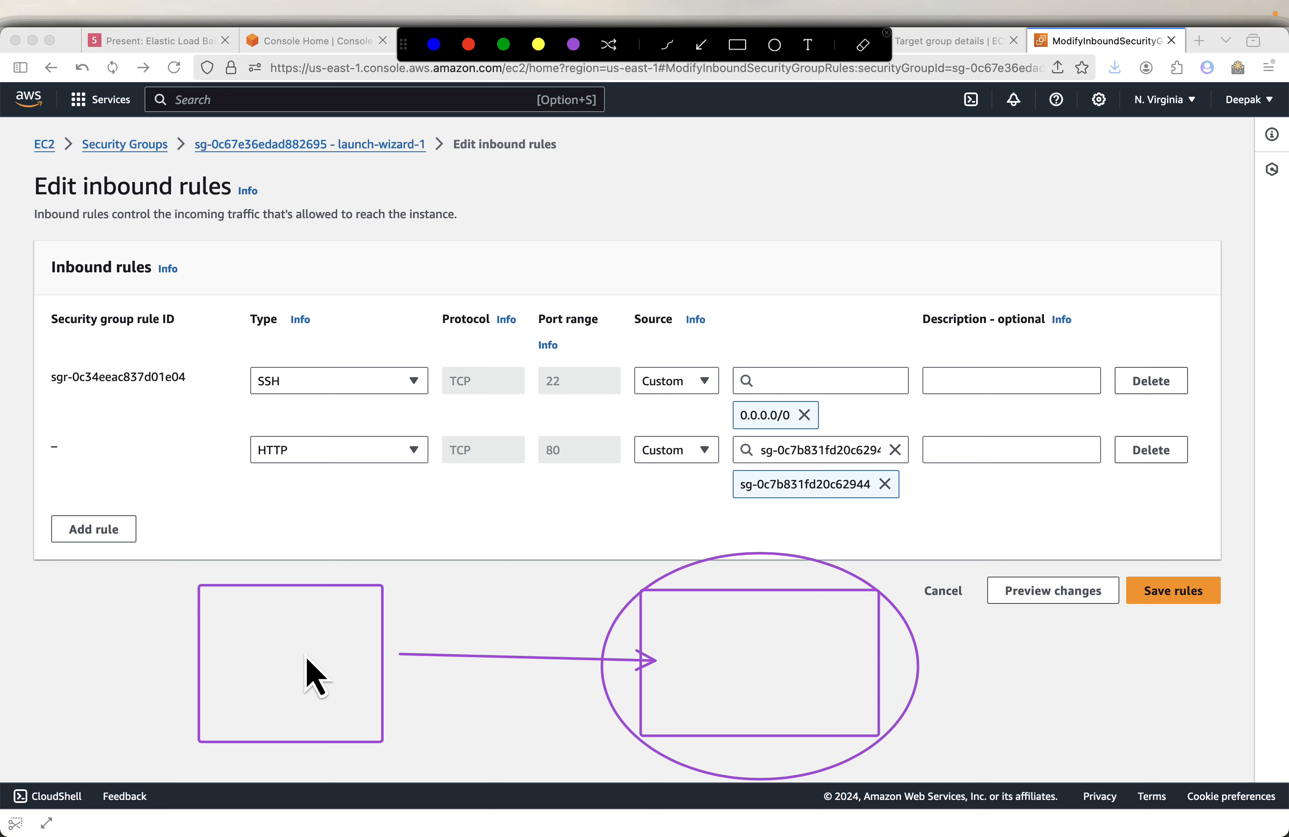
{"action": "key", "text": "Escape"}
{"action": "left_click", "coordinate": [634, 642]}
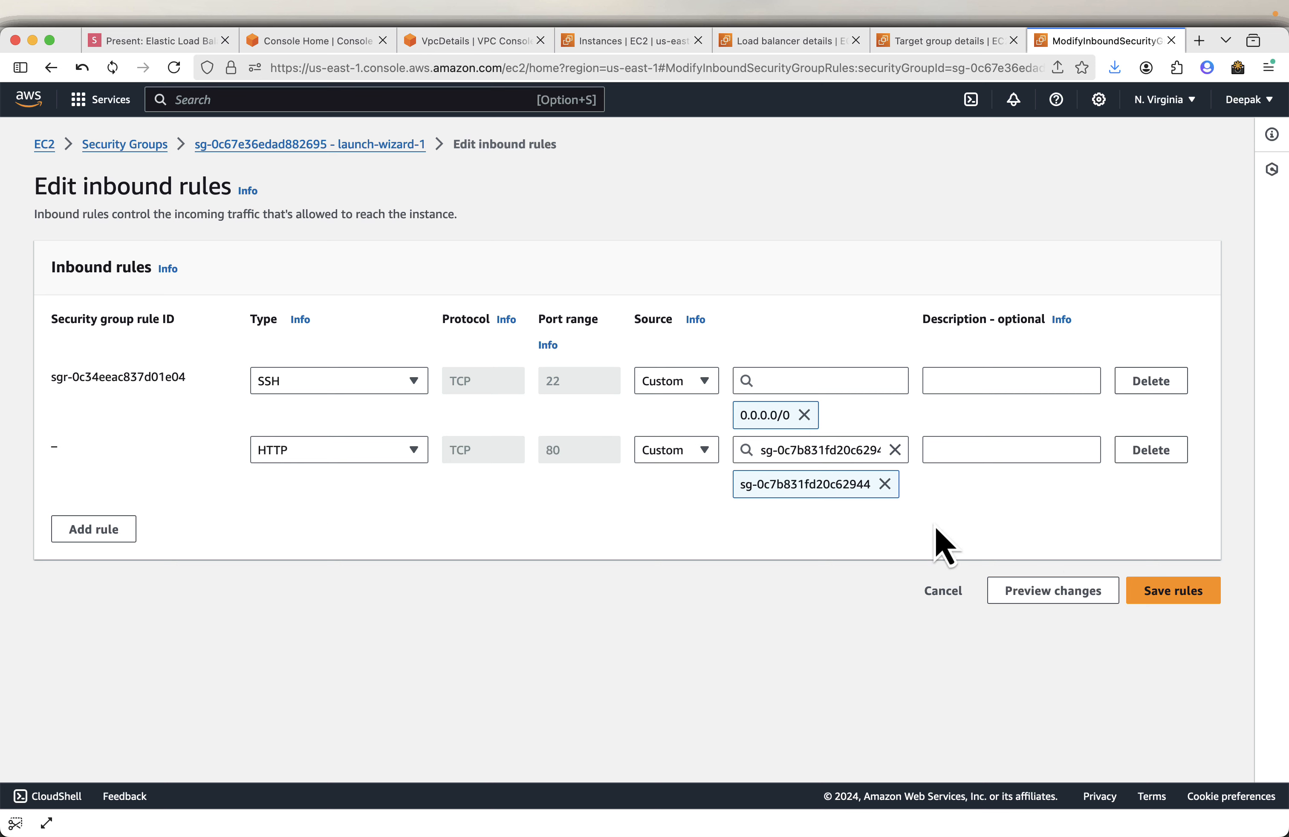
{"action": "left_click", "coordinate": [1142, 593]}
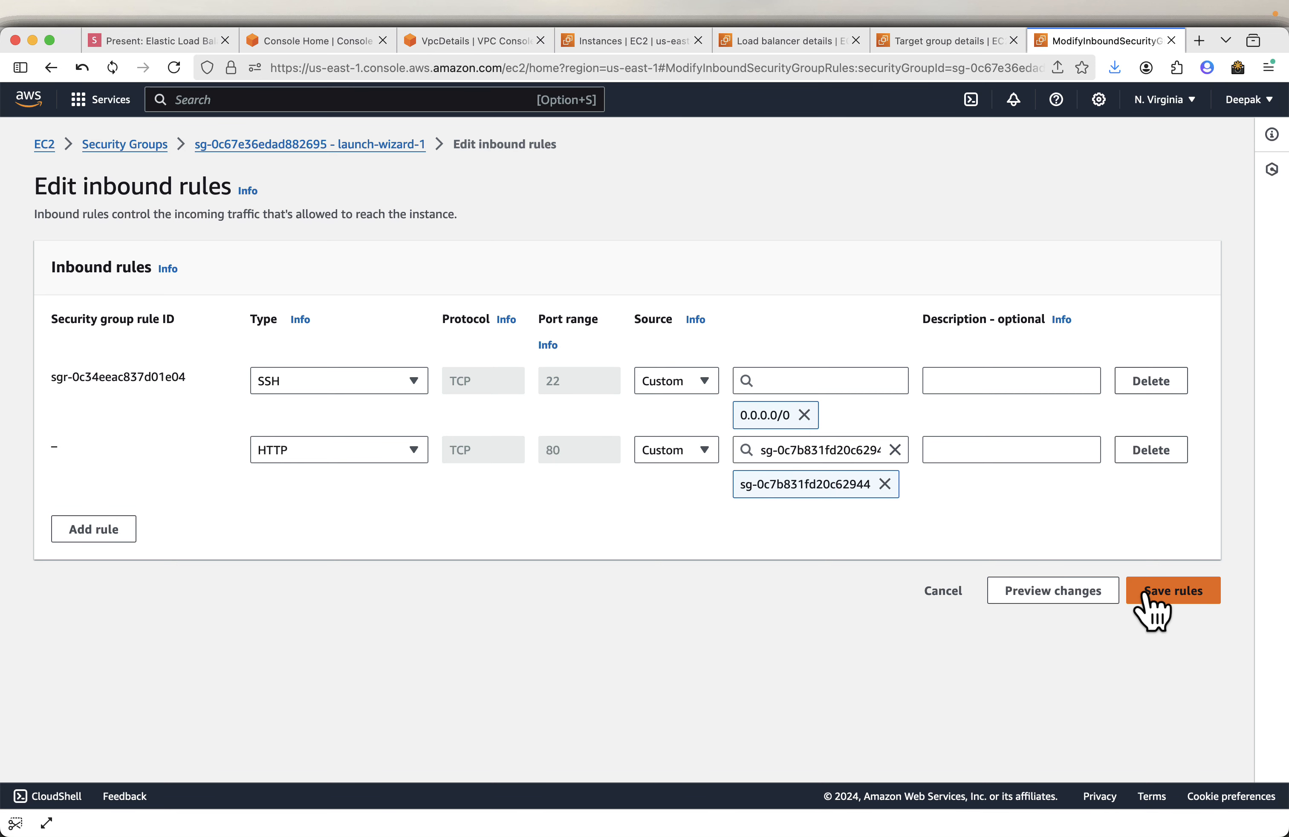
{"action": "left_click", "coordinate": [1145, 594]}
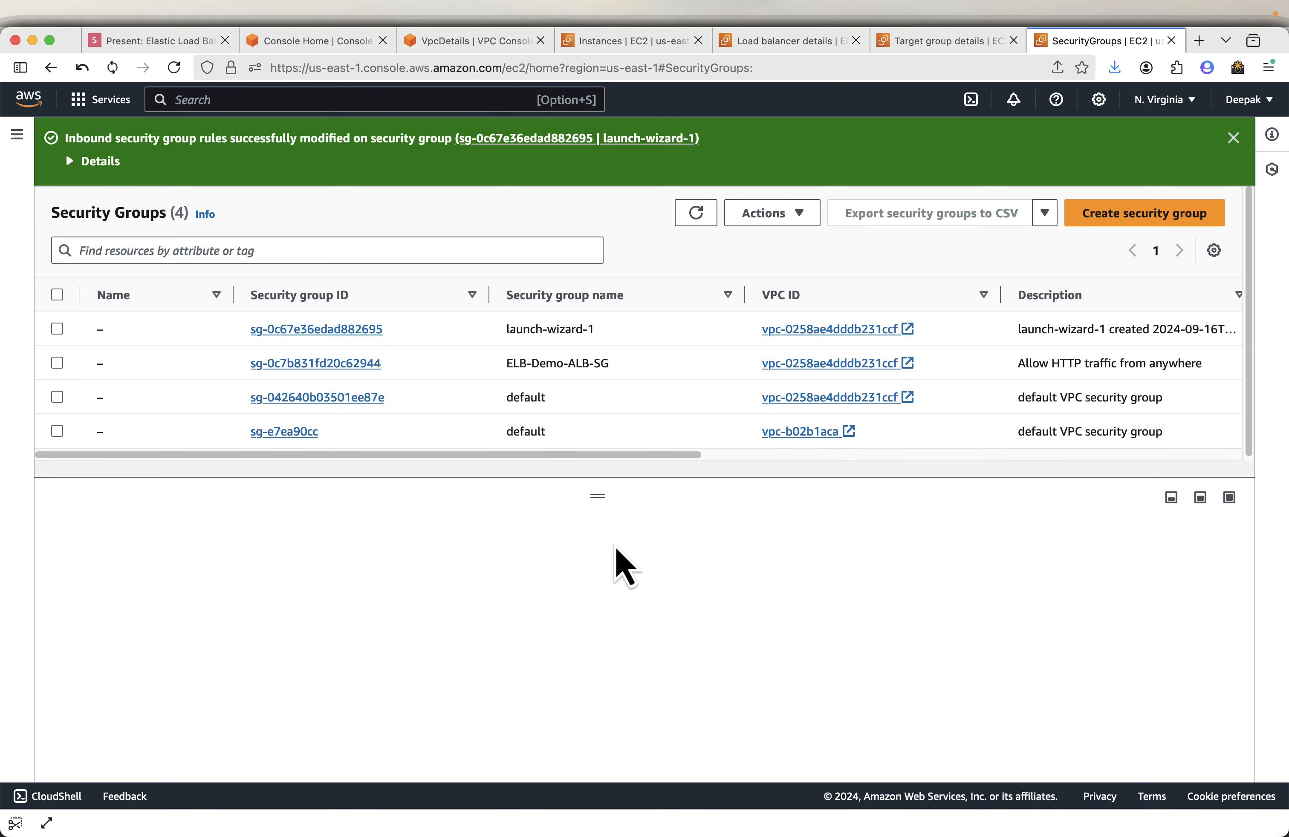
- Select launch-wizard-1 and review its inbound rules, widening the columns to read the HTTP rule's source
{"action": "left_click", "coordinate": [56, 331]}
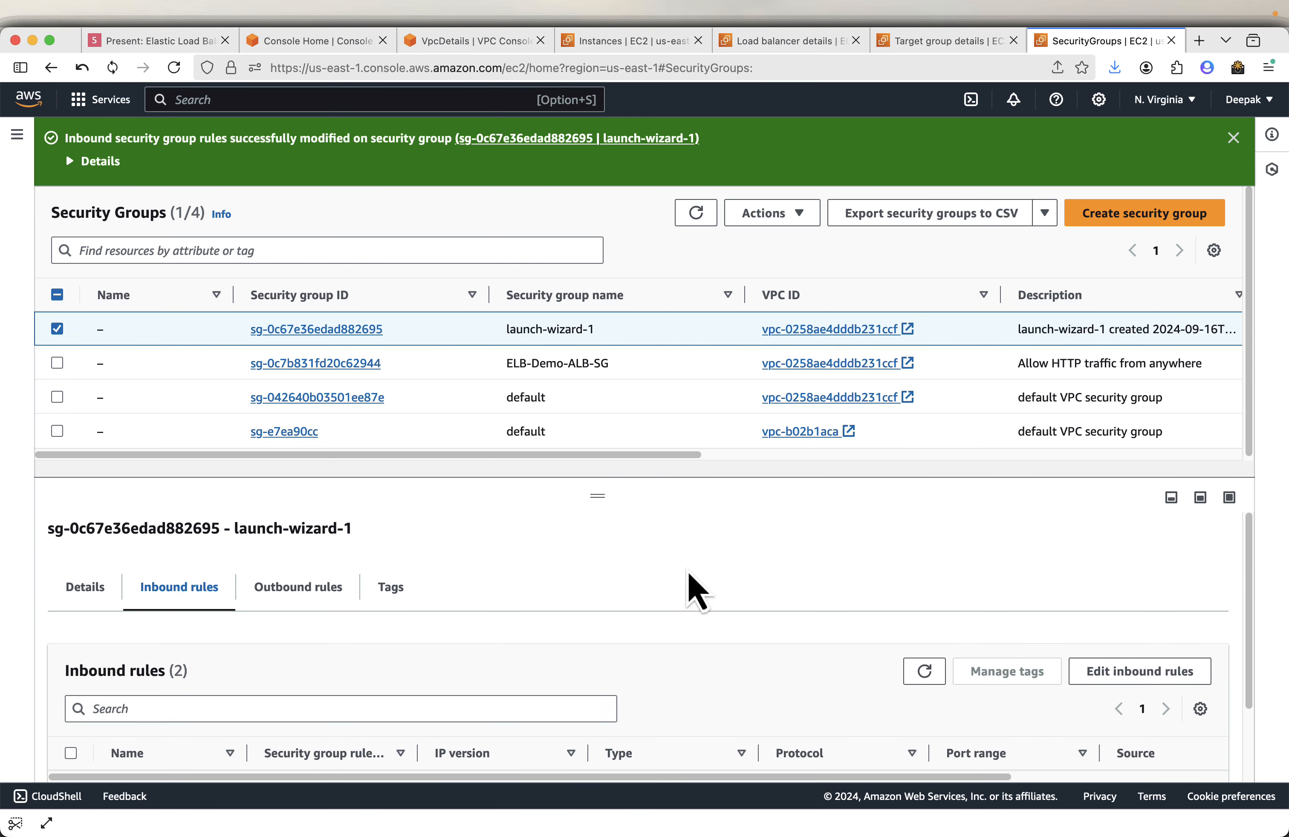
{"action": "left_click_drag", "start_coordinate": [605, 499], "coordinate": [616, 352]}
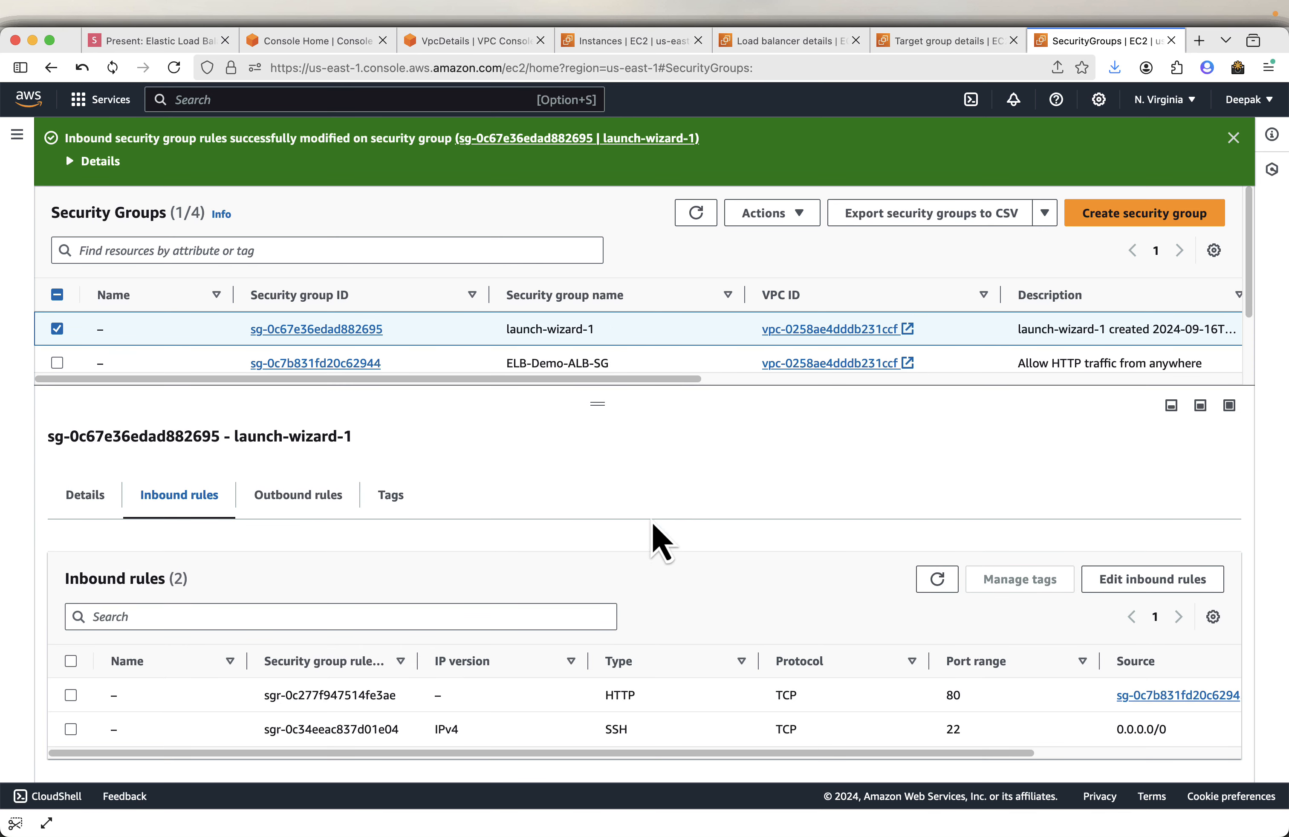
{"action": "left_click_drag", "start_coordinate": [674, 757], "coordinate": [840, 755]}
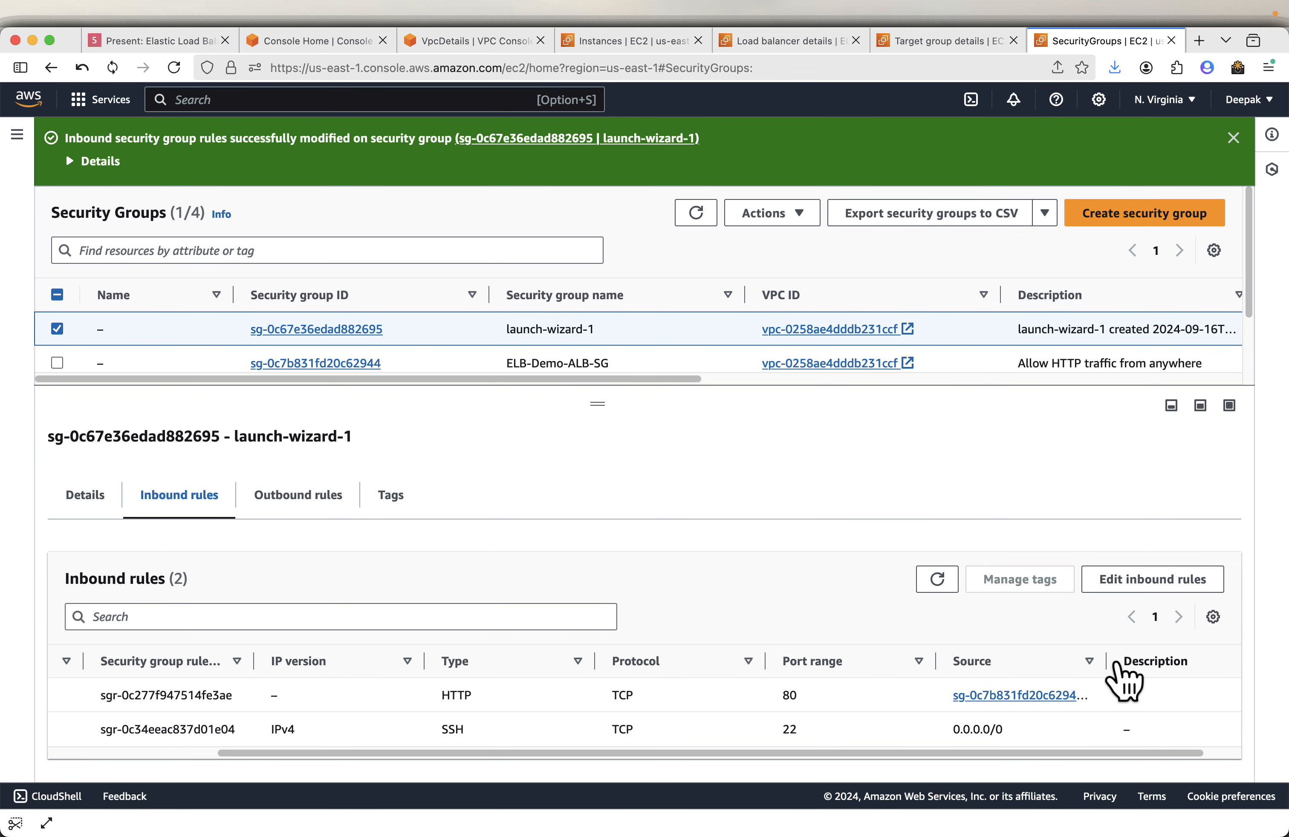
{"action": "left_click_drag", "start_coordinate": [1106, 662], "coordinate": [1183, 661]}
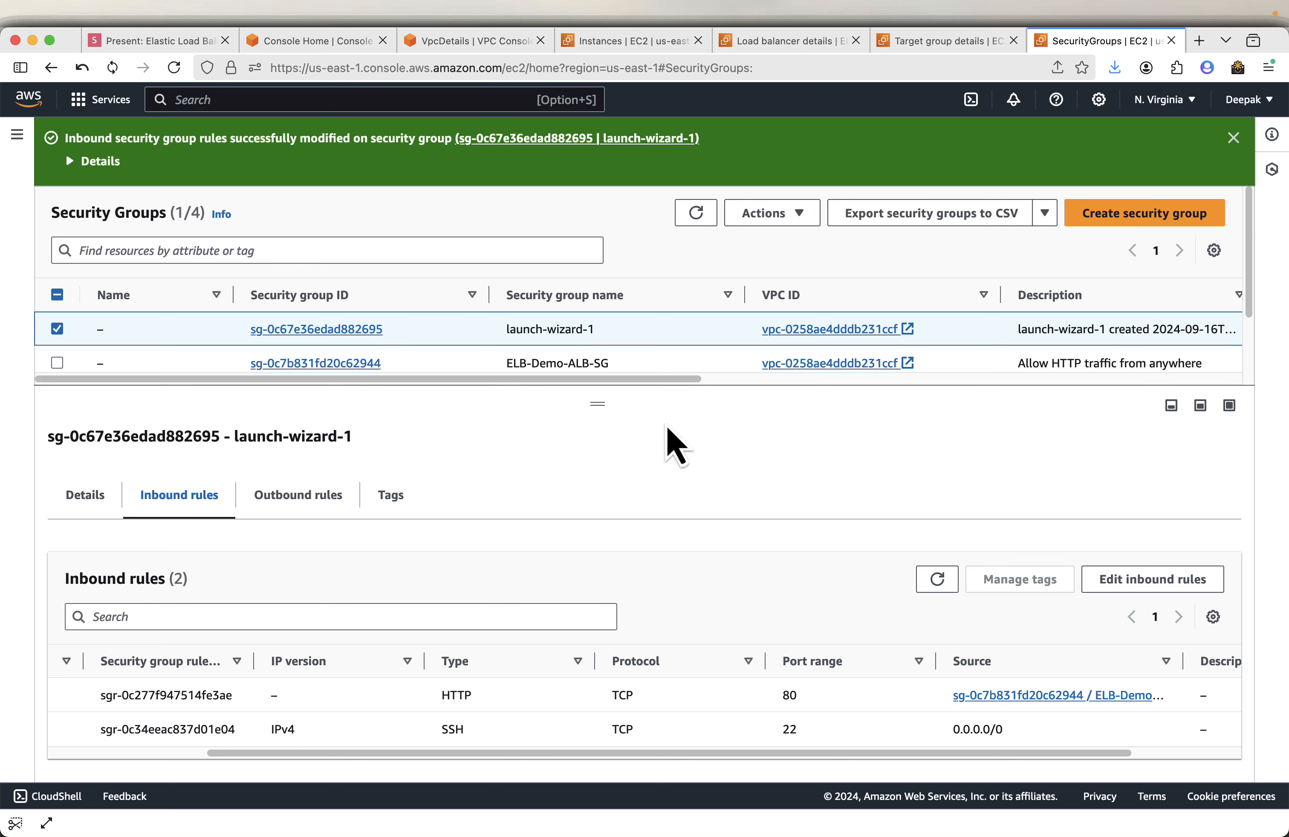
{"action": "left_click_drag", "start_coordinate": [1182, 663], "coordinate": [1206, 660]}
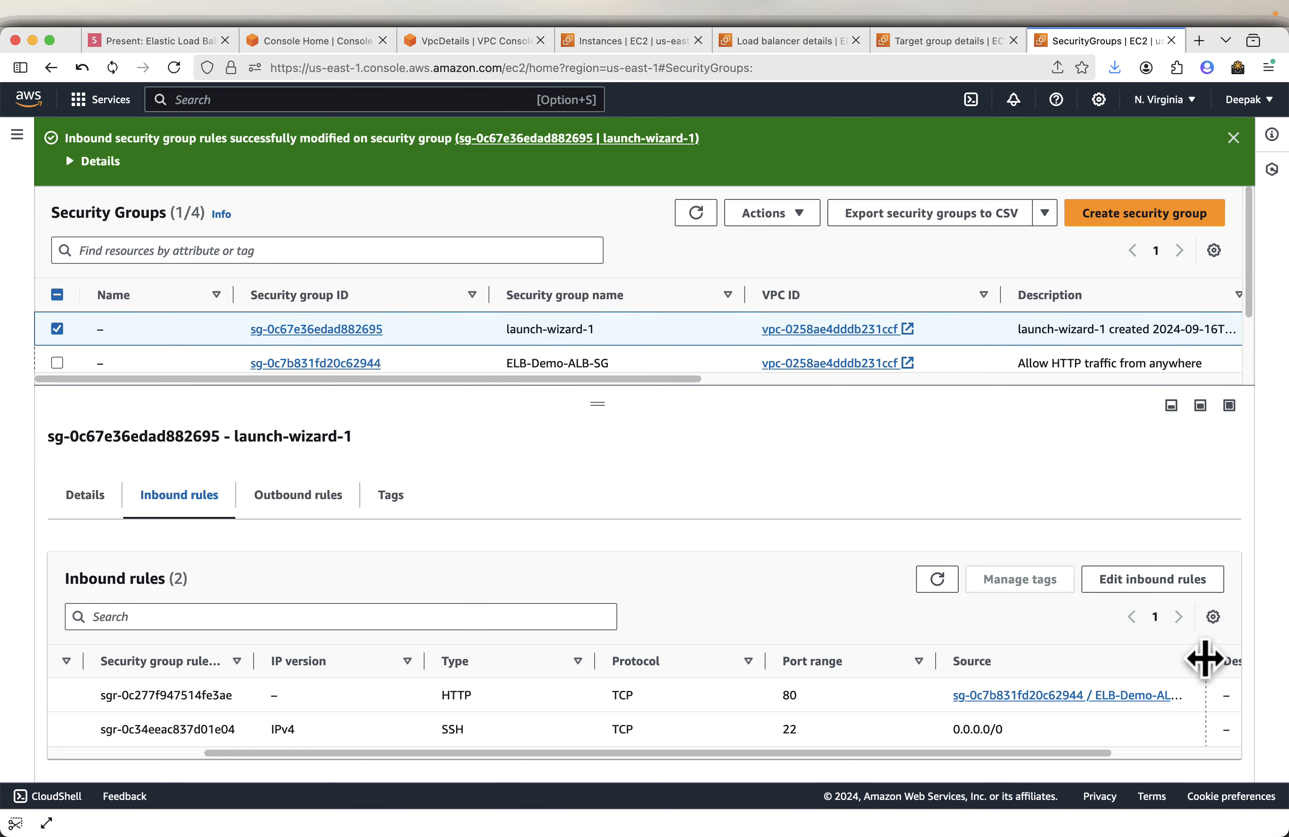
- Review the slides on the final result, testing, and copying the ALB DNS name
{"action": "left_click", "coordinate": [154, 41]}
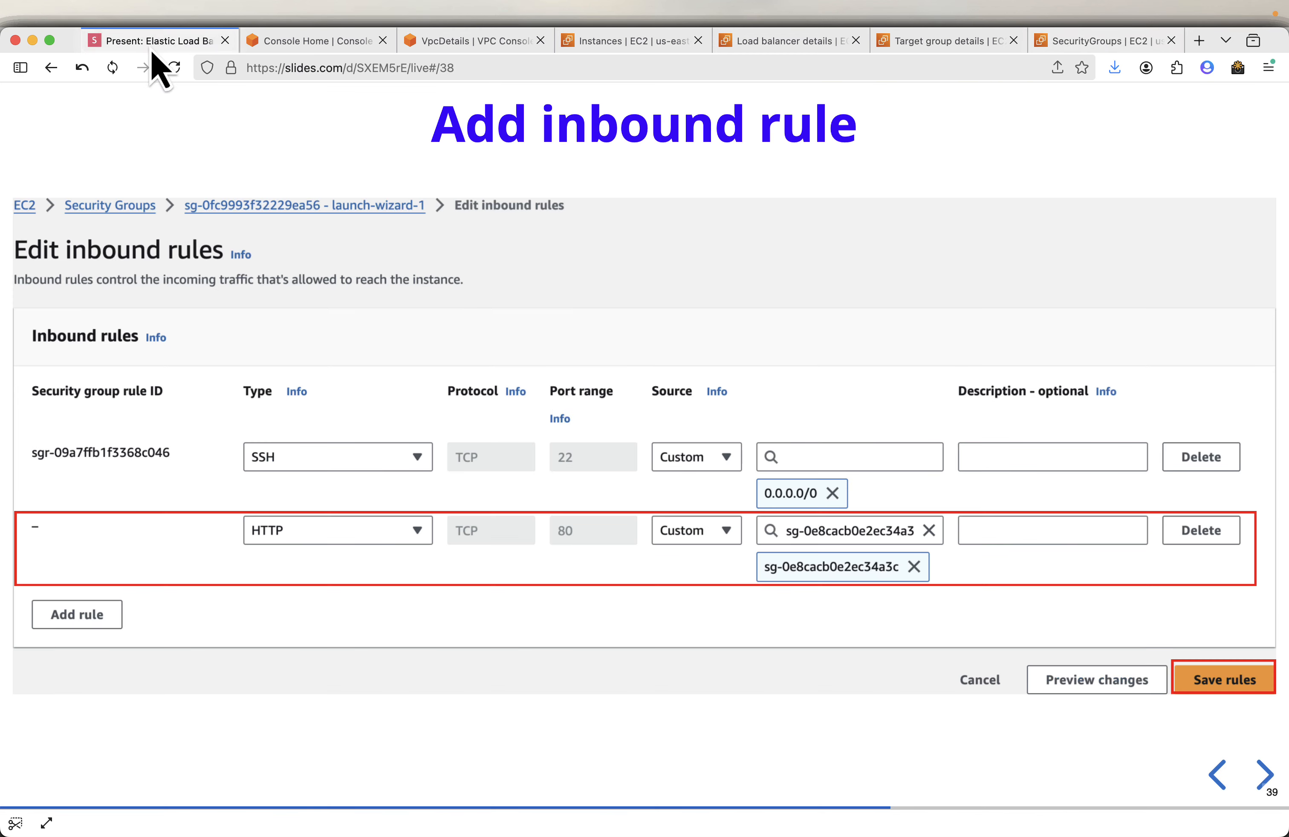
{"action": "key", "text": "Right"}
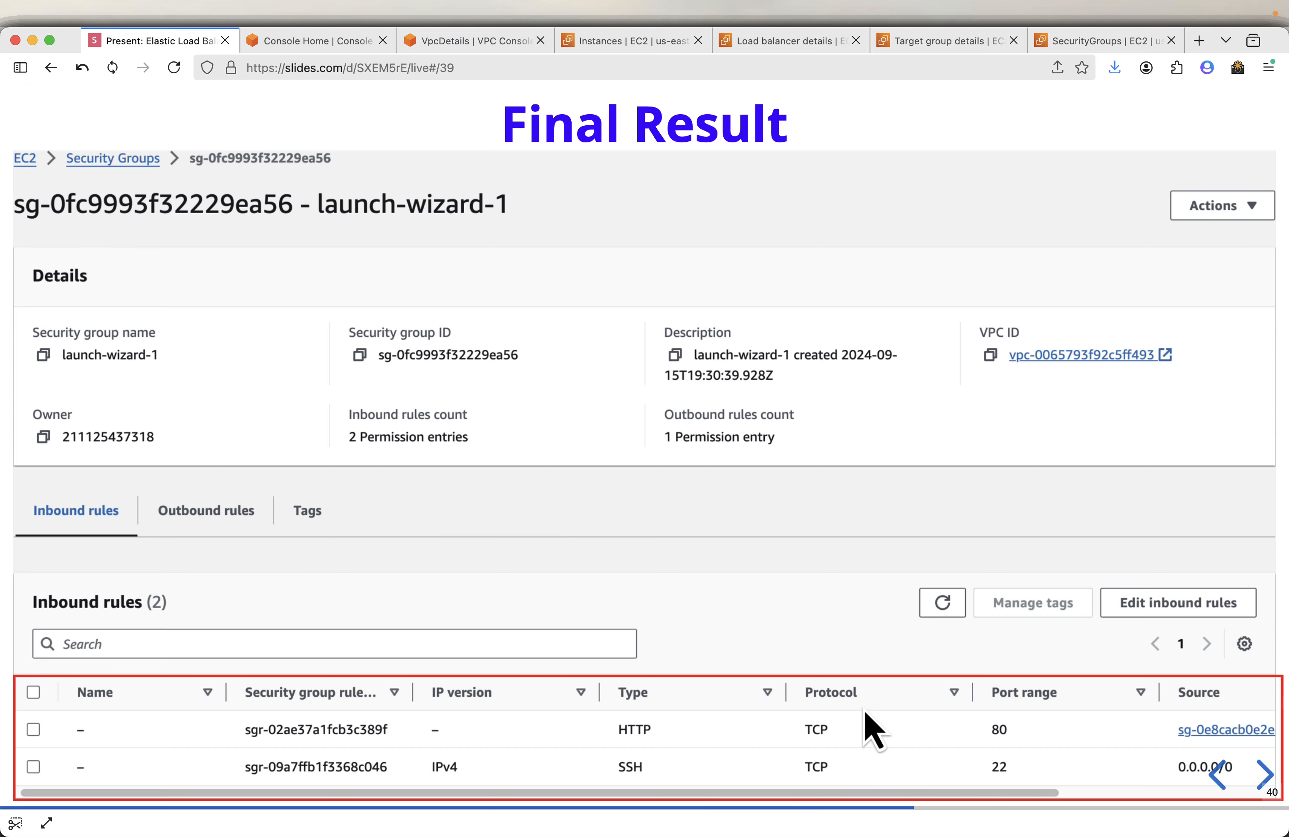
{"action": "key", "text": "Right"}
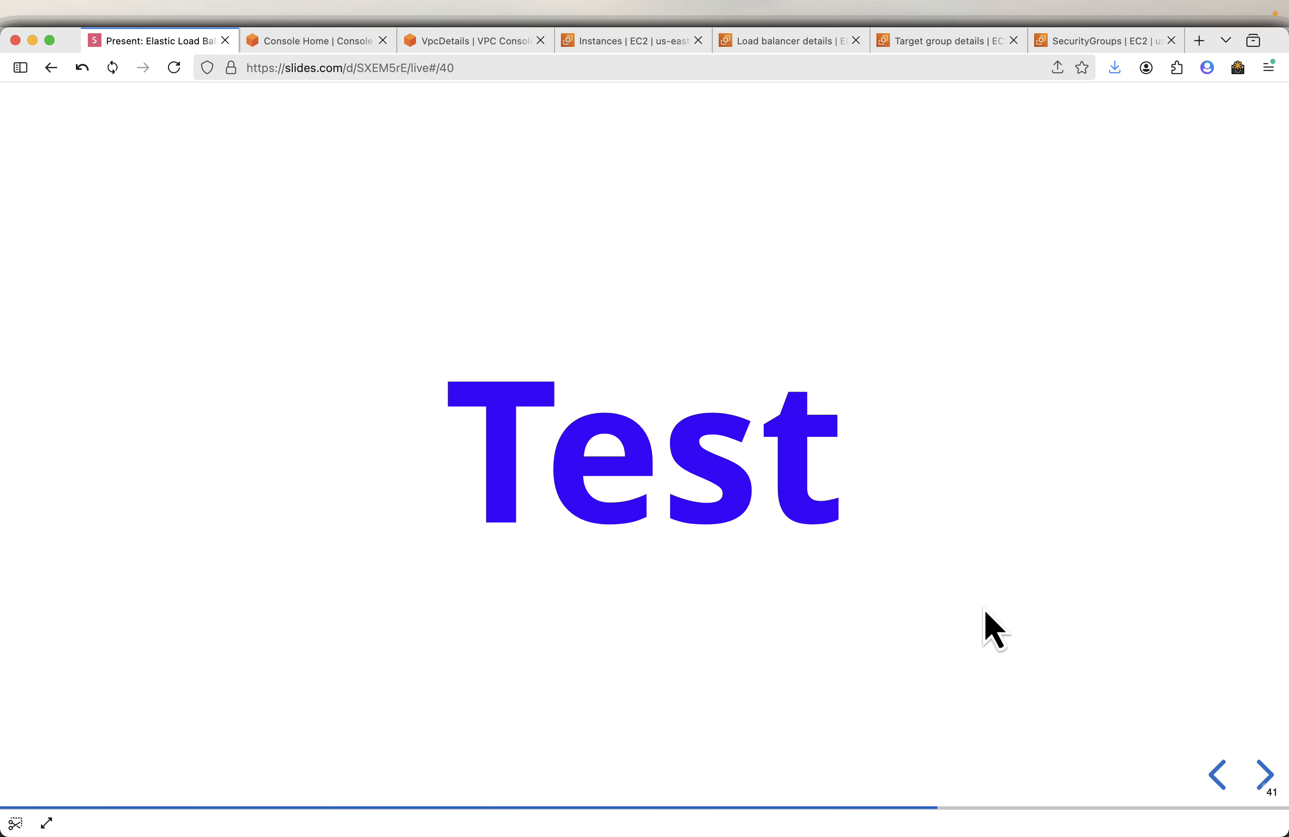
{"action": "key", "text": "Right"}
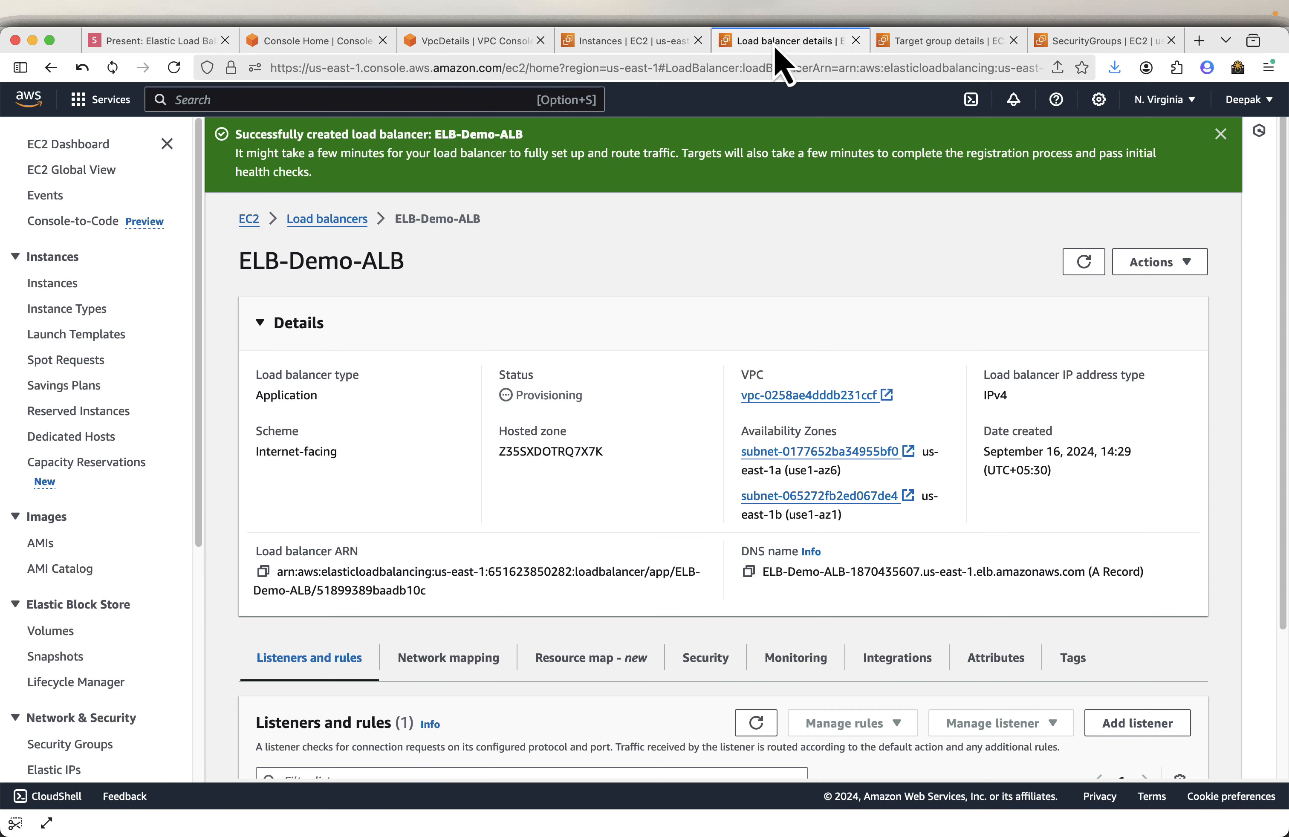
- Switch to the ELB-Demo-ALB load balancer details and hide the navigation pane
{"action": "left_click", "coordinate": [773, 43]}
{"action": "left_click", "coordinate": [737, 313]}
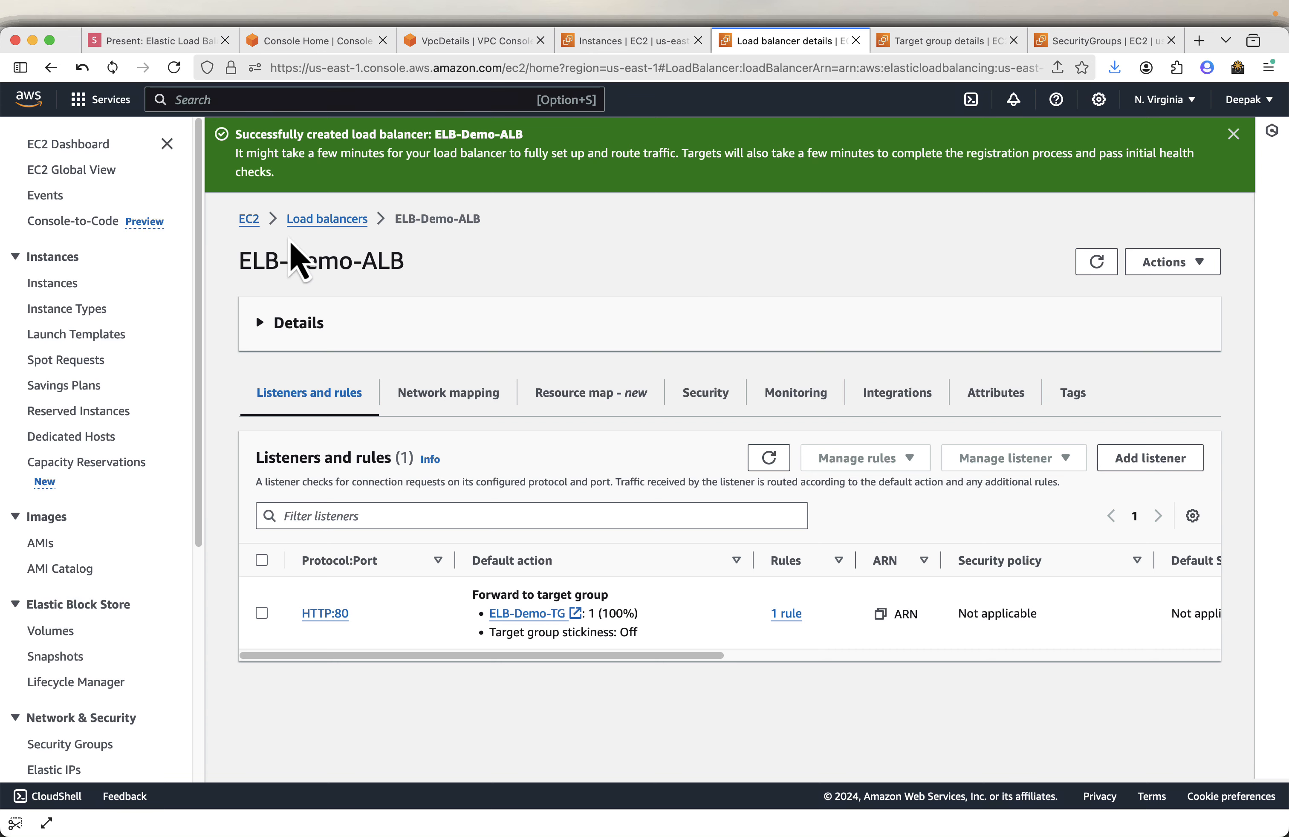
{"action": "left_click", "coordinate": [166, 144]}
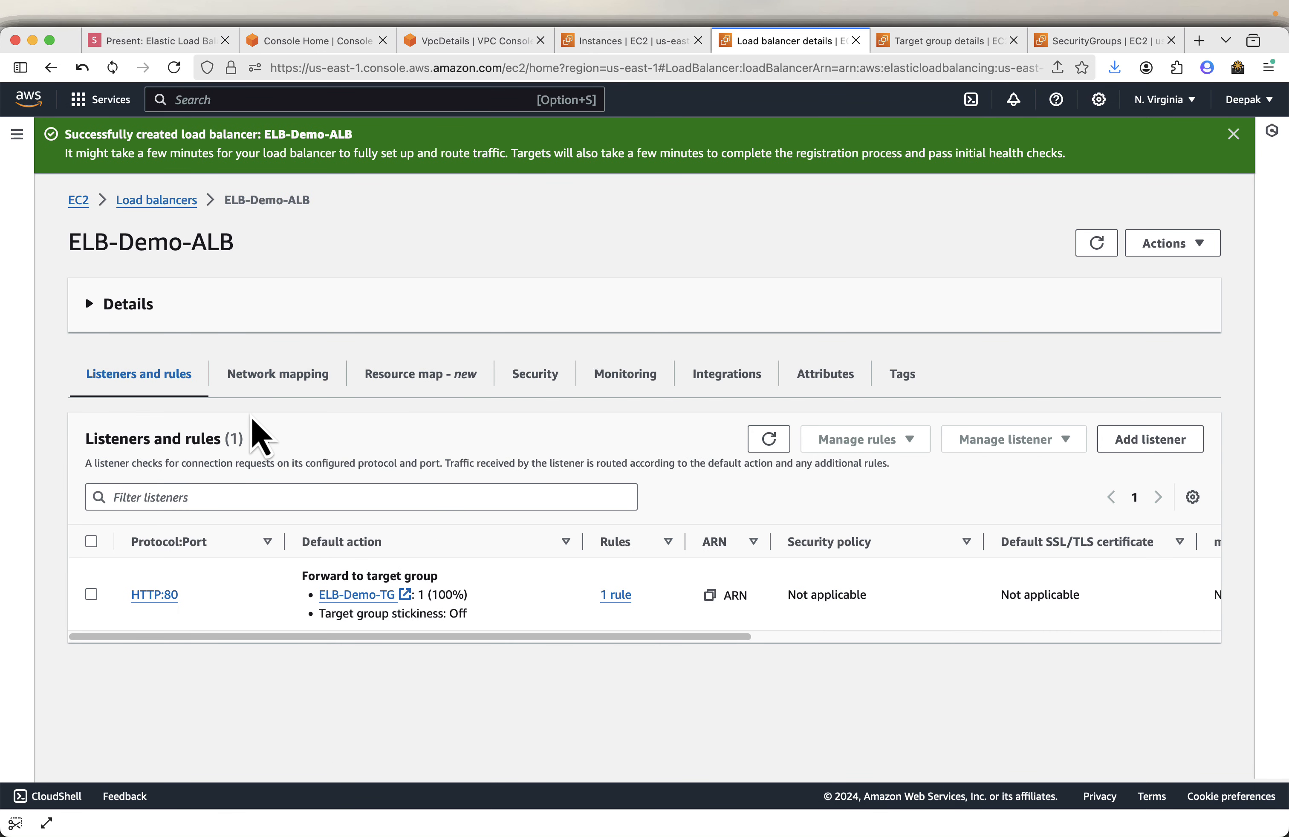
{"action": "left_click", "coordinate": [99, 308]}
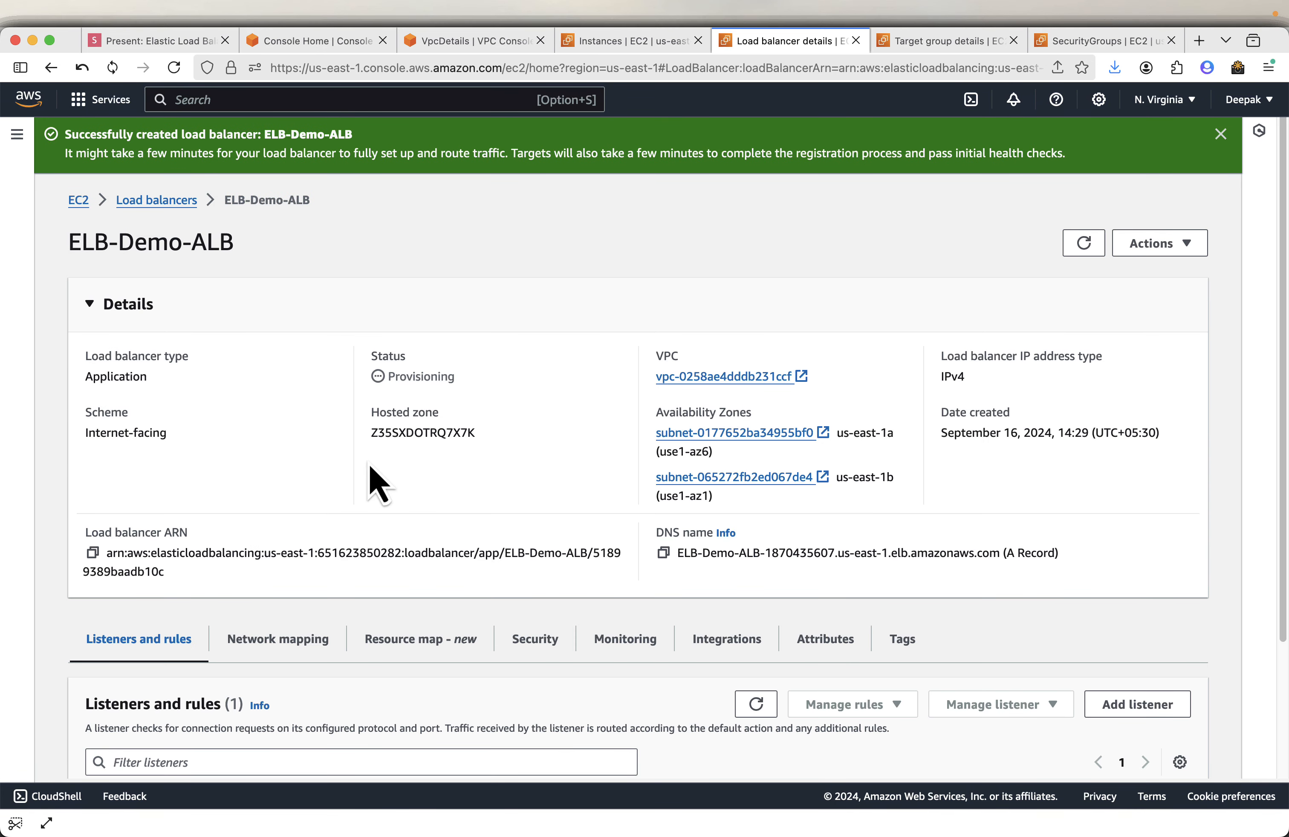
{"action": "left_click", "coordinate": [664, 553]}
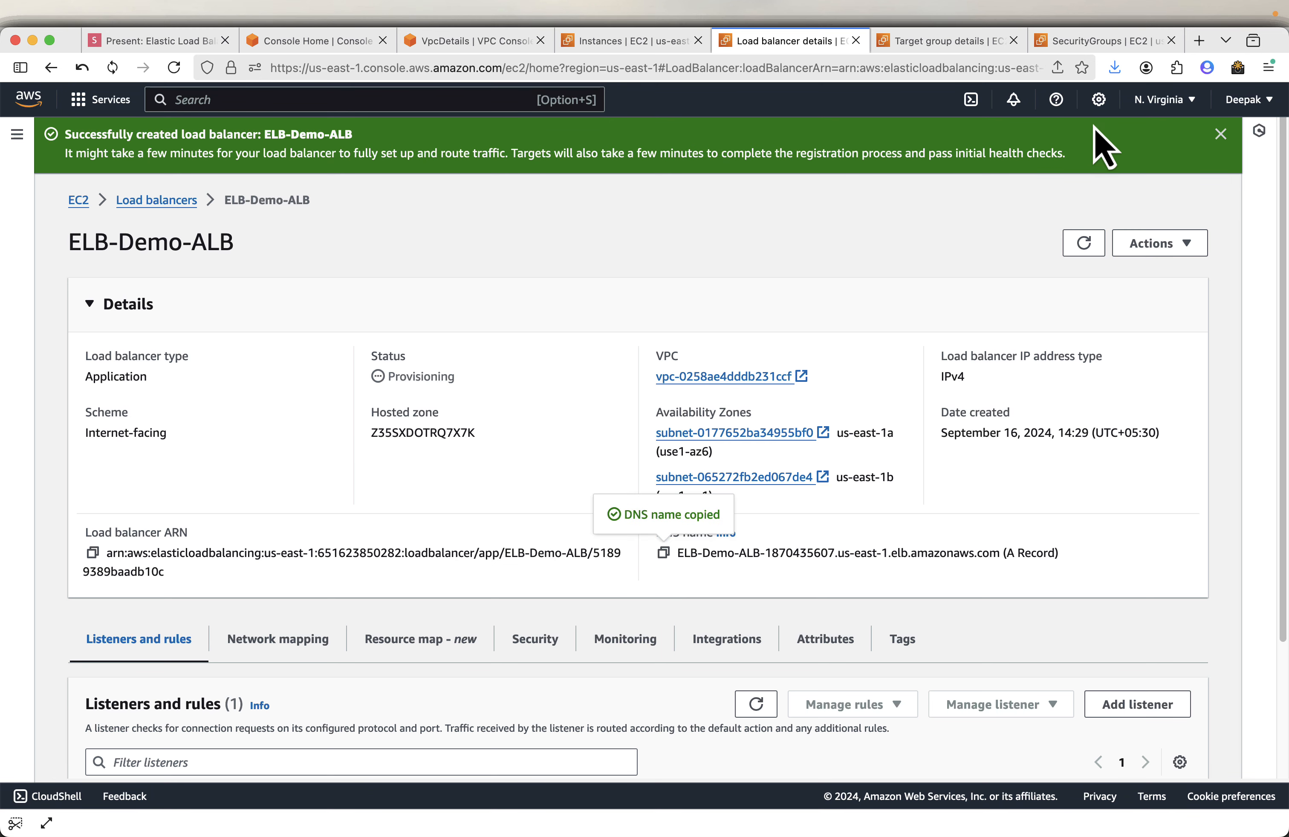
{"action": "left_click", "coordinate": [1193, 45]}
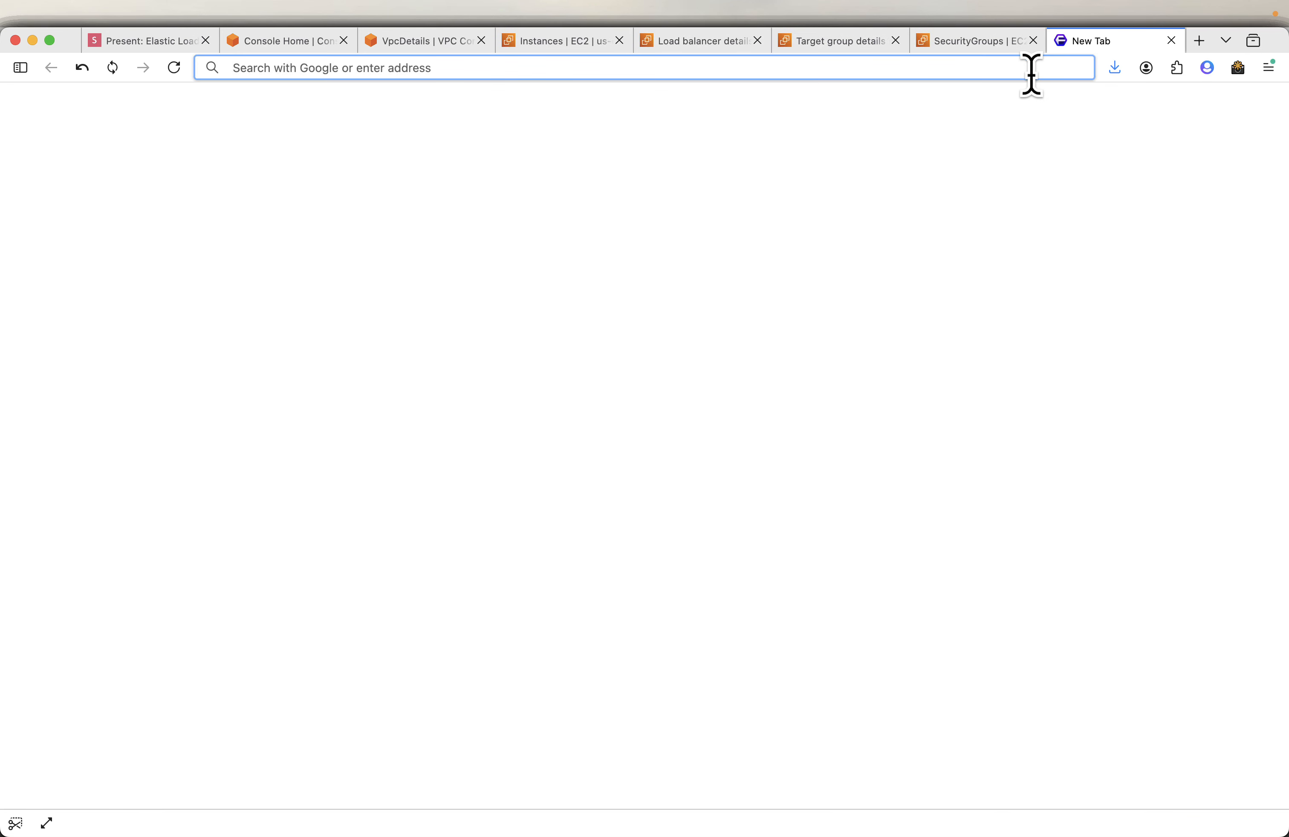
{"action": "type", "text": "http"}
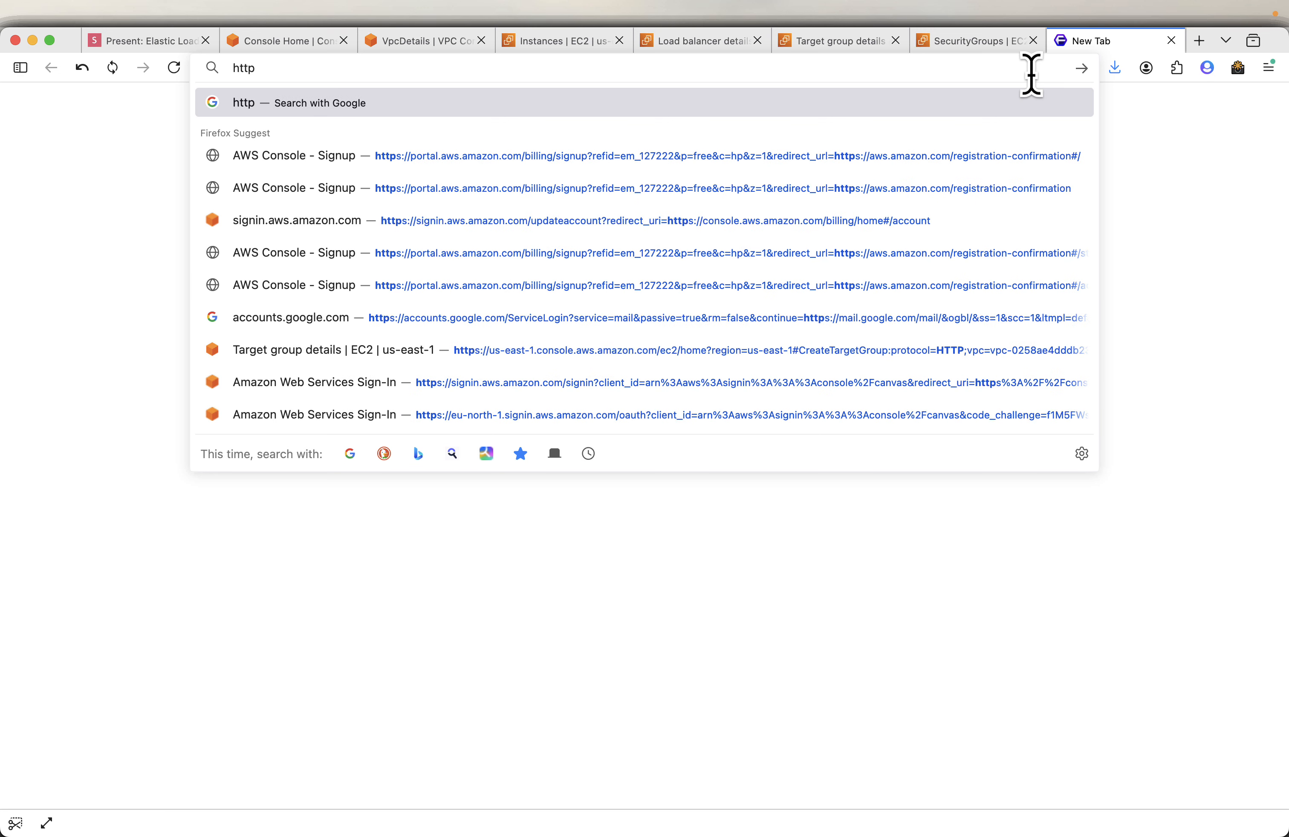
{"action": "type", "text": "://"}
{"action": "key", "text": "super+v"}
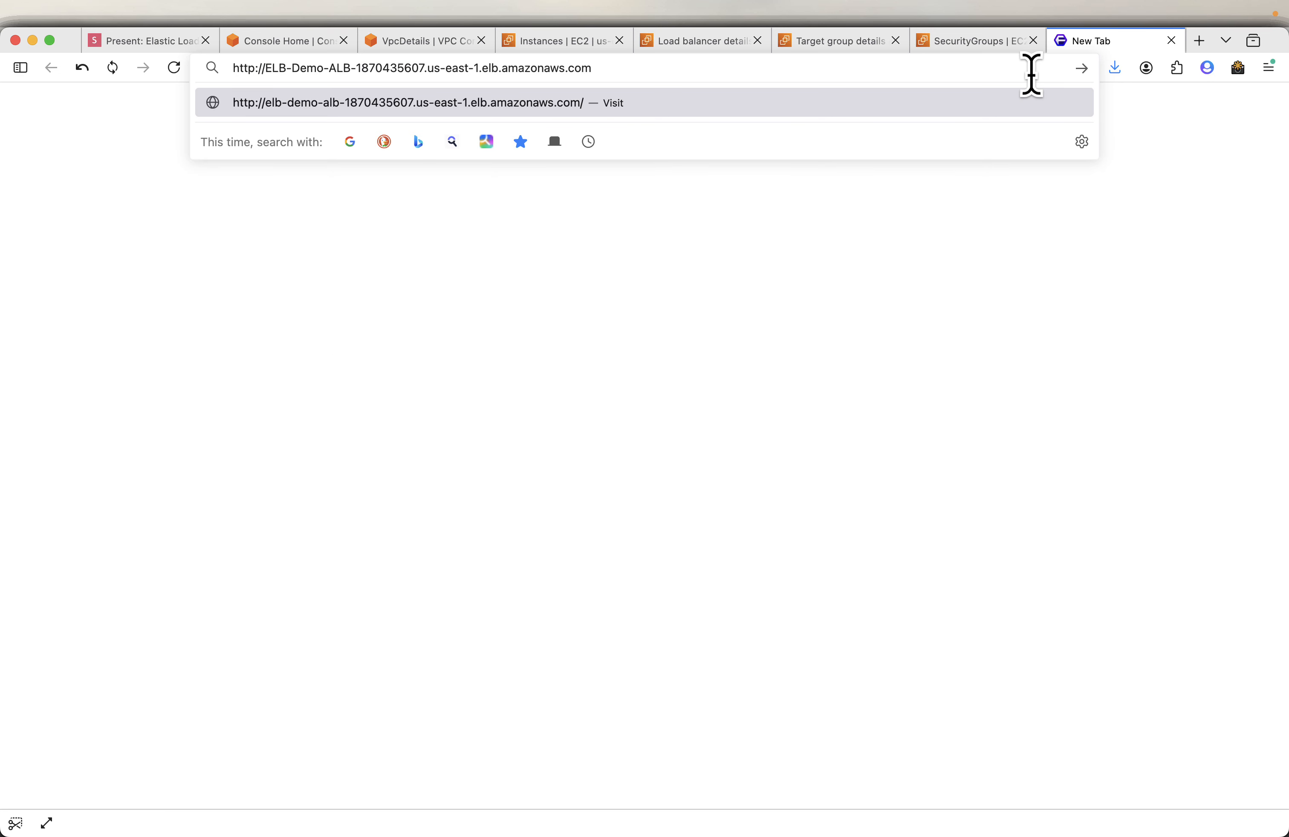
{"action": "key", "text": "Return"}
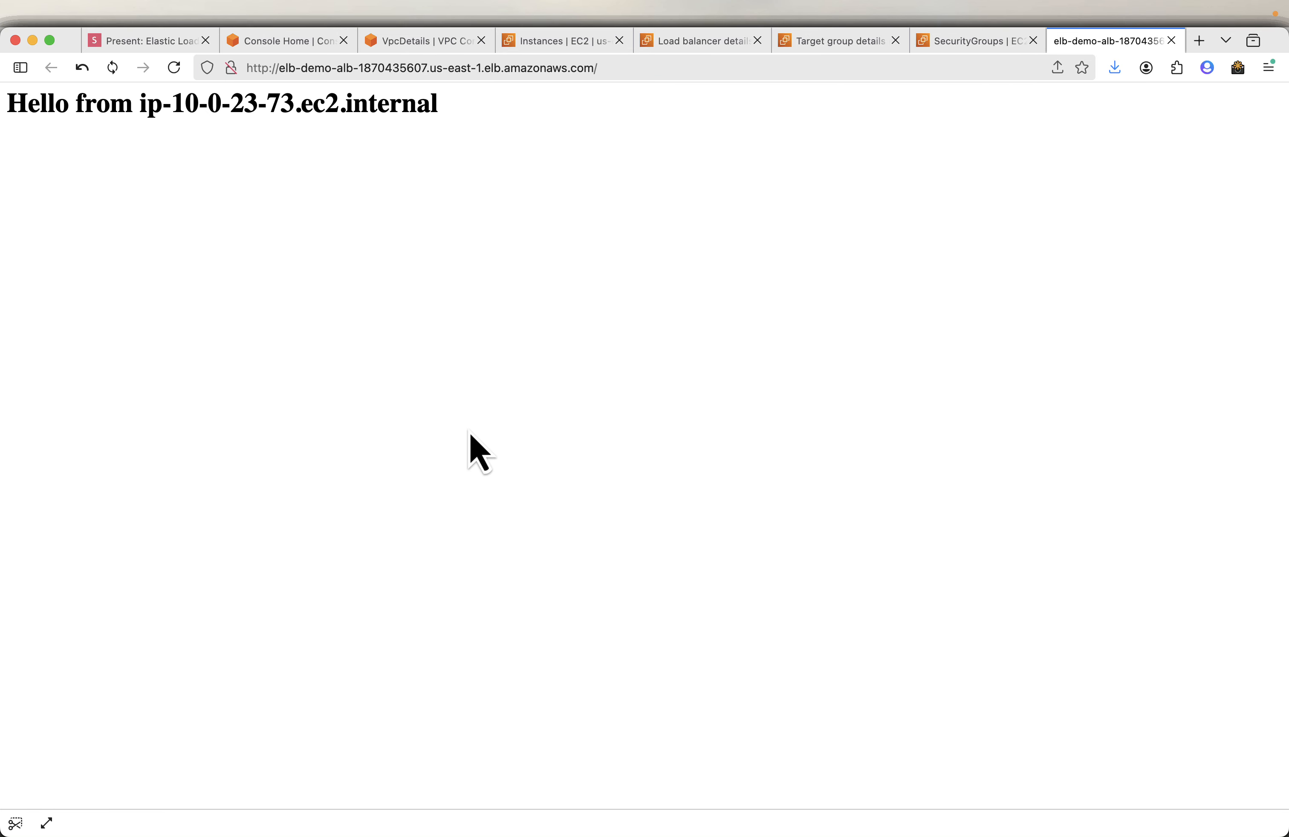
- Reload the load balancer page several times to compare which instance hostname responds
{"action": "left_click", "coordinate": [170, 74]}
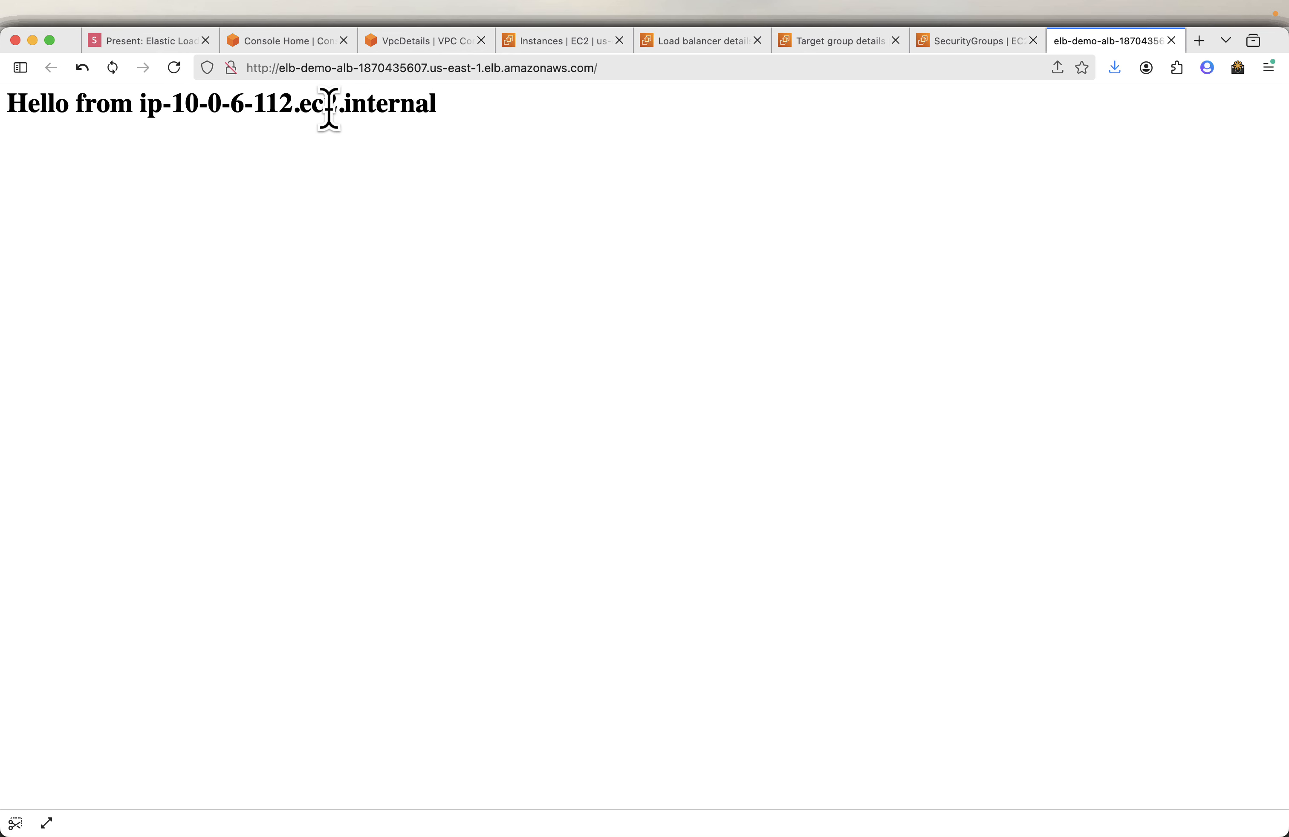
{"action": "left_click", "coordinate": [186, 79]}
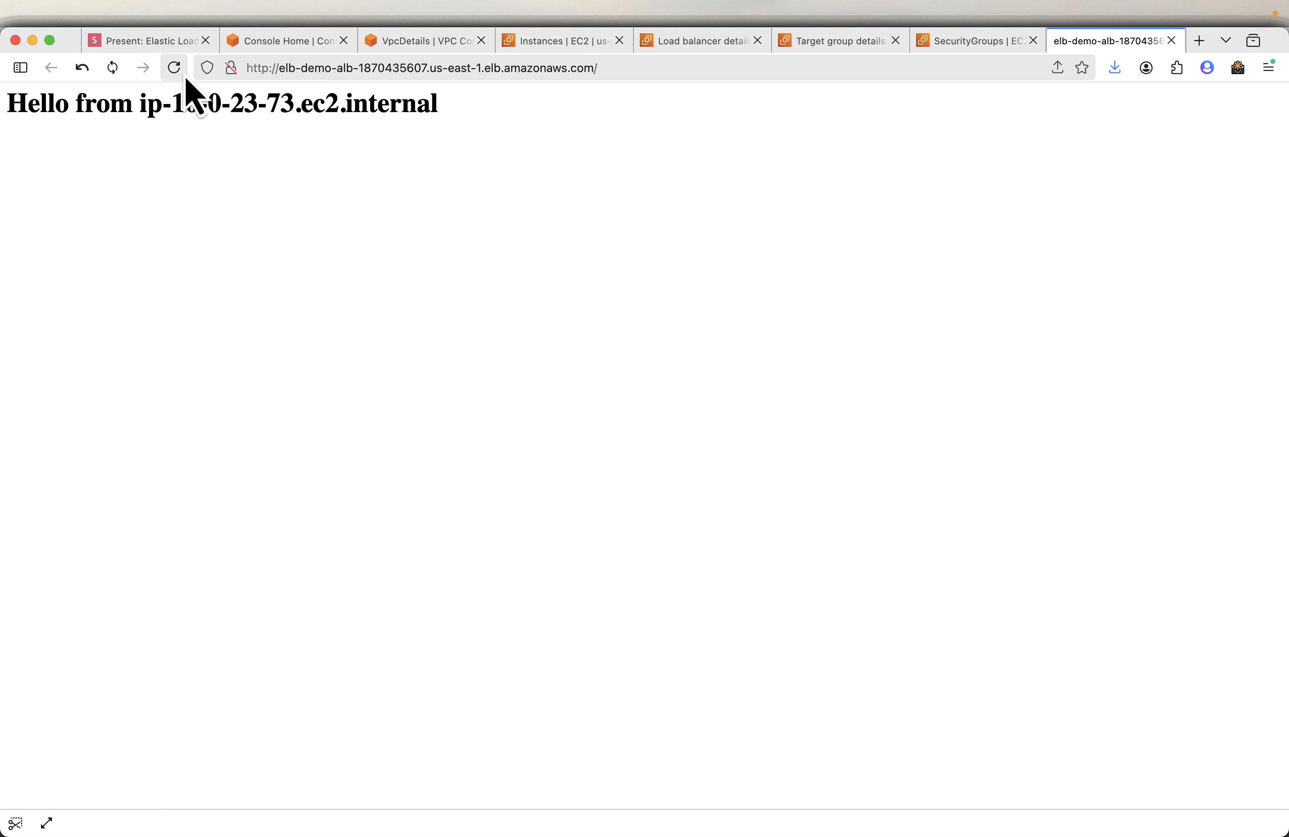
{"action": "left_click", "coordinate": [186, 80]}
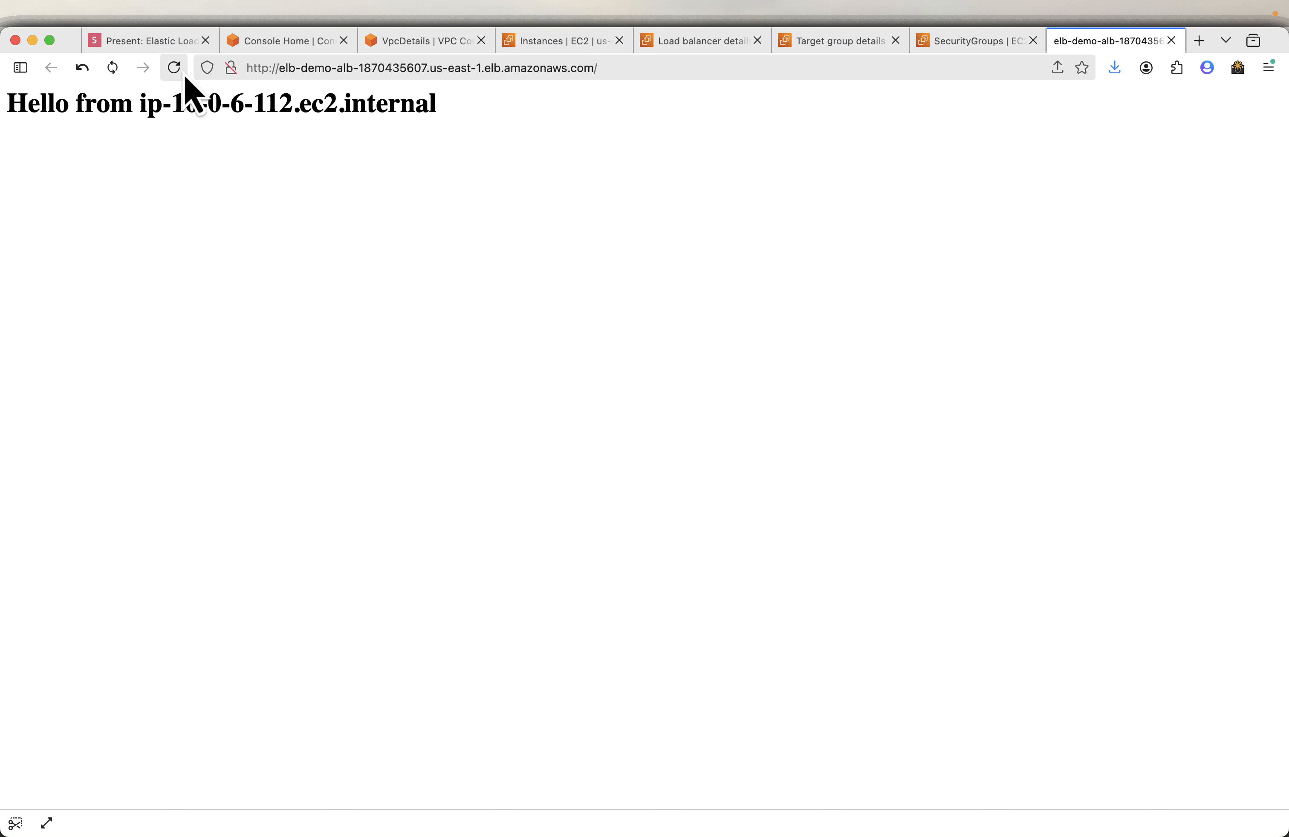
{"action": "left_click", "coordinate": [185, 79]}
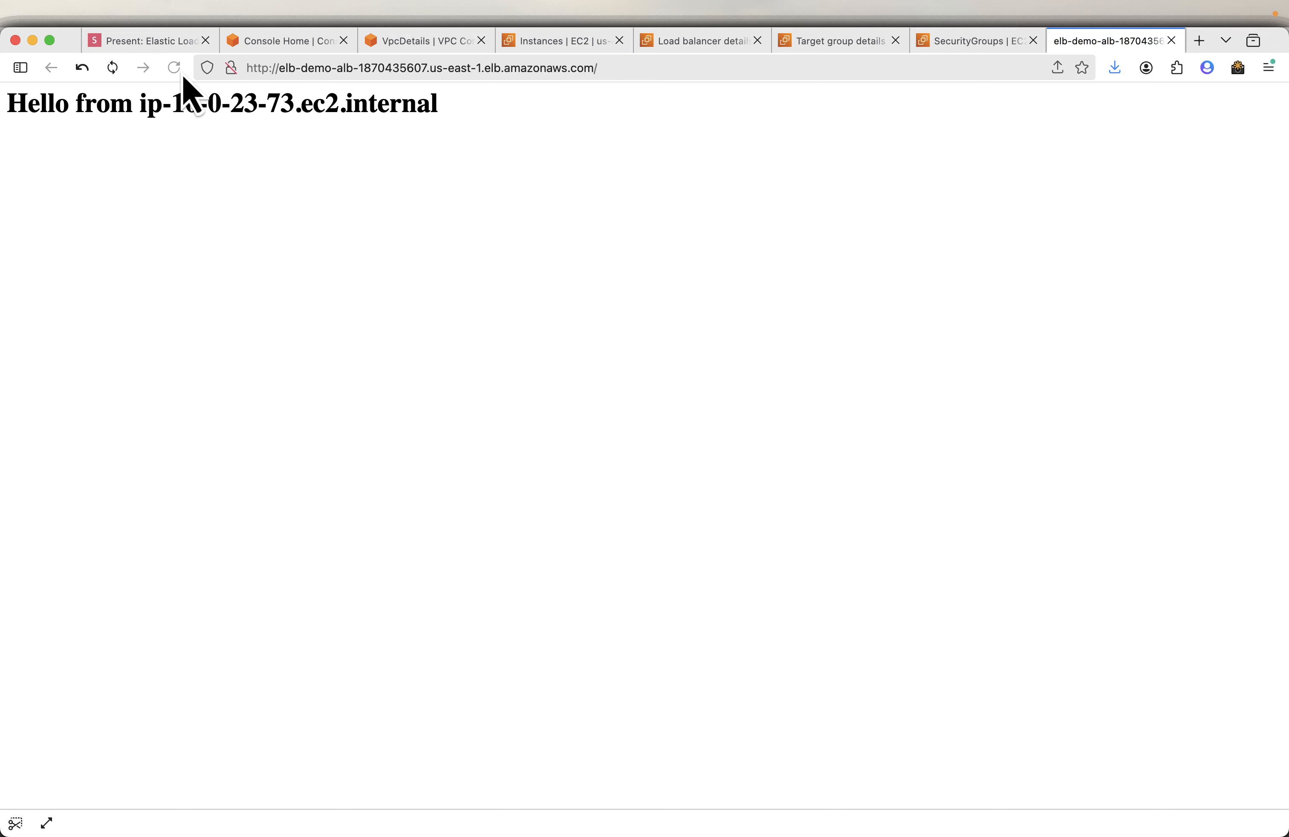
- Review the slides on testing the load balancer, clean-up, and deleting the load balancer
{"action": "left_click", "coordinate": [133, 45]}
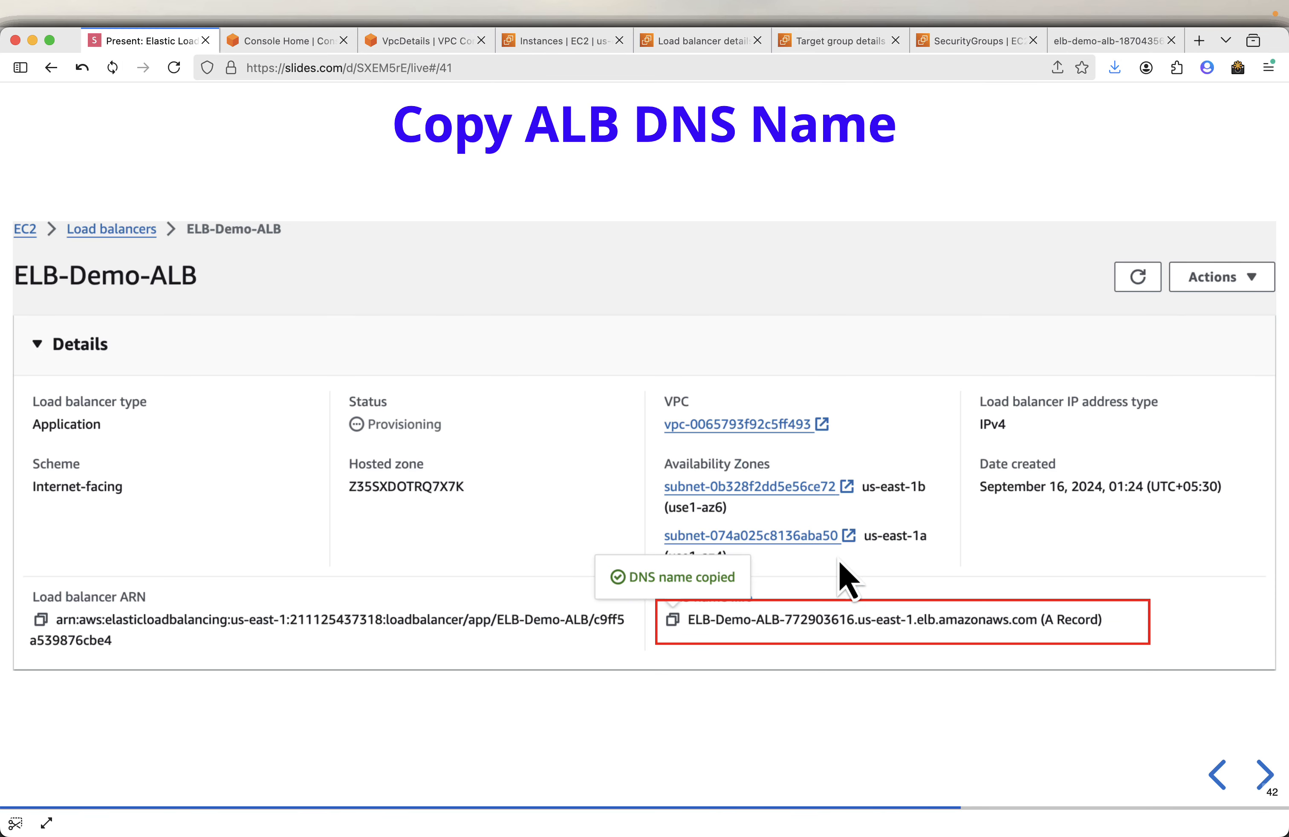
{"action": "key", "text": "Right"}
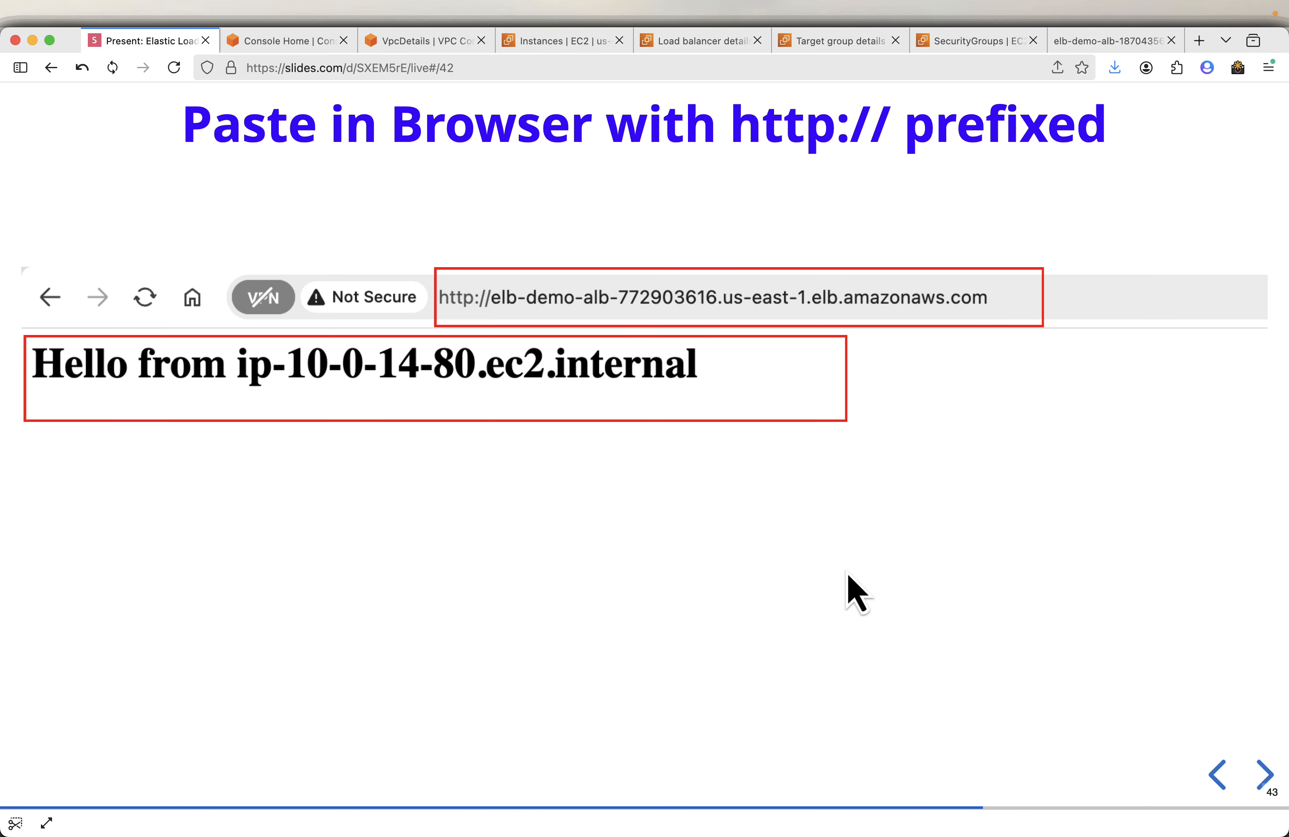
{"action": "key", "text": "Right"}
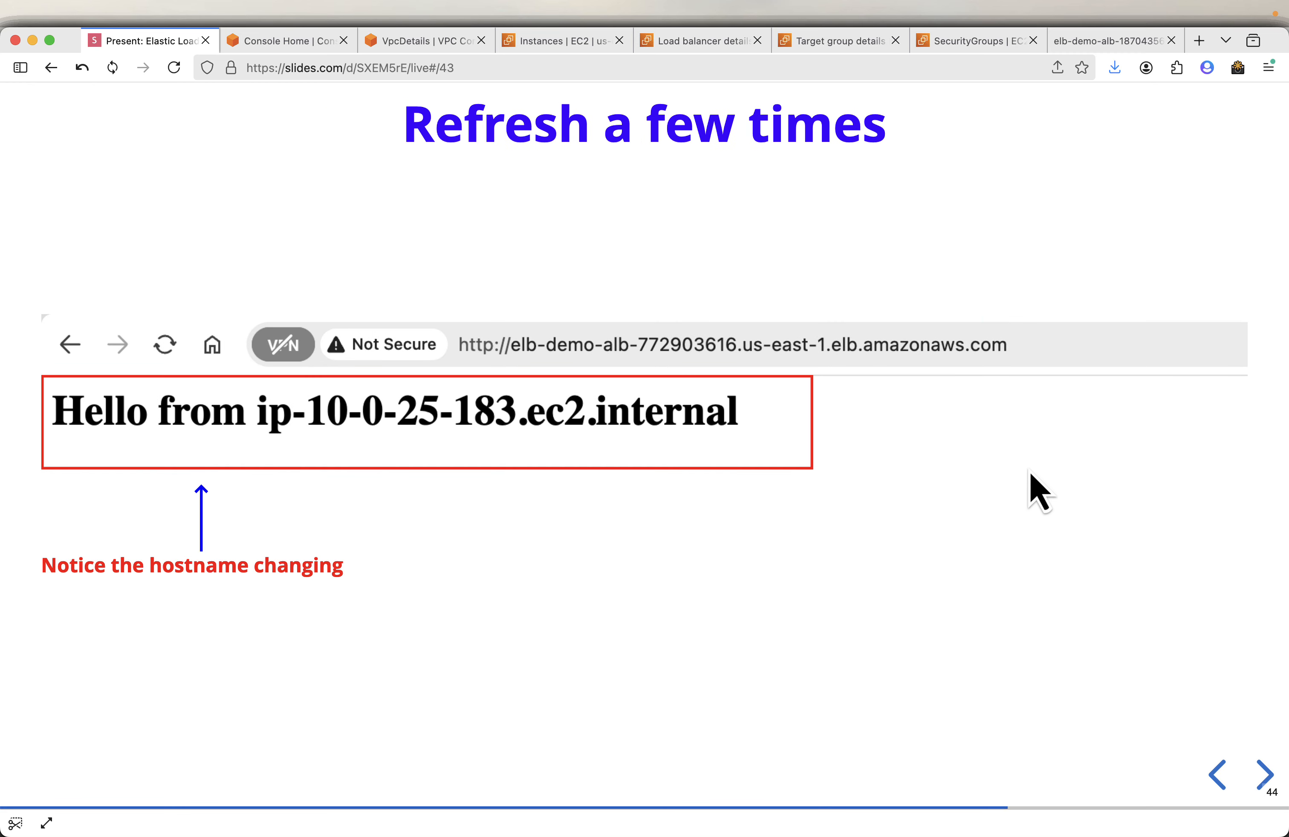
{"action": "key", "text": "Right"}
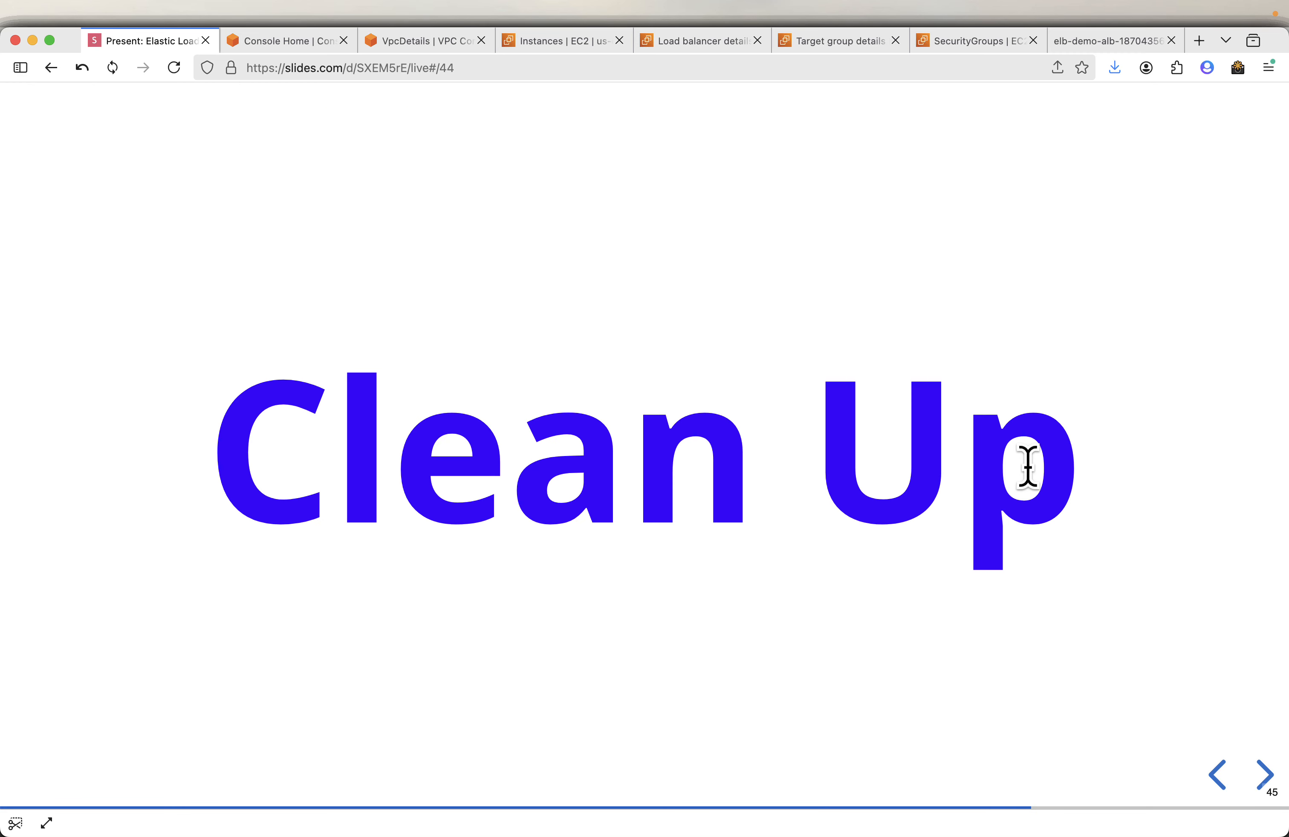
{"action": "key", "text": "Right"}
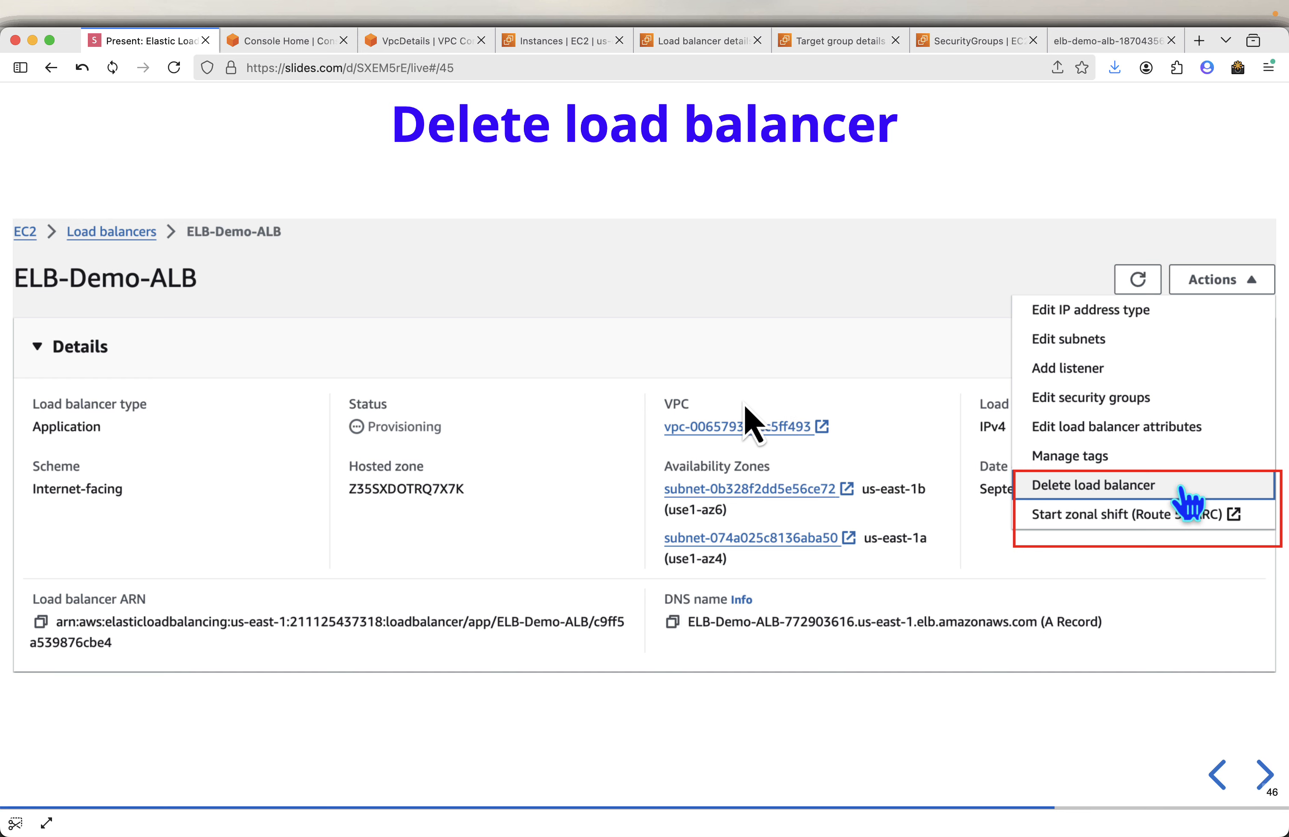
- Delete the ELB-Demo-ALB load balancer, entering confirm to agree
{"action": "left_click", "coordinate": [707, 41]}
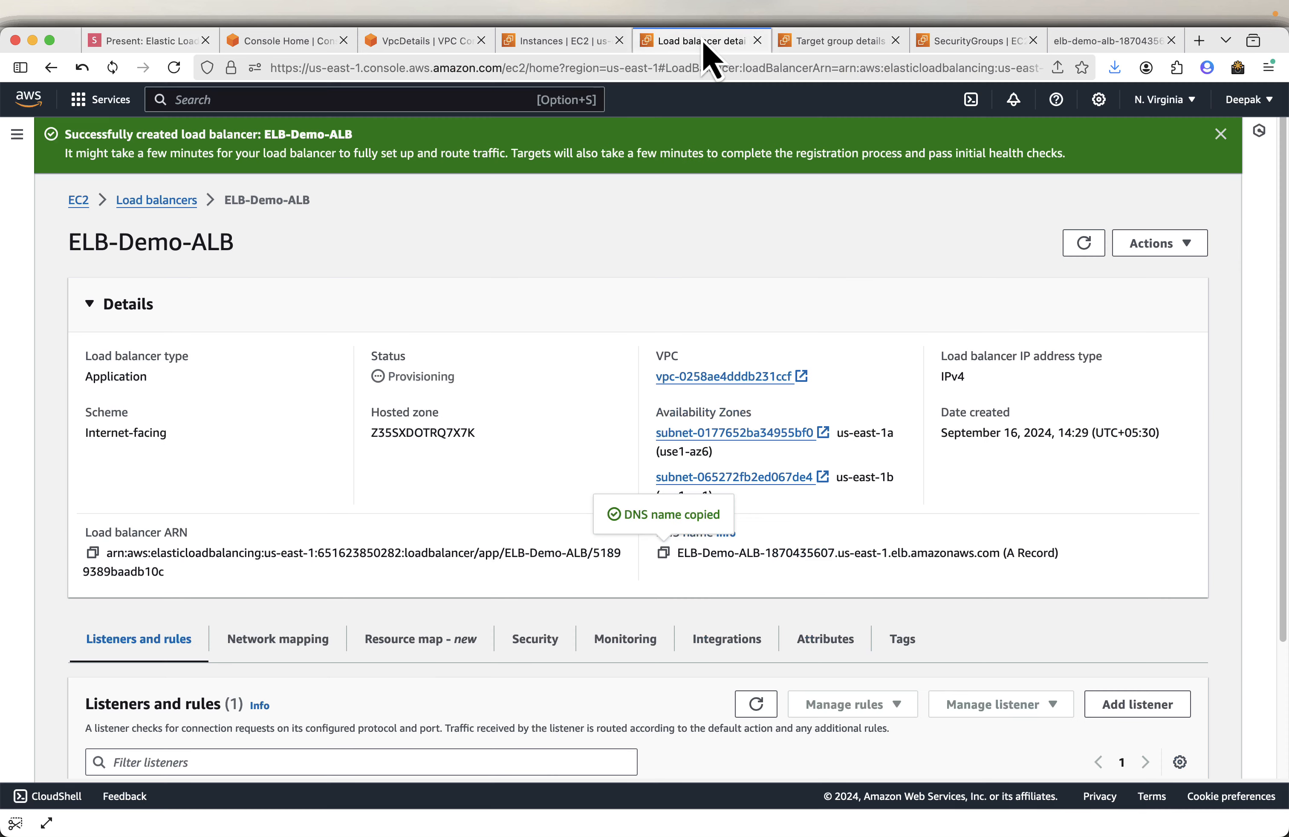
{"action": "left_click", "coordinate": [1159, 250]}
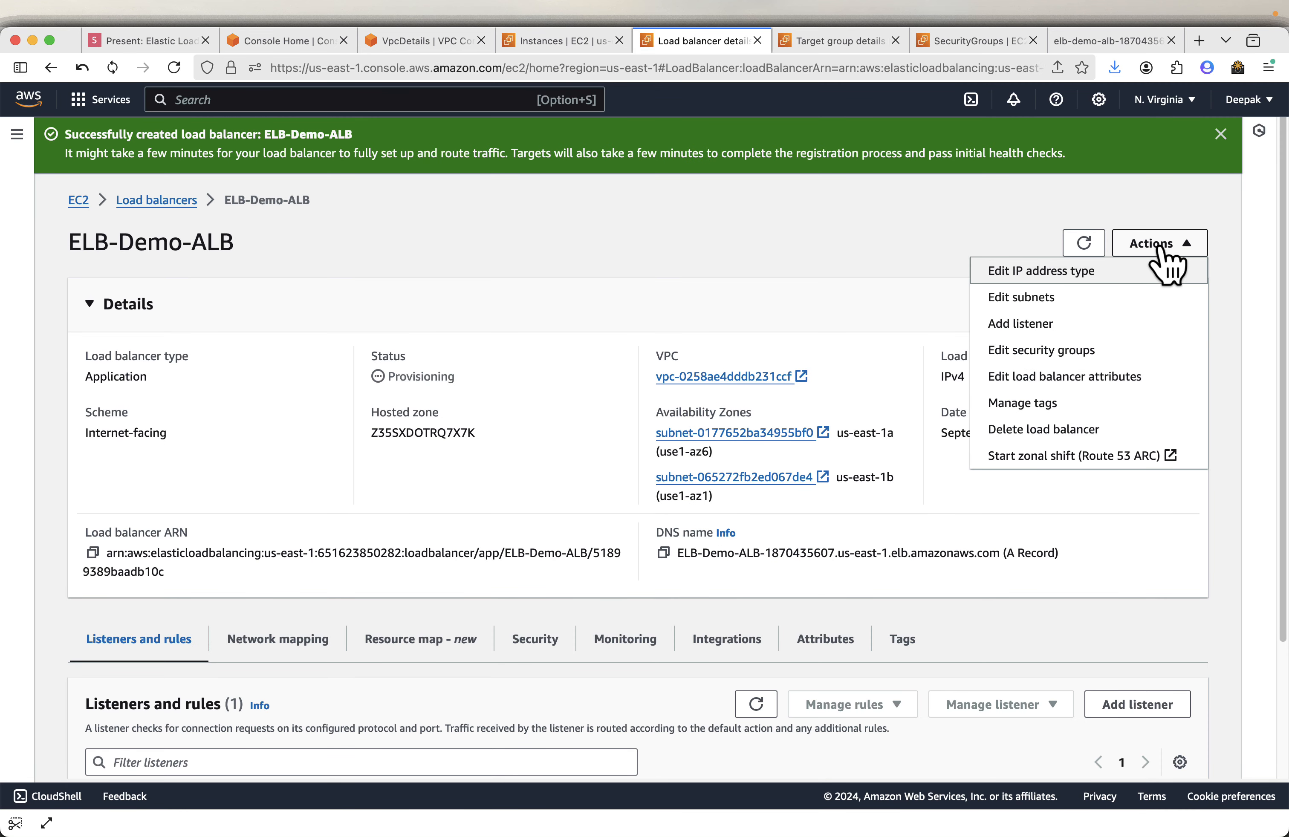
{"action": "left_click", "coordinate": [1068, 431]}
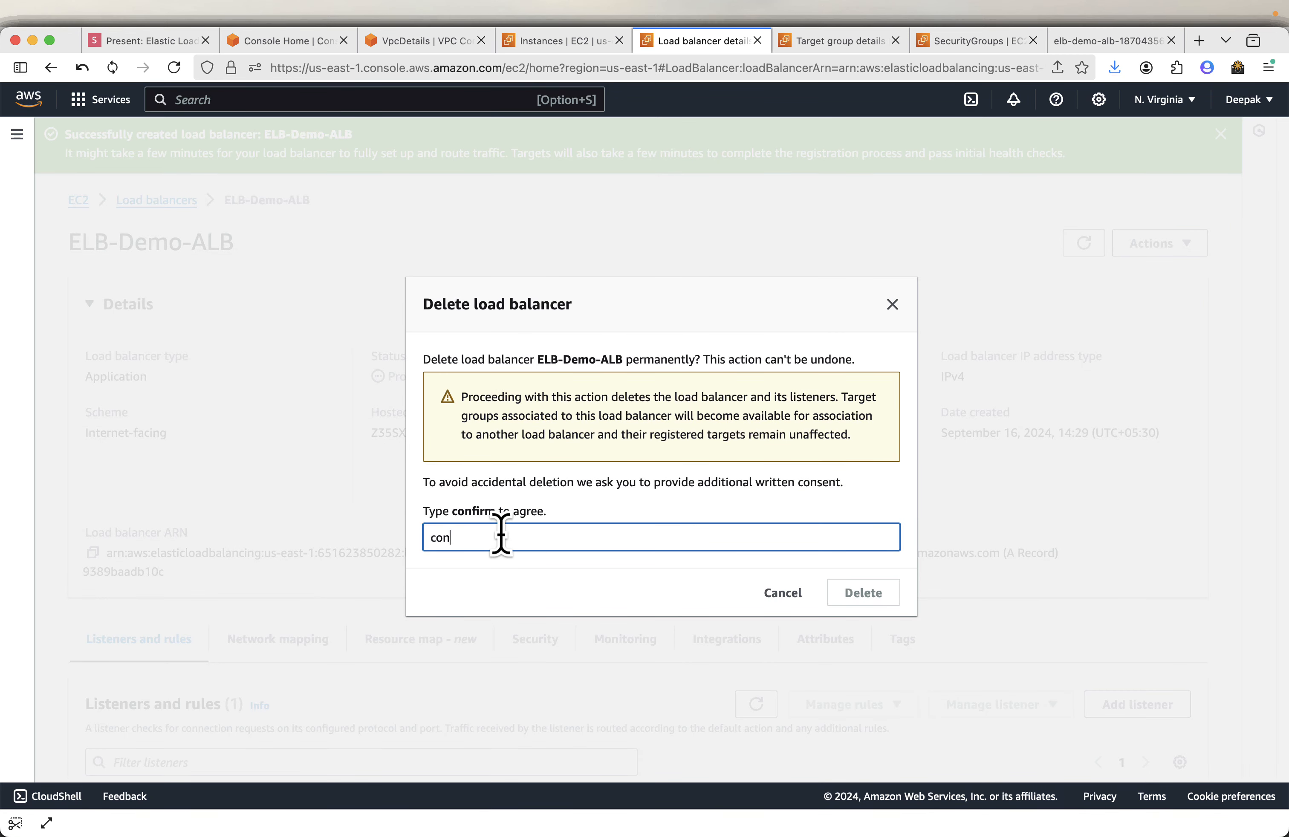
{"action": "type", "text": "confirm"}
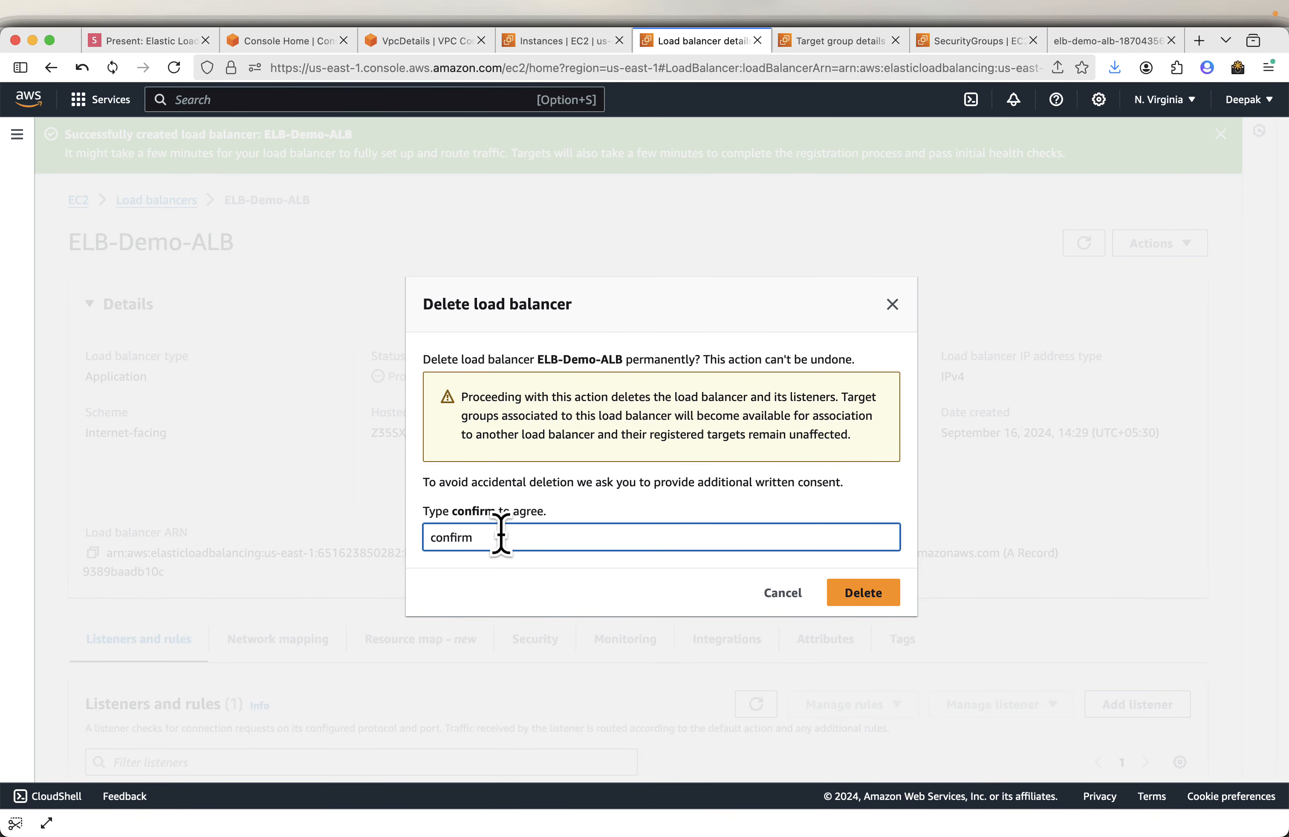
{"action": "left_click", "coordinate": [845, 599]}
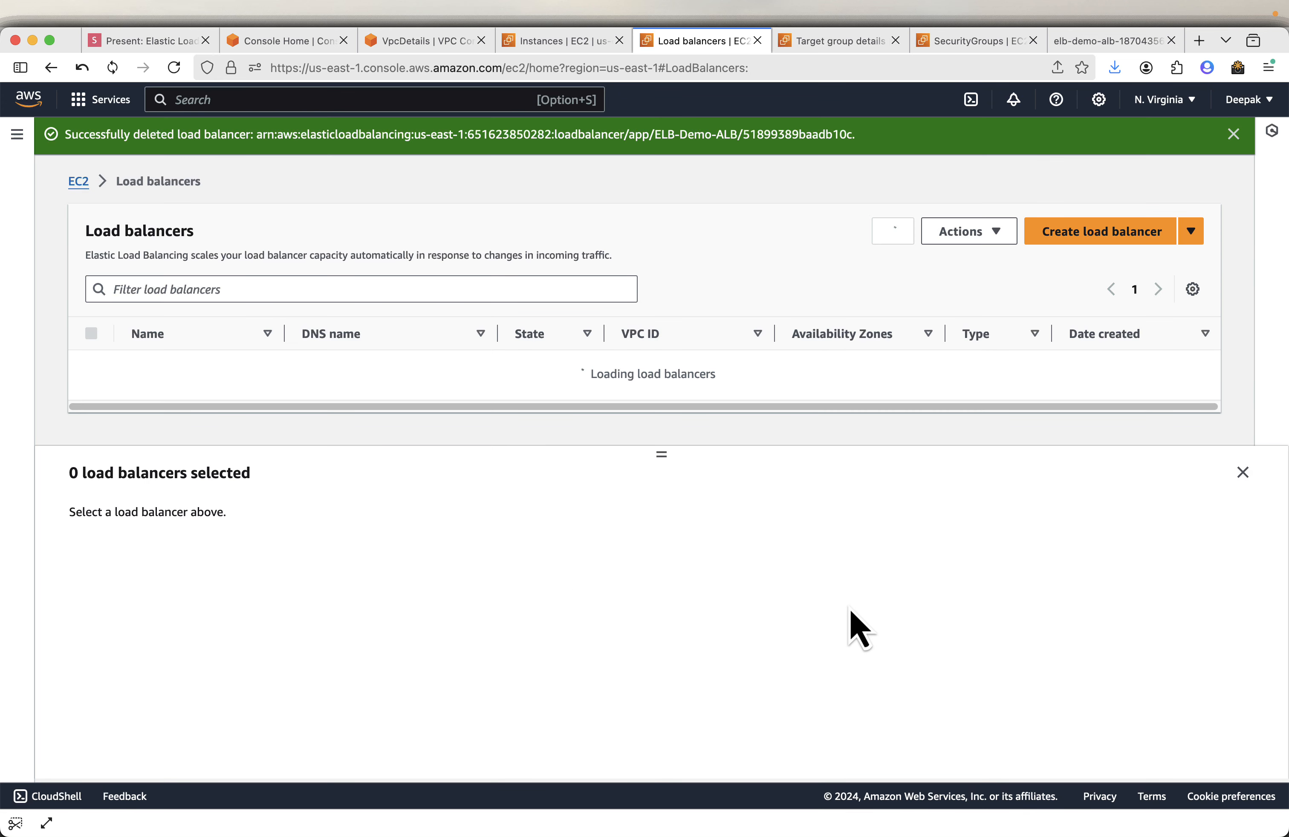
- Review the slide on deleting the target group
{"action": "left_click", "coordinate": [154, 44]}
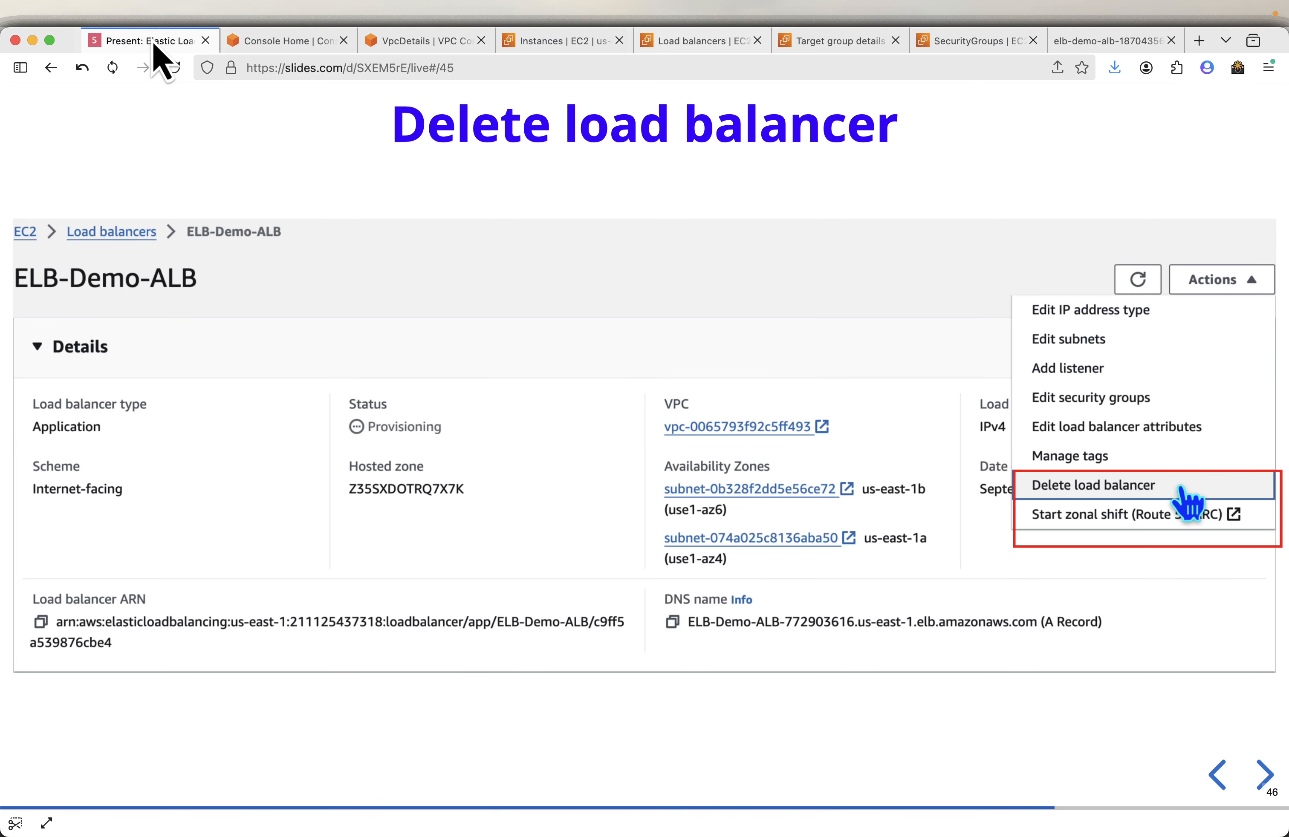
{"action": "key", "text": "Right"}
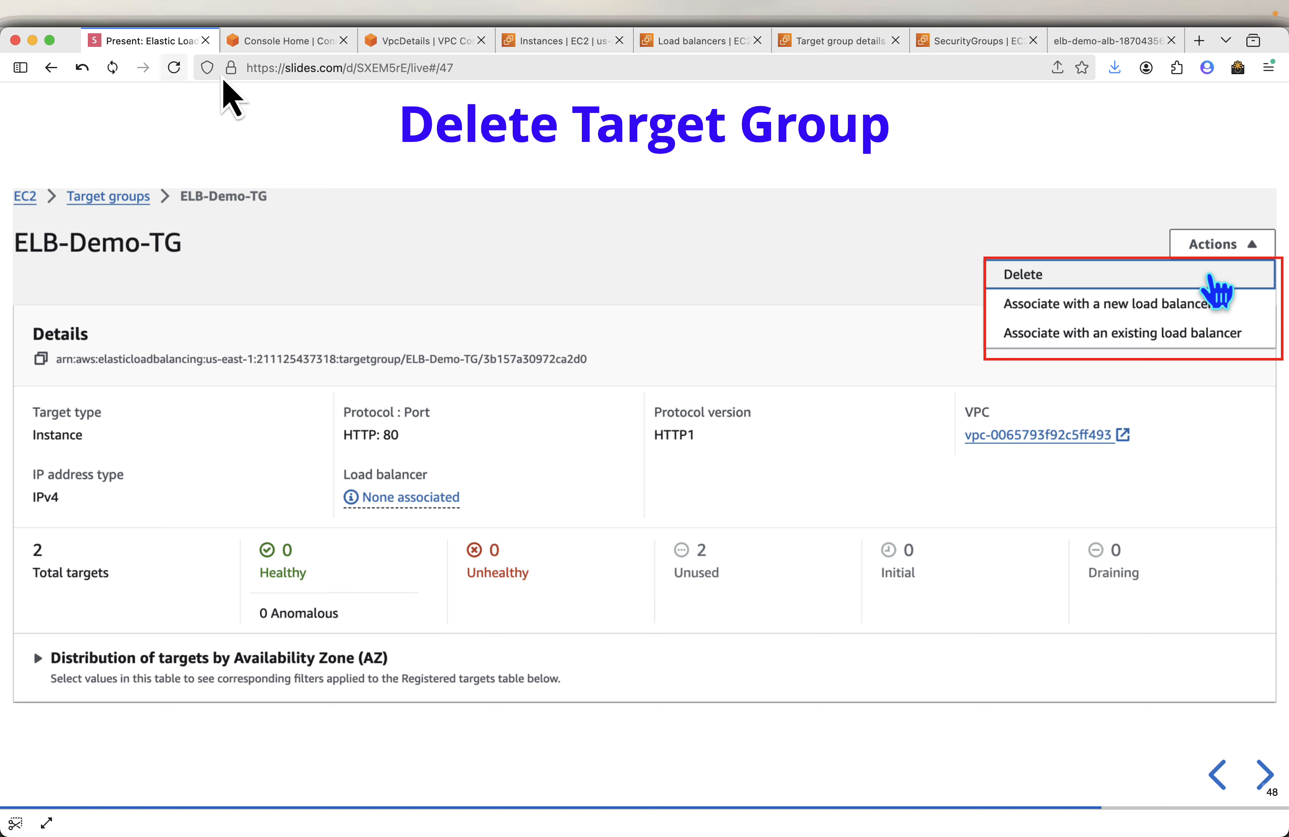
{"action": "key", "text": "Right"}
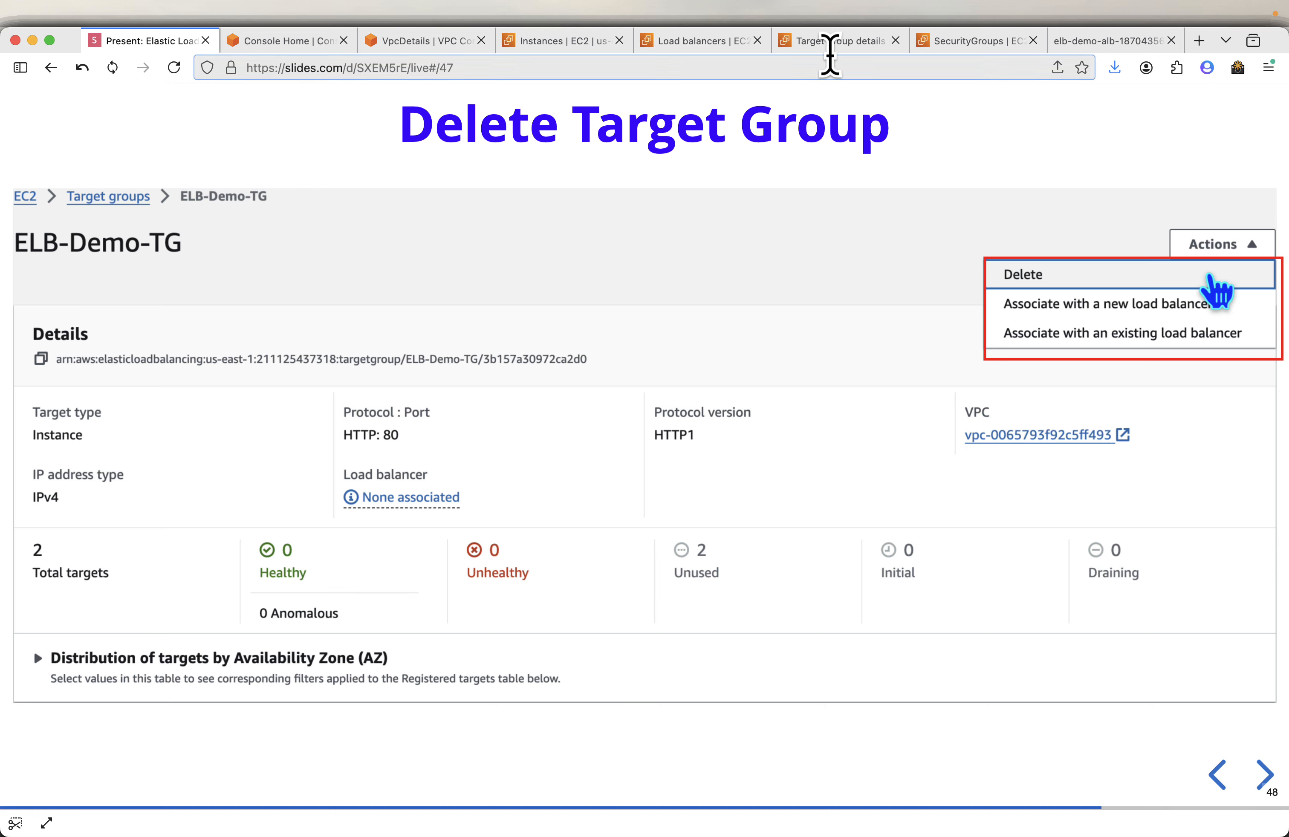
- Delete the ELB-Demo-TG target group
{"action": "left_click", "coordinate": [842, 43]}
{"action": "left_click", "coordinate": [1125, 232]}
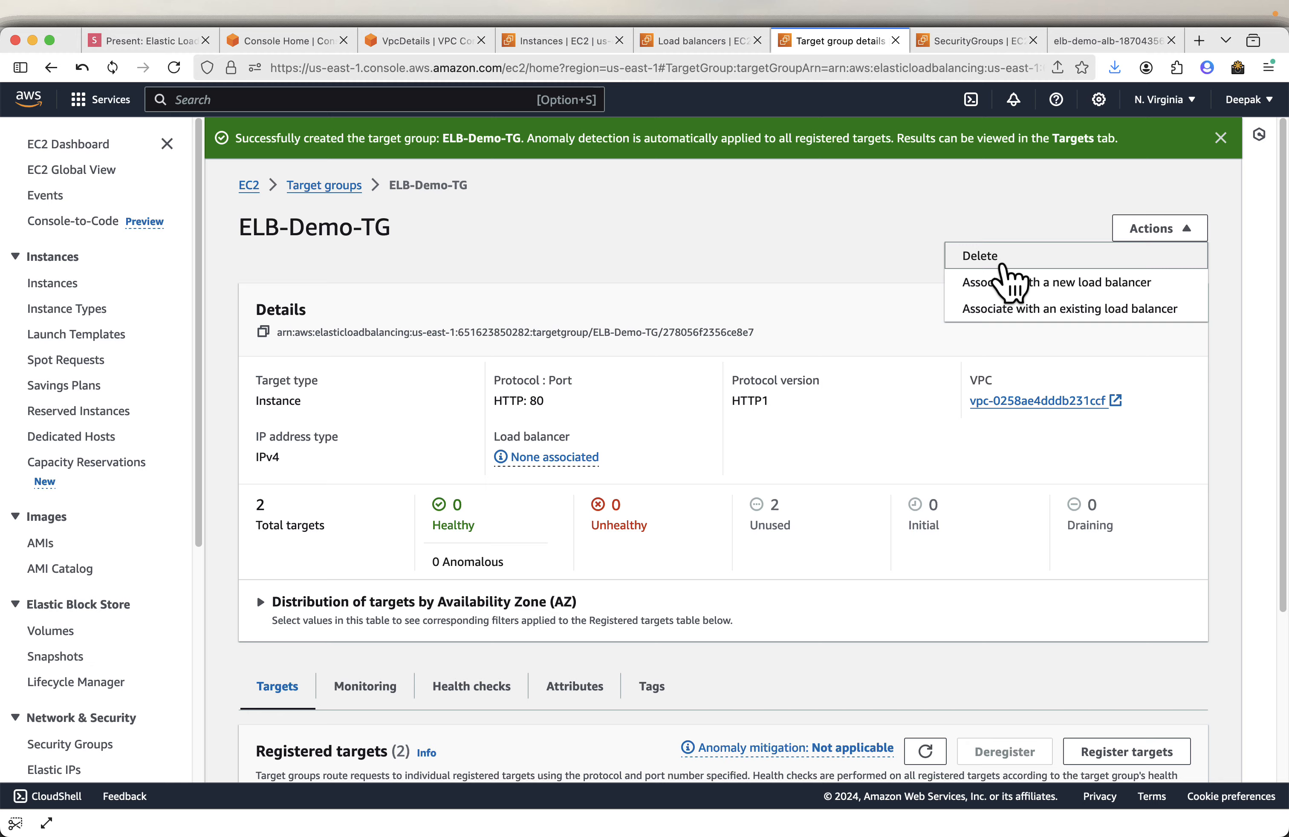
{"action": "left_click", "coordinate": [1005, 256]}
{"action": "left_click", "coordinate": [924, 573]}
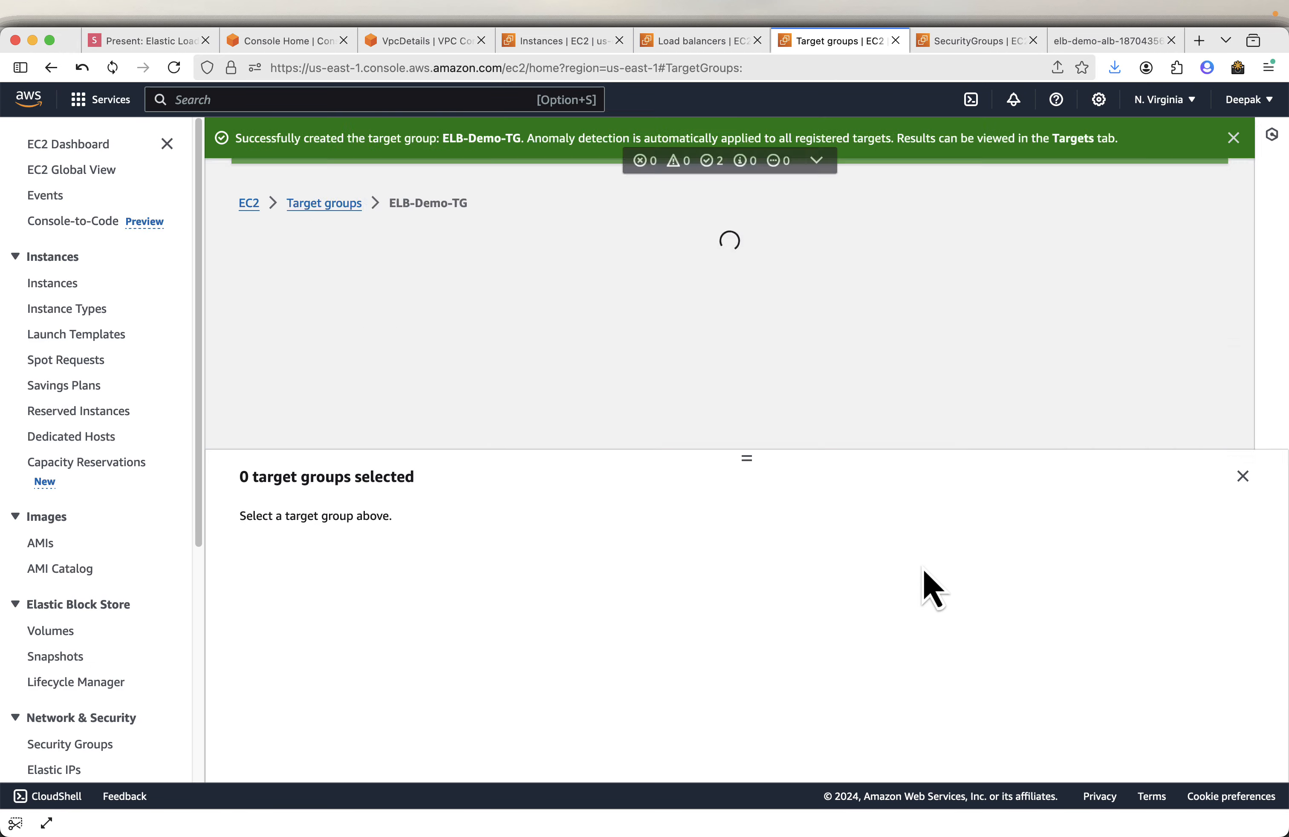
- Review the slide on terminating the EC2 instances
{"action": "left_click", "coordinate": [142, 42]}
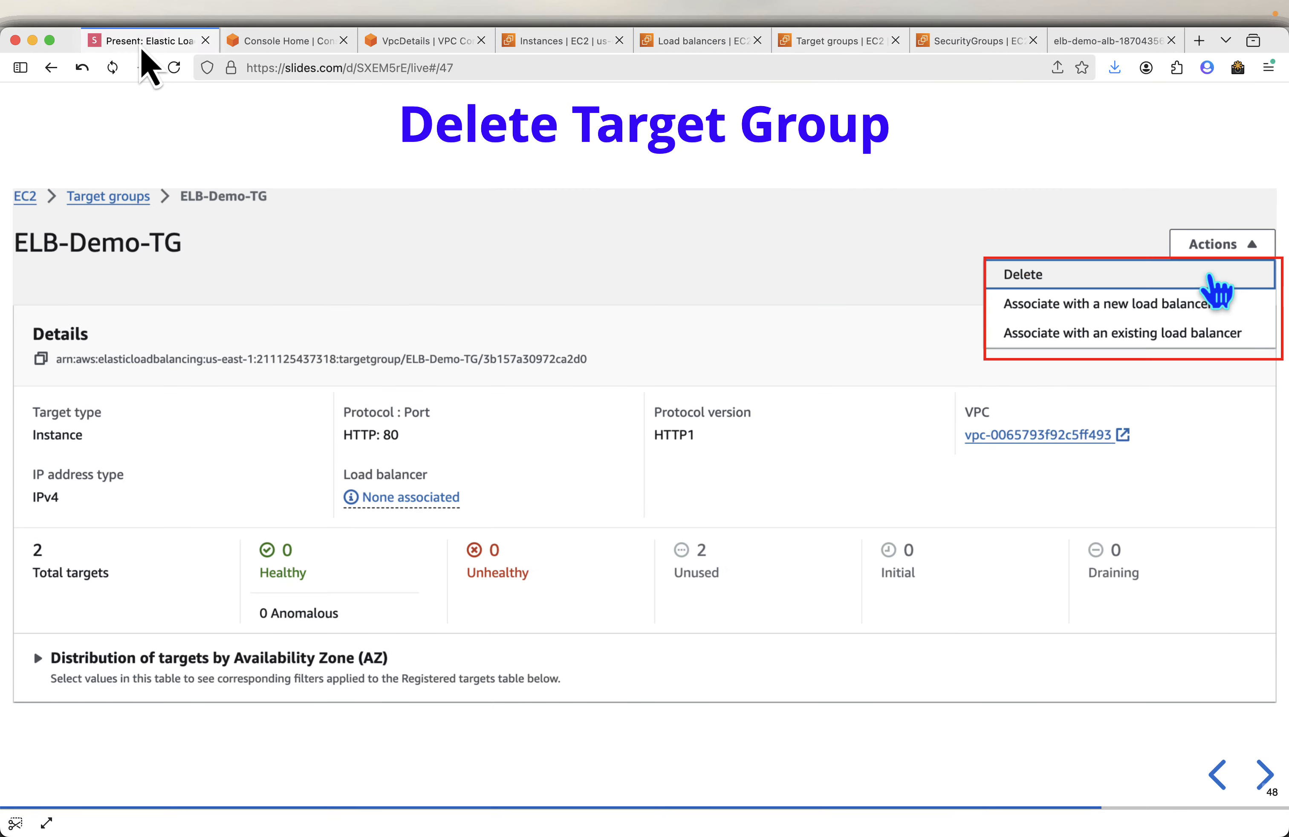
{"action": "key", "text": "Right"}
{"action": "key", "text": "Right"}
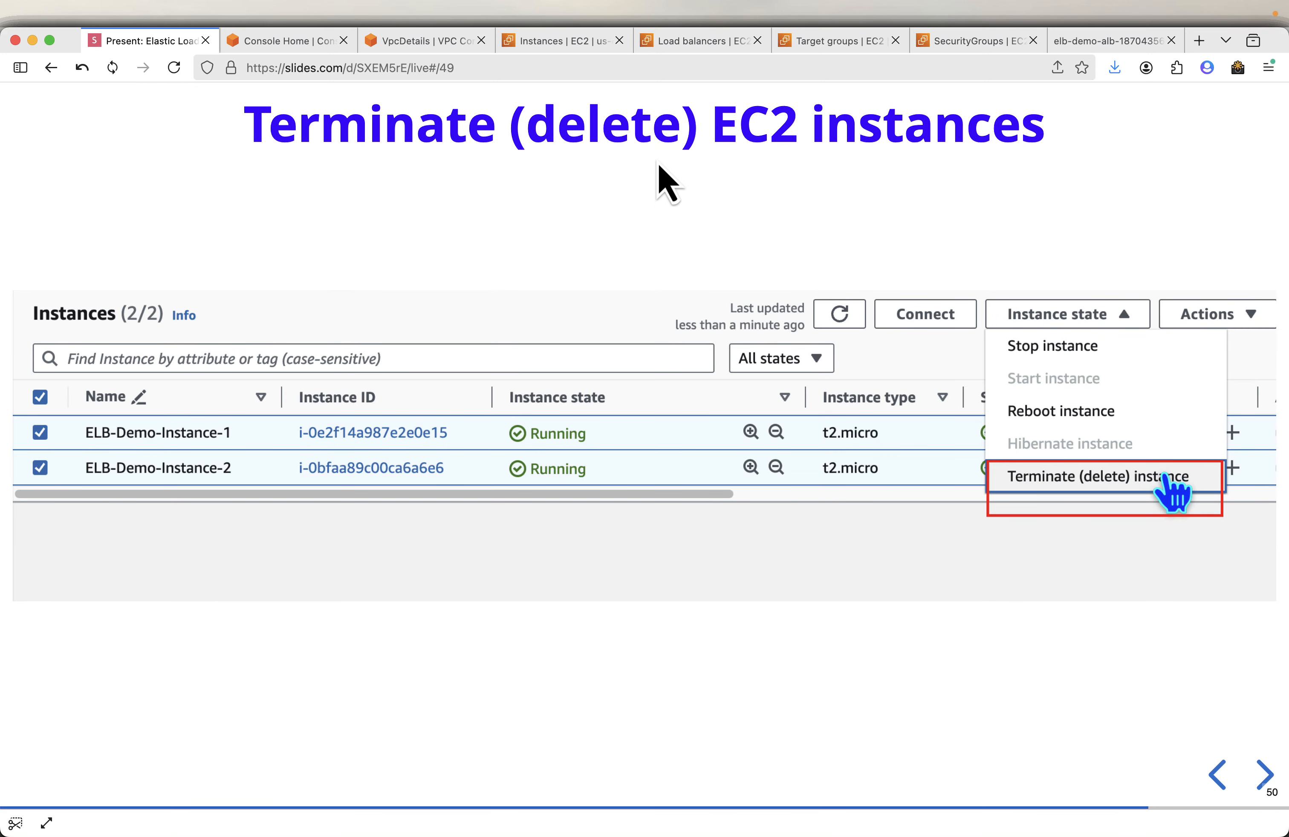
- Select both ELB-Demo instances and terminate them
{"action": "left_click", "coordinate": [528, 44]}
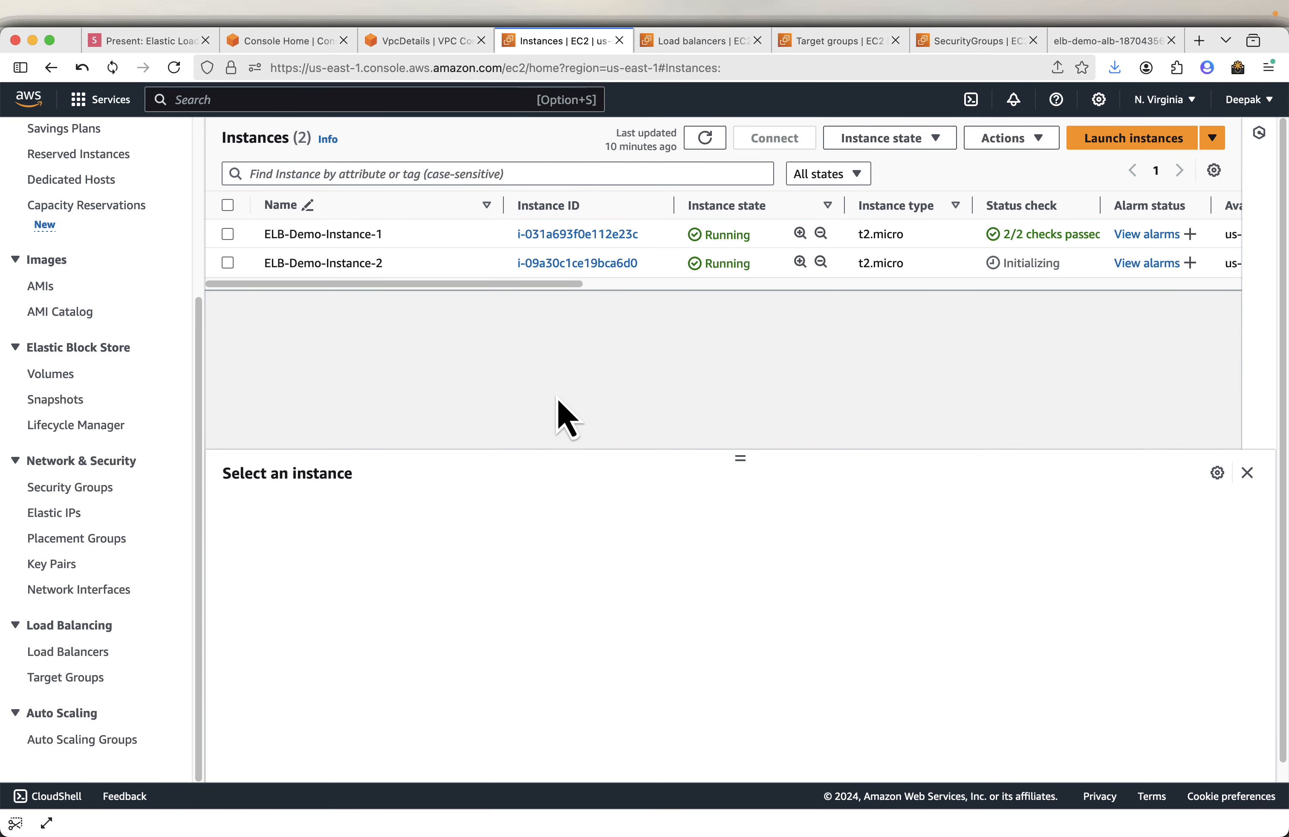
{"action": "left_click", "coordinate": [228, 205]}
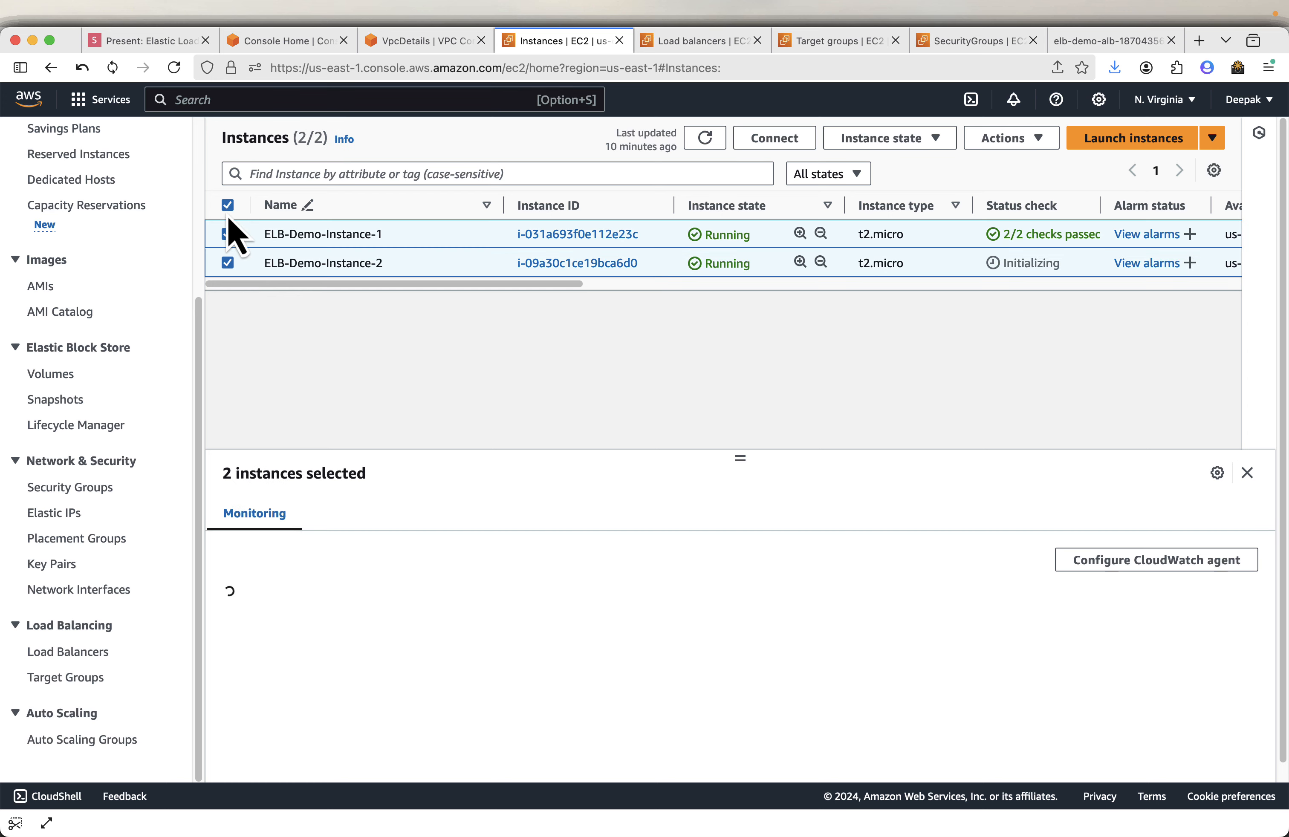
{"action": "left_click", "coordinate": [891, 140]}
{"action": "left_click", "coordinate": [918, 269]}
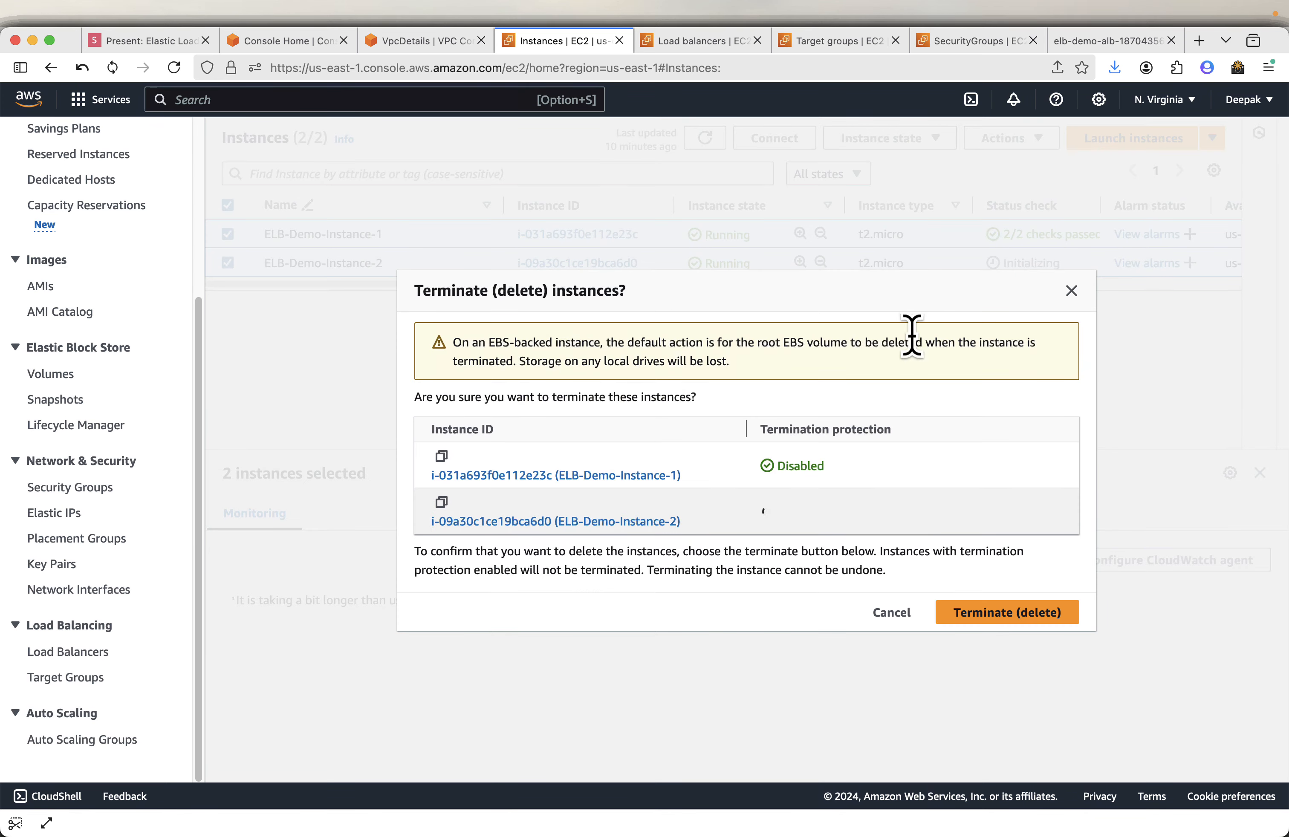
{"action": "left_click", "coordinate": [1008, 613]}
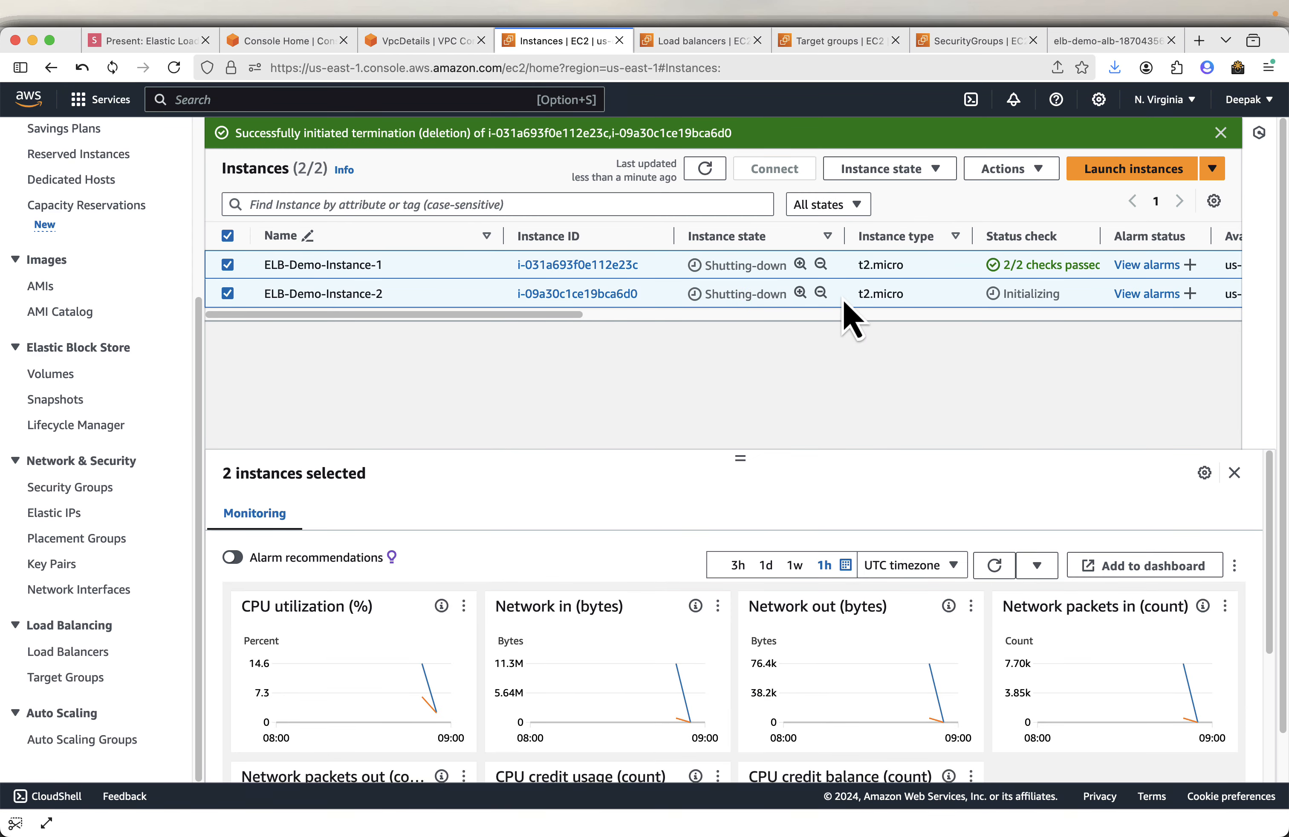
- Review the slides on the termination dialog and deleting security groups
{"action": "left_click", "coordinate": [163, 41]}
{"action": "key", "text": "Right"}
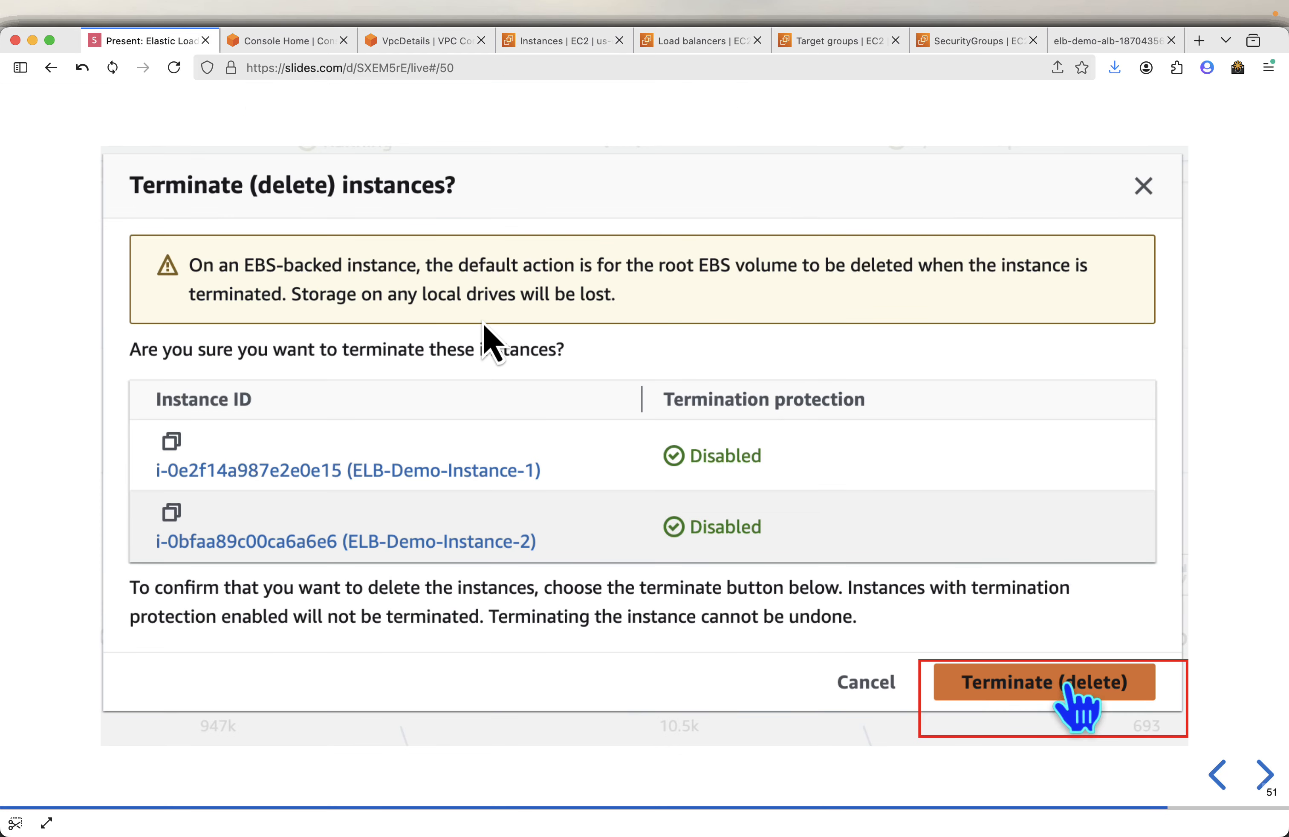
{"action": "key", "text": "Right"}
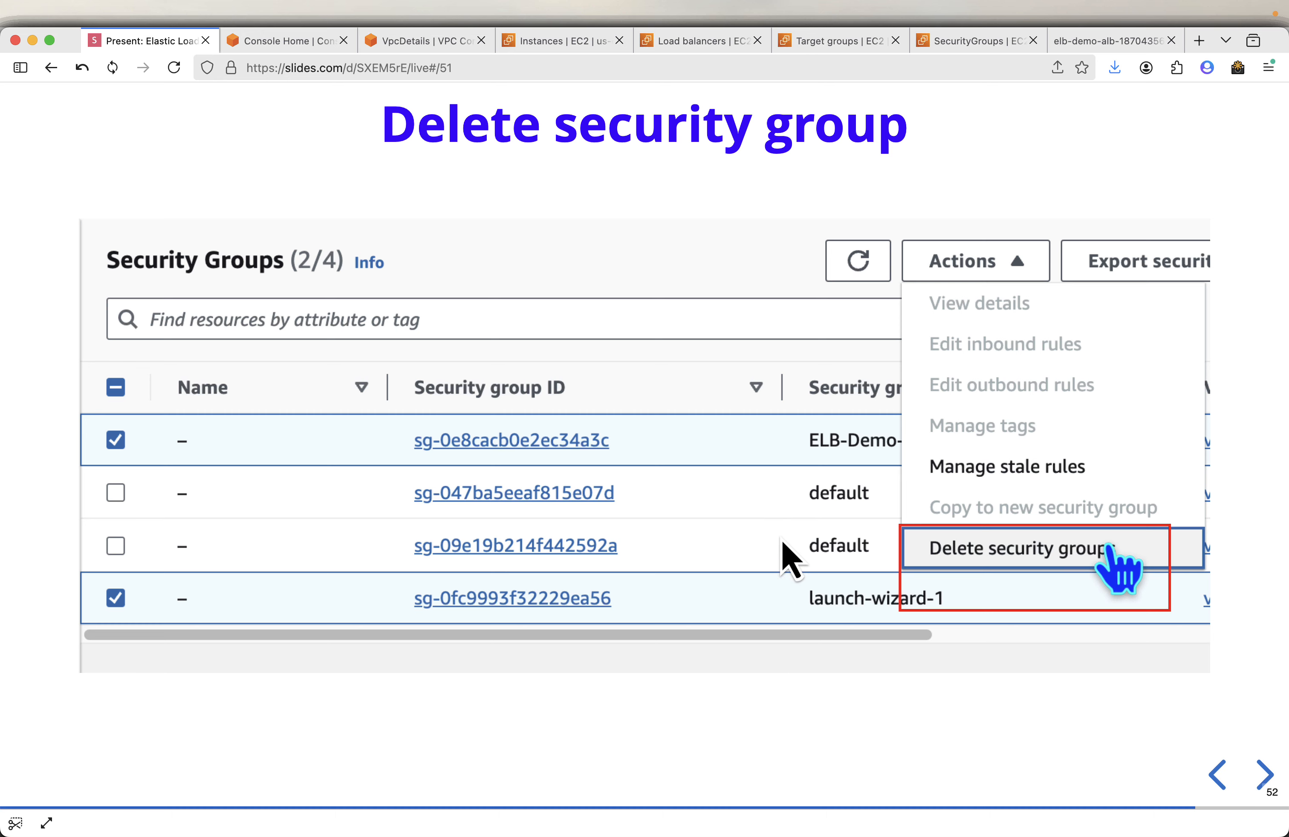
- Try to delete the launch-wizard-1 and ELB-Demo-ALB-SG security groups together
{"action": "left_click", "coordinate": [975, 50]}
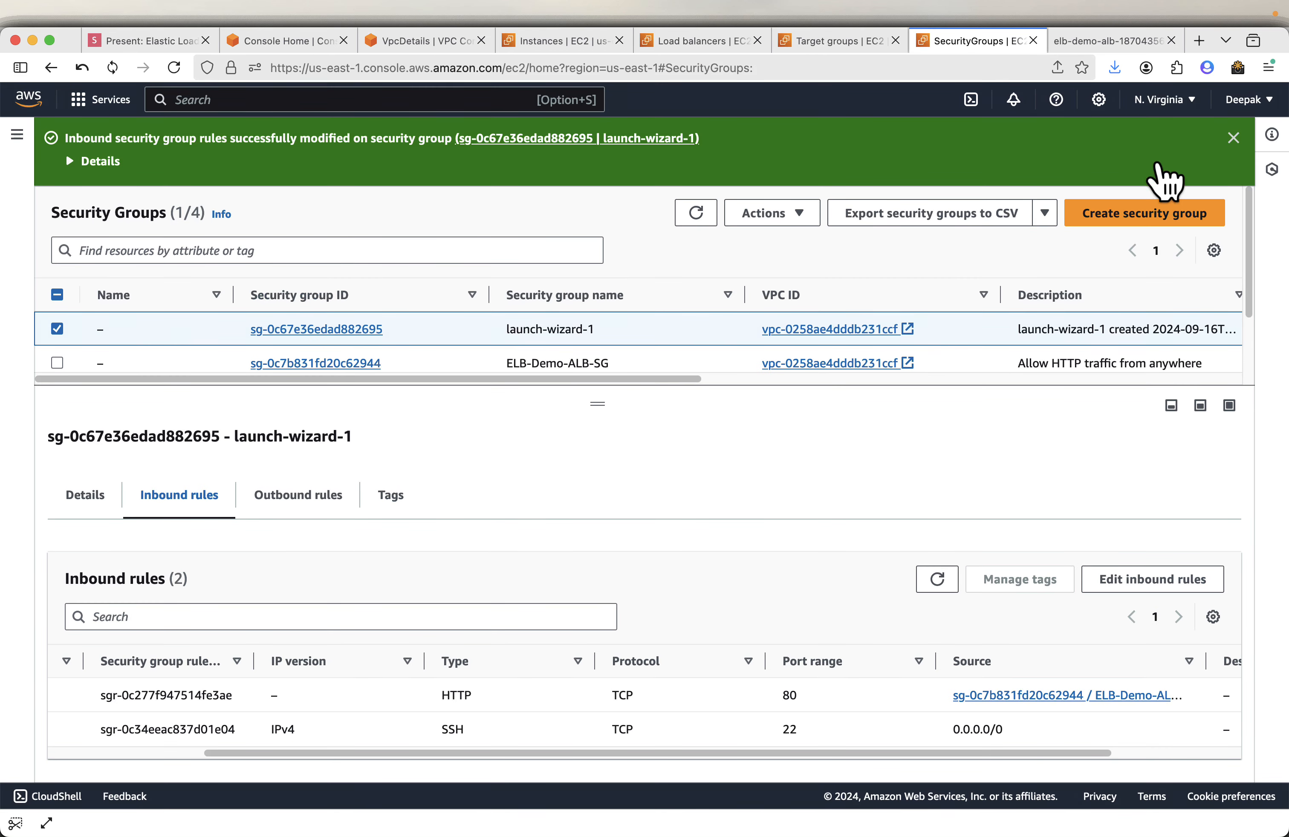
{"action": "left_click", "coordinate": [1234, 139]}
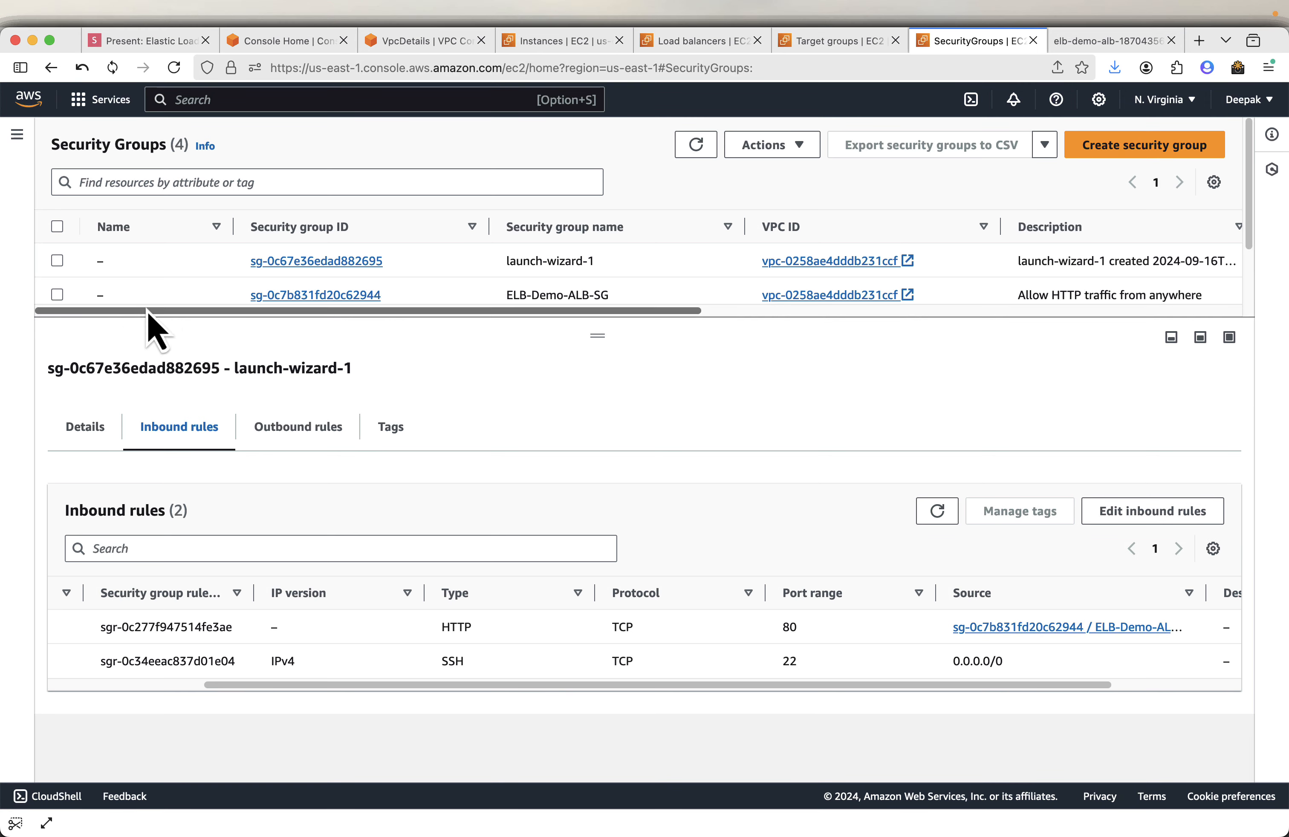
{"action": "left_click_drag", "start_coordinate": [589, 337], "coordinate": [595, 468]}
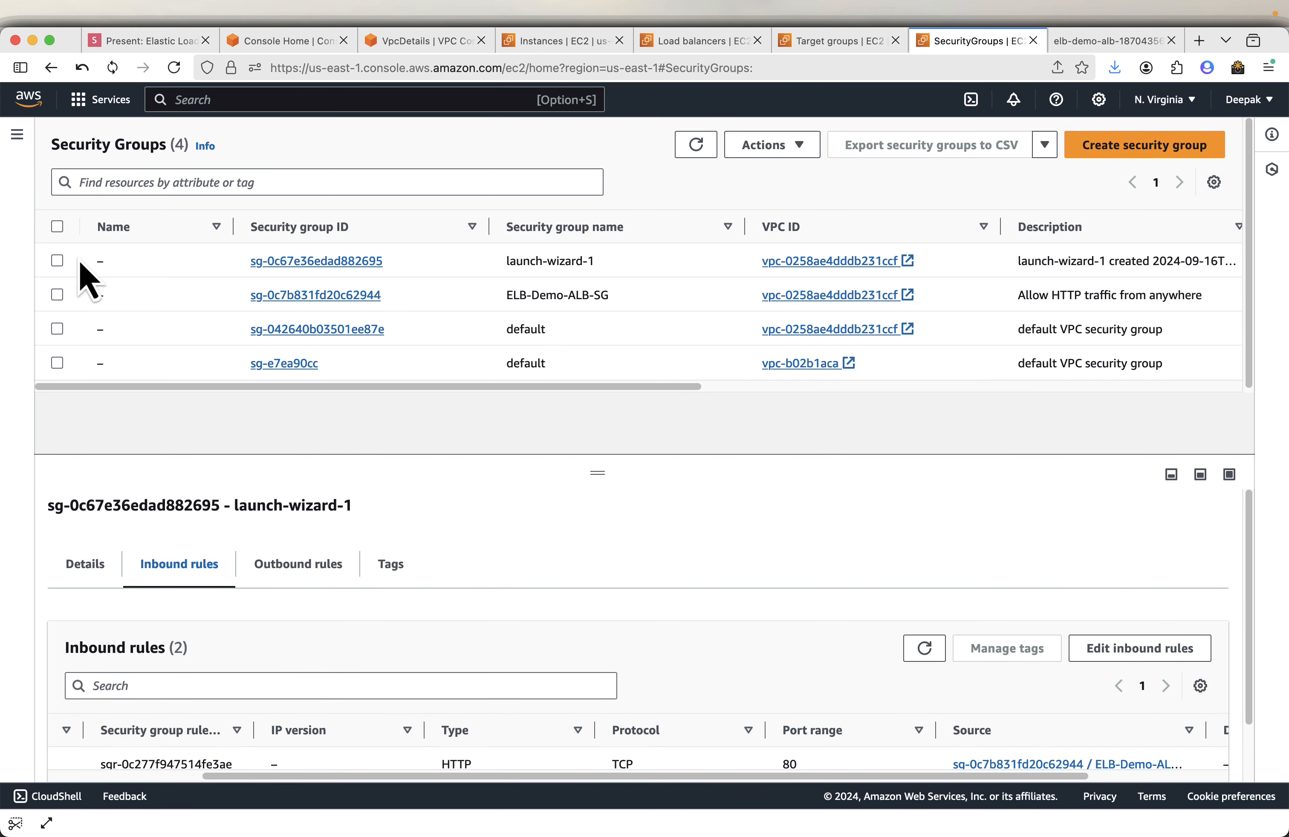
{"action": "left_click", "coordinate": [54, 268]}
{"action": "left_click", "coordinate": [59, 298]}
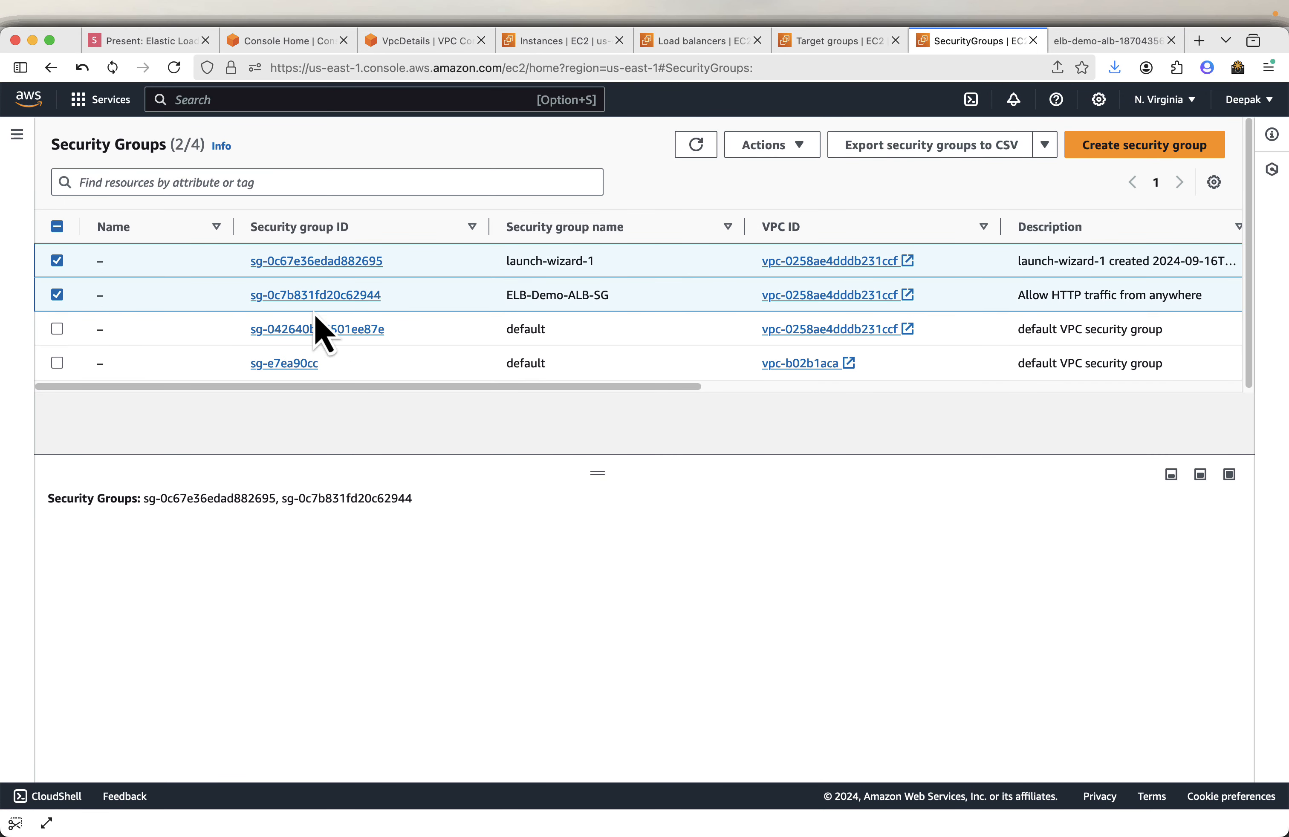
{"action": "left_click", "coordinate": [775, 154]}
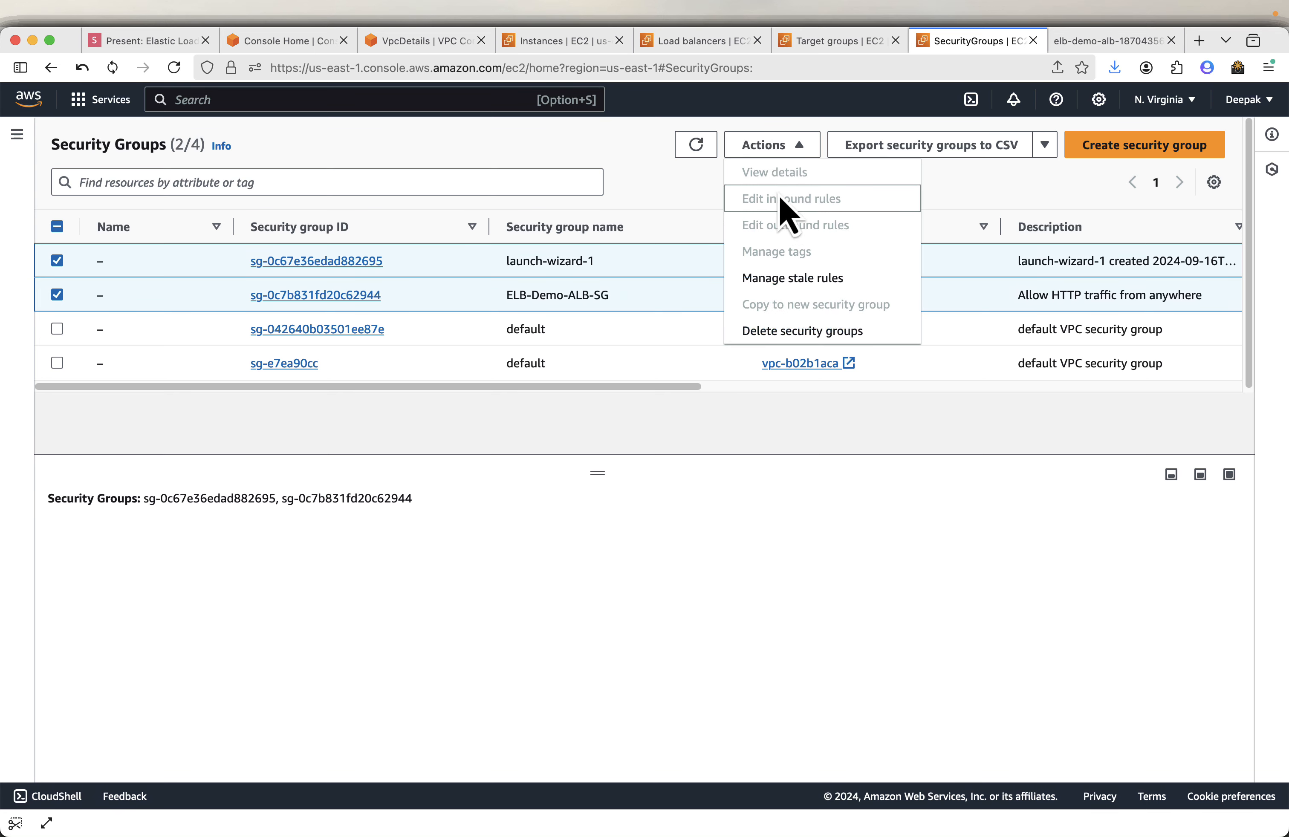
{"action": "left_click", "coordinate": [779, 329]}
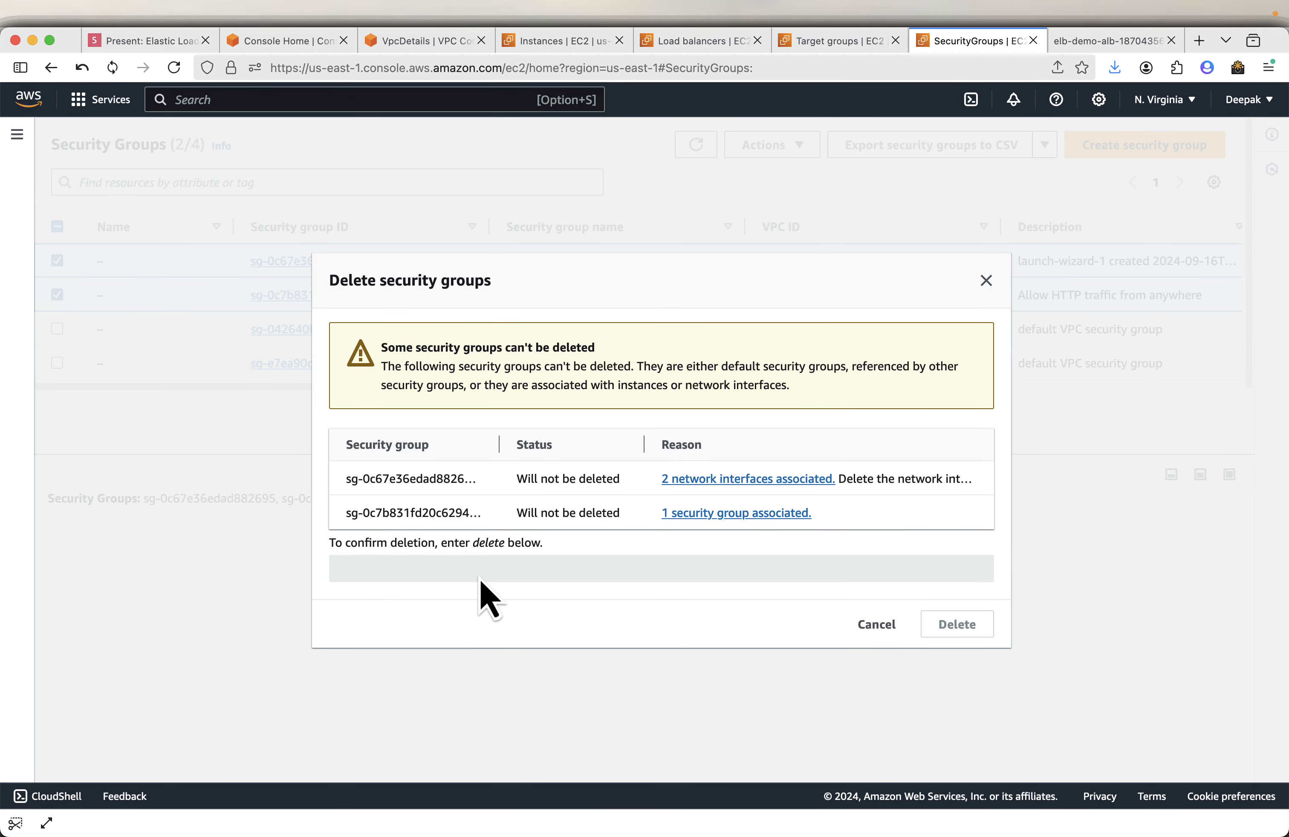
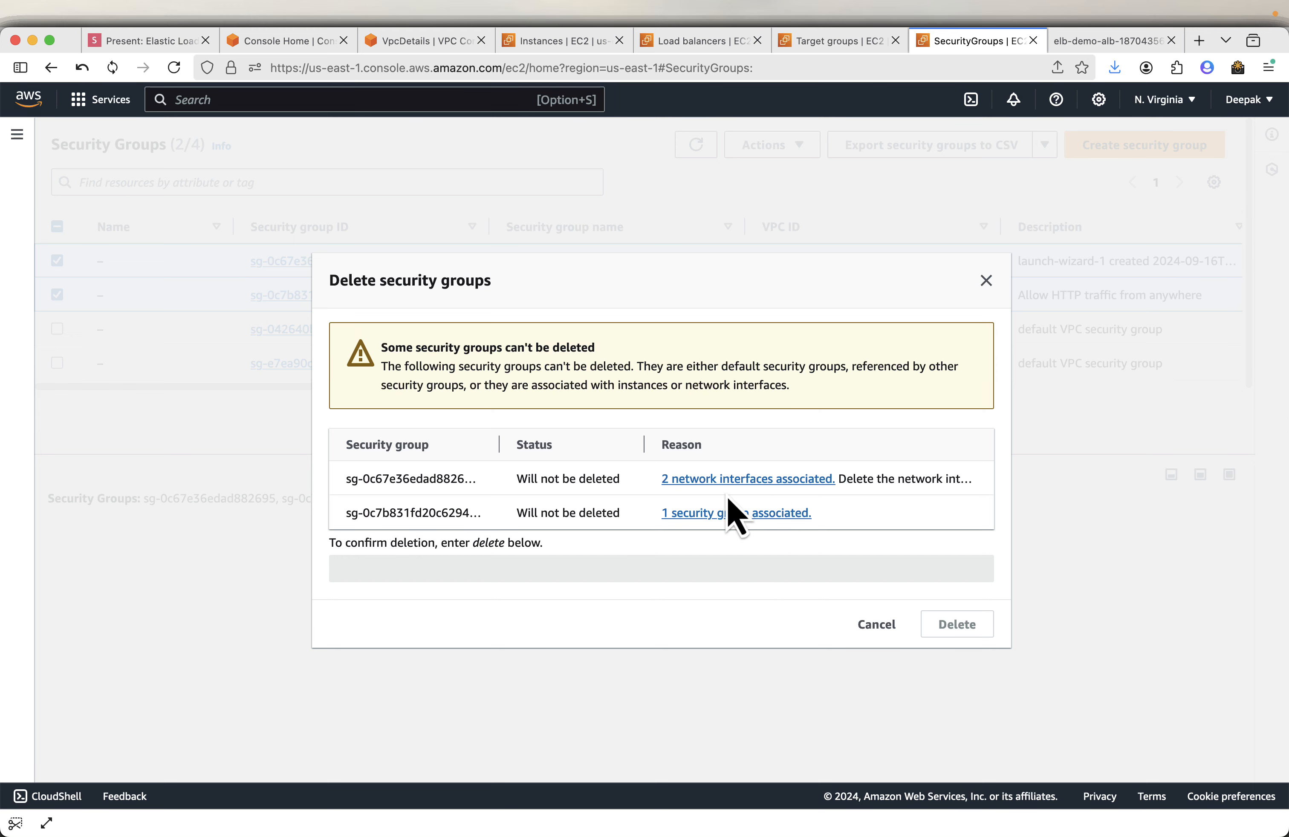
- Cancel the security group deletion and refresh the instance list to check the termination progress of both instances
{"action": "left_click", "coordinate": [869, 627]}
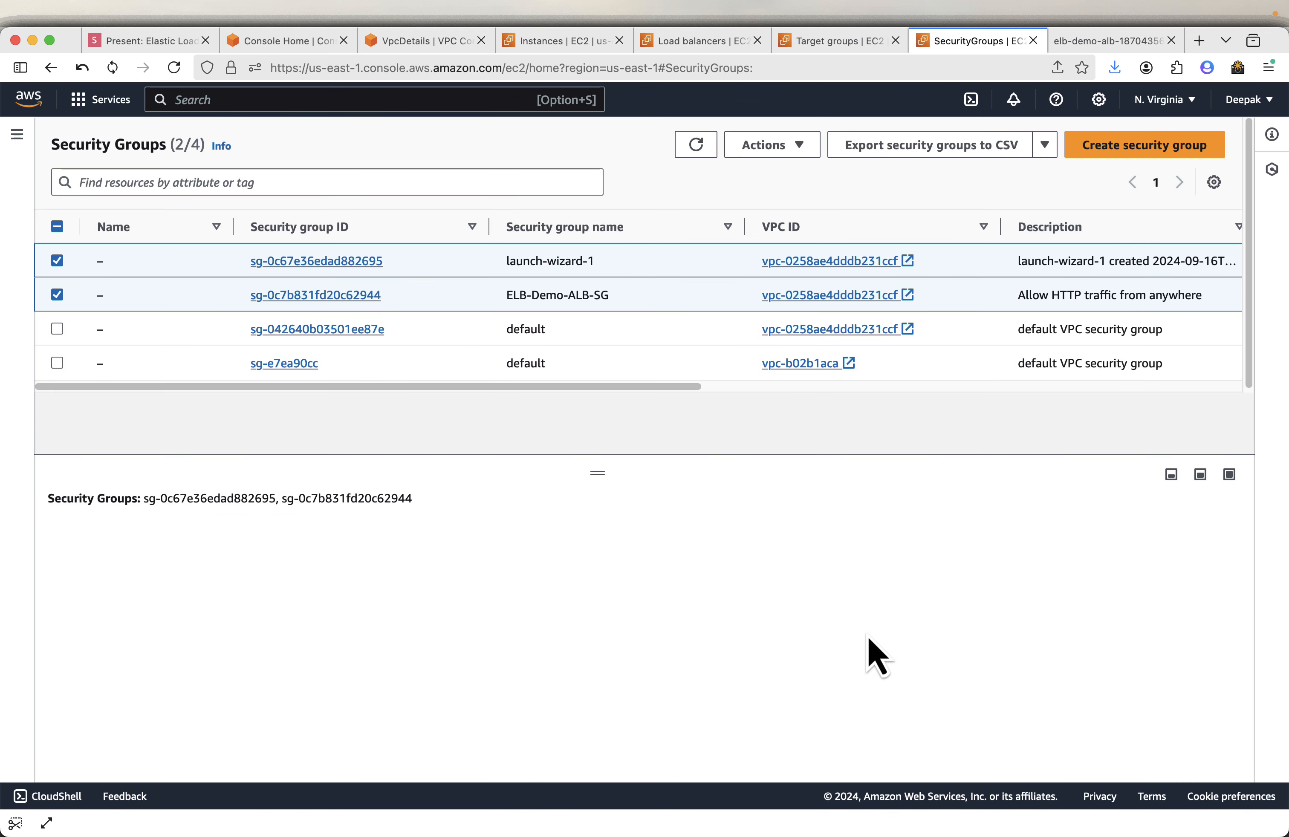
{"action": "left_click", "coordinate": [550, 47]}
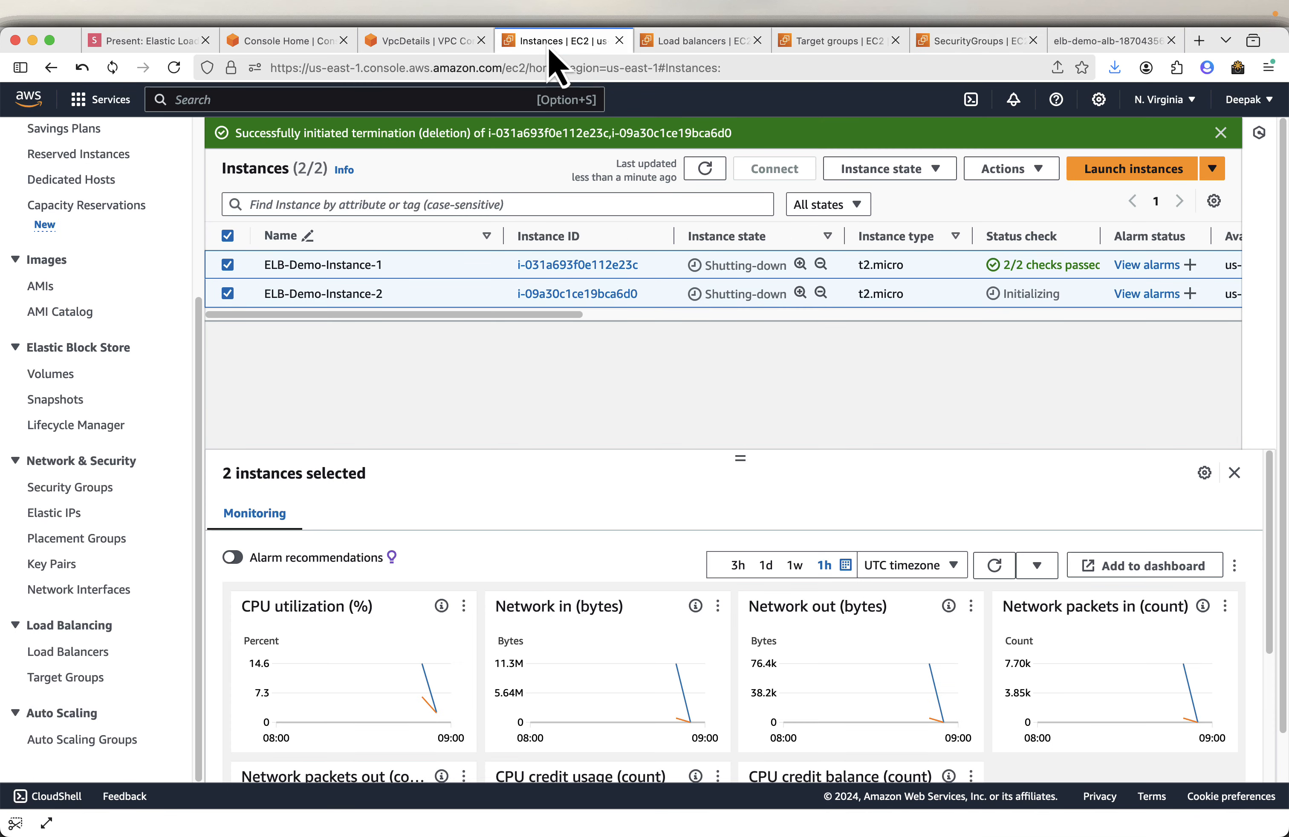
{"action": "left_click", "coordinate": [706, 169]}
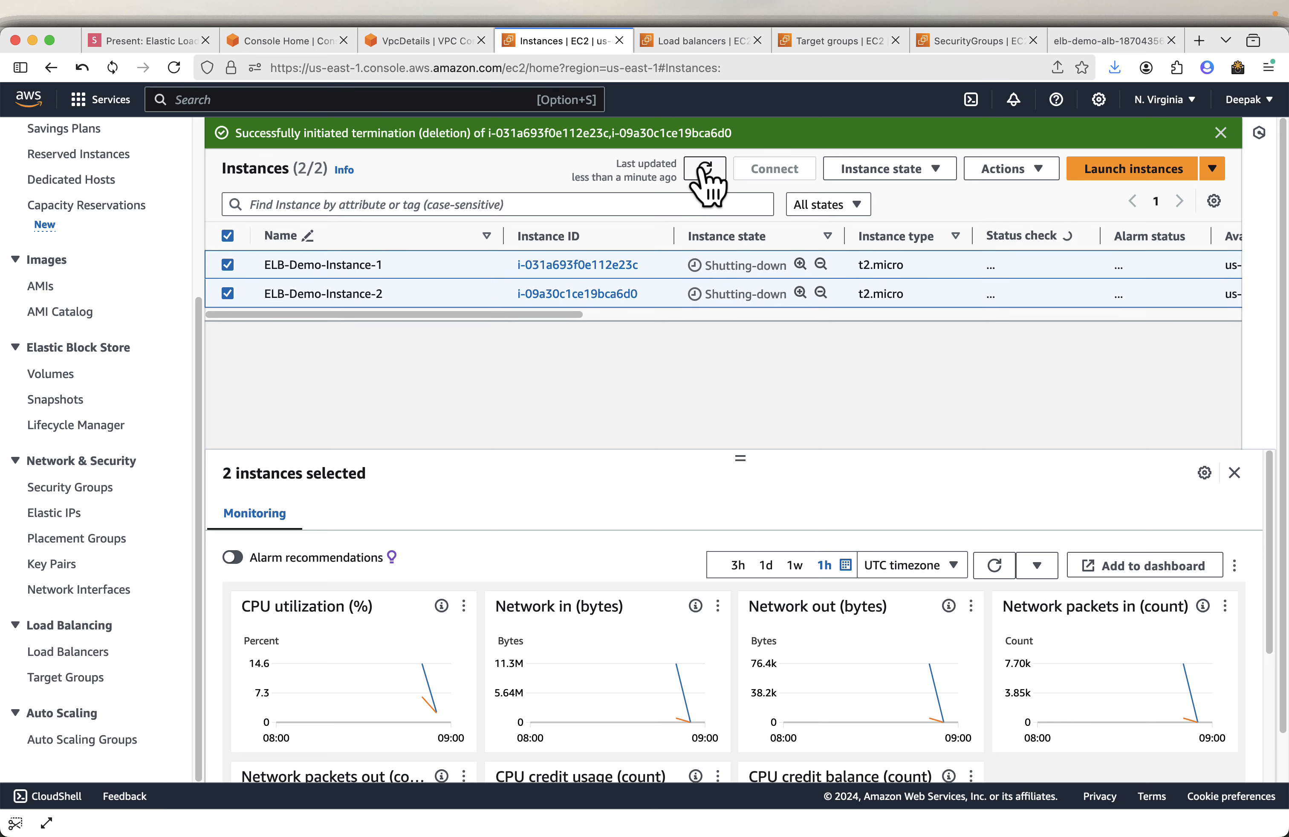
{"action": "left_click", "coordinate": [706, 170]}
{"action": "left_click", "coordinate": [705, 170]}
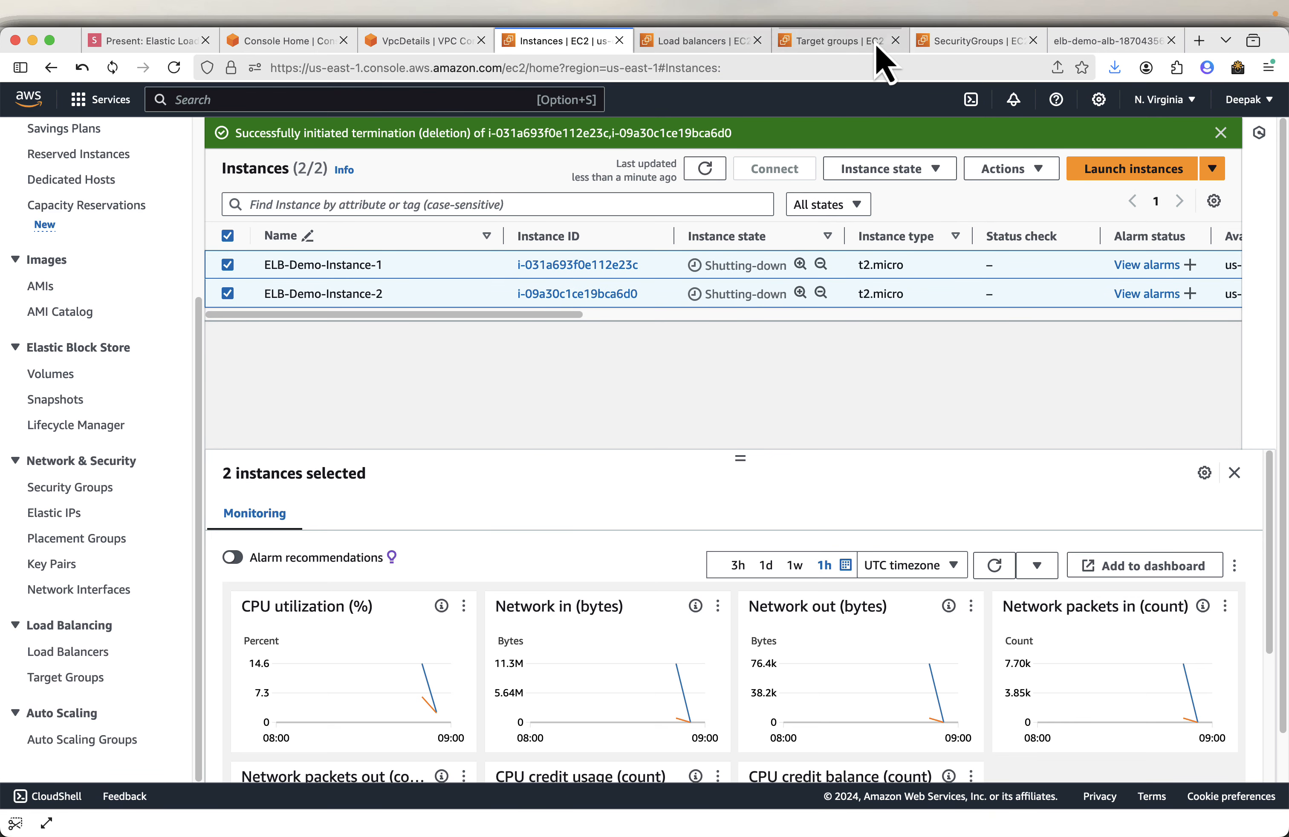
- Delete the launch-wizard-1 security group on its own and refresh the security group list
{"action": "left_click", "coordinate": [969, 41]}
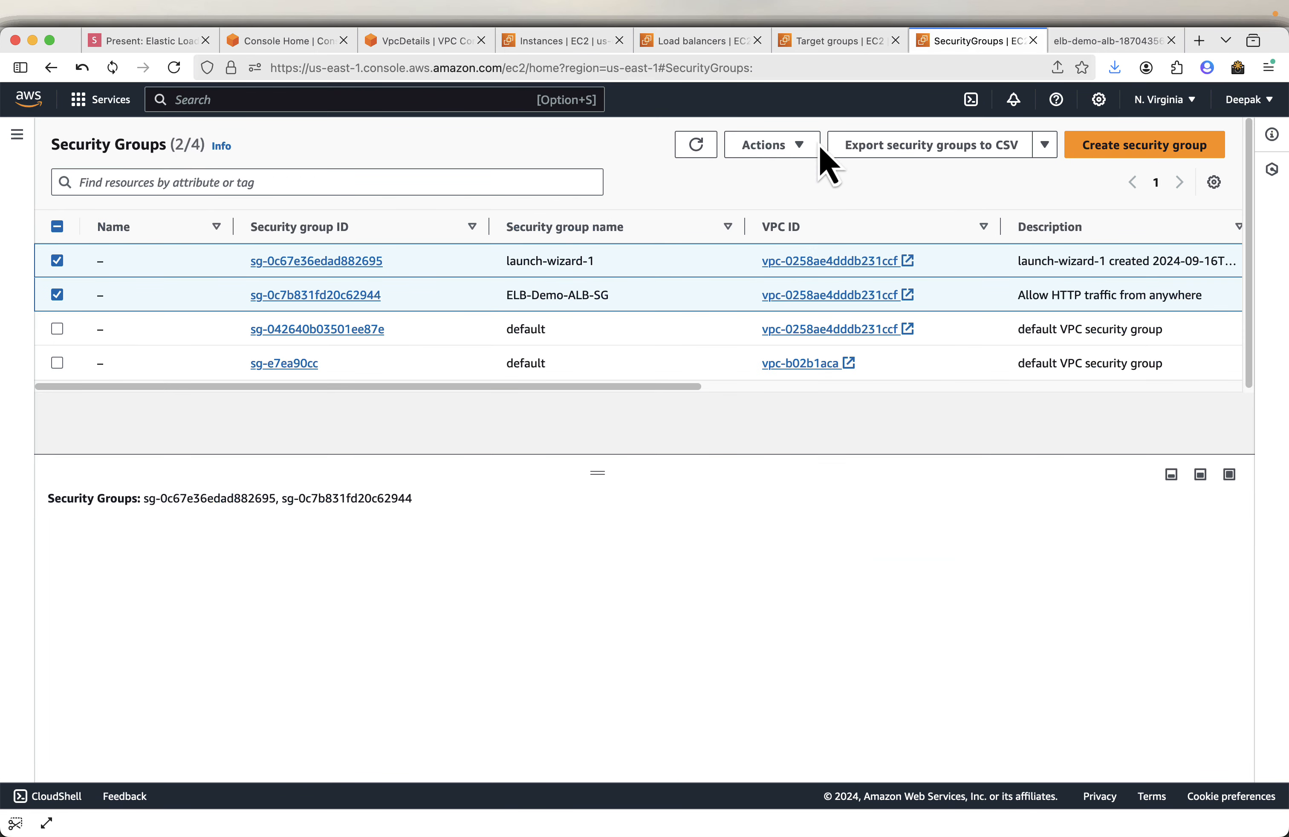
{"action": "left_click", "coordinate": [772, 146]}
{"action": "left_click", "coordinate": [789, 333]}
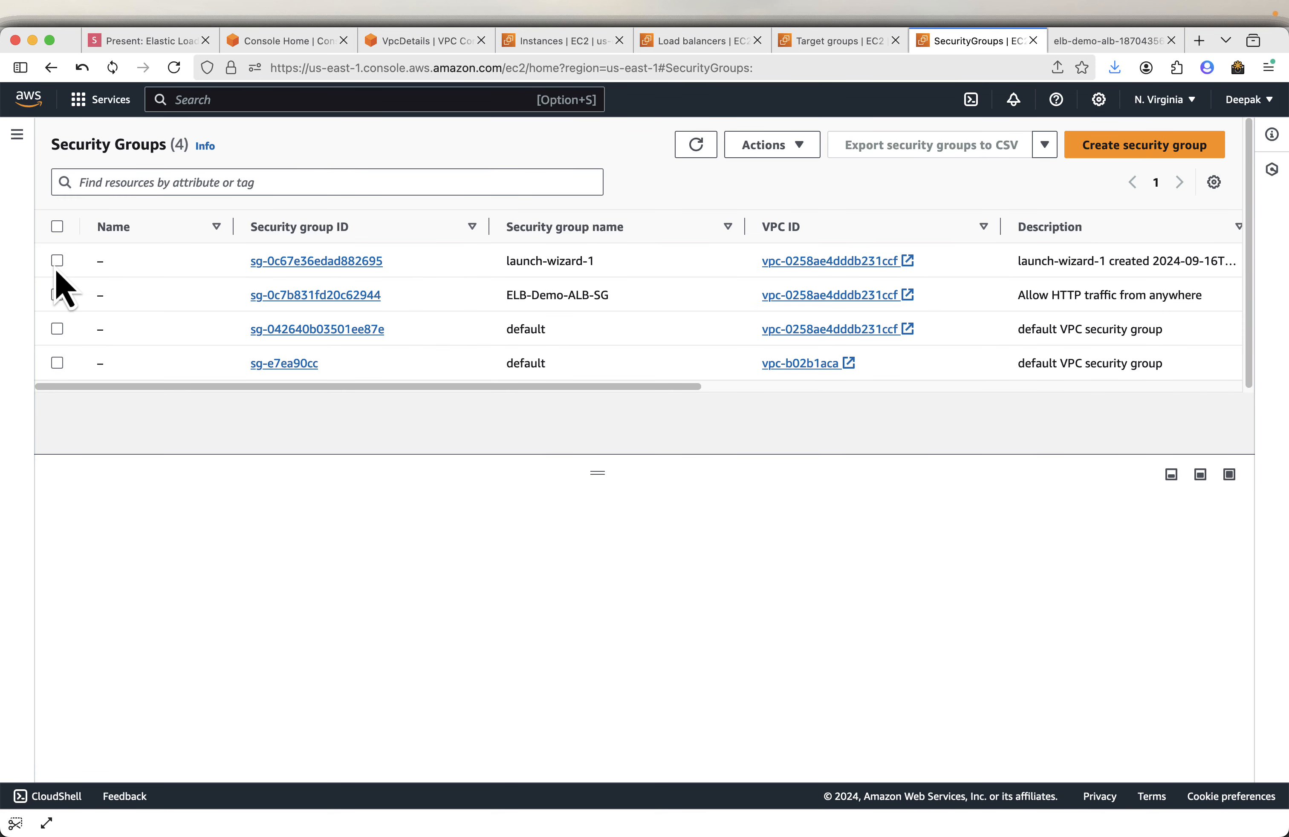
{"action": "left_click", "coordinate": [57, 261]}
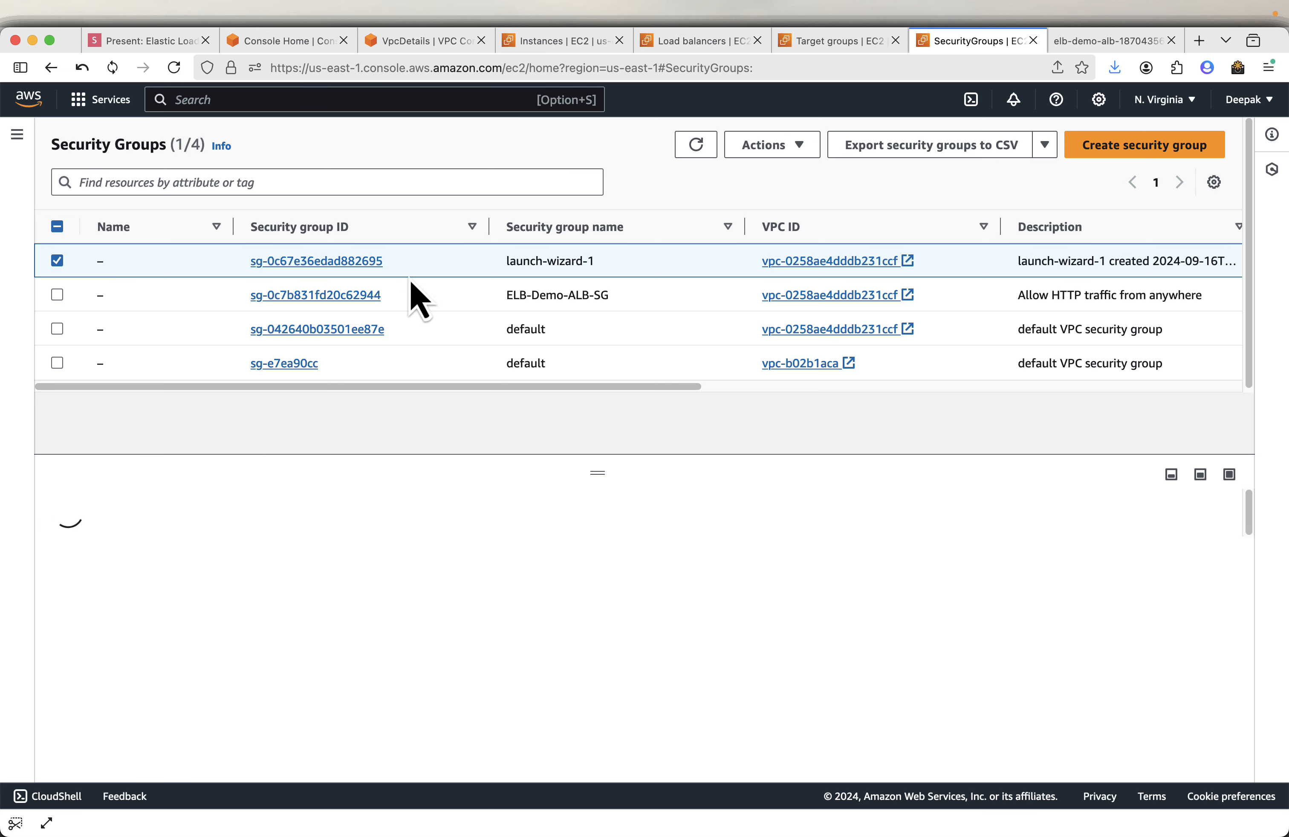
{"action": "left_click", "coordinate": [798, 146]}
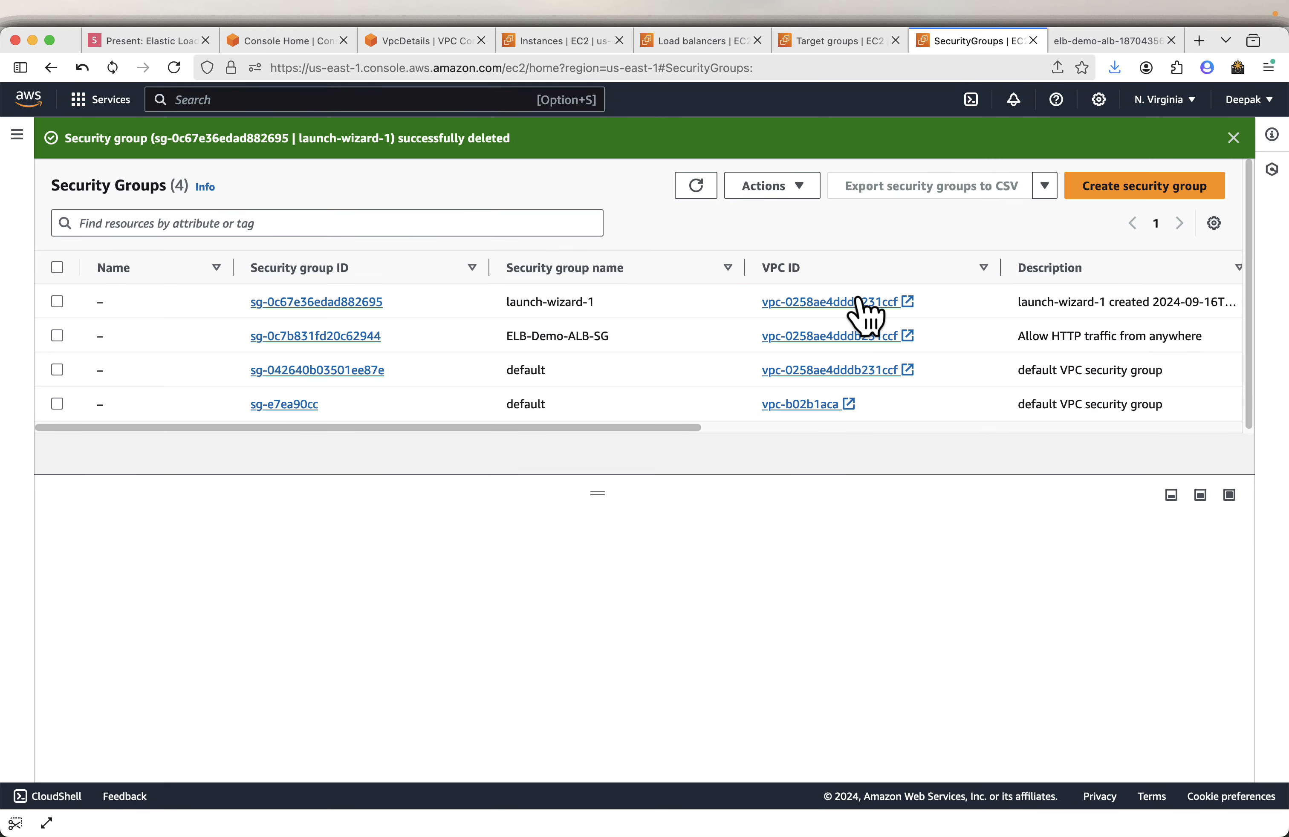
{"action": "left_click", "coordinate": [700, 186]}
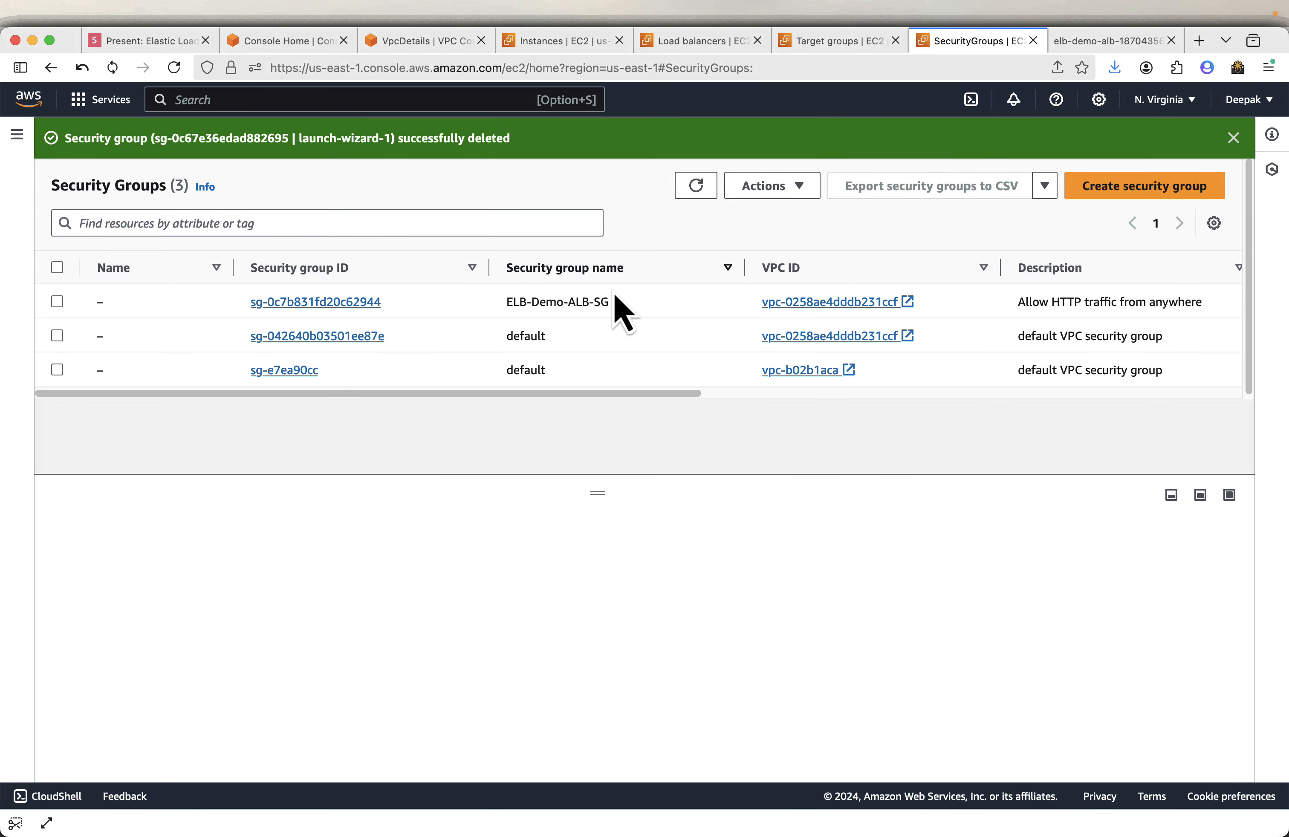
- Delete the ELB-Demo-ALB-SG security group and refresh the list
{"action": "left_click", "coordinate": [58, 302]}
{"action": "left_click", "coordinate": [779, 189]}
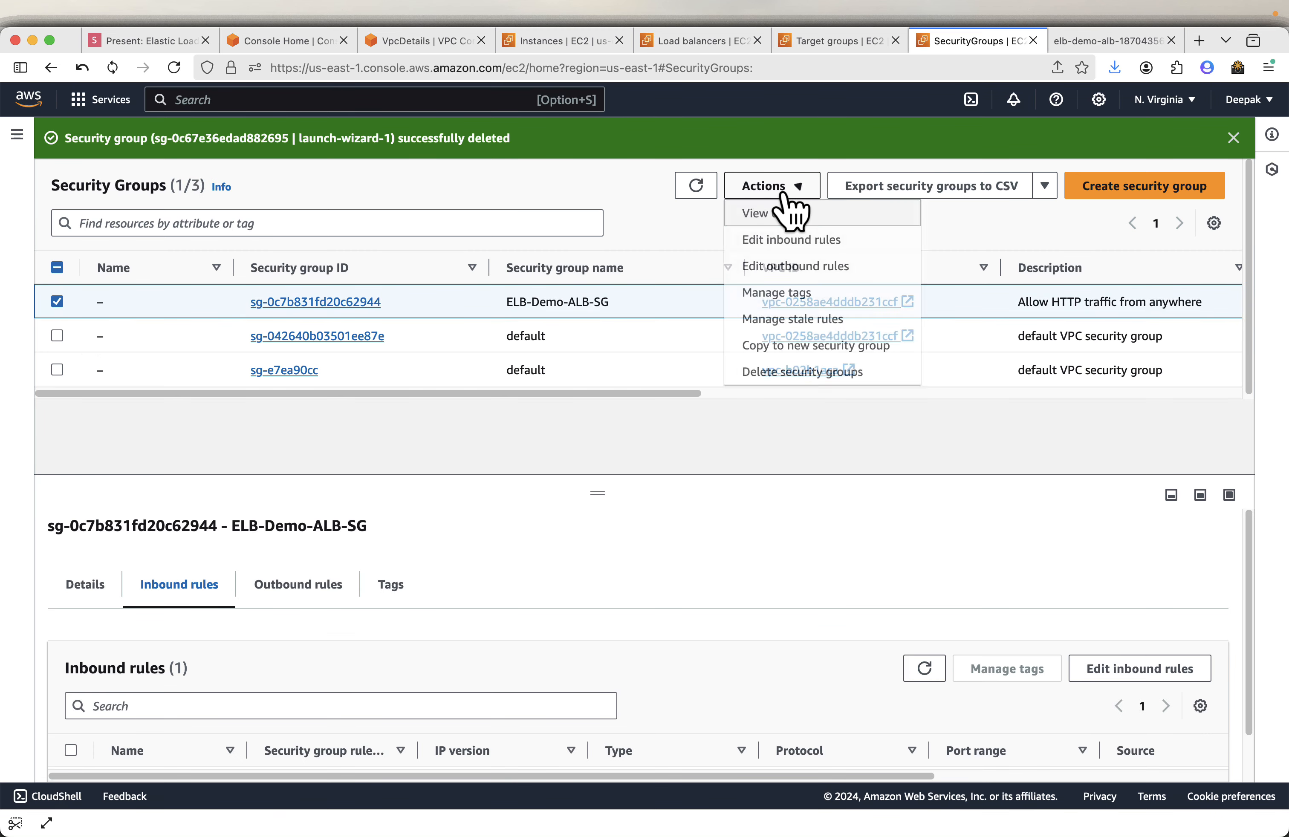
{"action": "left_click", "coordinate": [795, 375]}
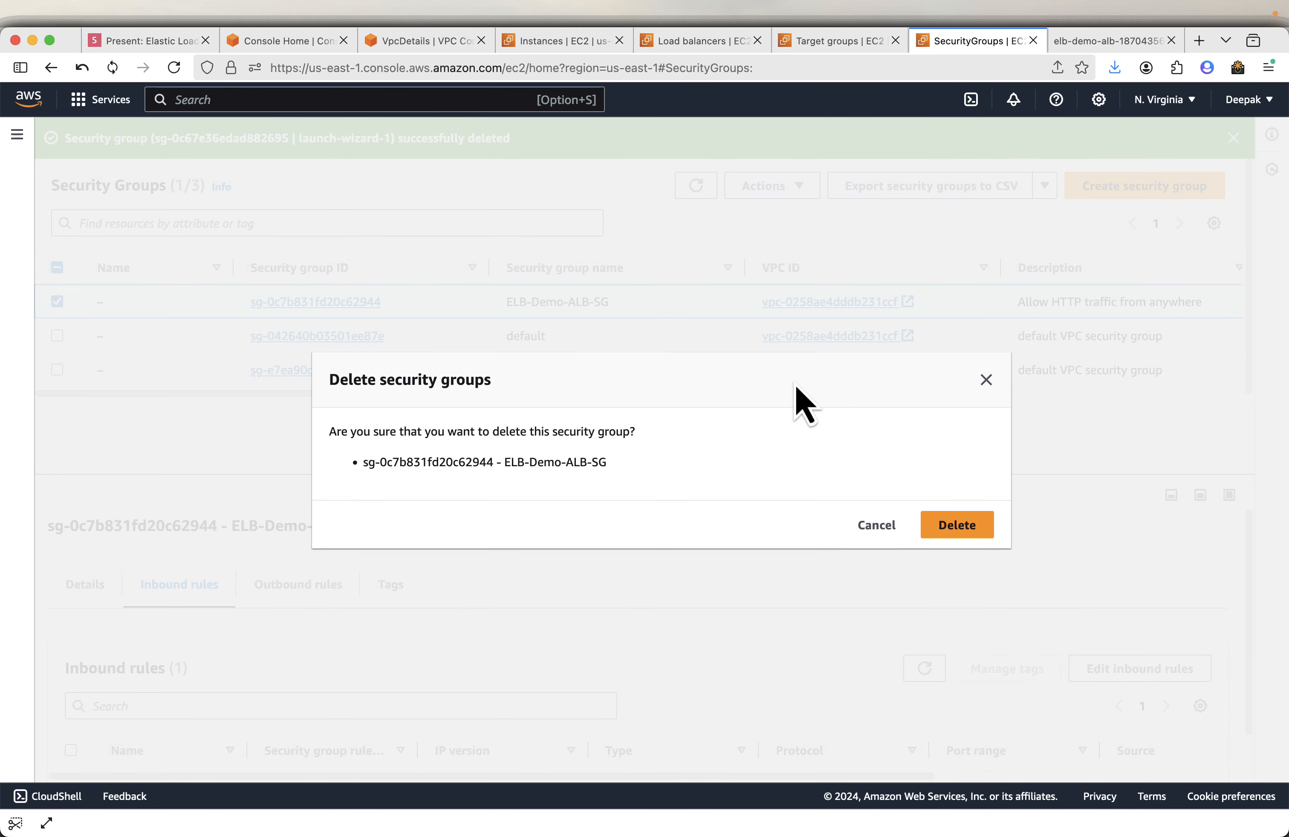
{"action": "left_click", "coordinate": [978, 530]}
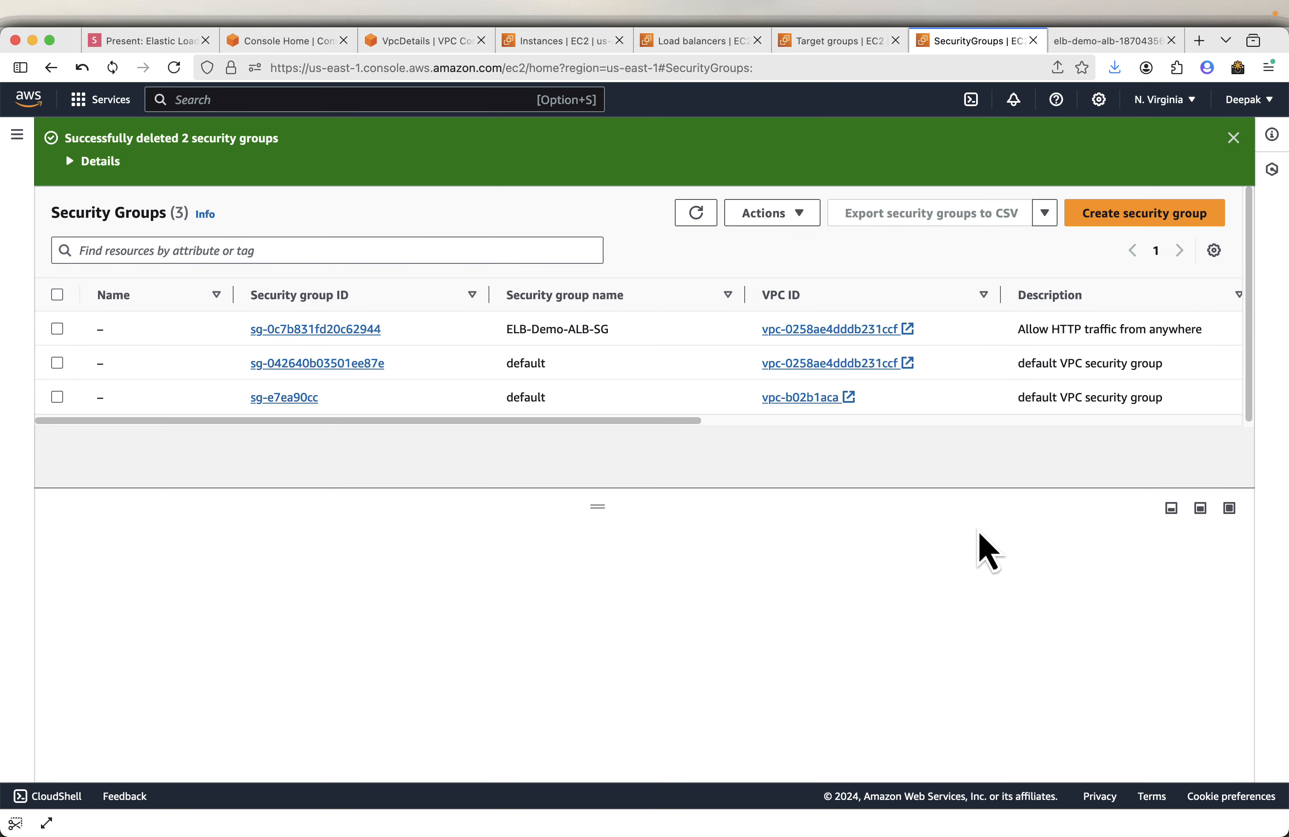
{"action": "left_click", "coordinate": [694, 215]}
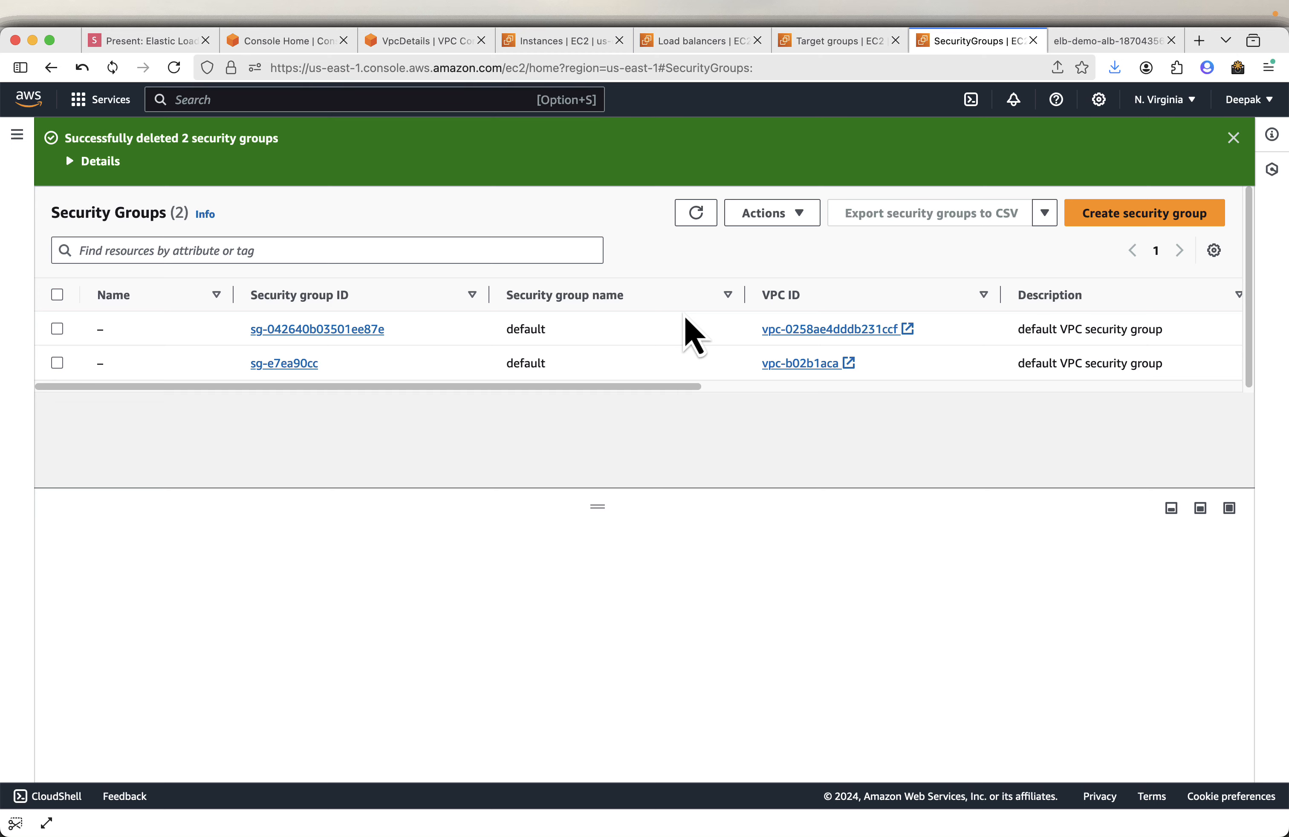
- Review the presentation slide on deleting the VPC
{"action": "left_click", "coordinate": [164, 43]}
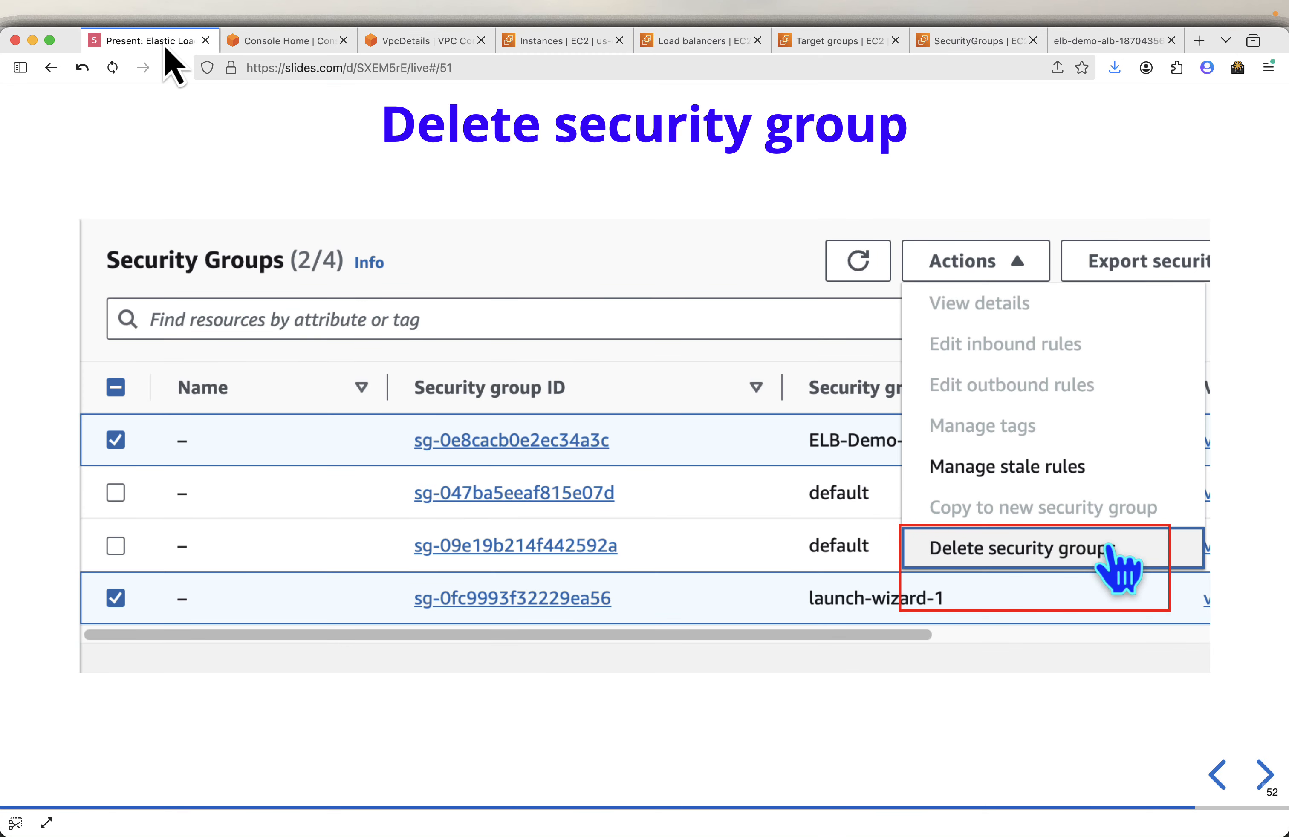
{"action": "key", "text": "Right"}
{"action": "key", "text": "Right"}
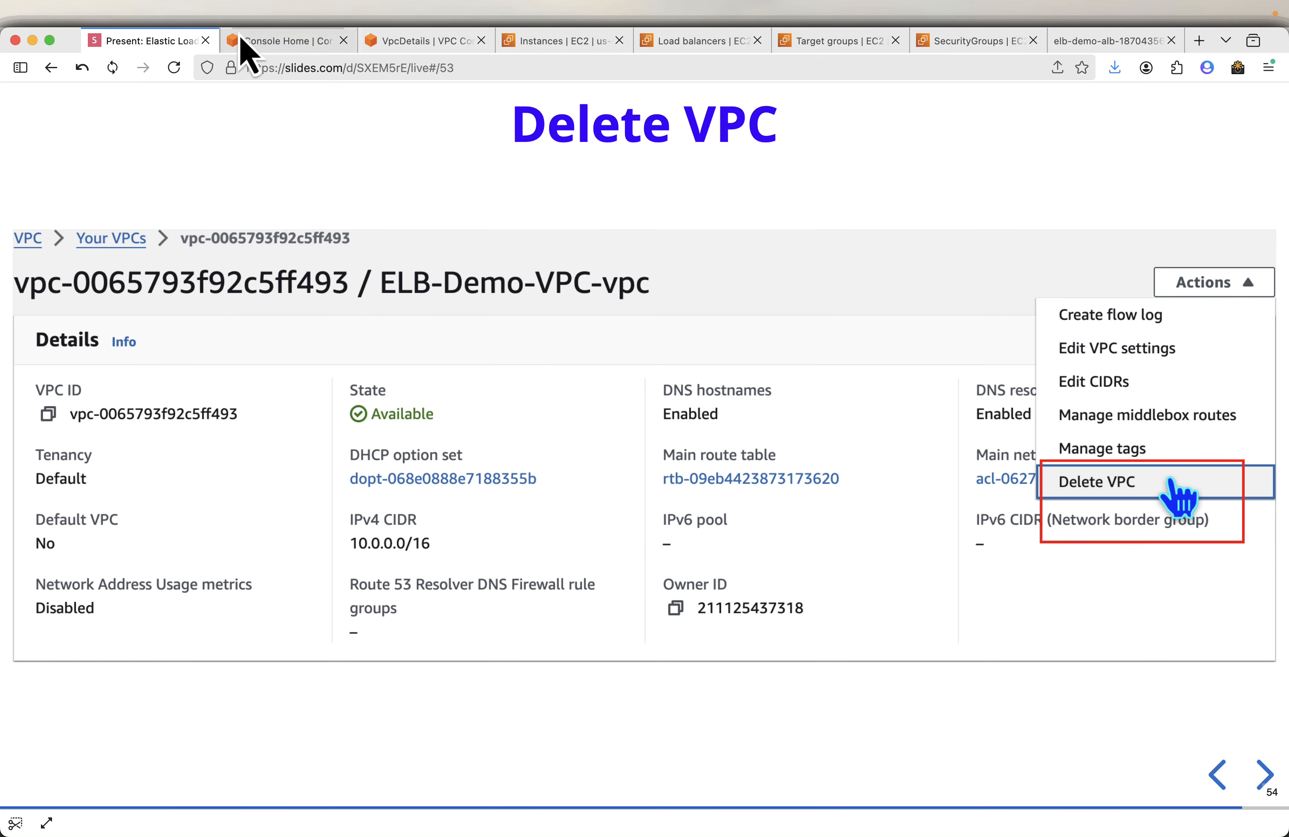
- Delete project-vpc together with its internet gateway, route table and subnets, confirming with delete
{"action": "left_click", "coordinate": [441, 46]}
{"action": "left_click", "coordinate": [956, 154]}
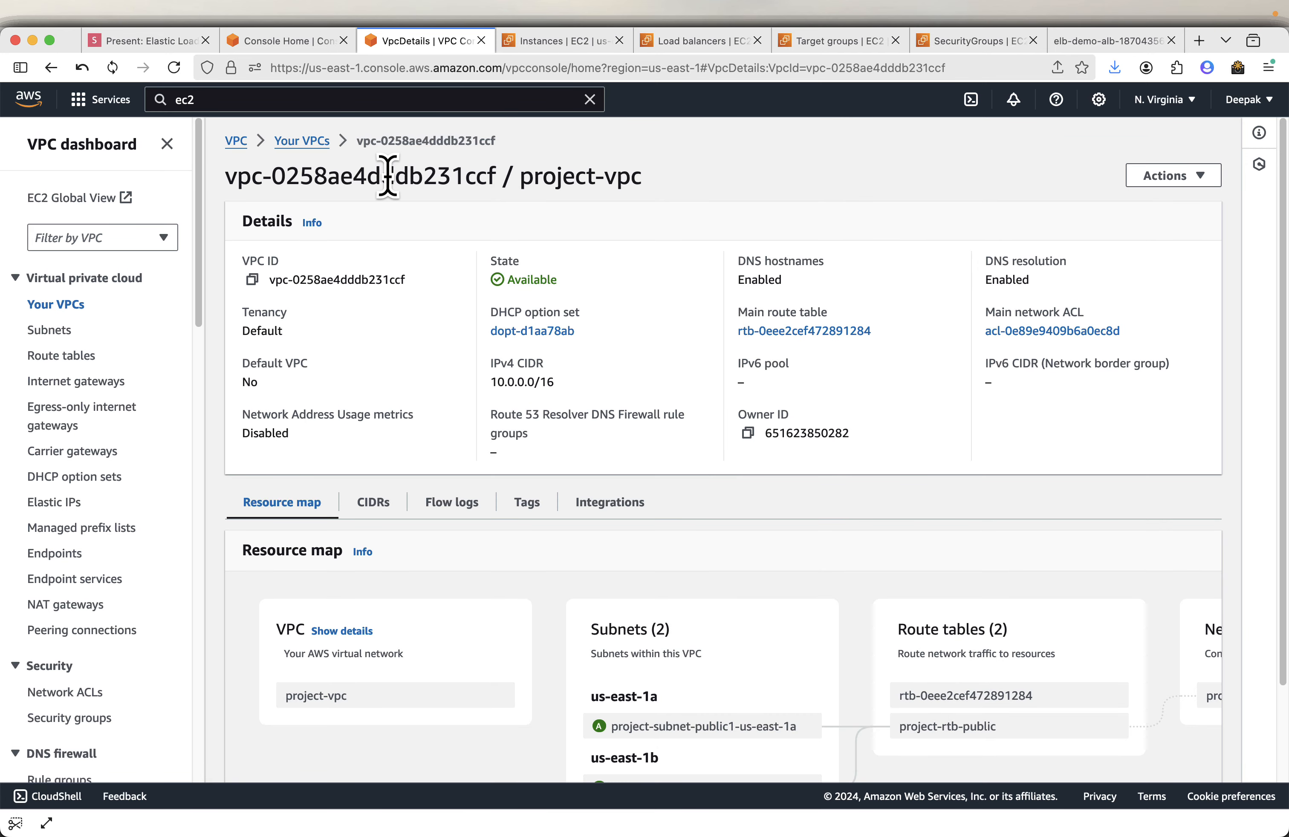
{"action": "left_click", "coordinate": [303, 140]}
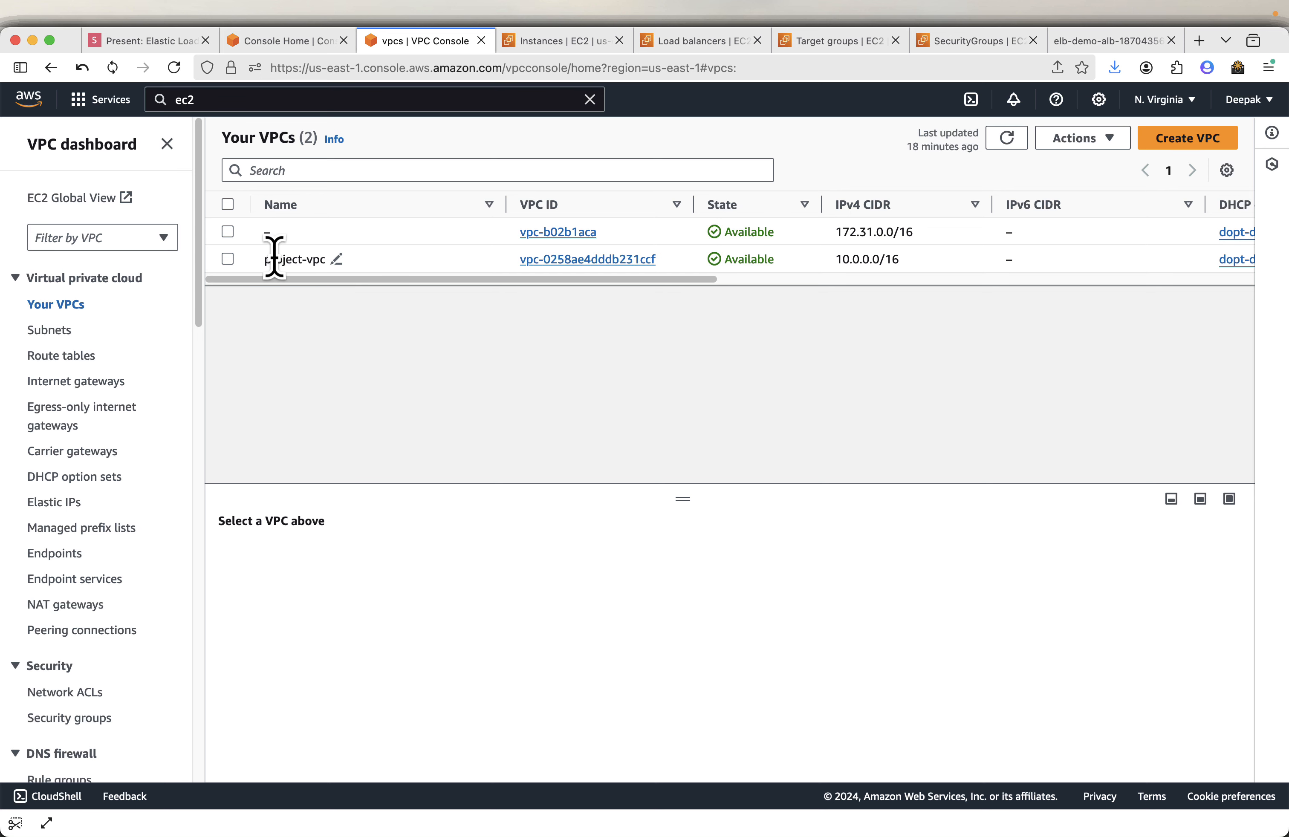
{"action": "left_click", "coordinate": [598, 259]}
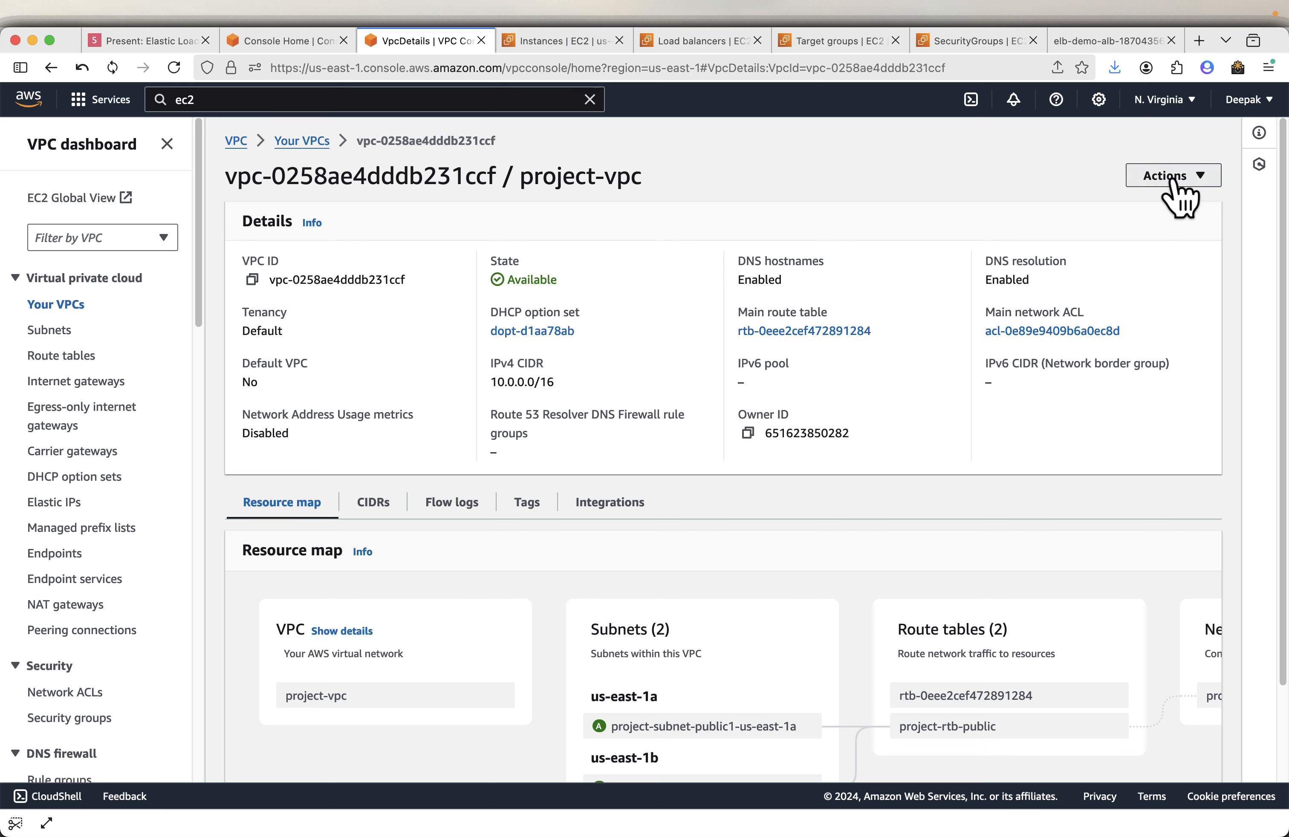
{"action": "left_click", "coordinate": [1171, 180]}
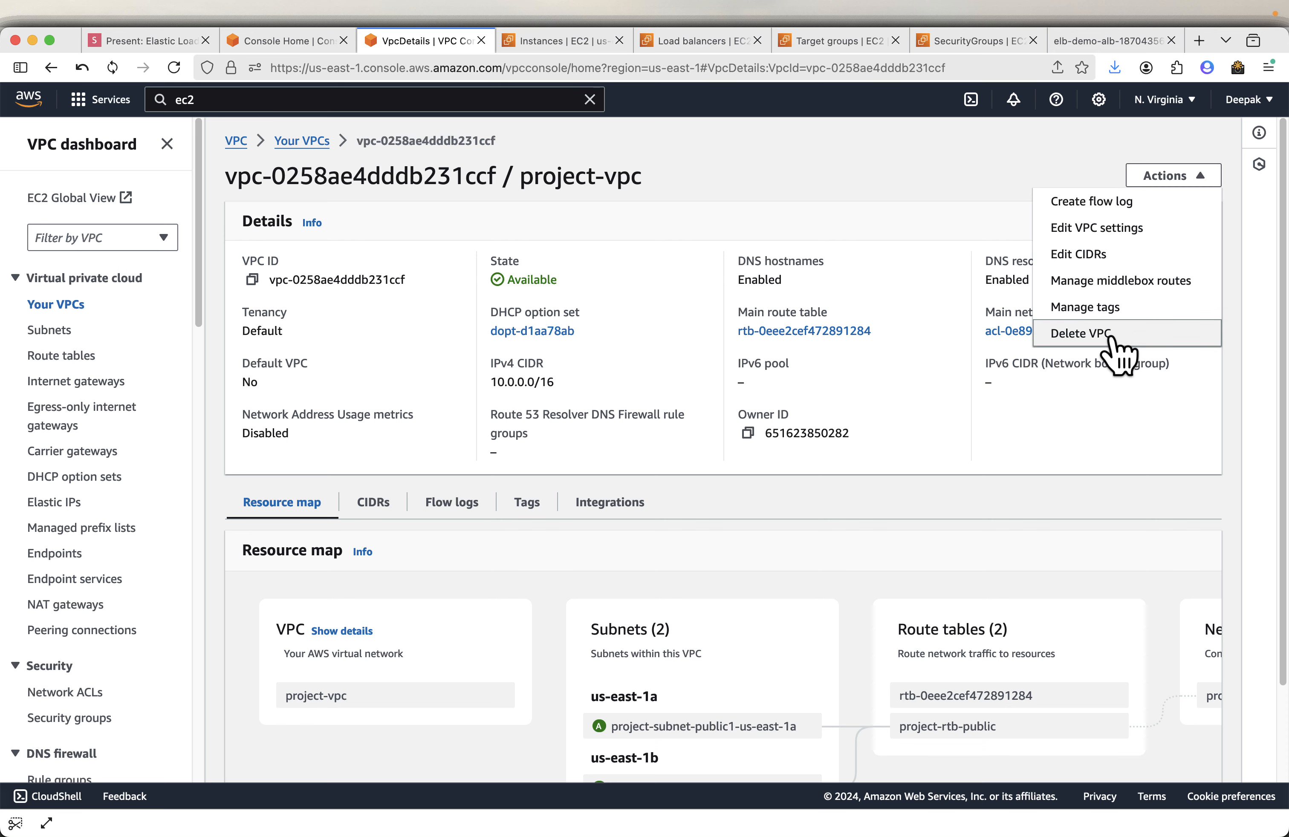
{"action": "left_click", "coordinate": [1082, 333]}
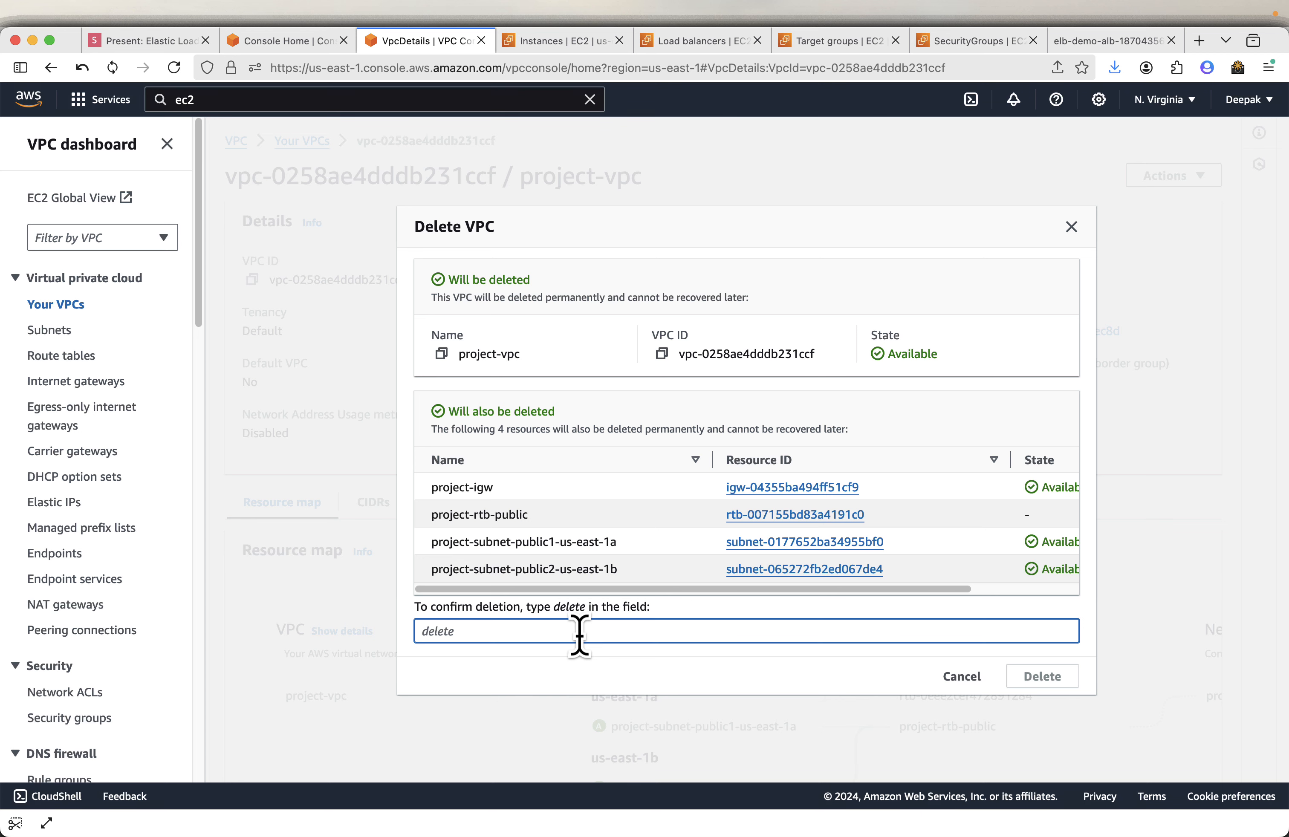
{"action": "type", "text": "delete"}
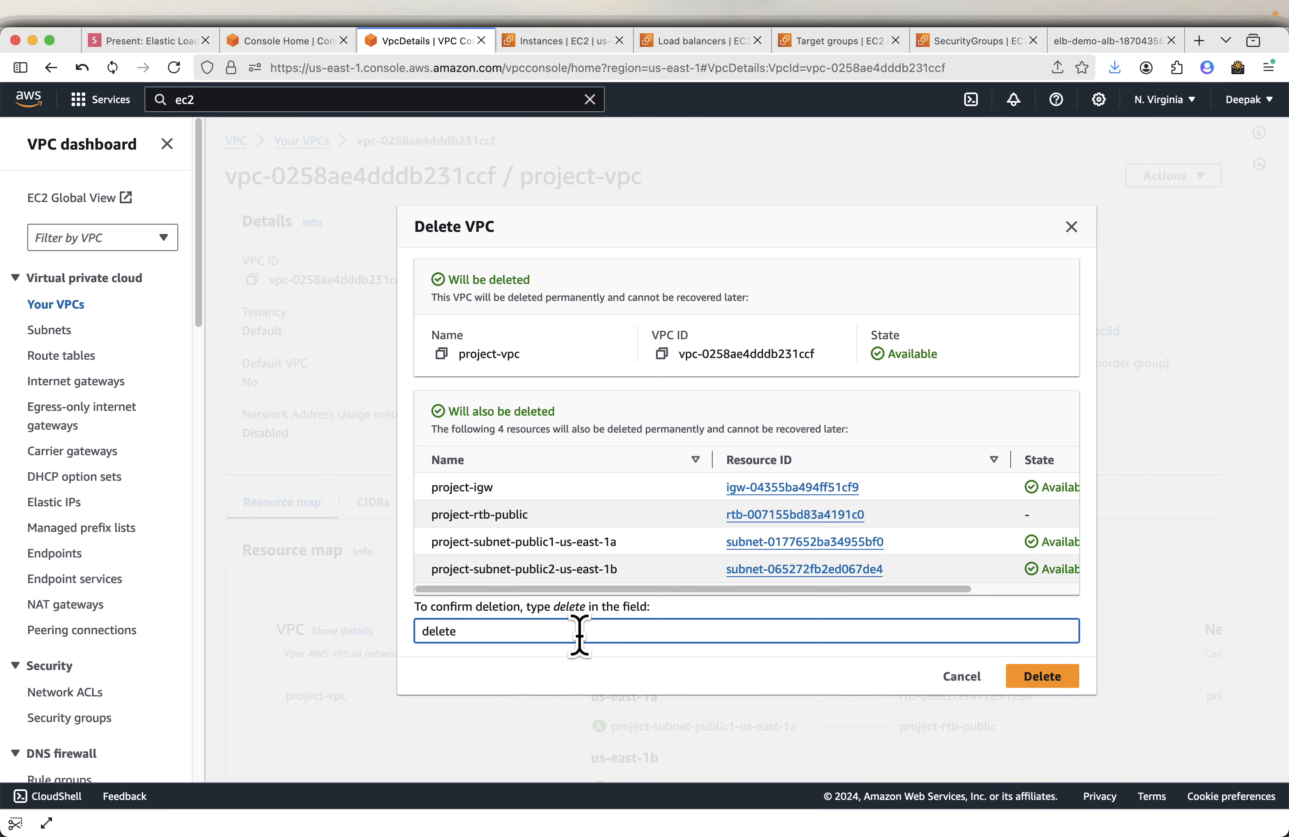
{"action": "left_click", "coordinate": [1023, 679]}
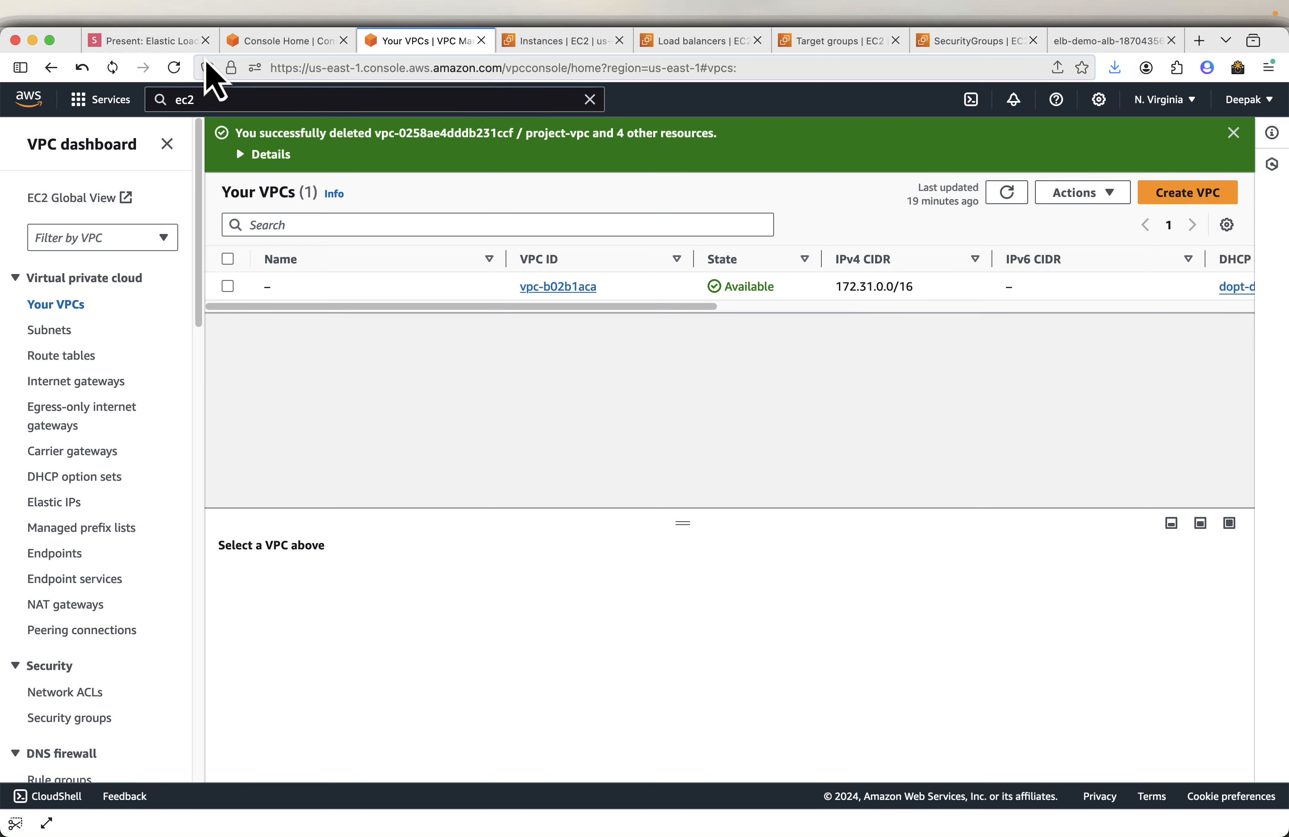
- Advance the presentation to its closing slide
{"action": "left_click", "coordinate": [186, 43]}
{"action": "key", "text": "Right"}
{"action": "key", "text": "Right"}
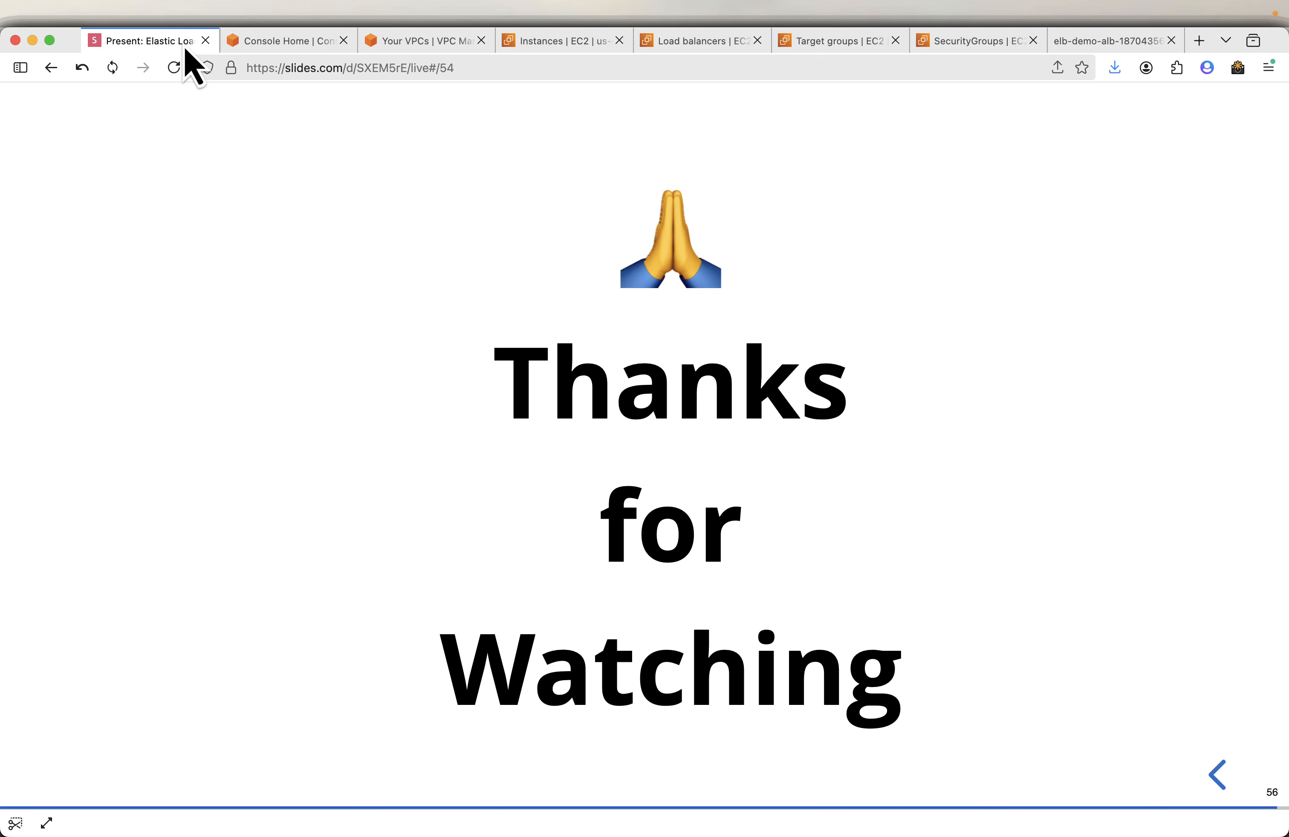